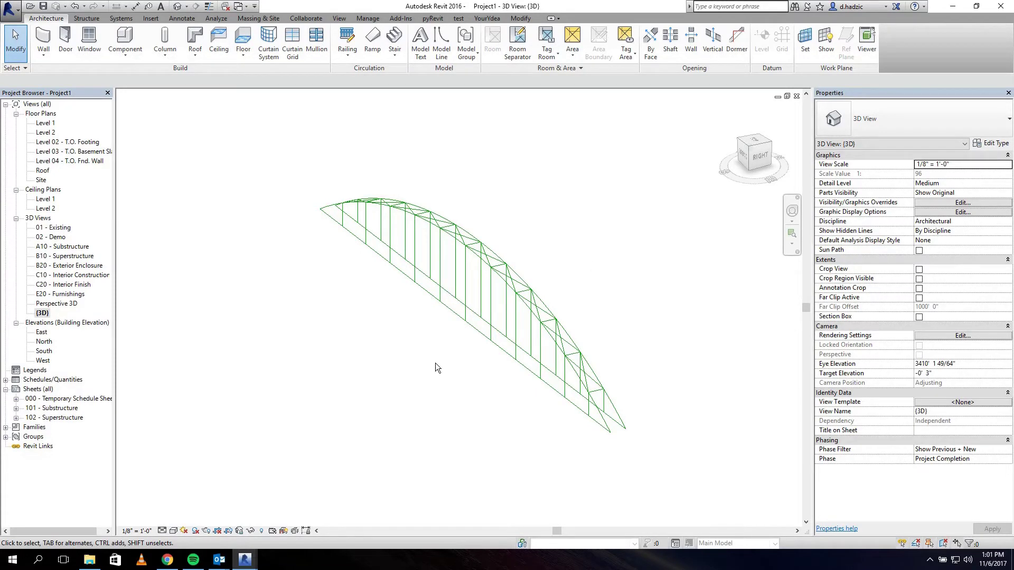
scroll(435, 362, "down", 2)
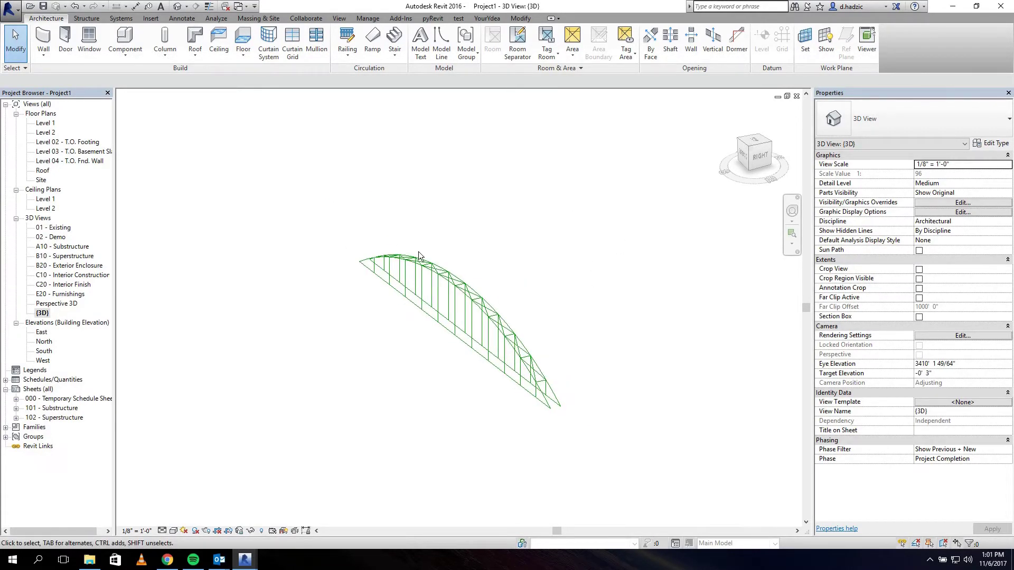
scroll(454, 335, "up", 4)
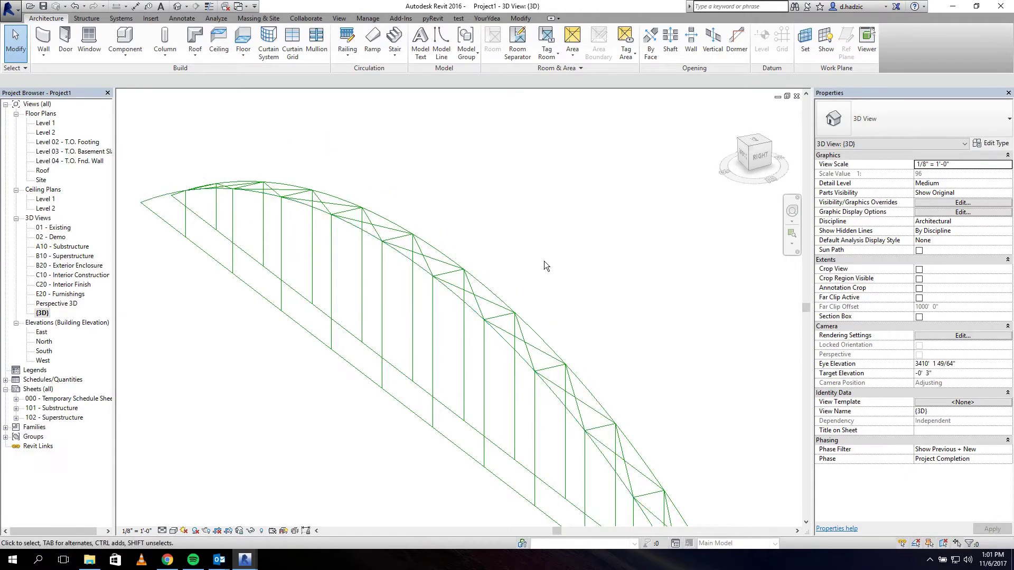
scroll(544, 261, "down", 3)
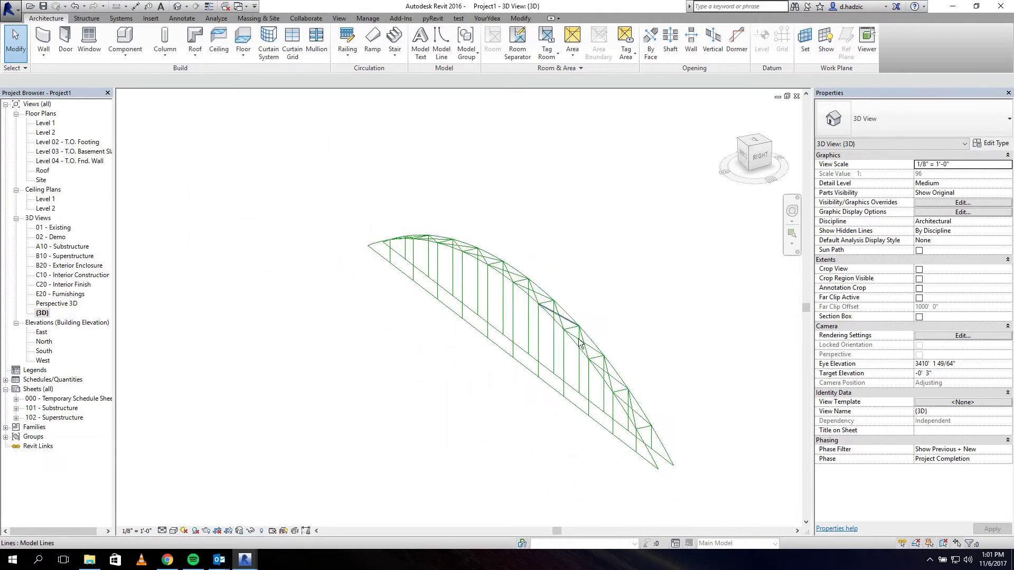
scroll(583, 346, "up", 1)
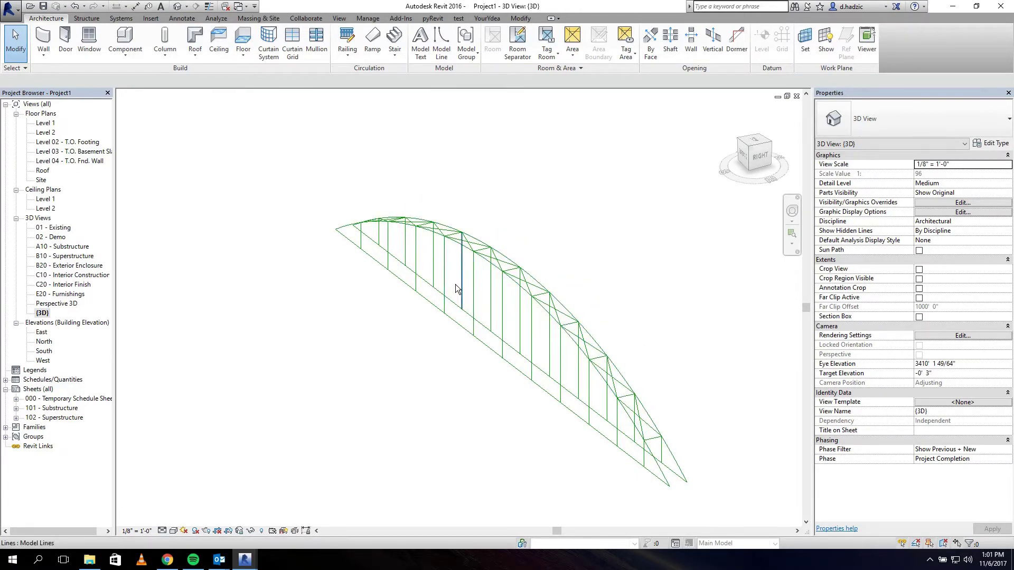
scroll(496, 363, "up", 2)
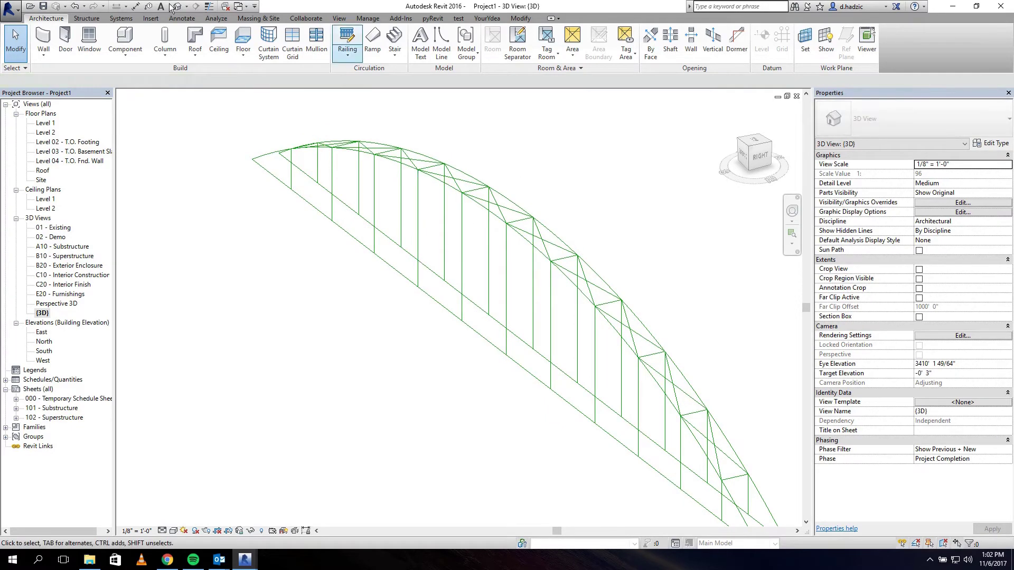
Place a slanted W10X49 structural column along one of the bridge's vertical model lines, from the bottom chord up to the arch
left_click(89, 19)
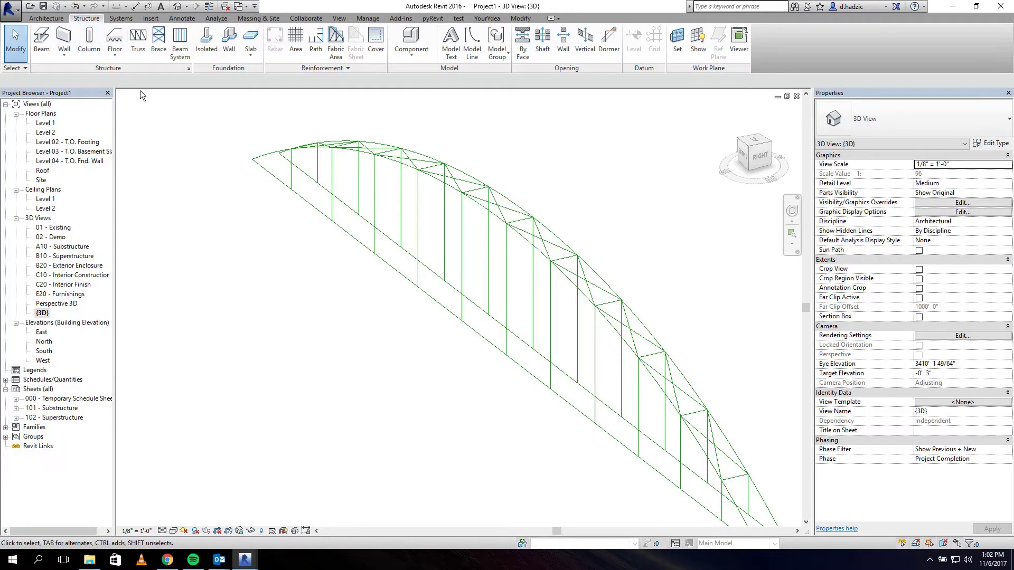
scroll(502, 263, "up", 2)
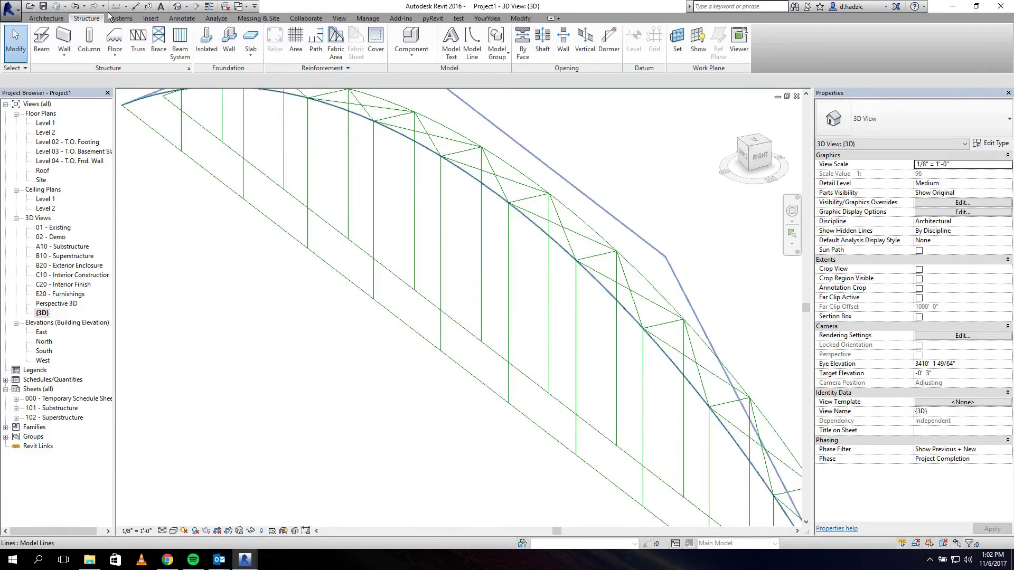
left_click(90, 42)
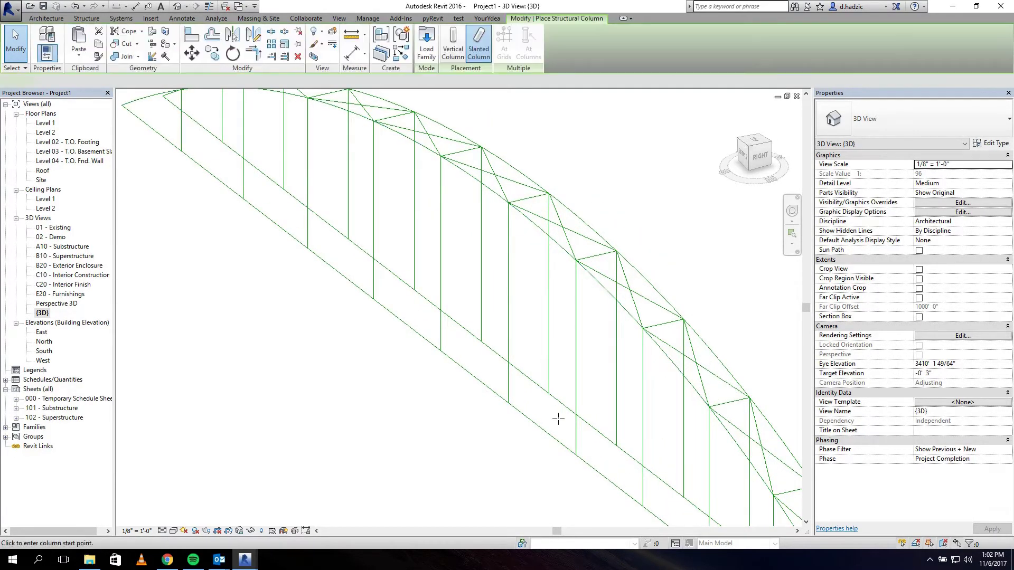
left_click(508, 405)
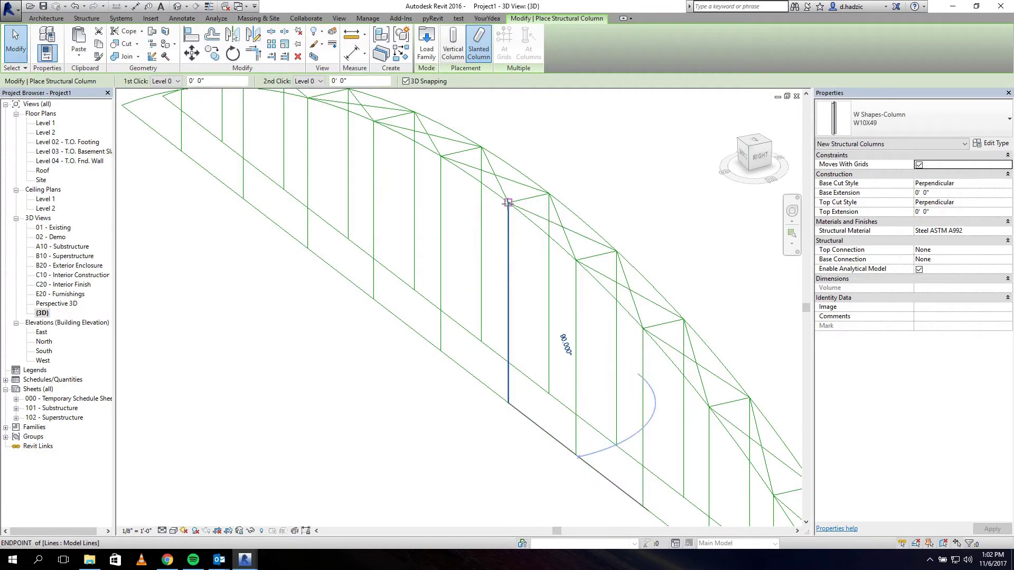
key("Escape")
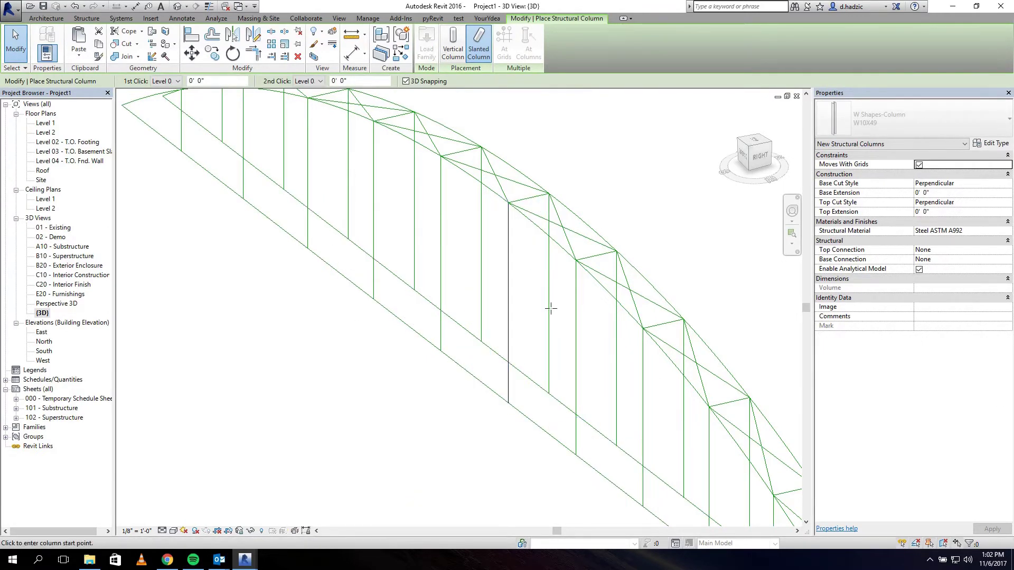
key("Escape")
Examine the placed structural column up close and check its properties
scroll(521, 250, "up", 4)
scroll(501, 254, "up", 6)
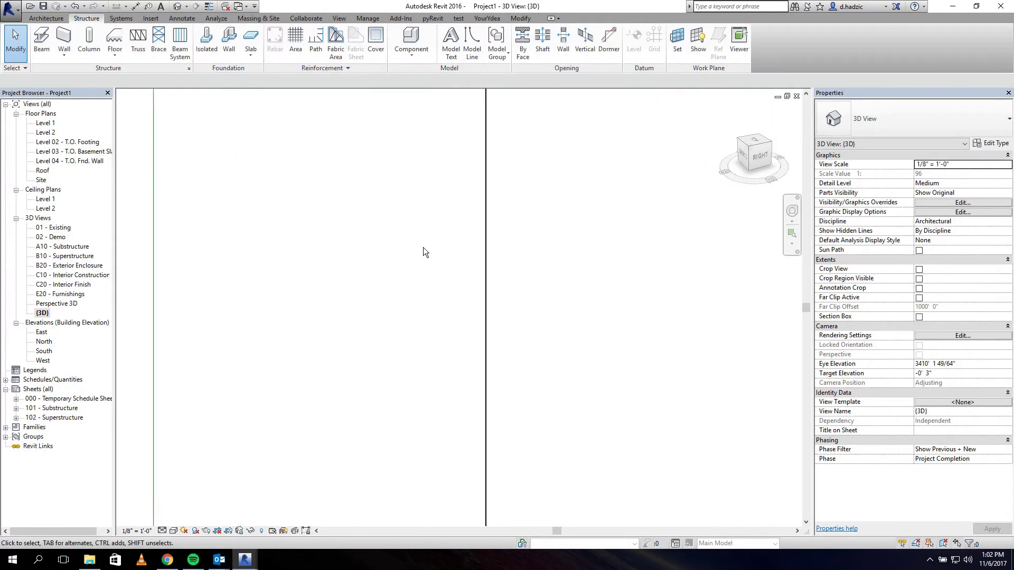
scroll(616, 264, "up", 2)
scroll(542, 264, "up", 2)
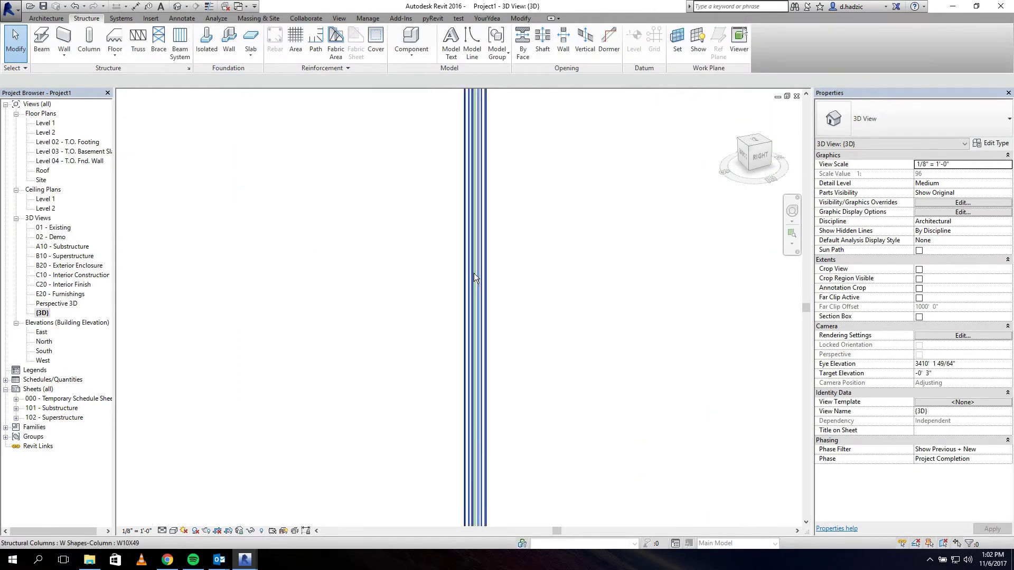
scroll(474, 274, "up", 2)
left_click(503, 249)
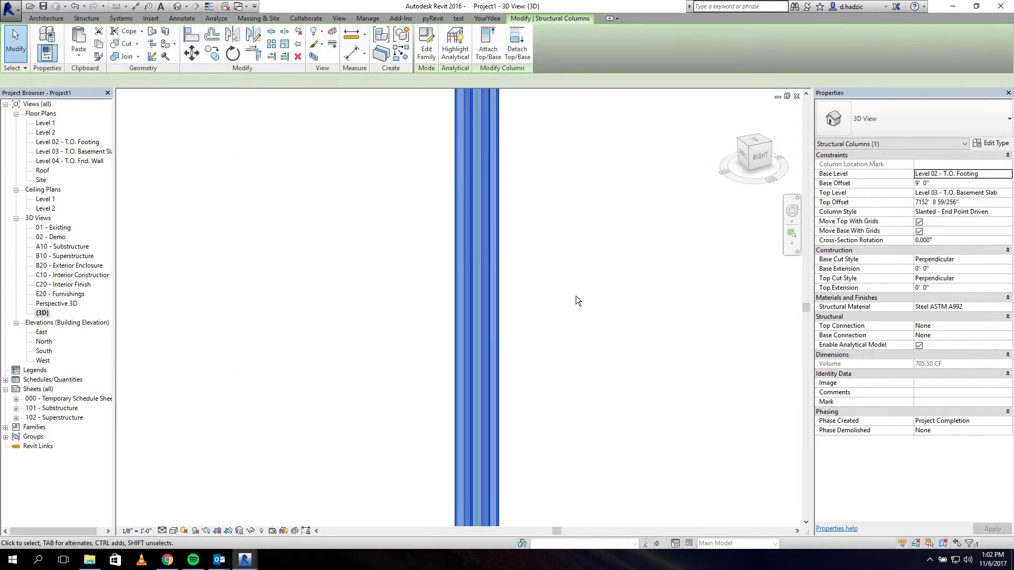
scroll(576, 296, "down", 4)
left_click(599, 295)
Delete the entire bridge model, including all model lines and the column, from the 3D view
scroll(391, 333, "down", 8)
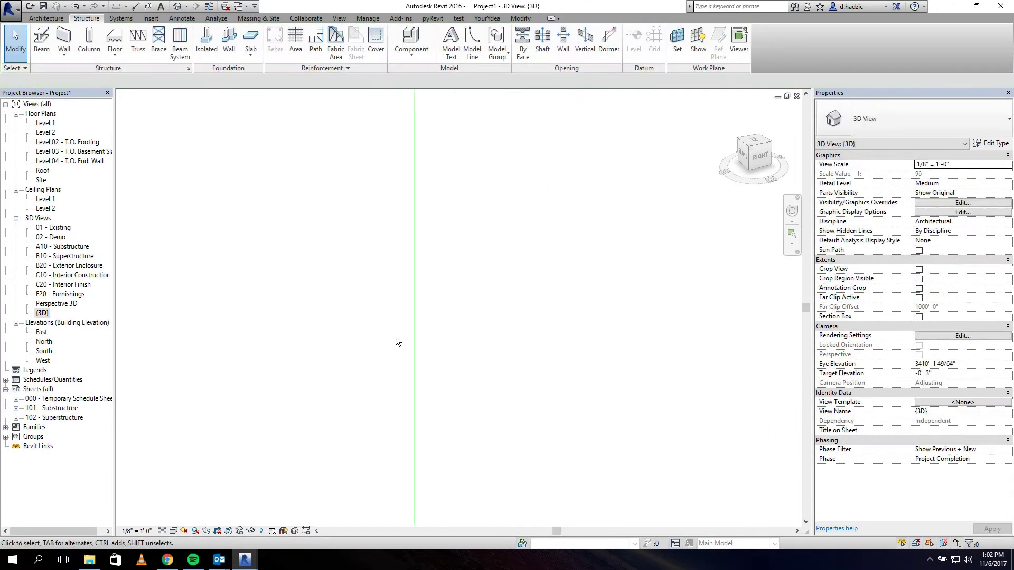
middle_click_drag(447, 389, 492, 379)
scroll(502, 368, "up", 2)
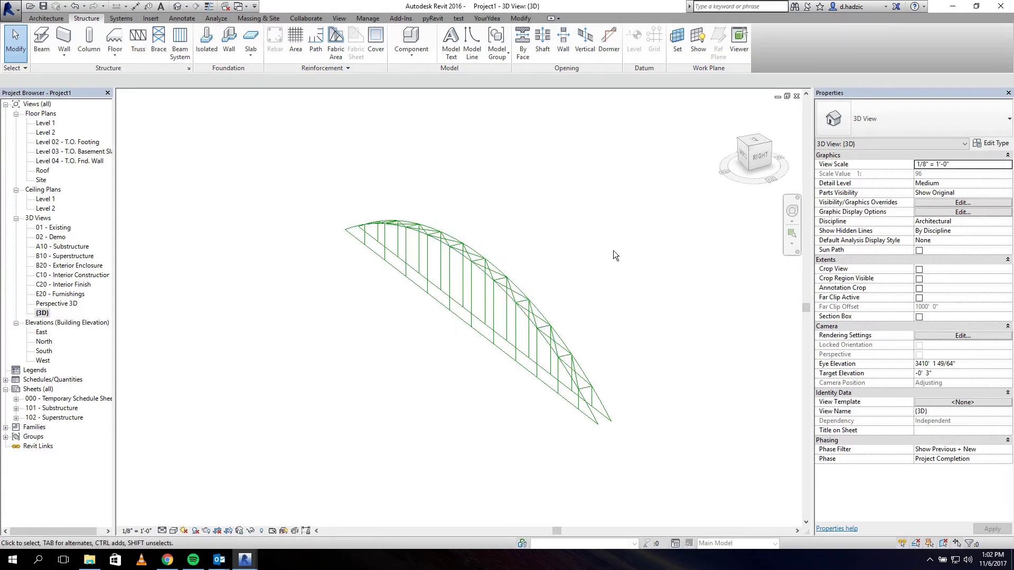
left_click_drag(666, 174, 272, 433)
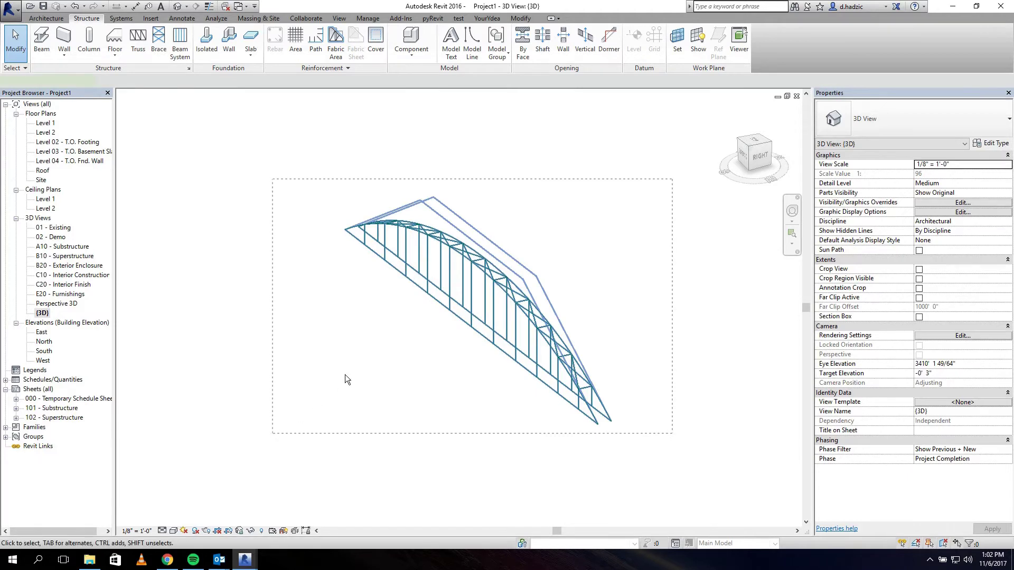
key("Delete")
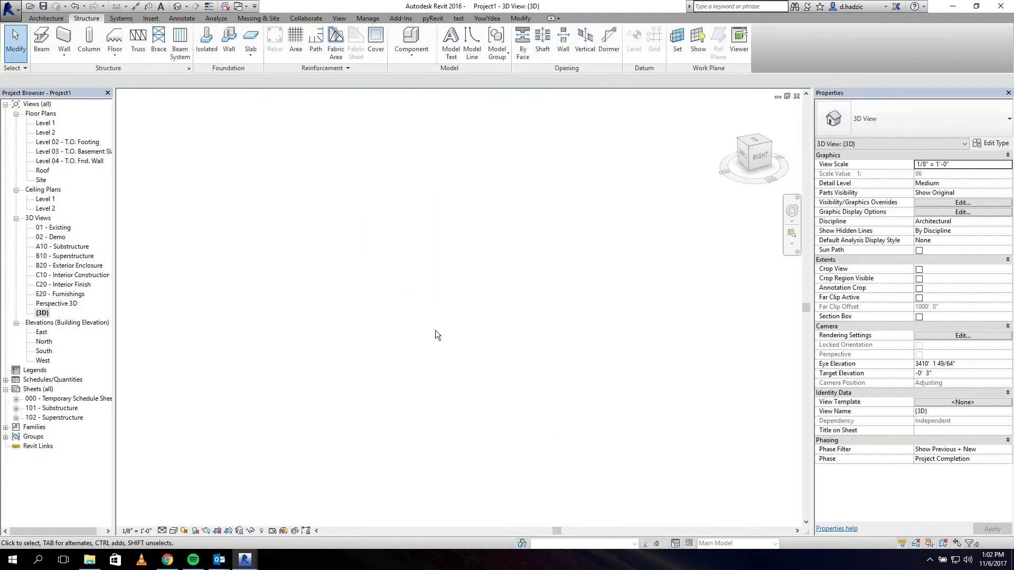
Switch to the Creating Bridge.dyn graph in Dynamo and clear the old library search
left_click(250, 562)
left_click(283, 520)
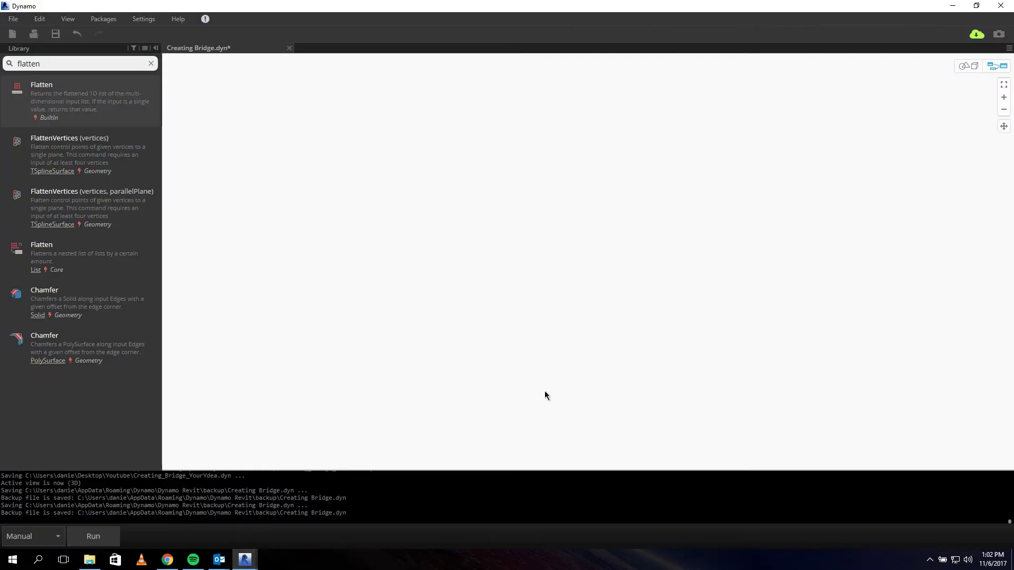
left_click_drag(59, 63, 1, 67)
key("BackSpace")
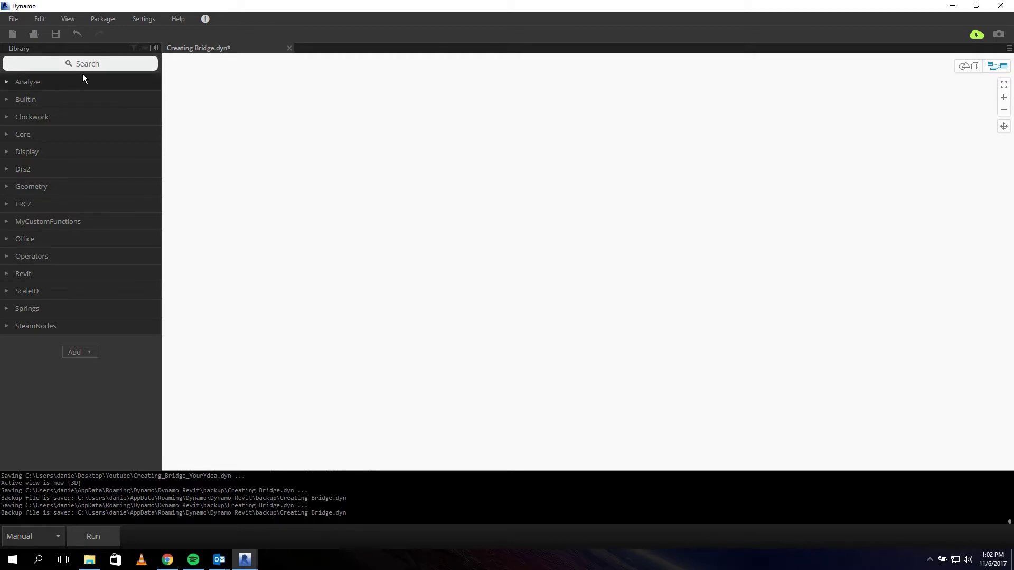
Search the node library for "slider" and add a Number Slider node to the empty graph
left_click(119, 64)
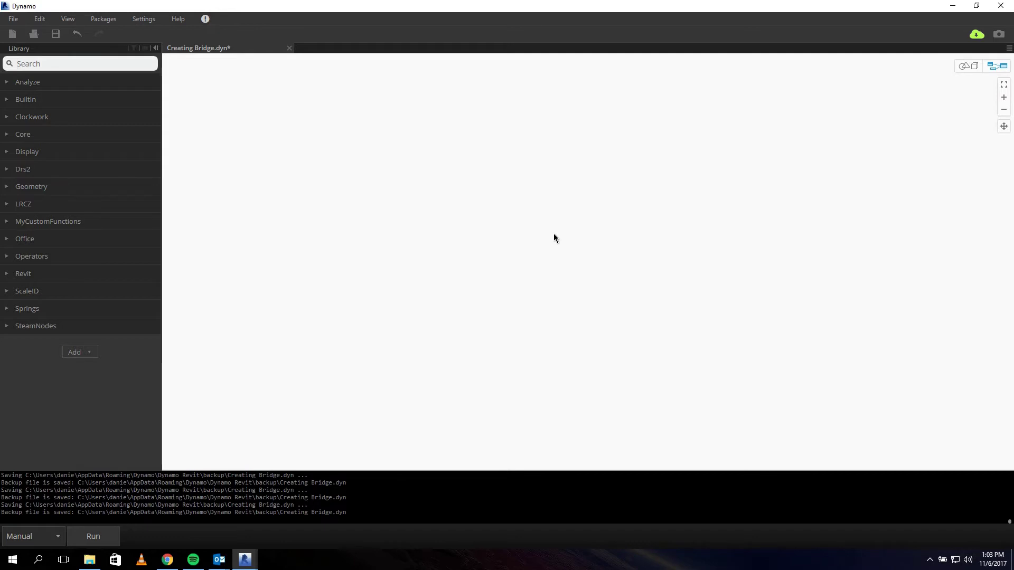
type("slider")
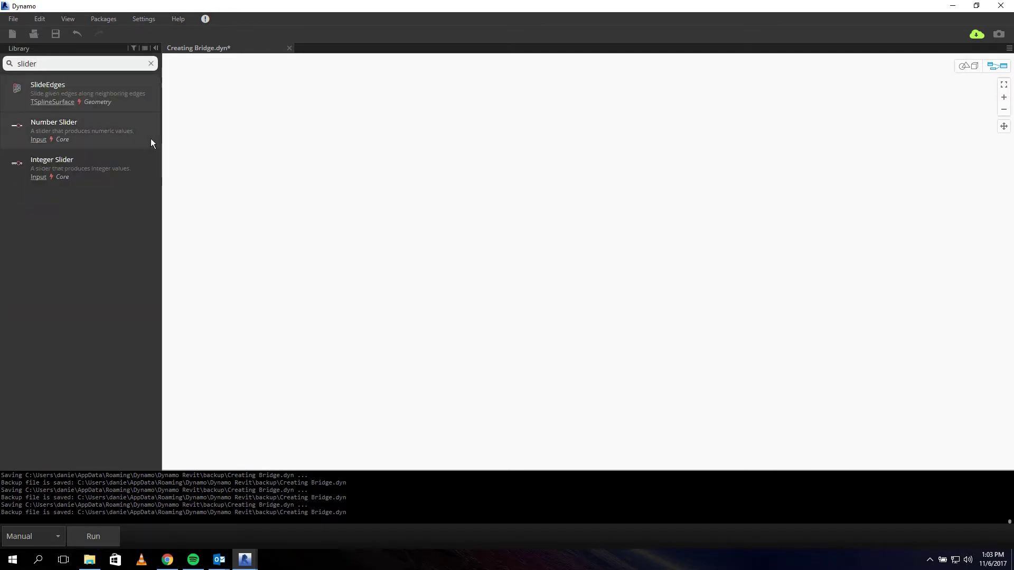
mouse_move(140, 140)
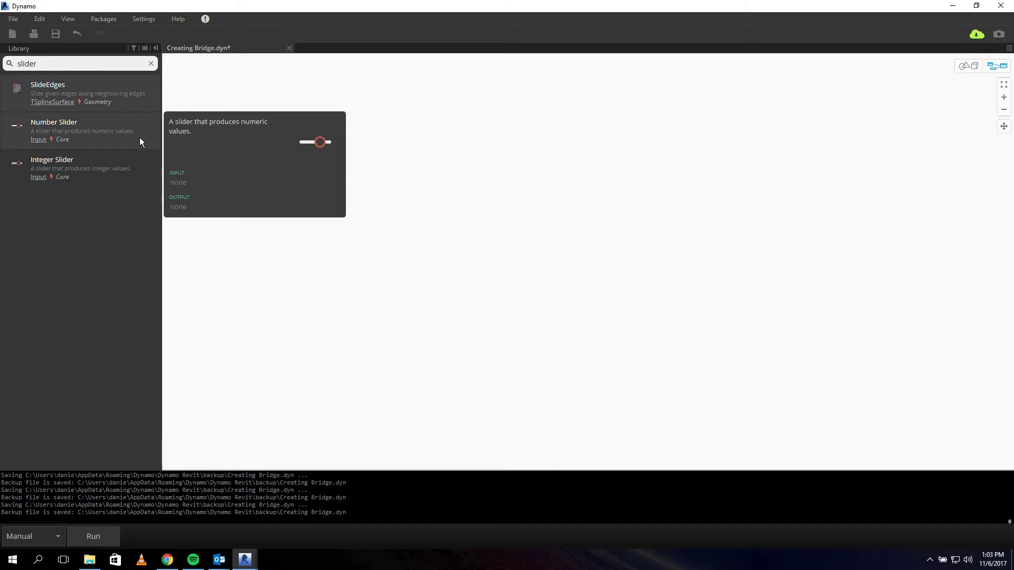
left_click(98, 140)
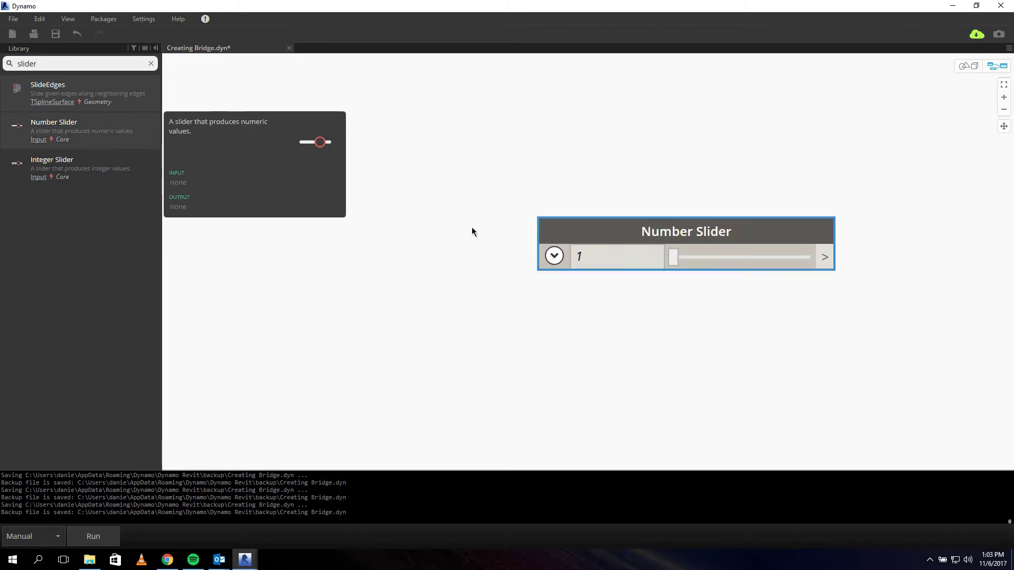
Move the number slider to a value of 100
middle_click_drag(901, 177, 758, 151)
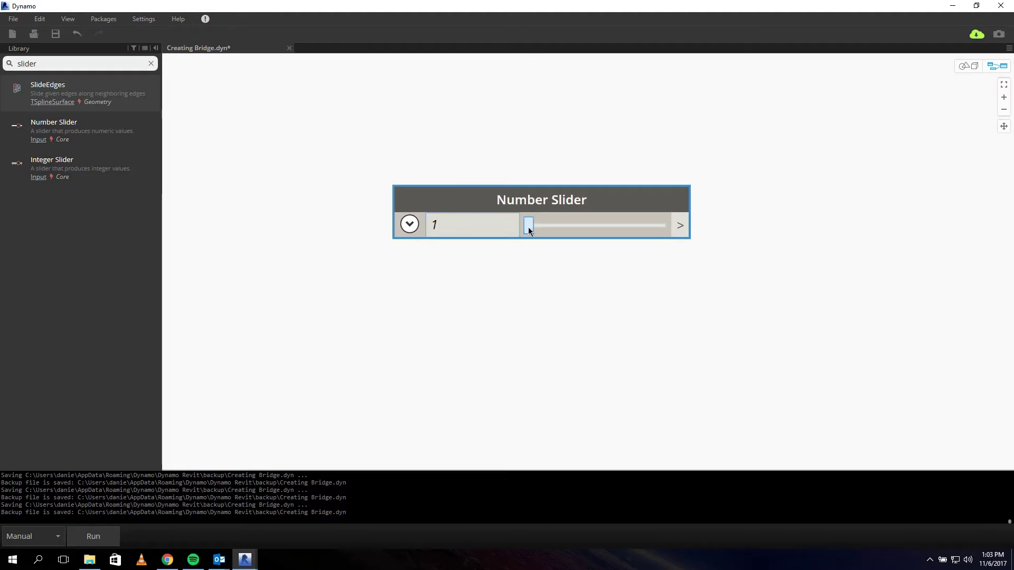
left_click_drag(528, 227, 666, 231)
scroll(550, 227, "up", 1)
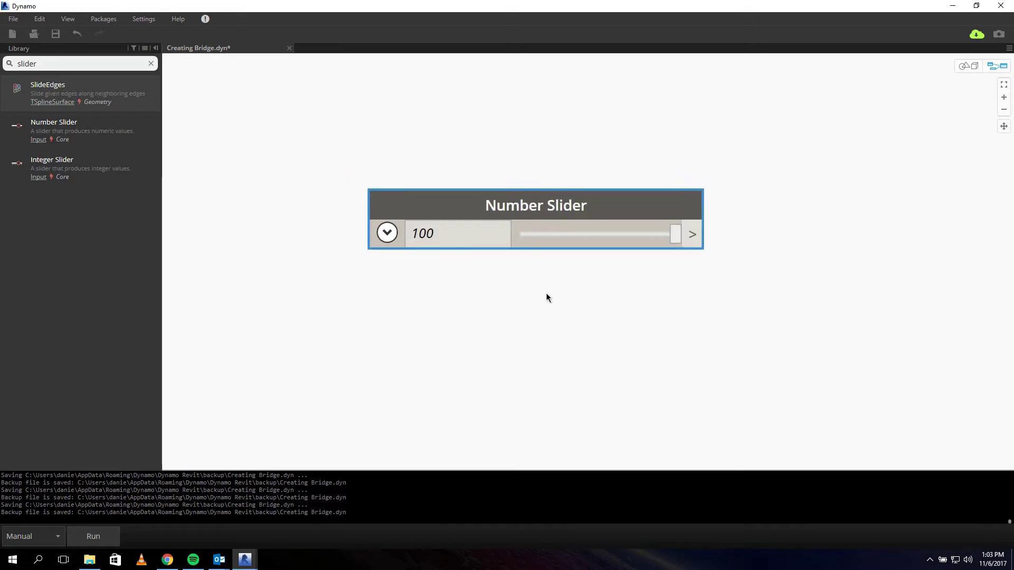
middle_click_drag(546, 294, 528, 283)
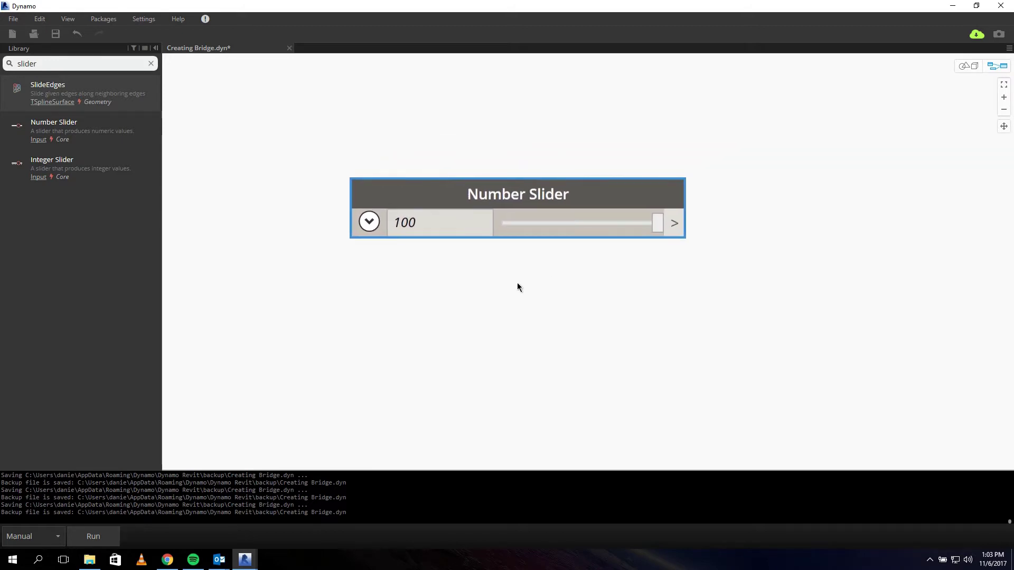
Give the number slider a minimum of 500, a maximum of 100000 and a step of 500, and set its value to 100000
left_click(368, 227)
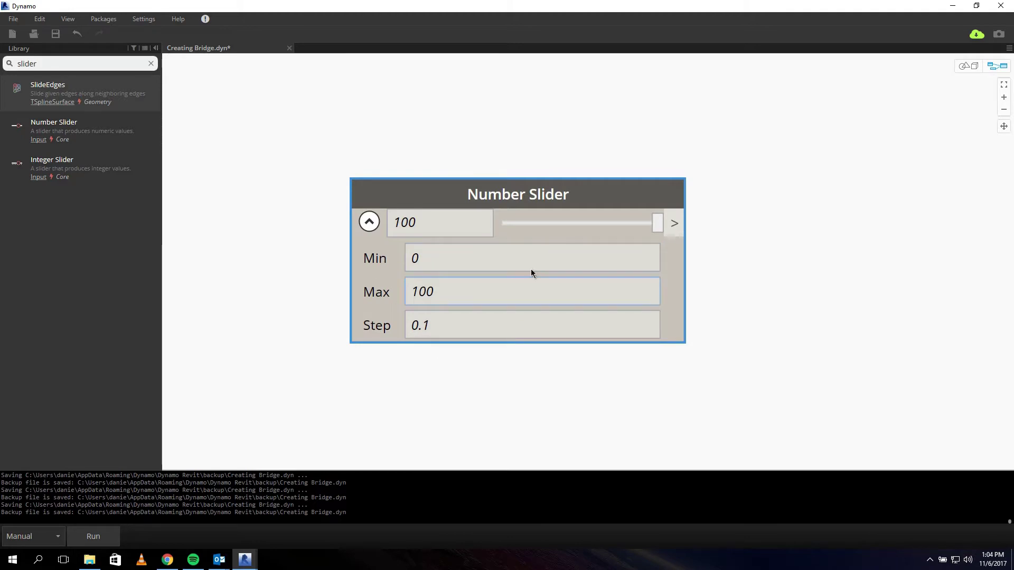
left_click(454, 254)
left_click(434, 258)
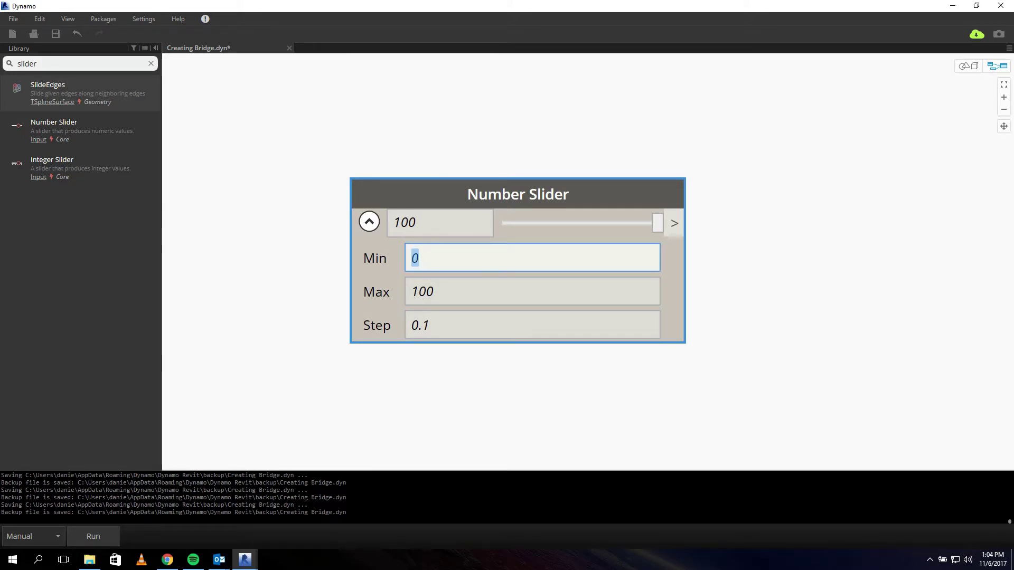
type("500")
left_click(469, 293)
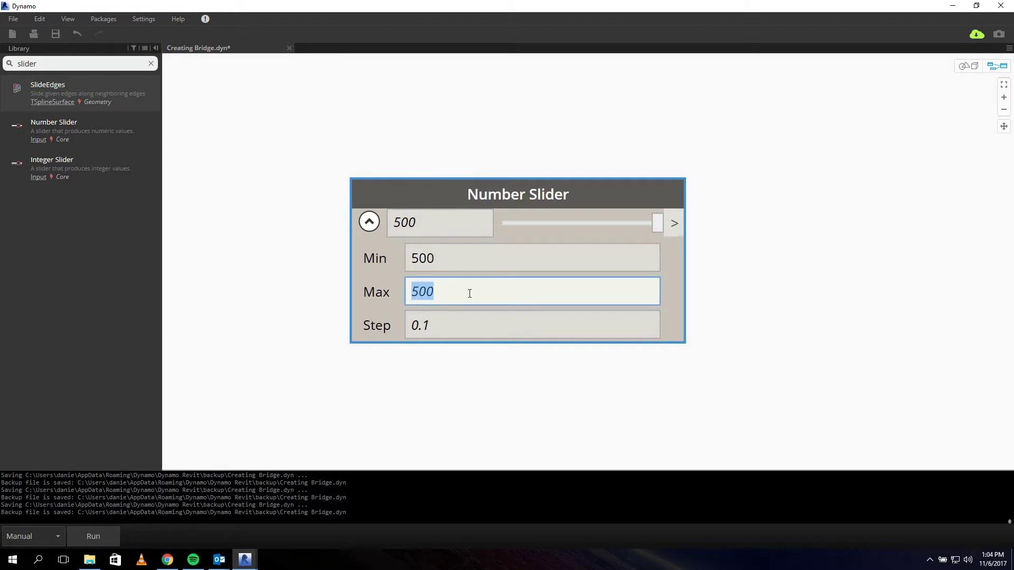
type("10000")
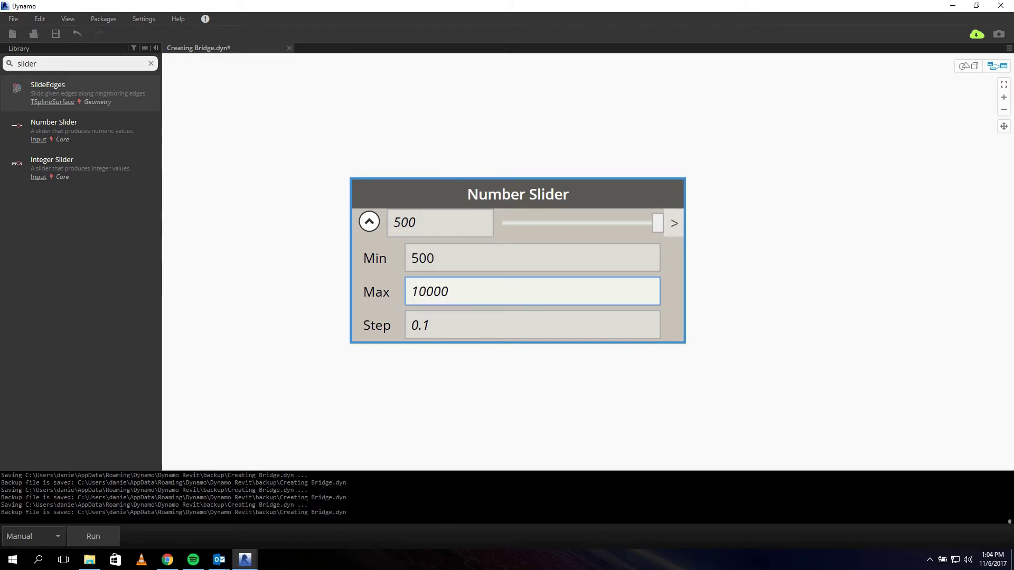
type("0")
key("Tab")
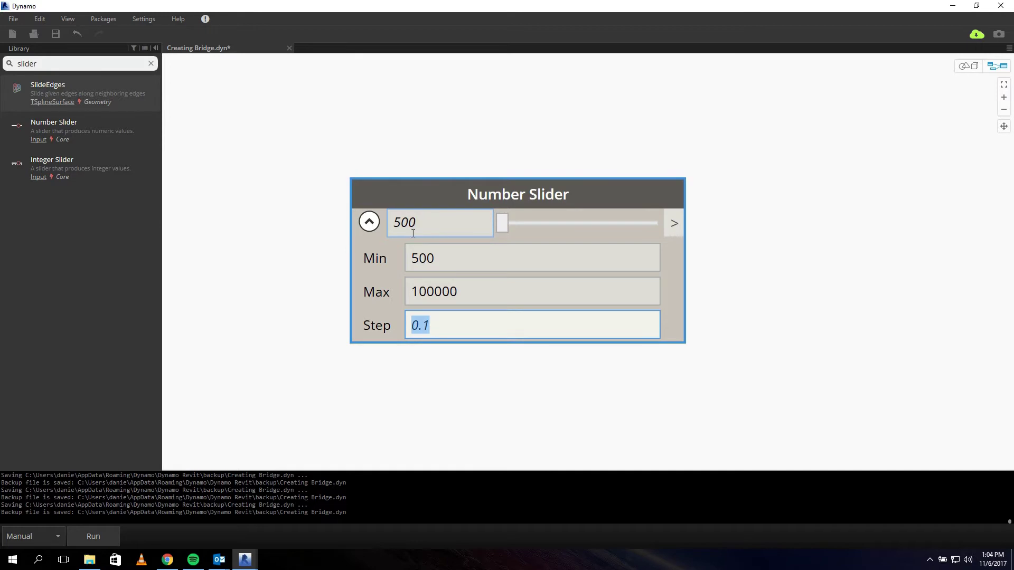
type("500")
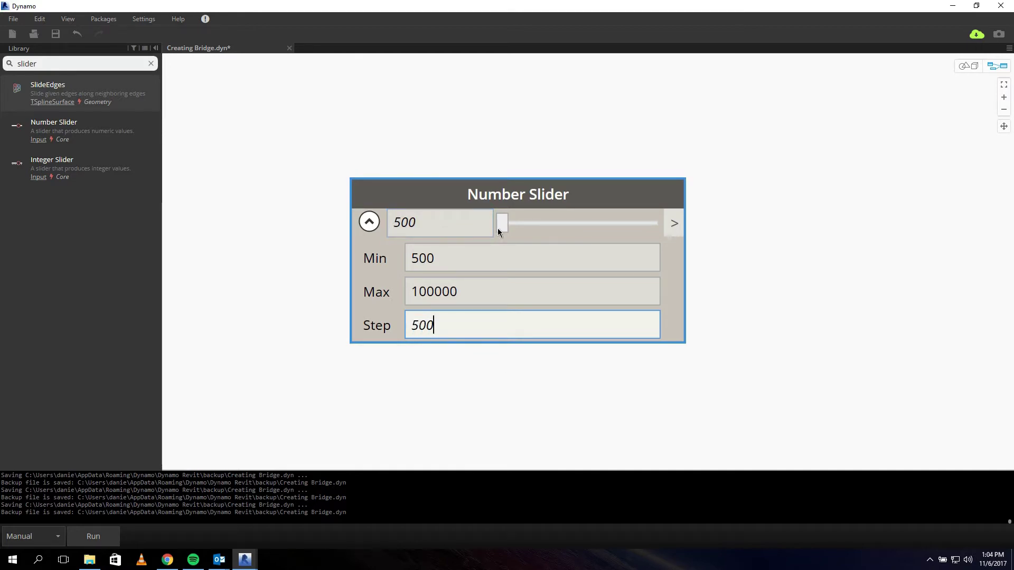
double_click(469, 385)
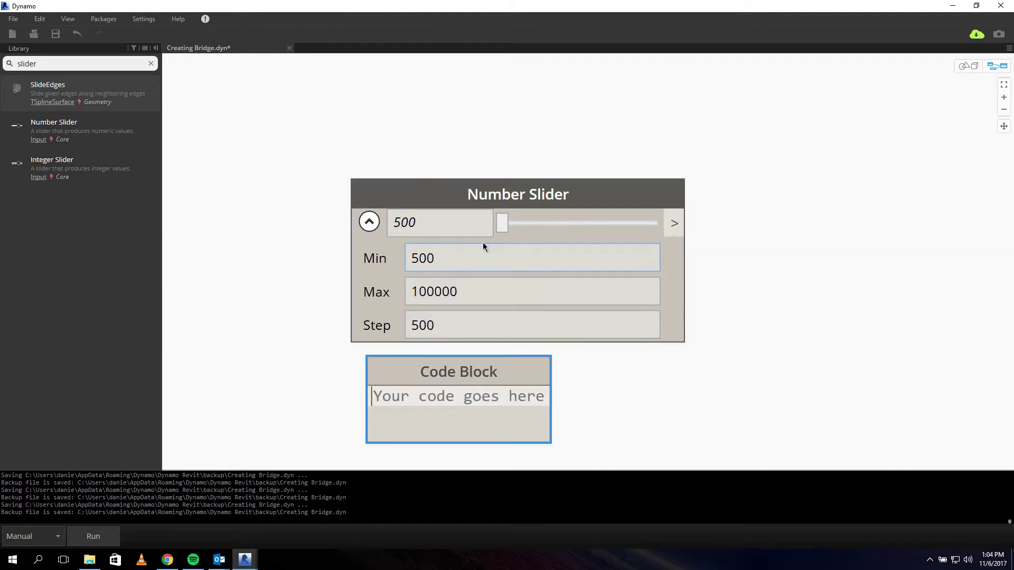
left_click_drag(493, 370, 413, 385)
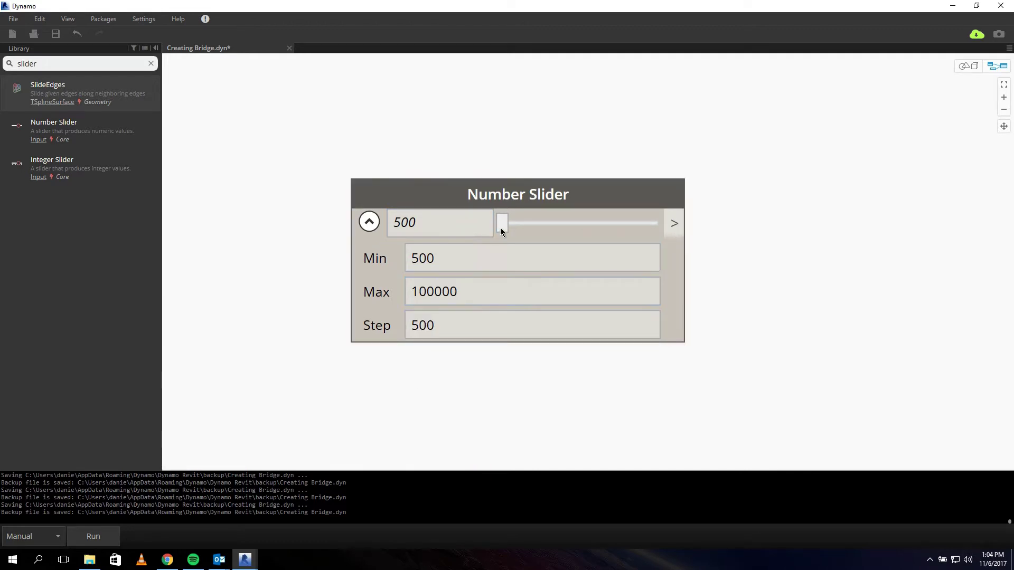
left_click_drag(500, 228, 668, 226)
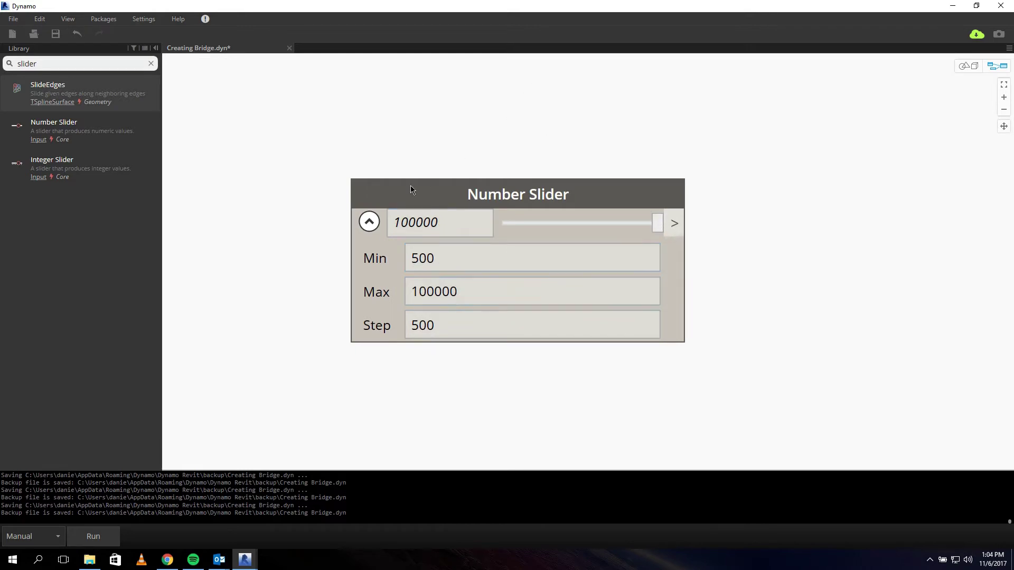
Collapse the number slider's range settings and rename the node as Bridge Length
left_click(370, 222)
double_click(502, 198)
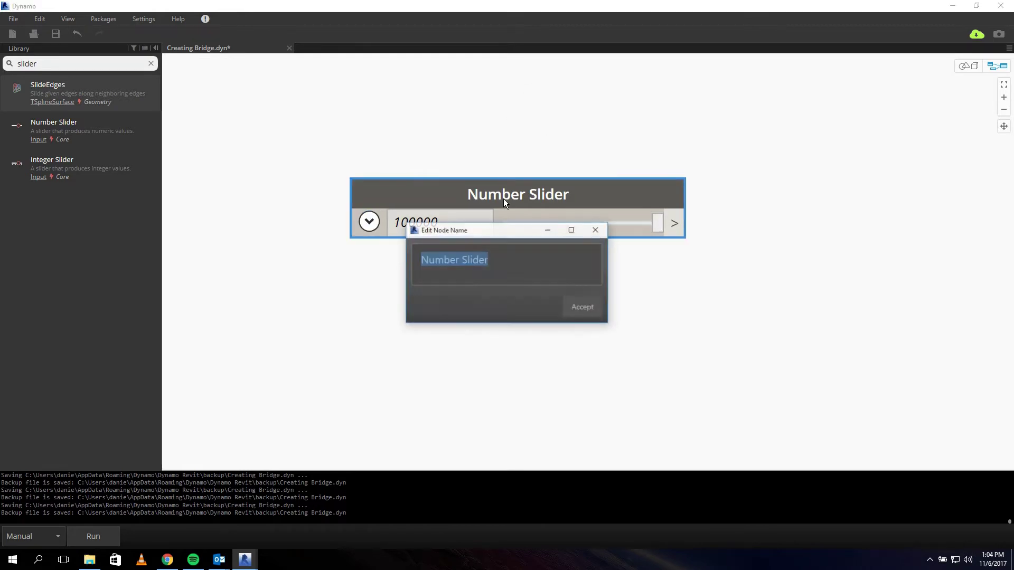
type("Bridge")
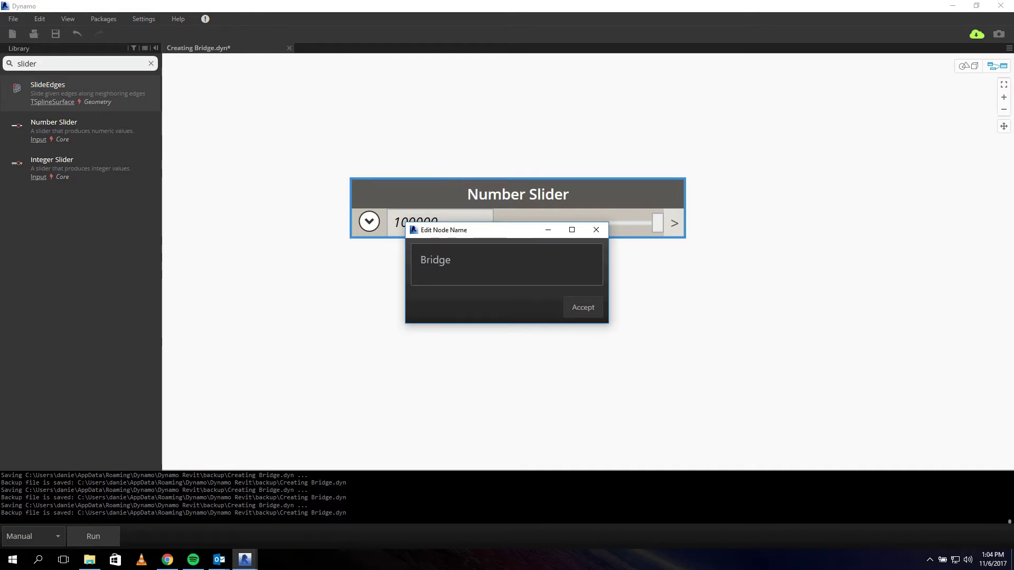
type(" Length")
left_click(592, 305)
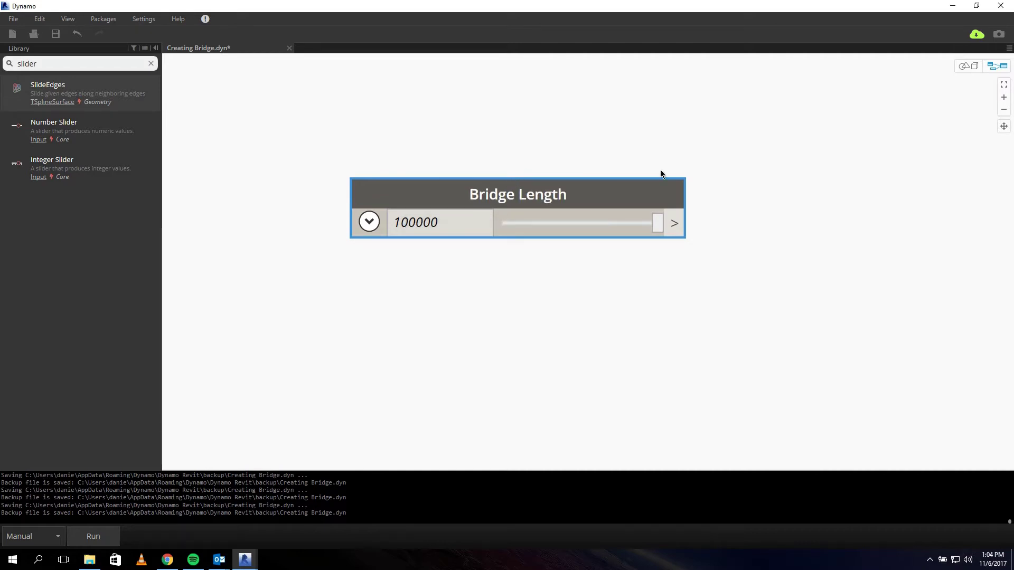
Duplicate the Bridge Length slider and place the copy directly below the original
left_click(588, 136)
left_click(531, 191)
key("ctrl+c")
key("ctrl+v")
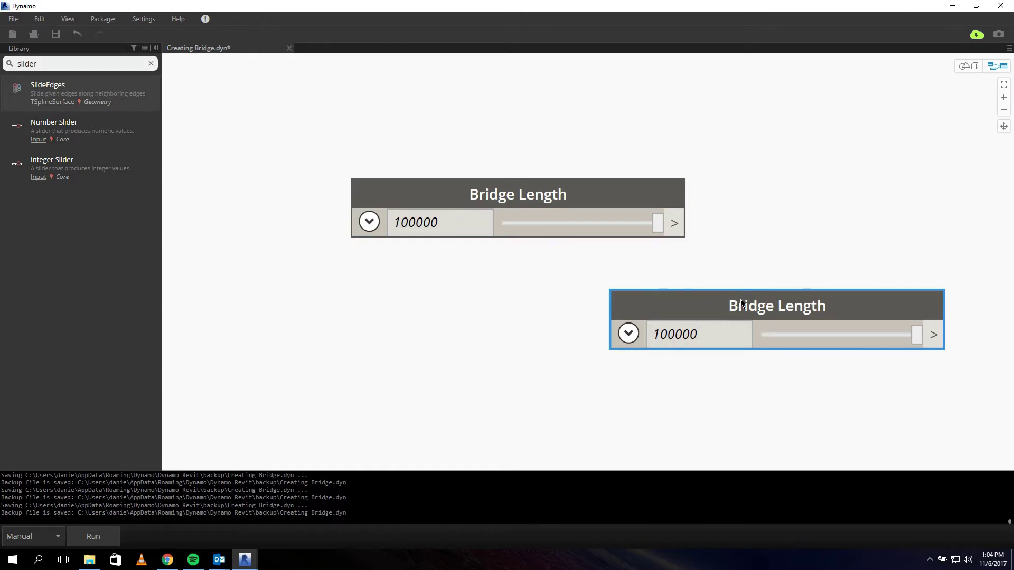
left_click_drag(740, 299, 471, 302)
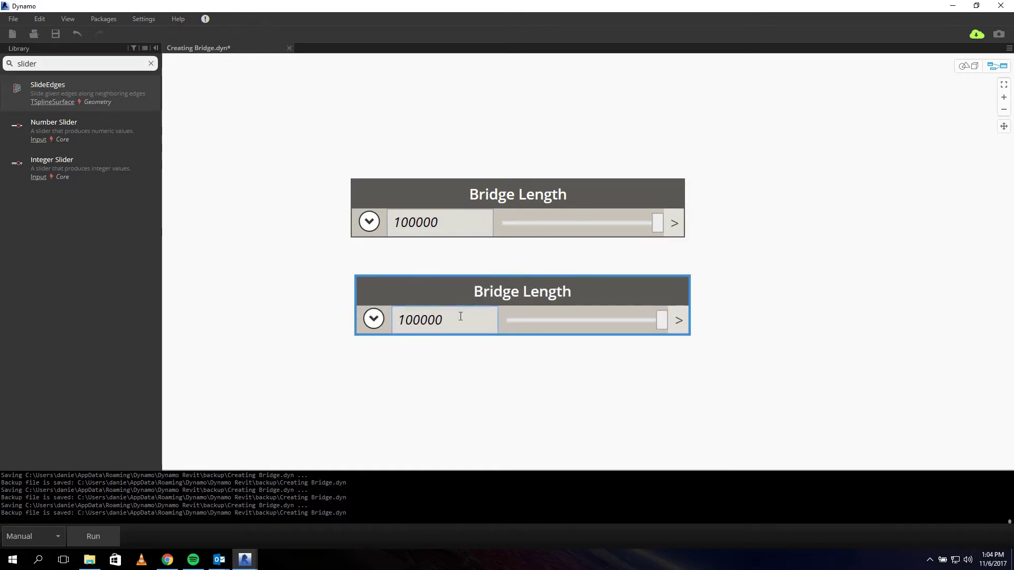
Rename the lower Bridge Length slider copy as Bridge Height
double_click(568, 292)
left_click(501, 260)
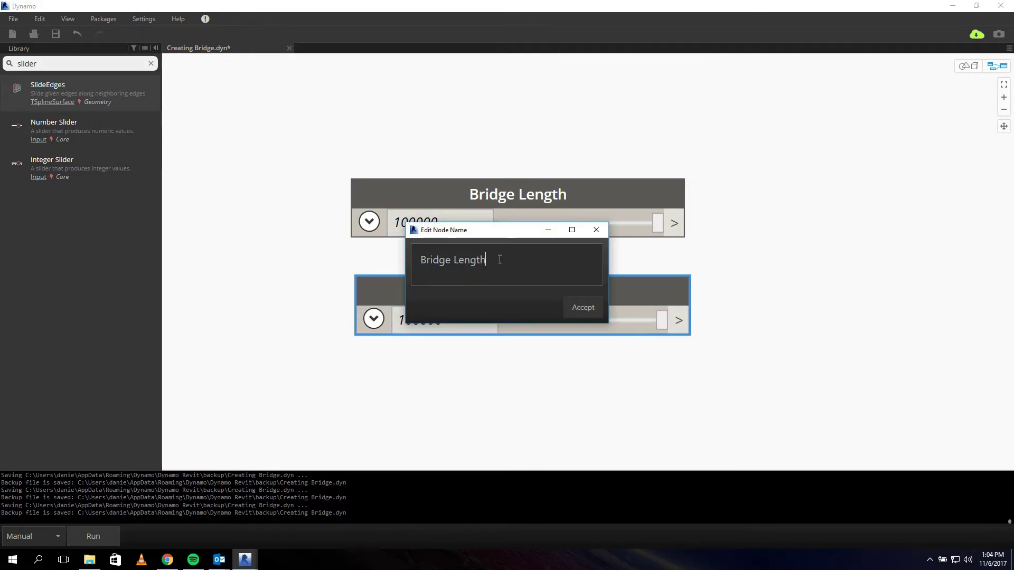
key("BackSpace")
key("BackSpace")
key("BackSpace")
key("BackSpace")
key("BackSpace")
key("BackSpace")
type("Height")
left_click(584, 306)
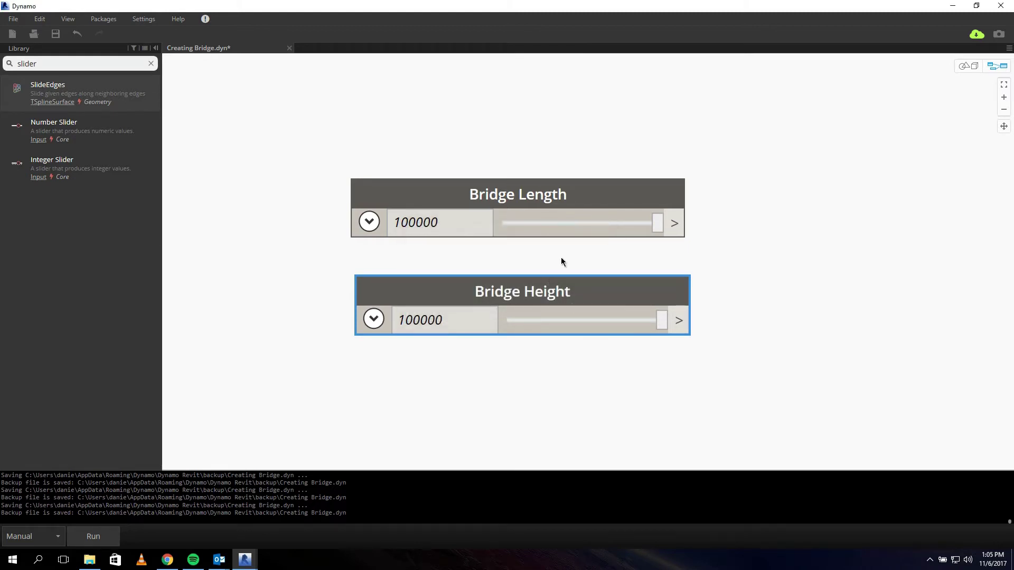
Duplicate the Bridge Height slider and place the copy directly below it
left_click(561, 257)
left_click(554, 251)
key("ctrl+c")
key("ctrl+v")
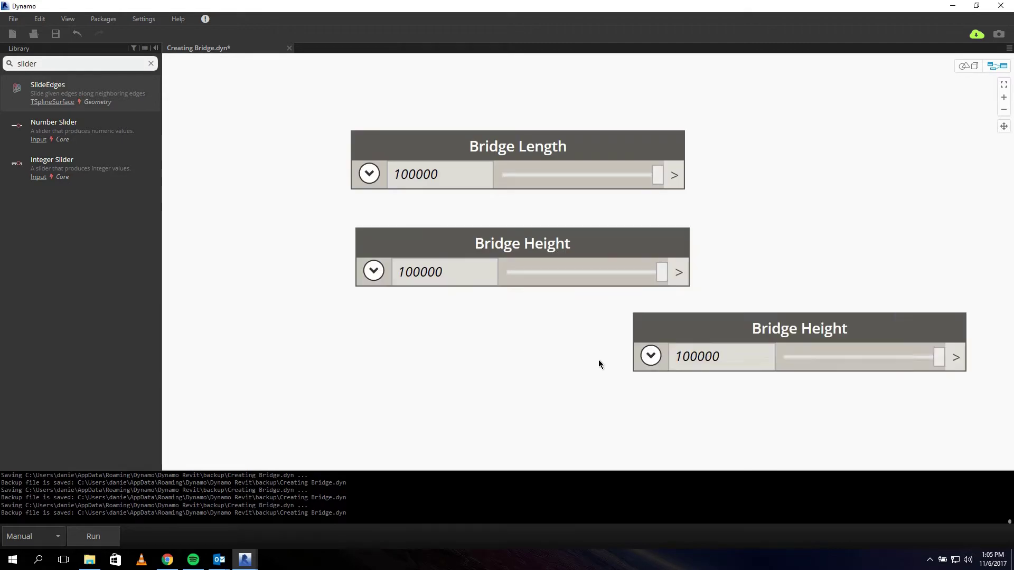
left_click_drag(812, 339, 528, 344)
Rename the lowest Bridge Height slider copy as Bridge Width
double_click(575, 338)
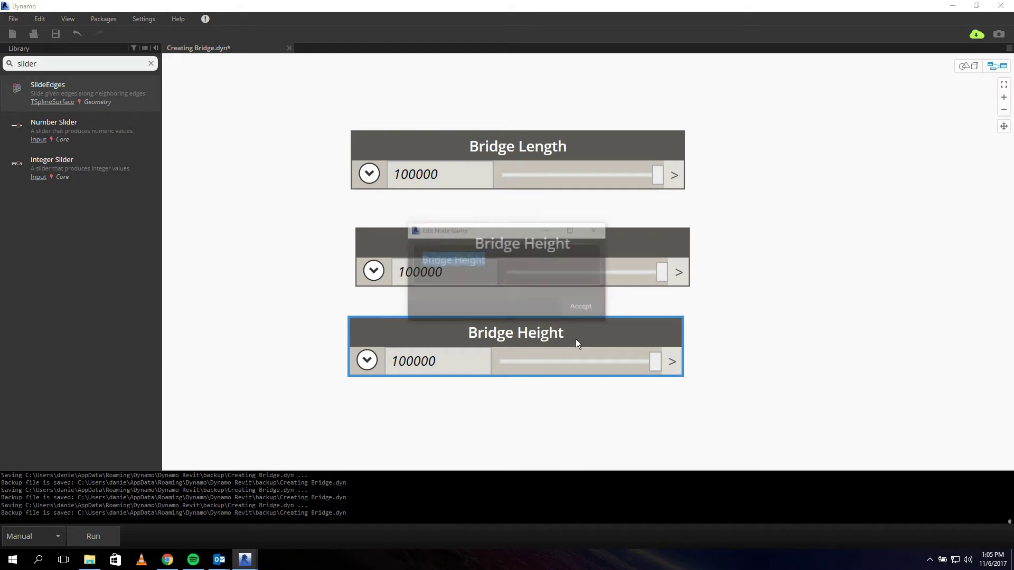
left_click(498, 257)
key("BackSpace")
key("BackSpace")
key("BackSpace")
key("BackSpace")
key("BackSpace")
key("BackSpace")
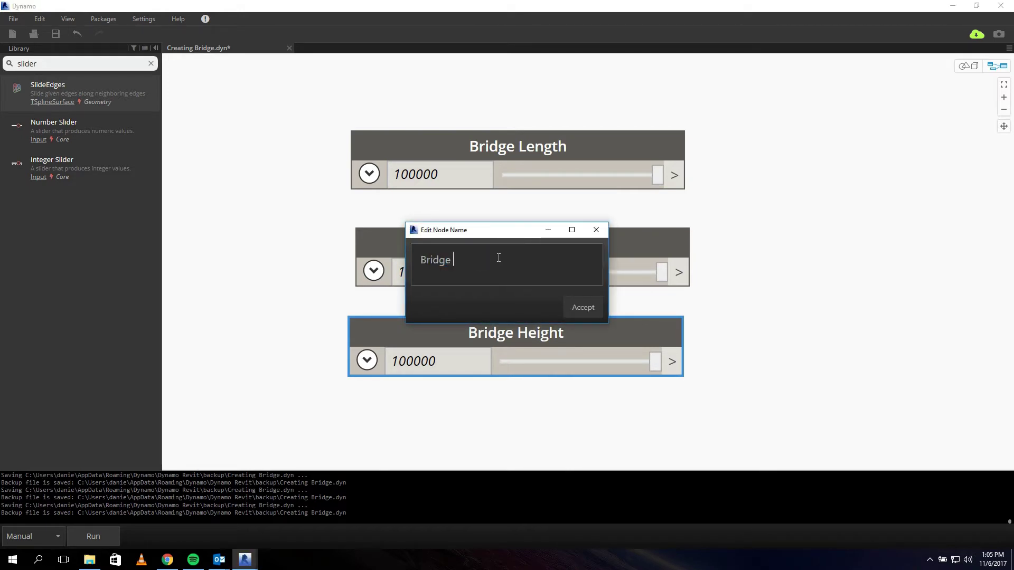
type("Width")
left_click(583, 307)
left_click(703, 312)
Move the Bridge Length and Bridge Width sliders closer to Bridge Height to tidy the column of inputs
scroll(335, 226, "down", 3)
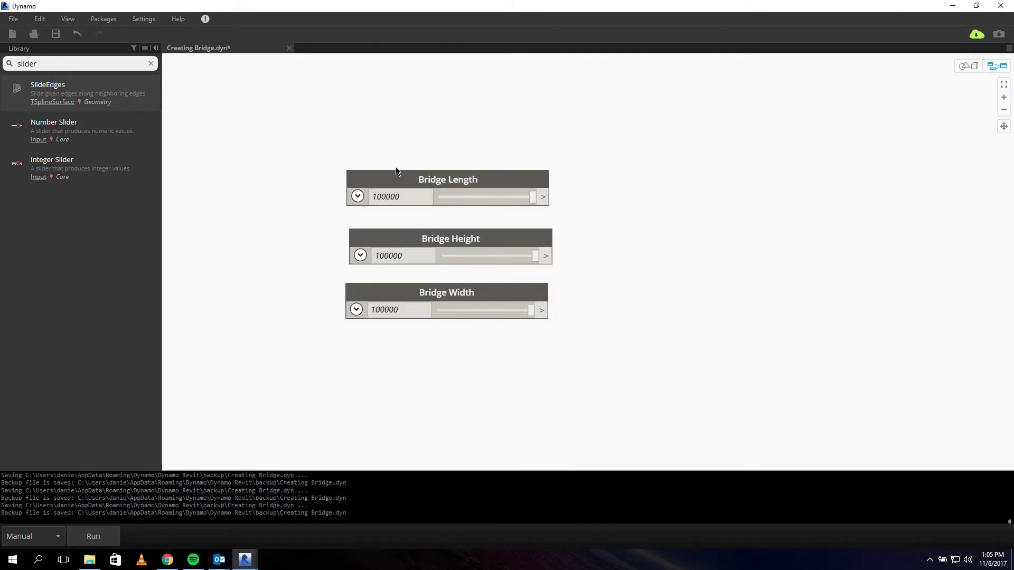
mouse_move(396, 175)
left_mouse_down()
mouse_move(430, 174)
mouse_move(396, 182)
left_mouse_up()
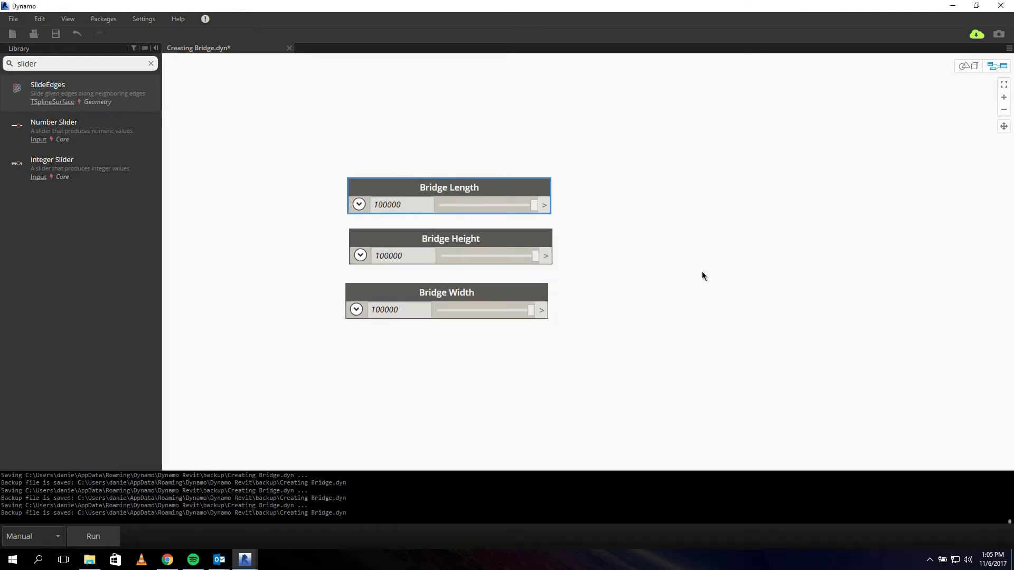
double_click(774, 217)
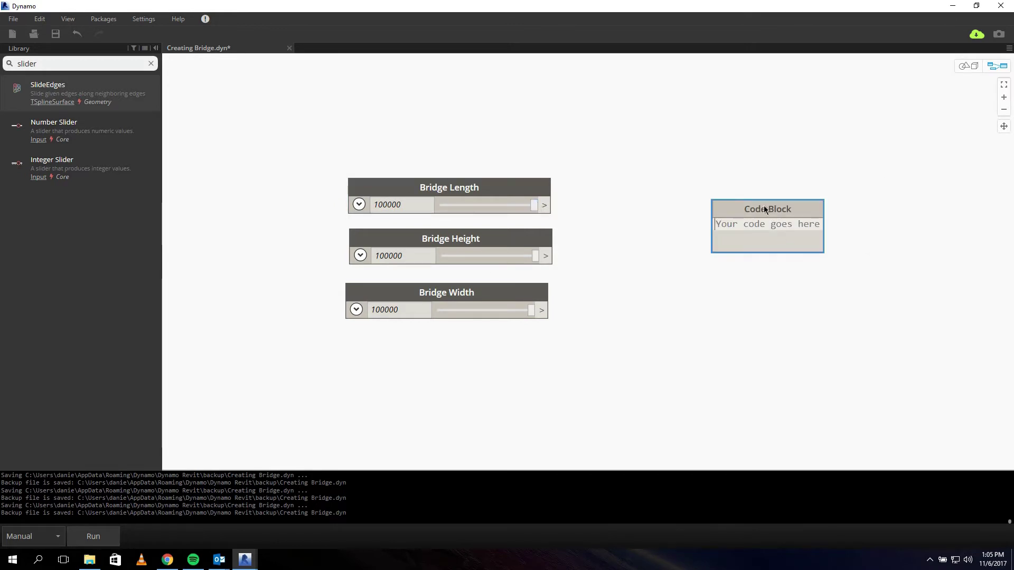
left_click(714, 257)
left_click_drag(516, 291, 514, 284)
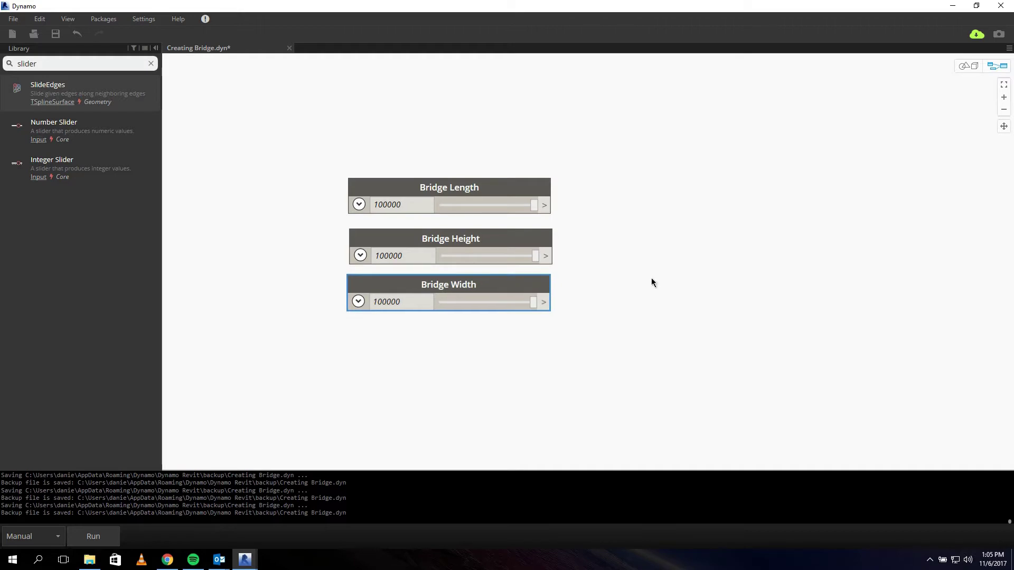
left_click(727, 278)
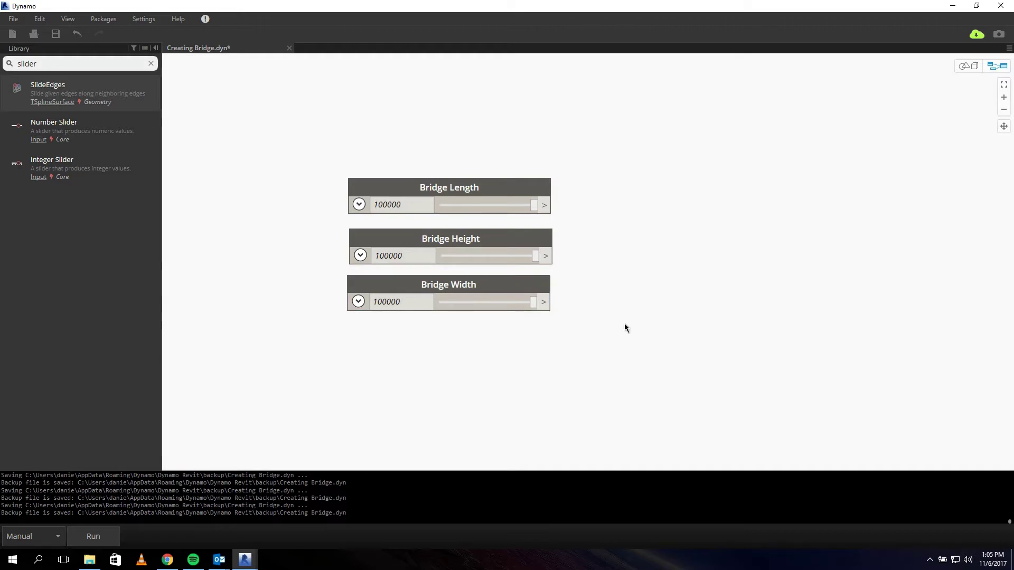
mouse_move(625, 323)
left_mouse_down()
mouse_move(730, 295)
mouse_move(731, 306)
mouse_move(639, 310)
left_mouse_up()
Search the node library for "line", add a Line.ByStartPointEndPoint node and place it to the upper right of the sliders
middle_click_drag(715, 273, 619, 295)
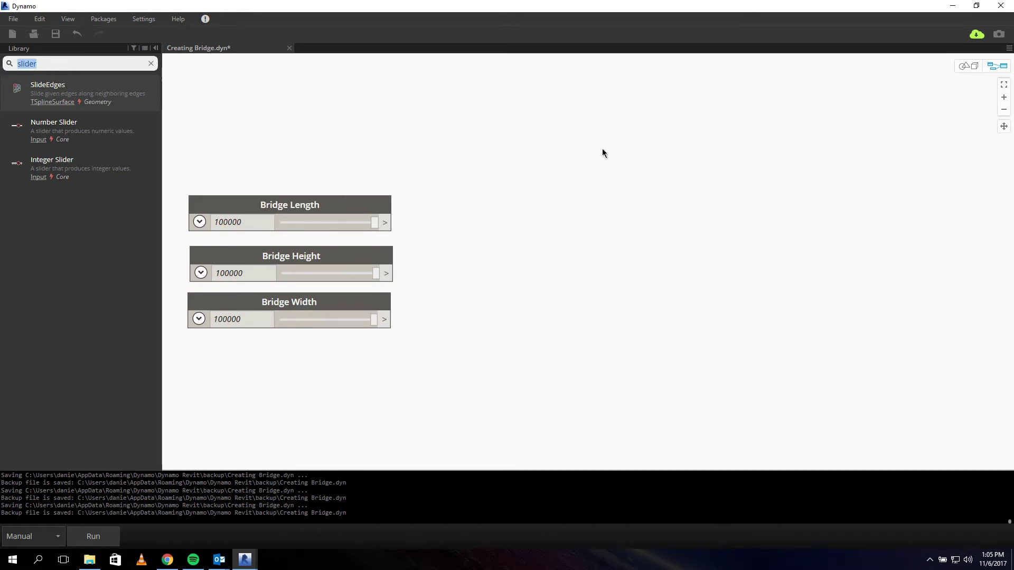
type("lin")
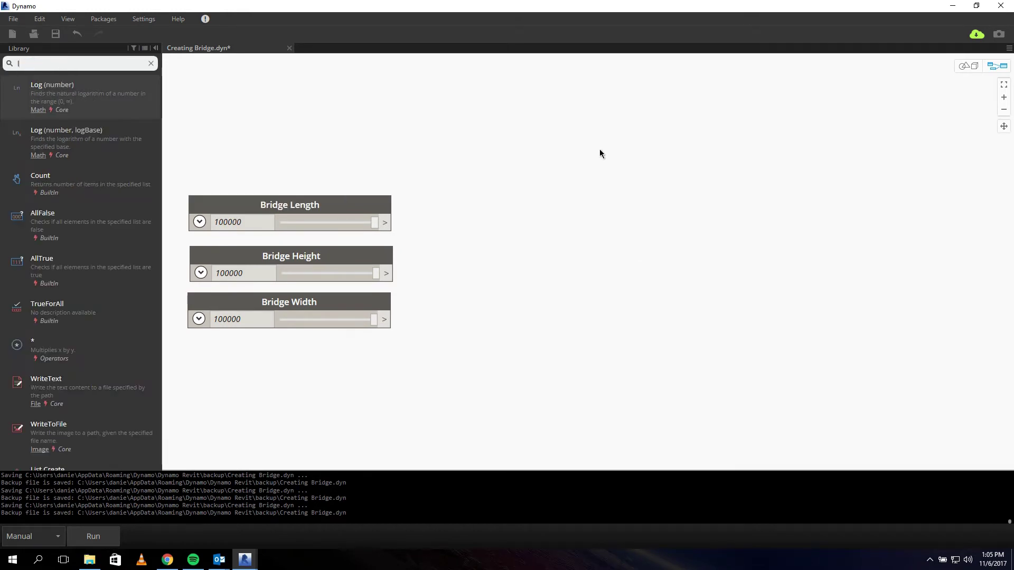
key("Return")
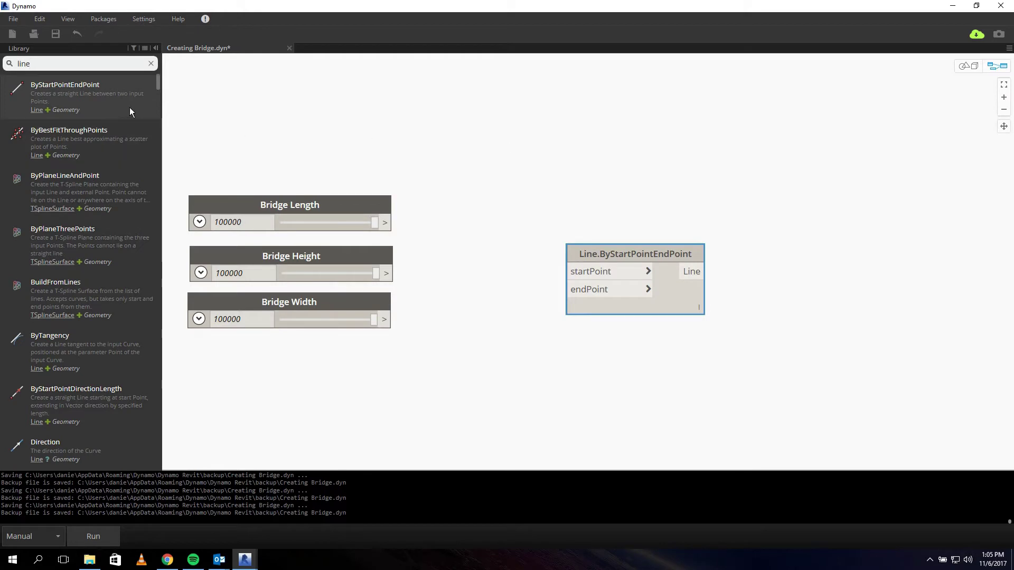
mouse_move(55, 88)
left_click_drag(620, 252, 706, 145)
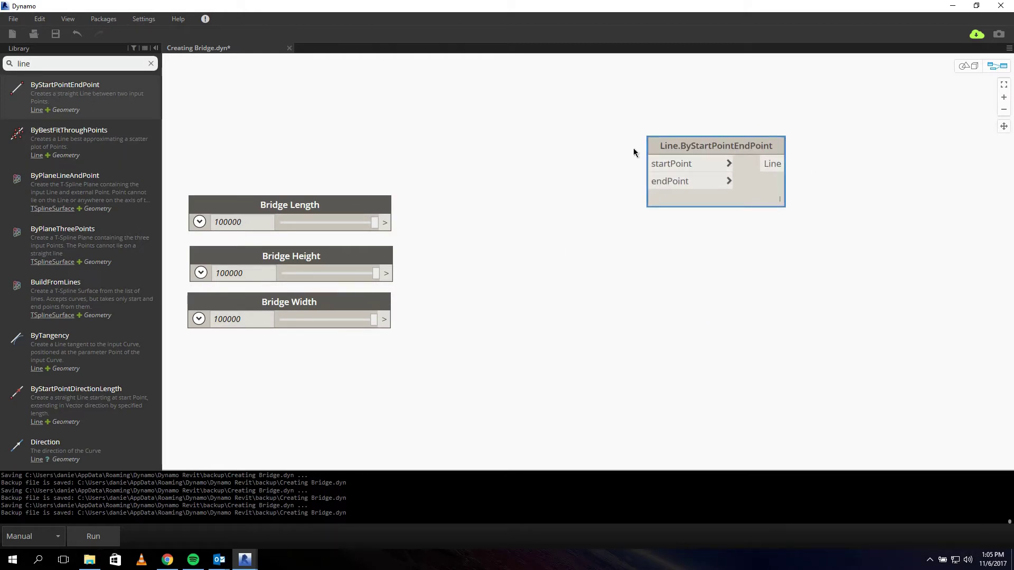
double_click(689, 318)
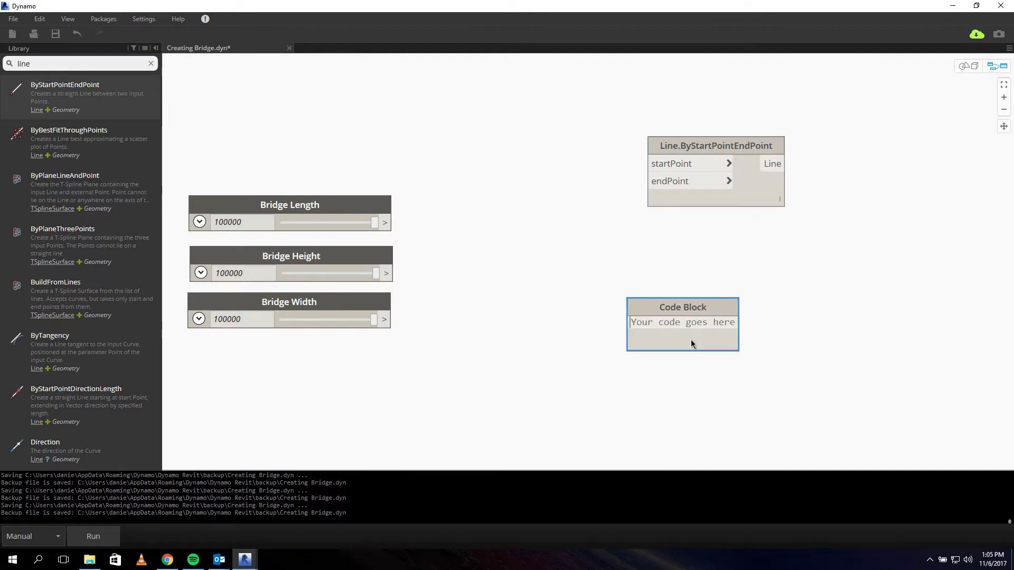
left_click_drag(655, 200, 708, 171)
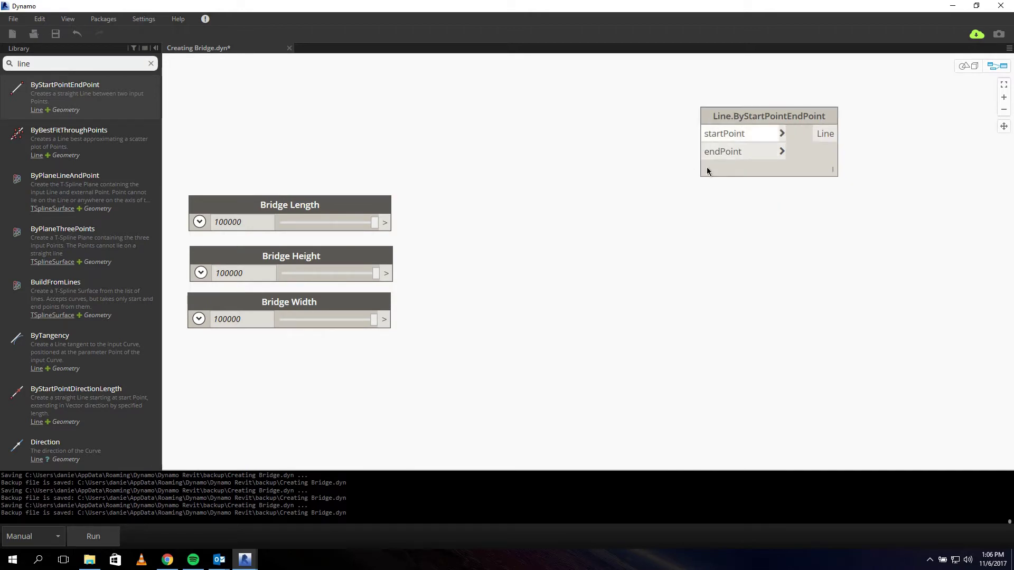
Search the node library for "point", add a Point.ByCoordinates (x, y, z) node and place it between the sliders and the line node
left_click(59, 62)
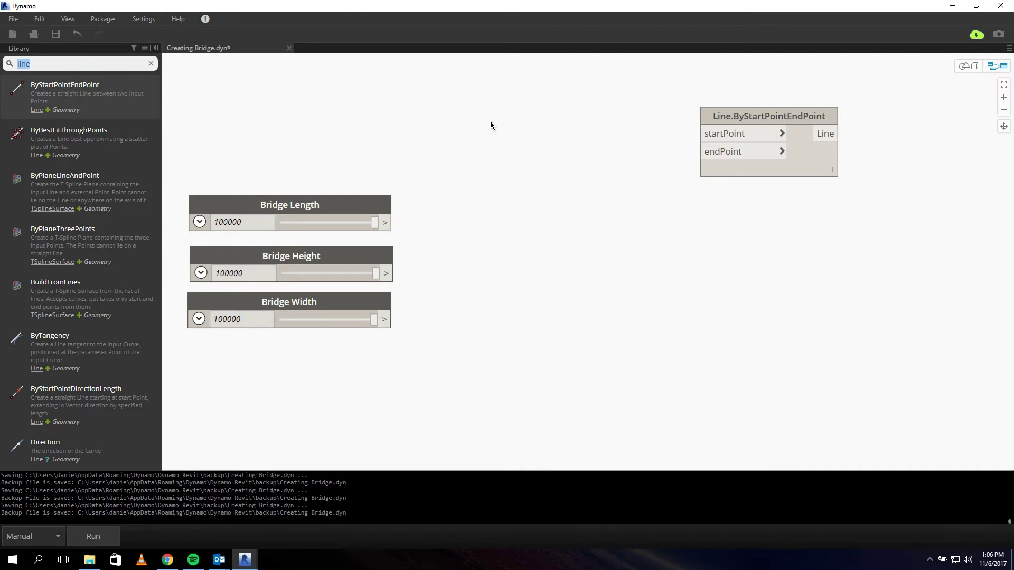
type("point")
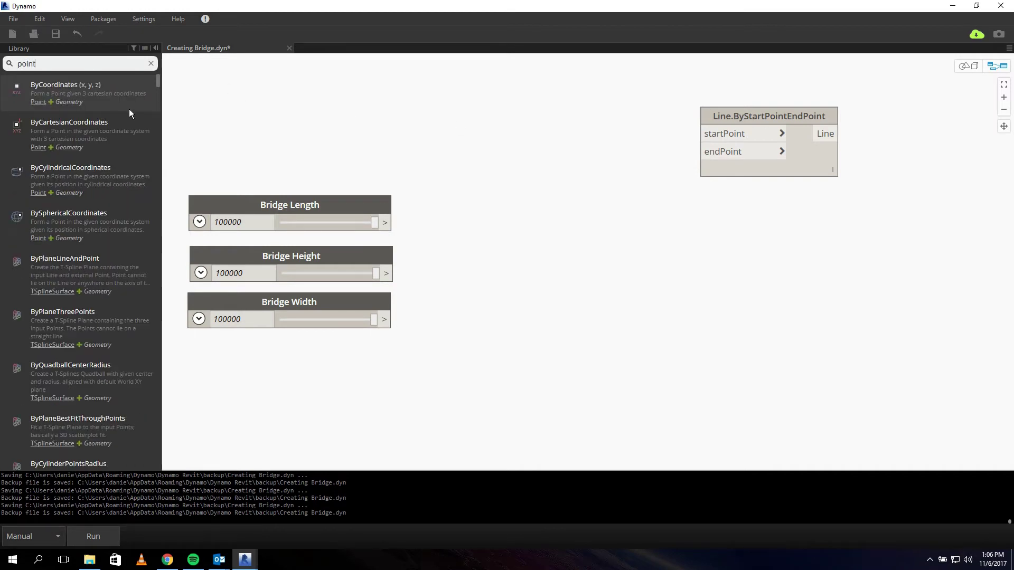
left_click(114, 104)
double_click(638, 266)
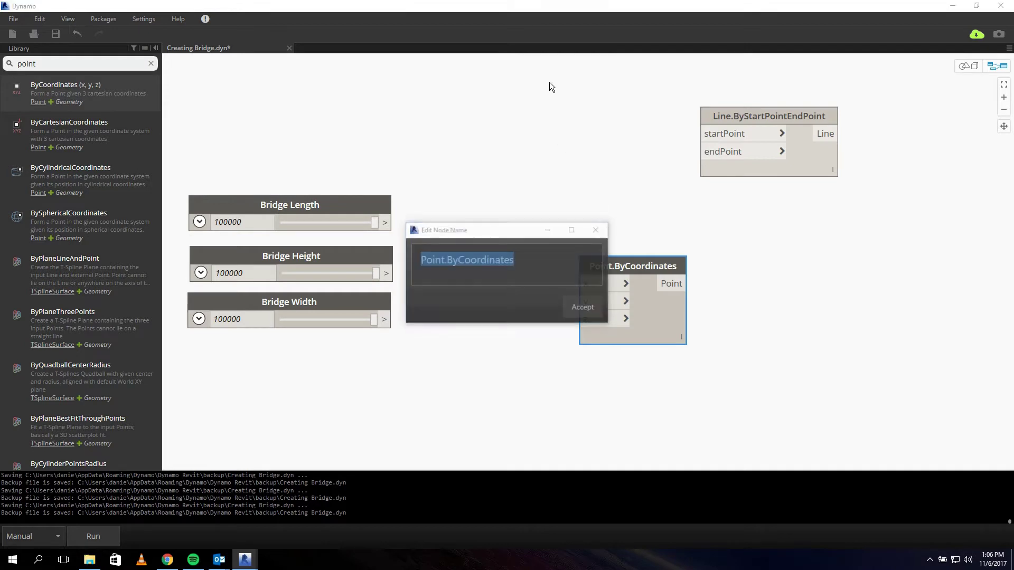
left_click(595, 230)
left_click_drag(649, 271, 551, 67)
Connect the Point.ByCoordinates output to the startPoint input of the line node
middle_click_drag(664, 144, 637, 202)
left_click(551, 142)
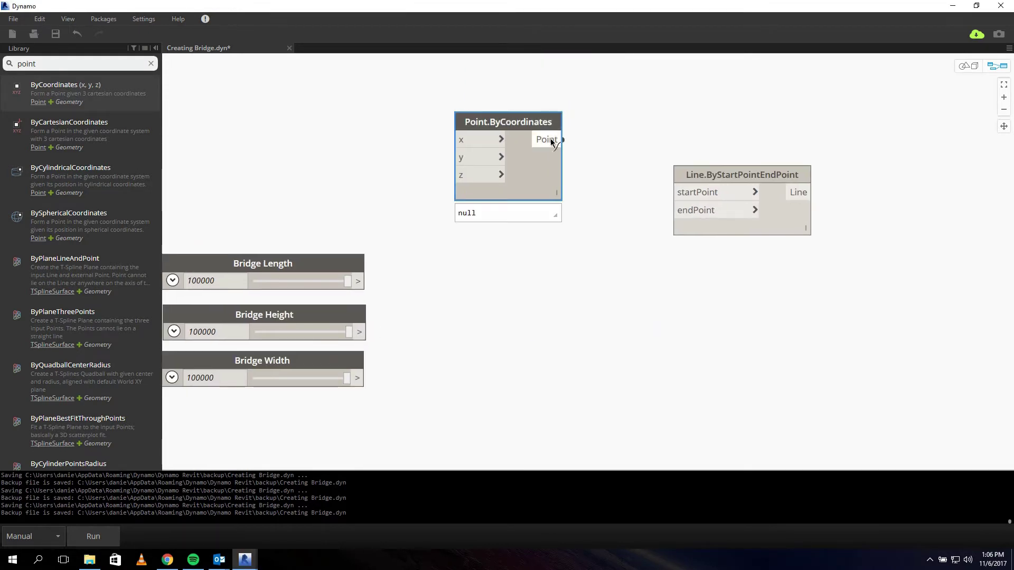
left_click(704, 195)
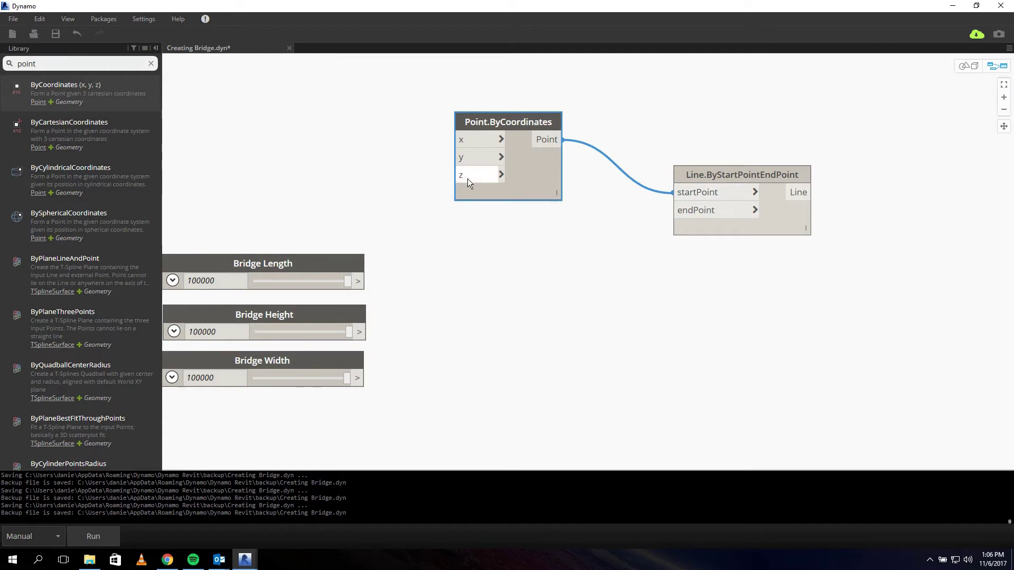
Move the Point.ByCoordinates node up, duplicate it and place the copy directly below
left_click_drag(498, 122, 548, 105)
key("ctrl+c")
key("ctrl+v")
left_click_drag(732, 137, 585, 211)
left_click(403, 204)
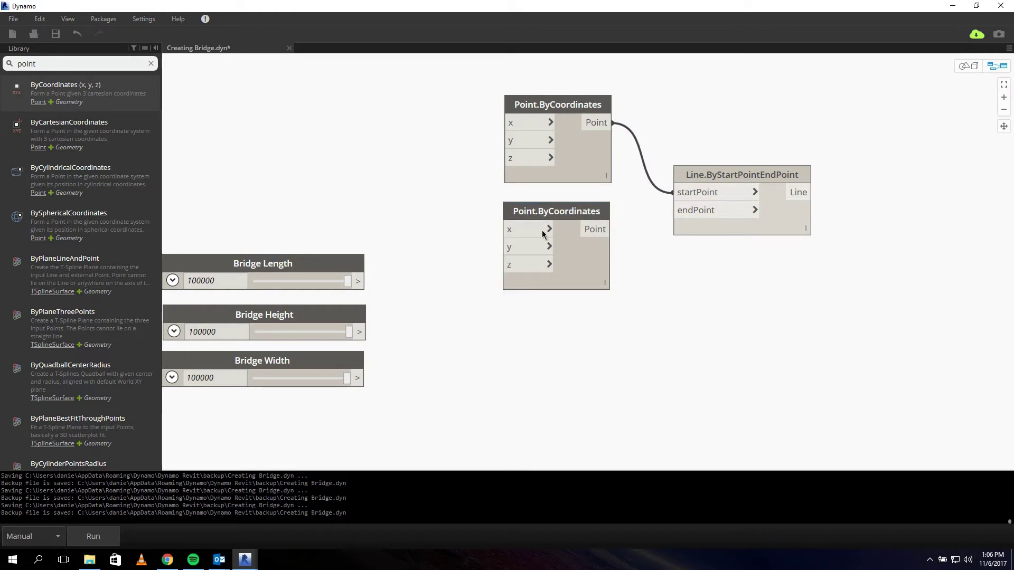
Connect Bridge Length to the x input of the lower Point.ByCoordinates node and its Point output to the line's endPoint
left_click_drag(357, 281, 516, 232)
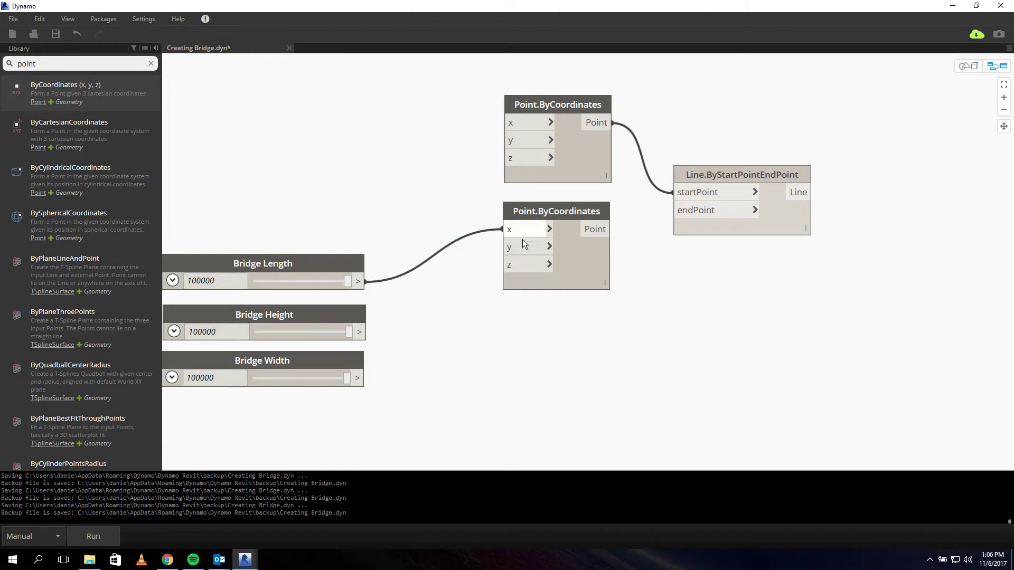
left_click_drag(650, 248, 693, 210)
middle_click_drag(828, 365, 778, 393)
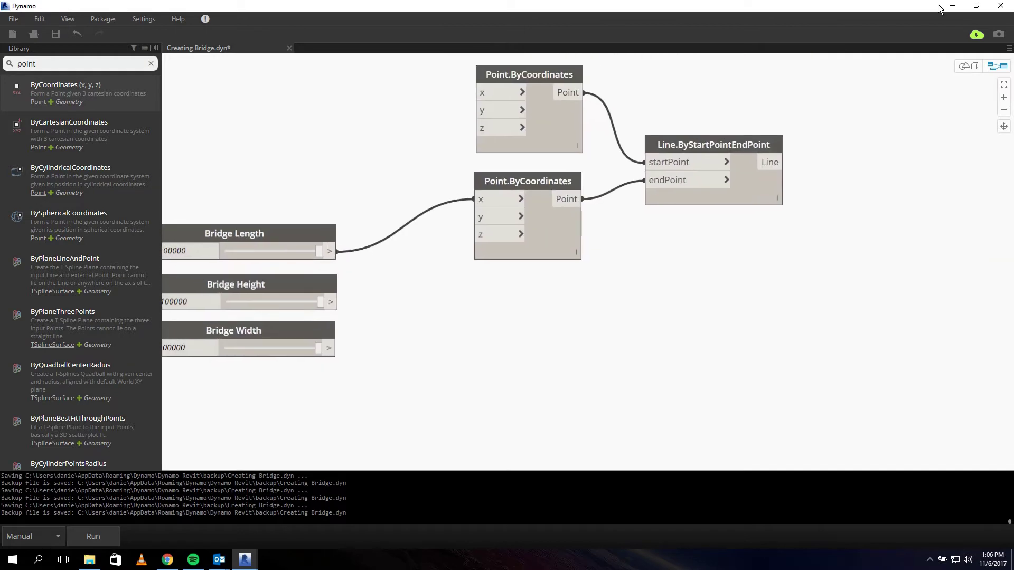
Look at the 3D background preview of the geometry and return to the graph view
left_click(968, 66)
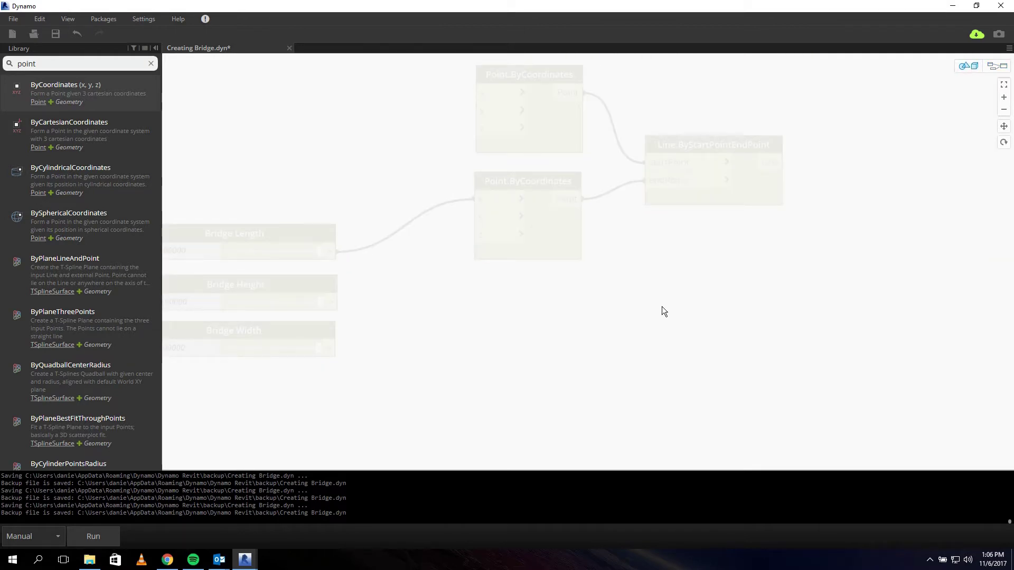
left_click(1002, 66)
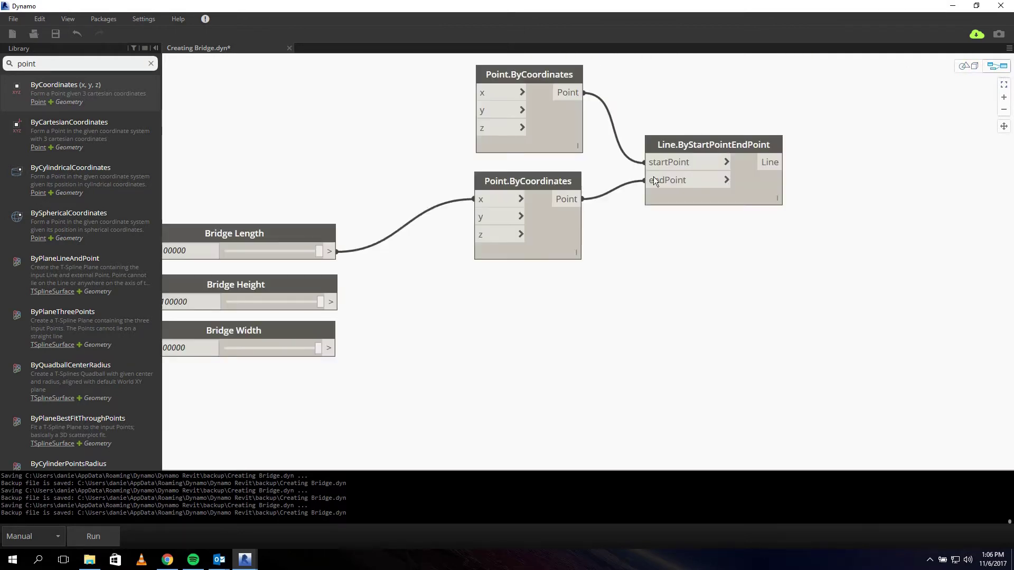
middle_click_drag(423, 306, 572, 272)
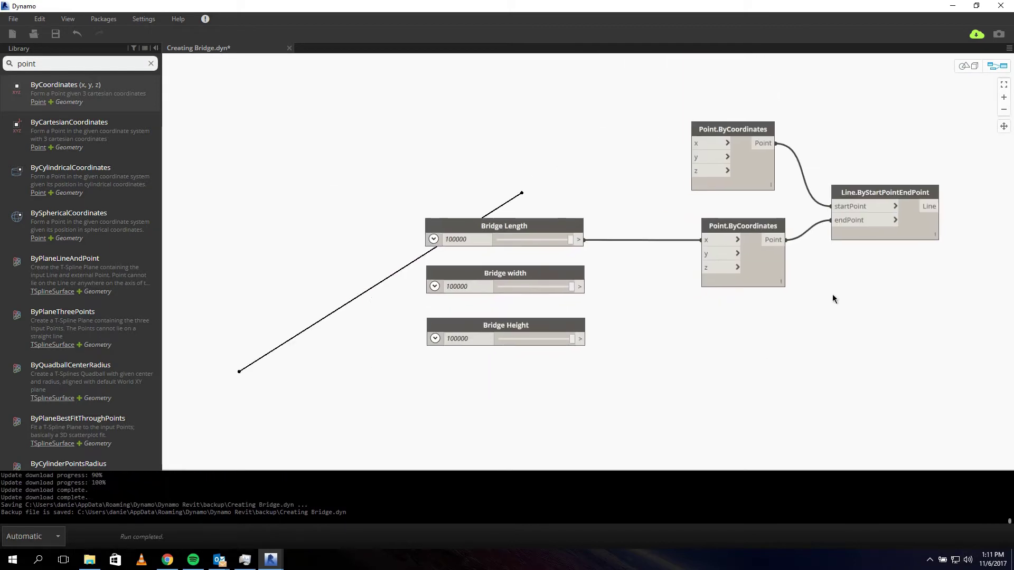
Align the start point's Point.ByCoordinates node directly above the end point's node
middle_click_drag(833, 295, 705, 400)
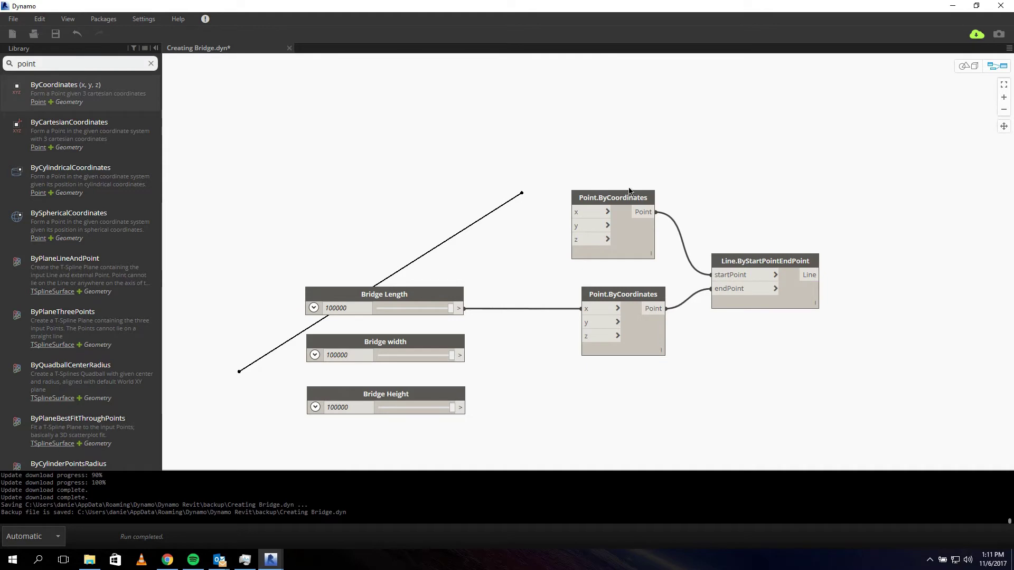
left_click_drag(624, 197, 635, 216)
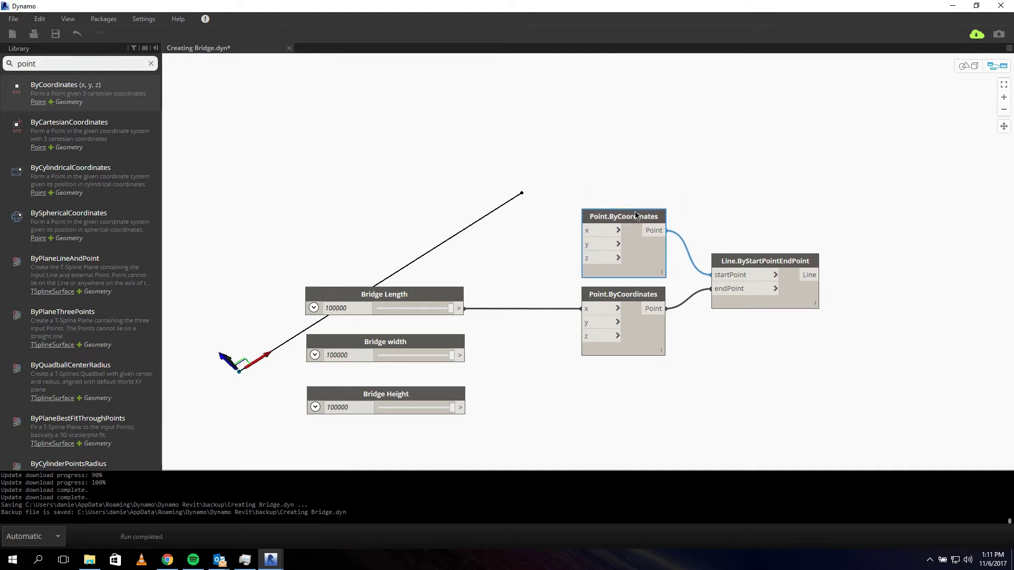
left_click(718, 364)
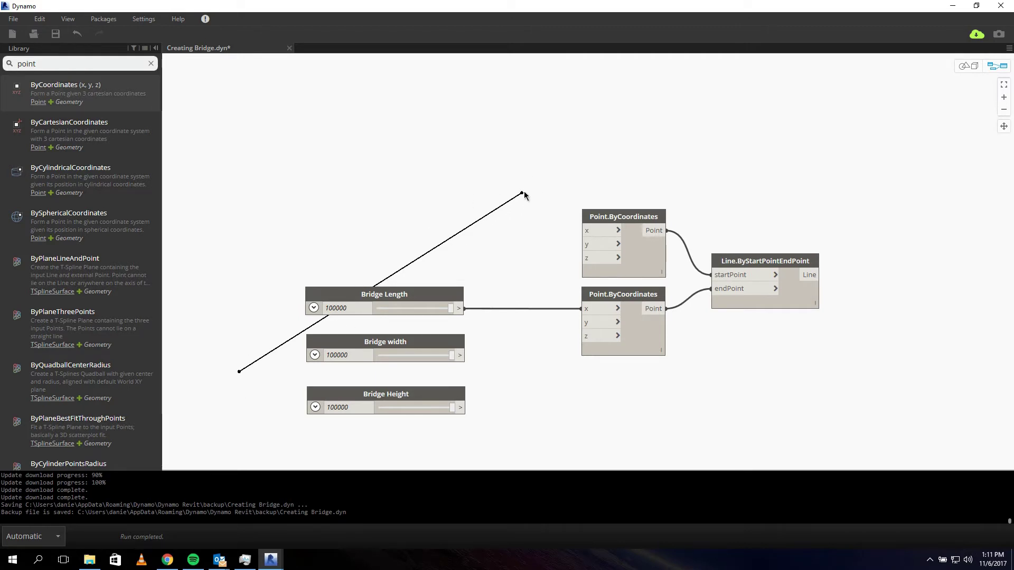
Set the Bridge Length slider to 50000 and inspect the shortened base line in the preview
middle_click_drag(520, 203, 501, 274)
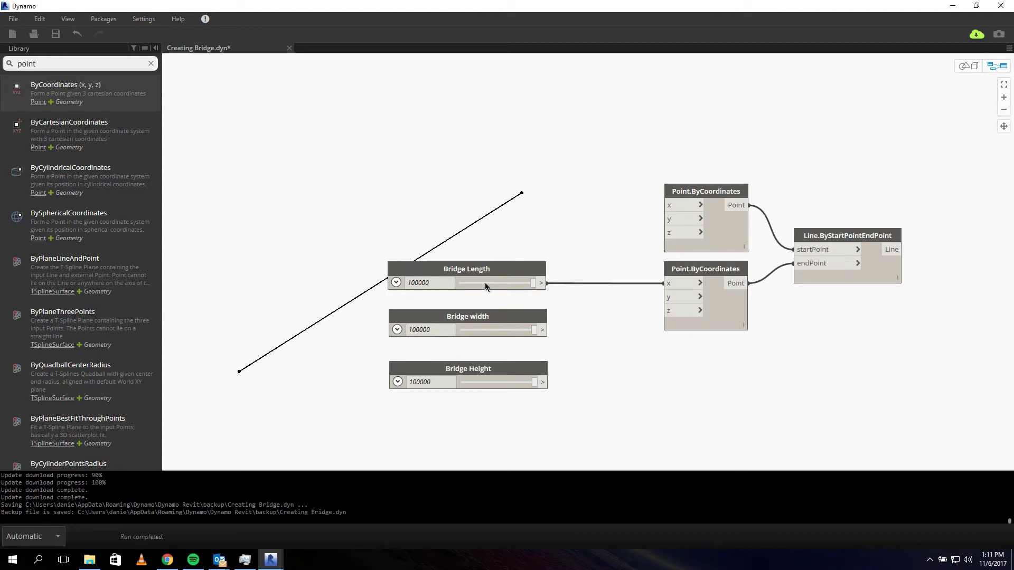
left_click_drag(531, 283, 502, 284)
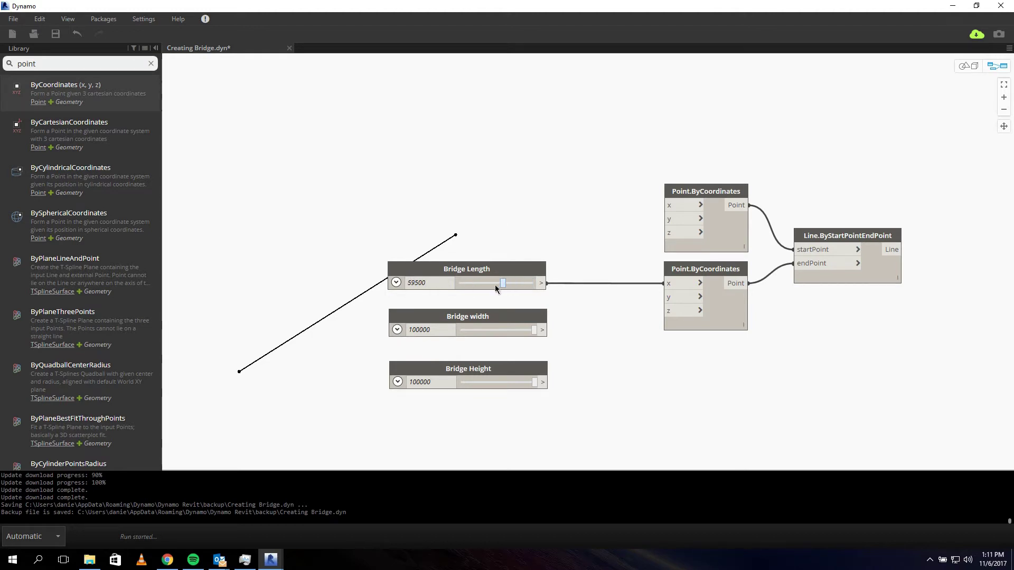
double_click(440, 285)
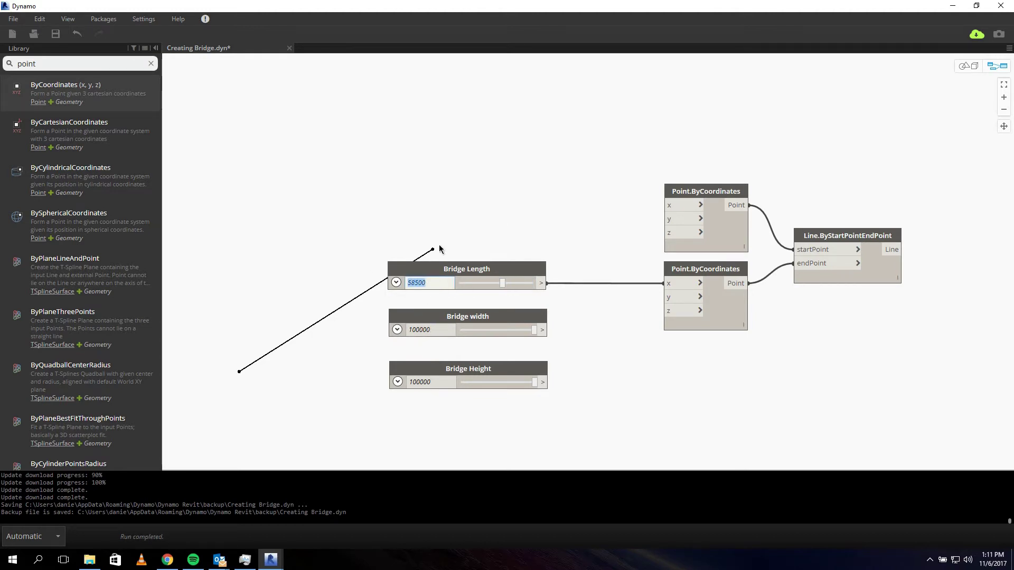
type("5")
left_click(469, 230)
middle_click_drag(303, 402, 254, 248)
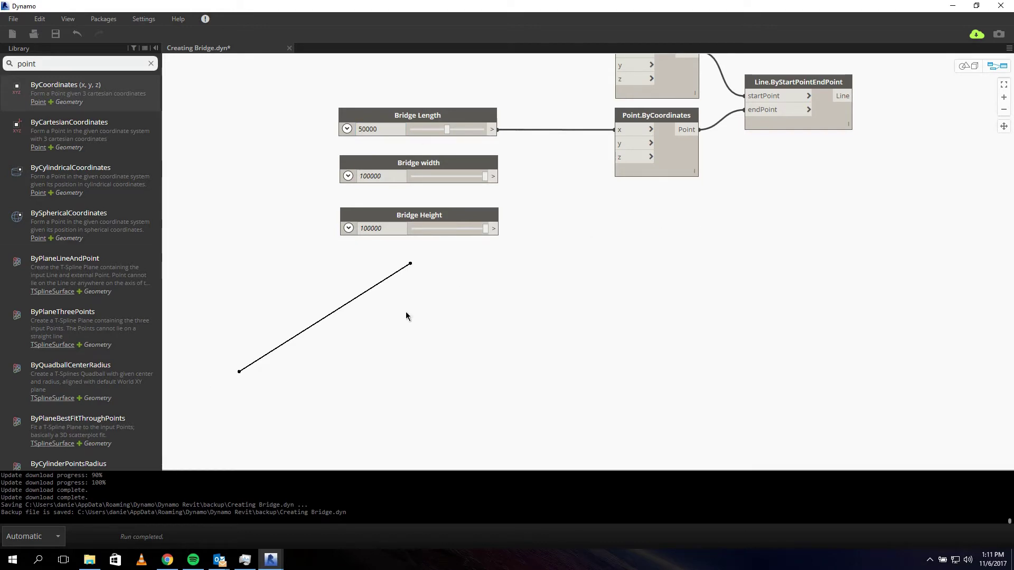
middle_click_drag(570, 269, 559, 327)
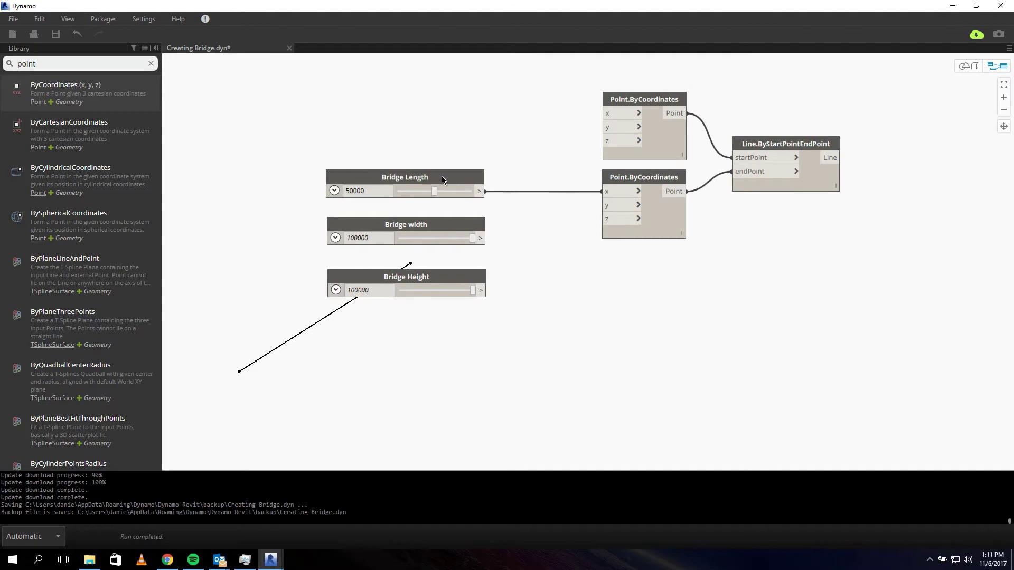
Search the library for bspline, add a NurbsCurve.ByPoints node and place it to the right of the Line.ByStartPointEndPoint node
mouse_move(649, 224)
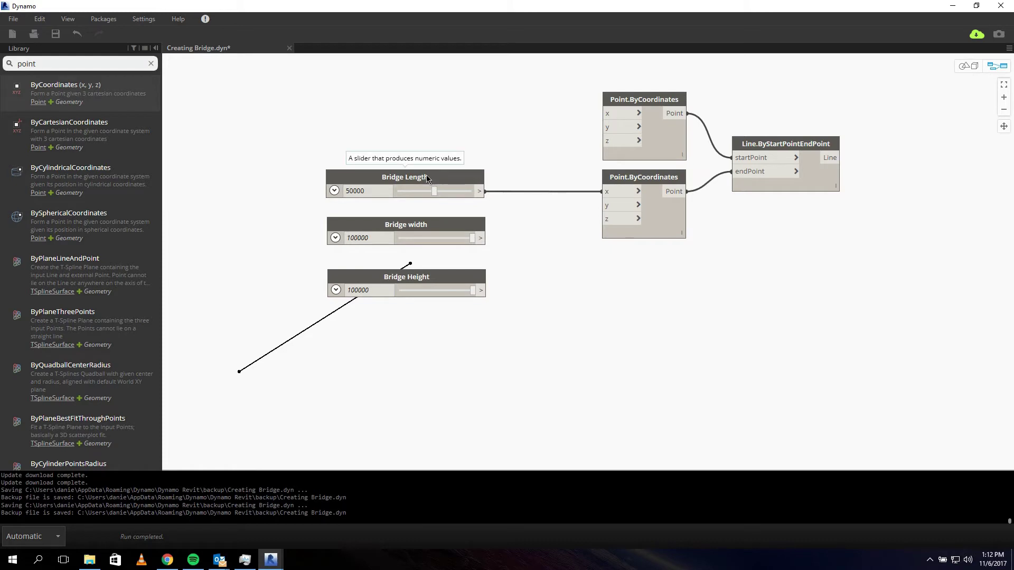
scroll(502, 276, "down", 1)
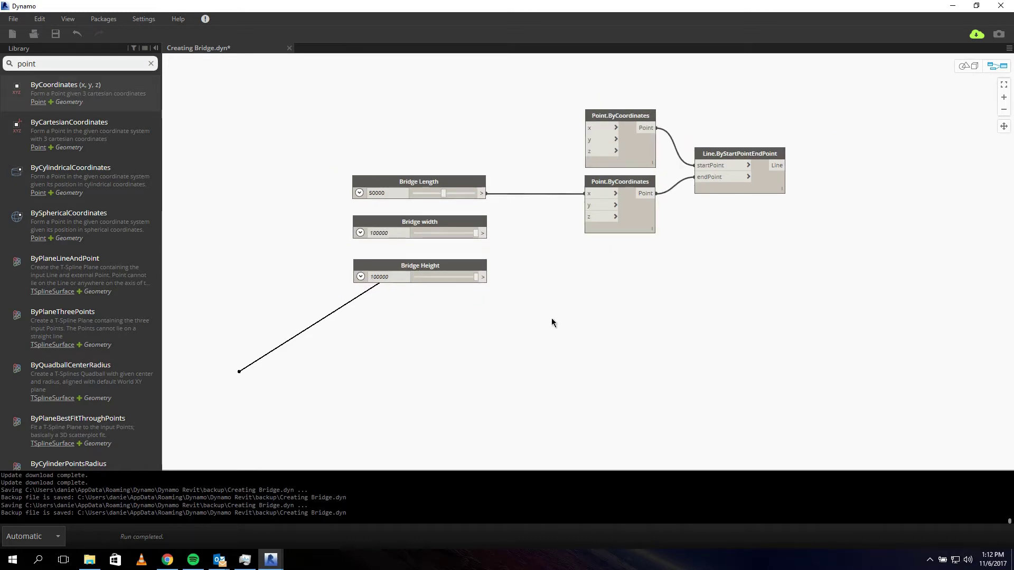
middle_click_drag(559, 344, 513, 289)
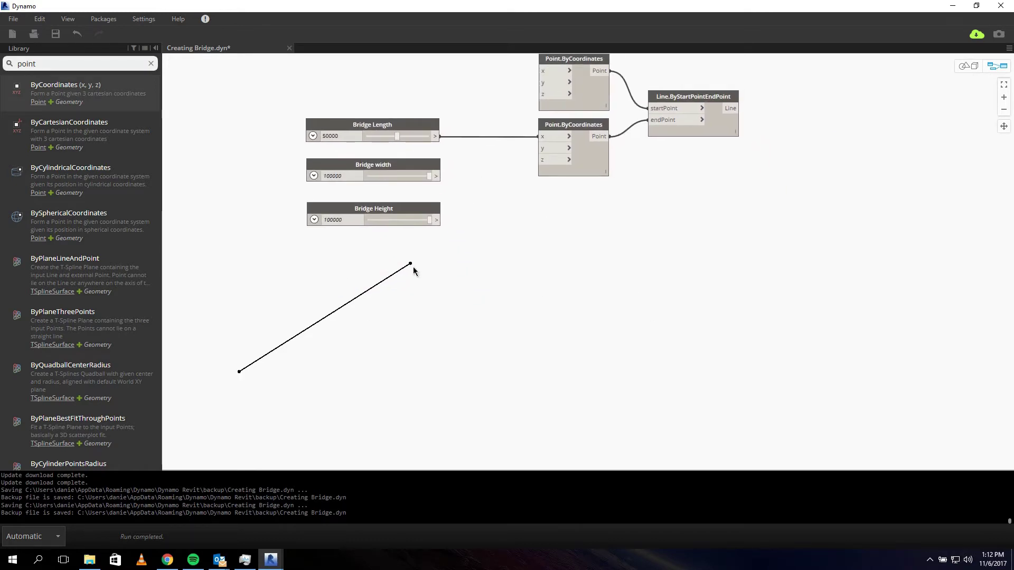
middle_click_drag(646, 226, 559, 296)
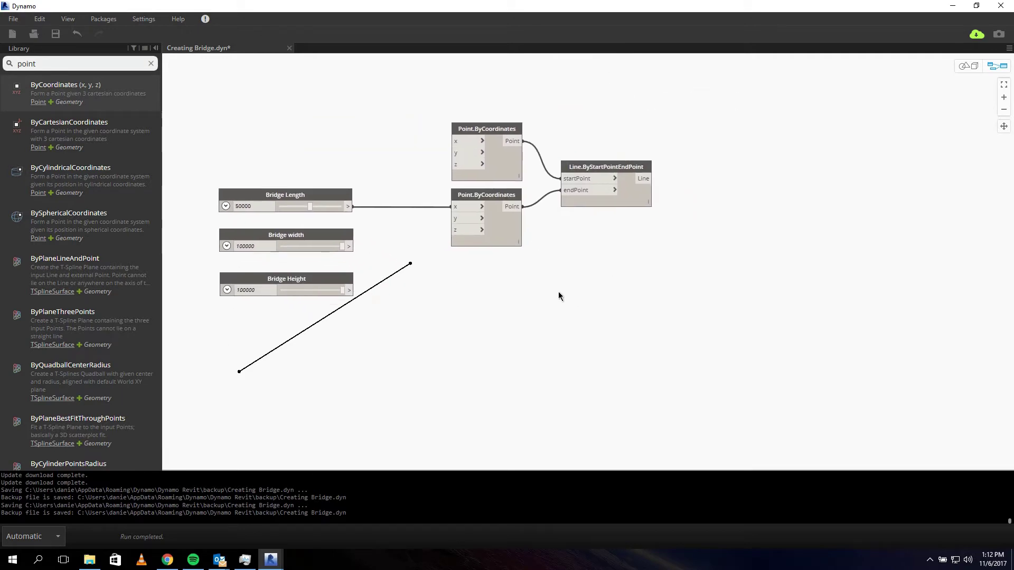
left_click(3, 63)
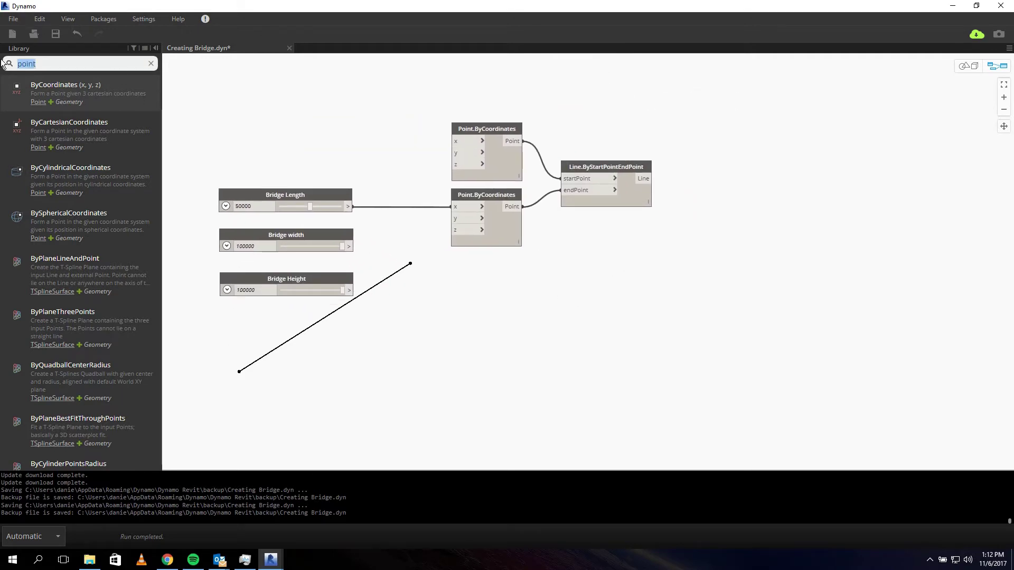
type("bspline")
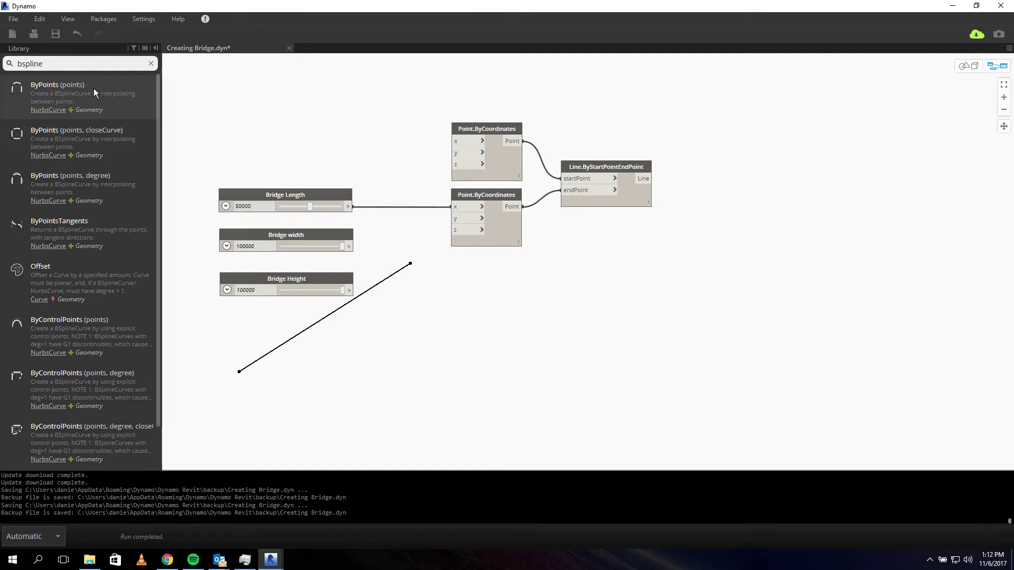
mouse_move(93, 88)
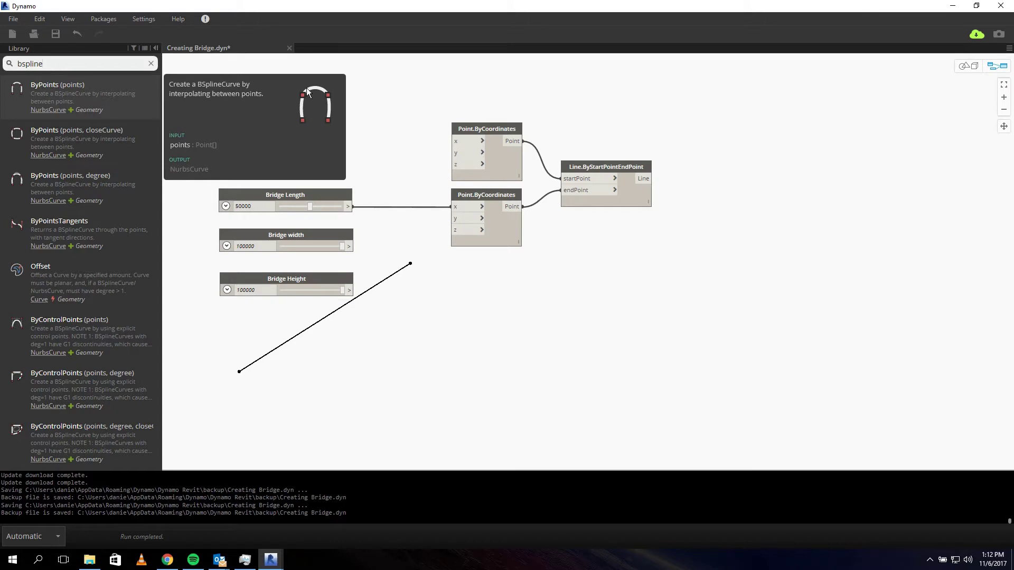
left_click(95, 104)
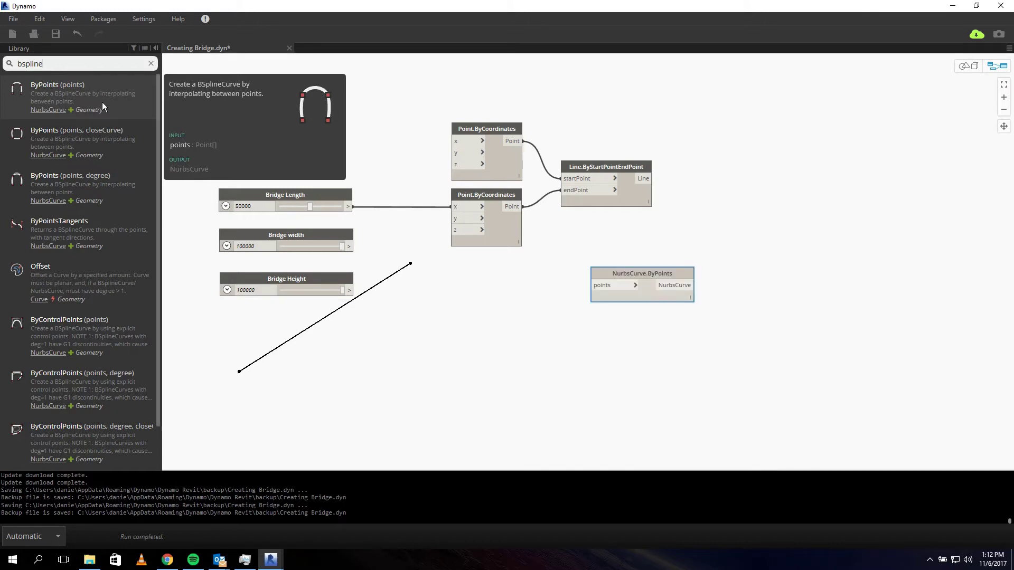
left_click_drag(617, 272, 838, 154)
left_click(716, 211)
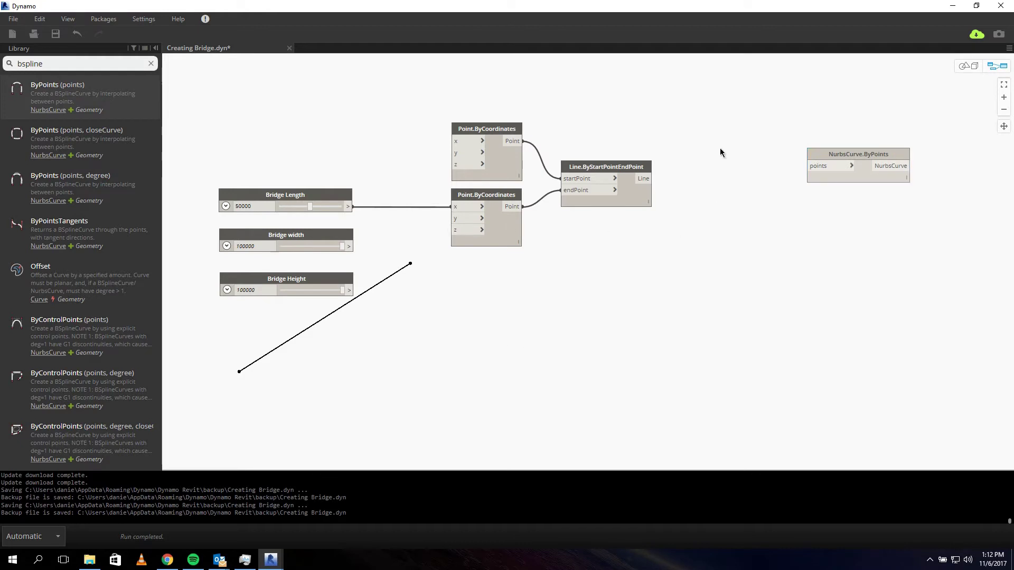
Move both Point.ByCoordinates nodes and the Line.ByStartPointEndPoint node up together, clearing space beneath them
left_click_drag(714, 92, 478, 264)
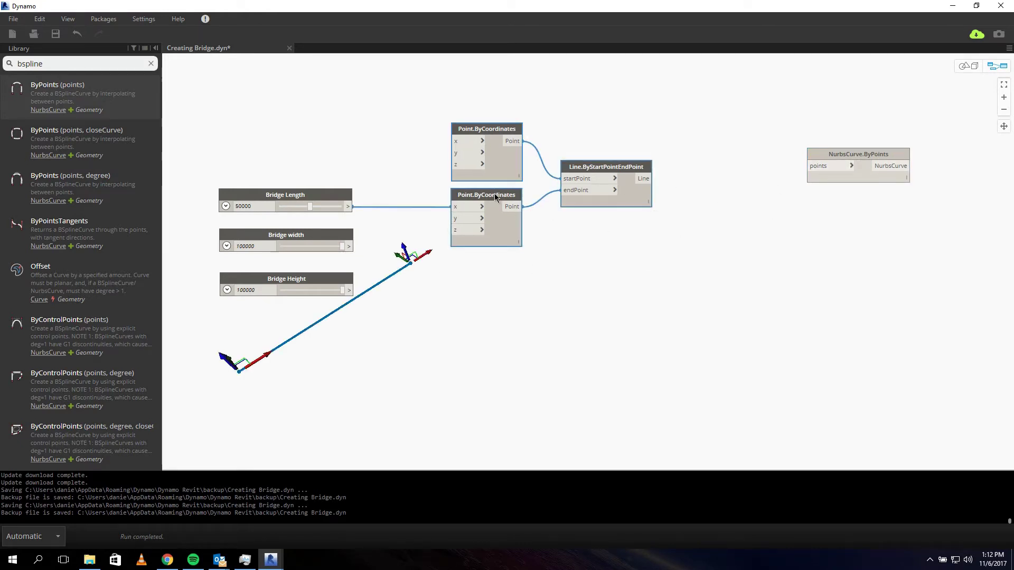
left_click_drag(494, 193, 490, 99)
left_click(525, 219)
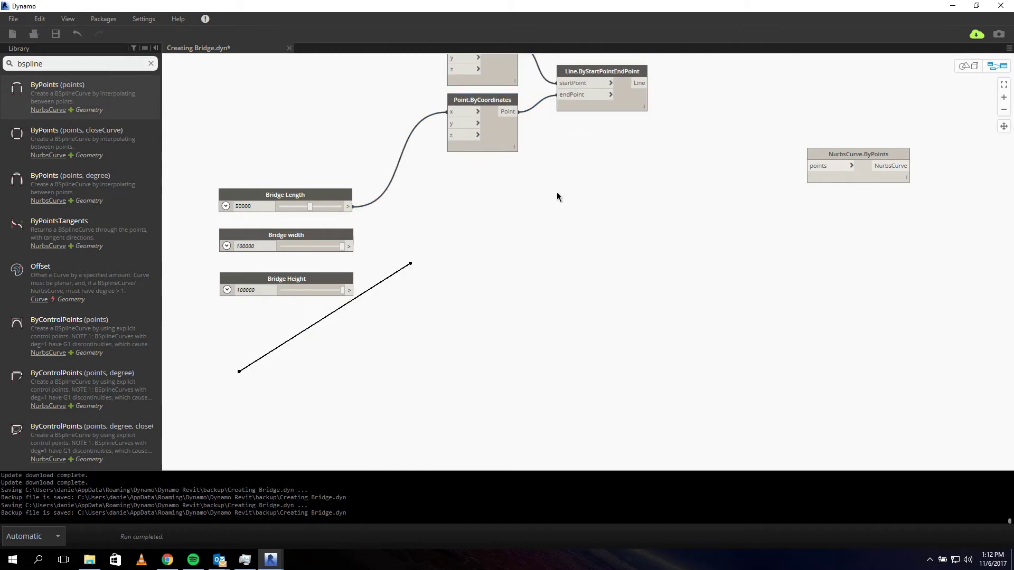
middle_click_drag(559, 197, 547, 237)
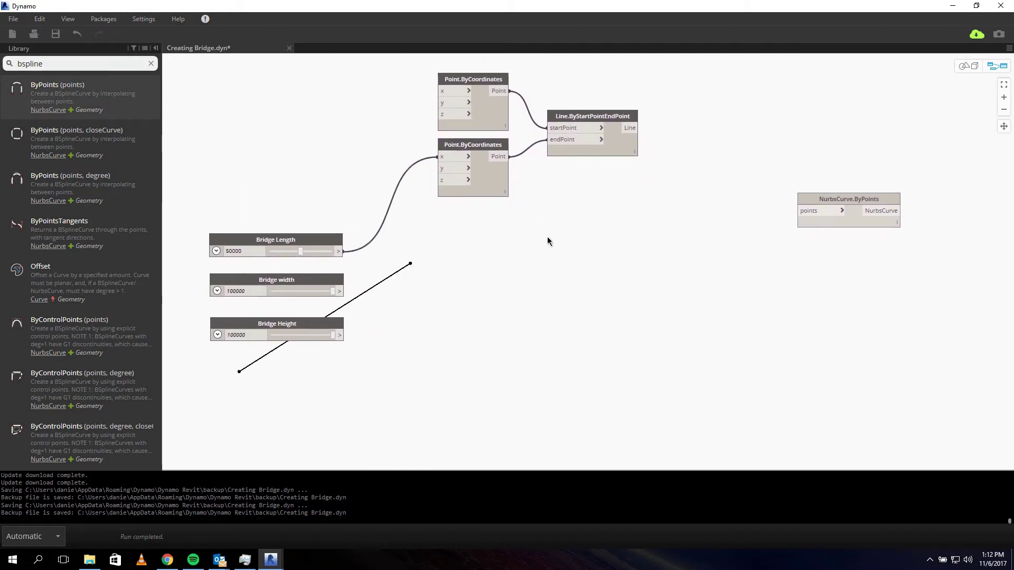
Duplicate the end point's Point.ByCoordinates node twice, stack the copies below it and leave the lowest copy's x input disconnected
left_click(470, 144)
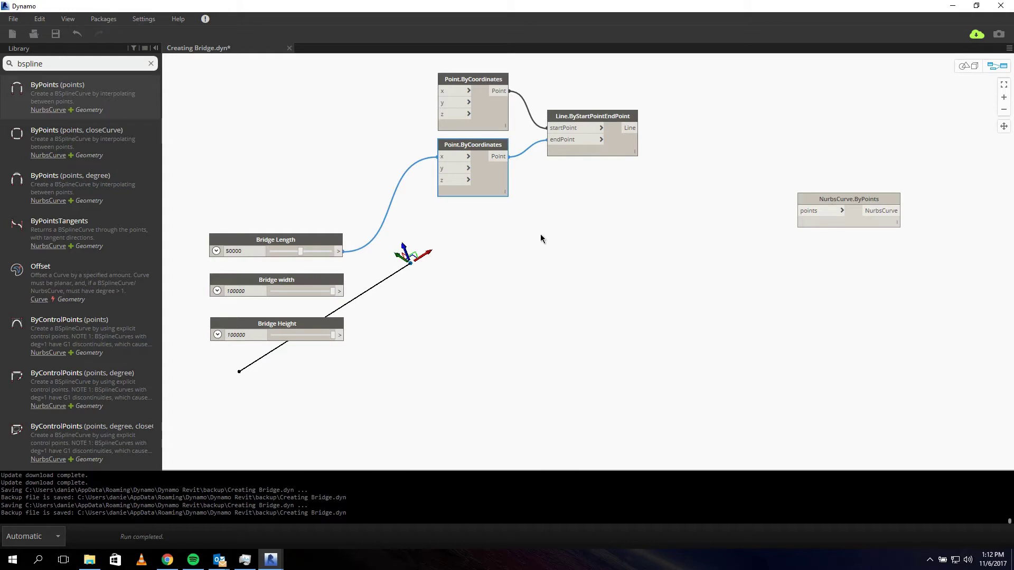
key("ctrl+v")
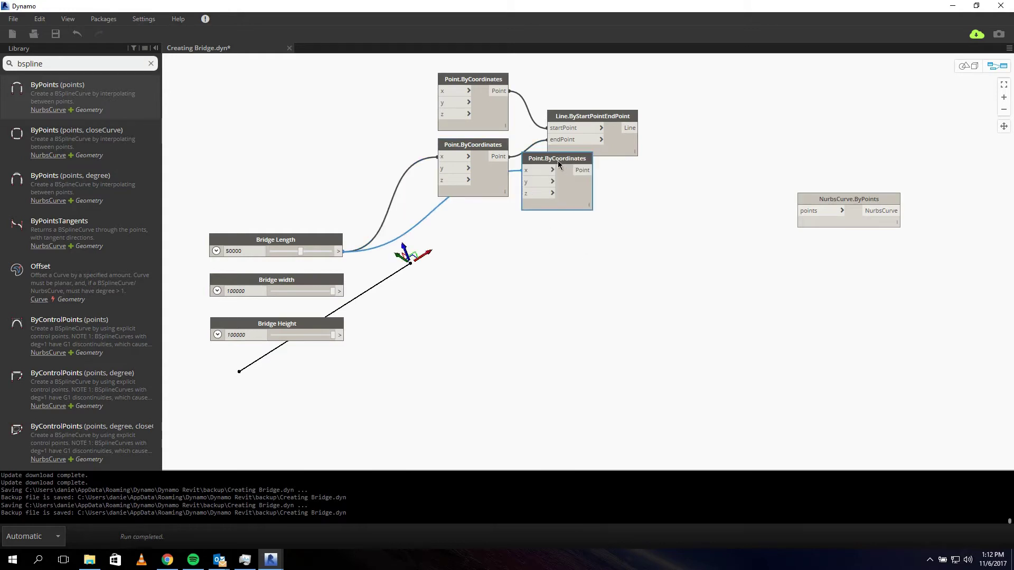
left_click_drag(559, 164, 473, 216)
key("ctrl+v")
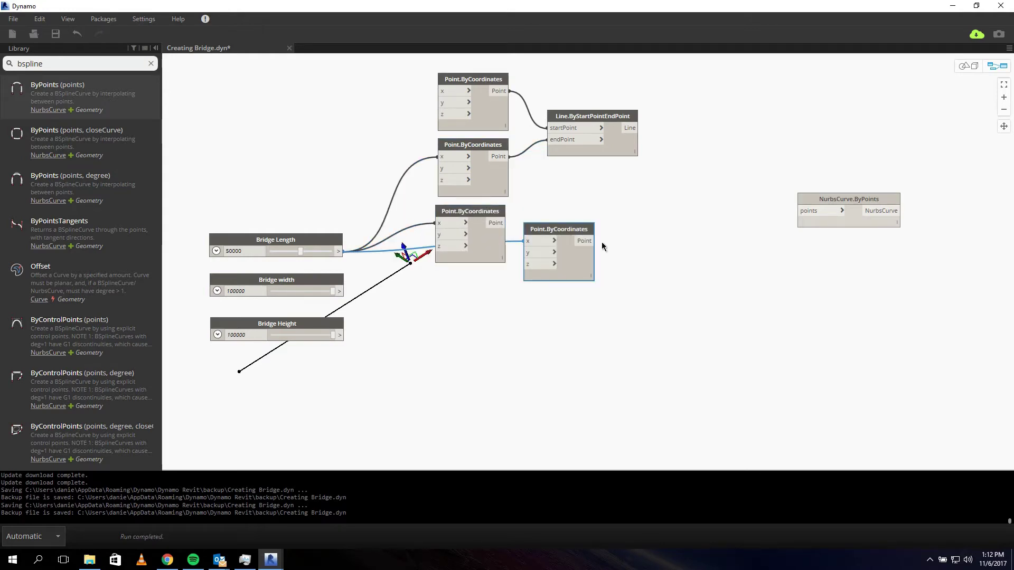
left_click_drag(573, 231, 481, 275)
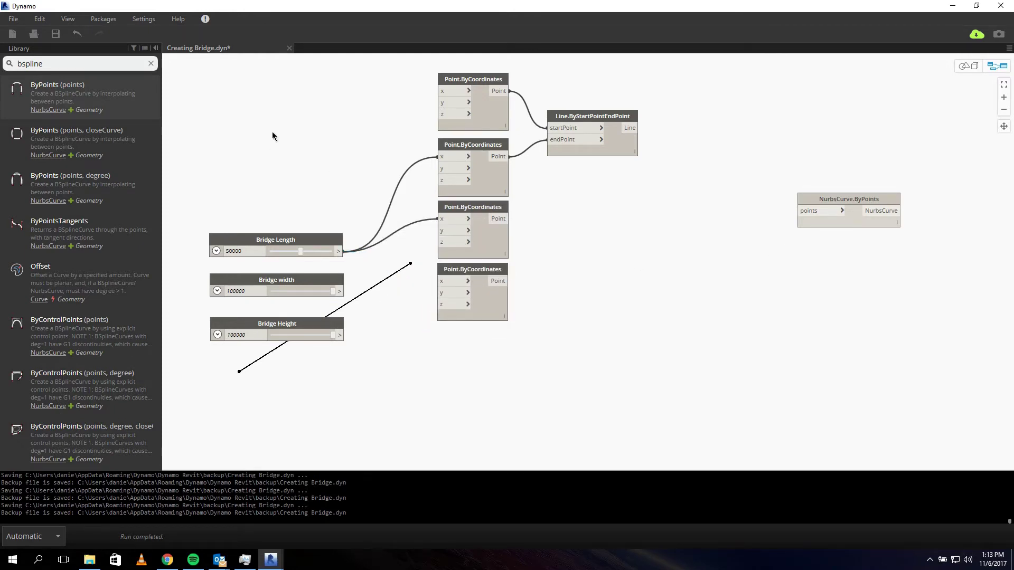
Connect Bridge Height to the z inputs of the two lower Point.ByCoordinates nodes
mouse_move(94, 94)
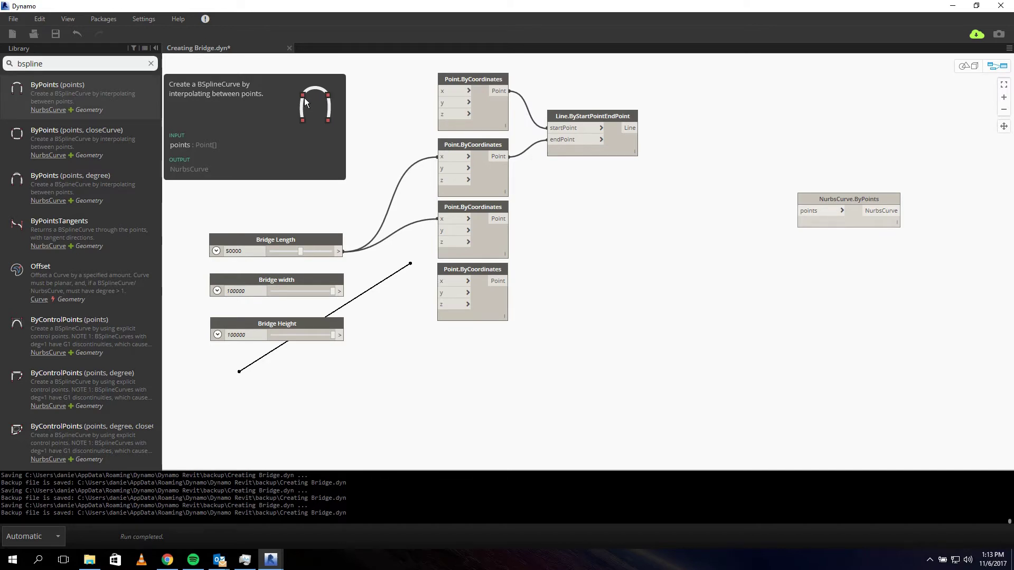
mouse_move(568, 370)
middle_mouse_down()
mouse_move(559, 301)
mouse_move(506, 316)
mouse_move(571, 330)
mouse_move(554, 357)
middle_mouse_up()
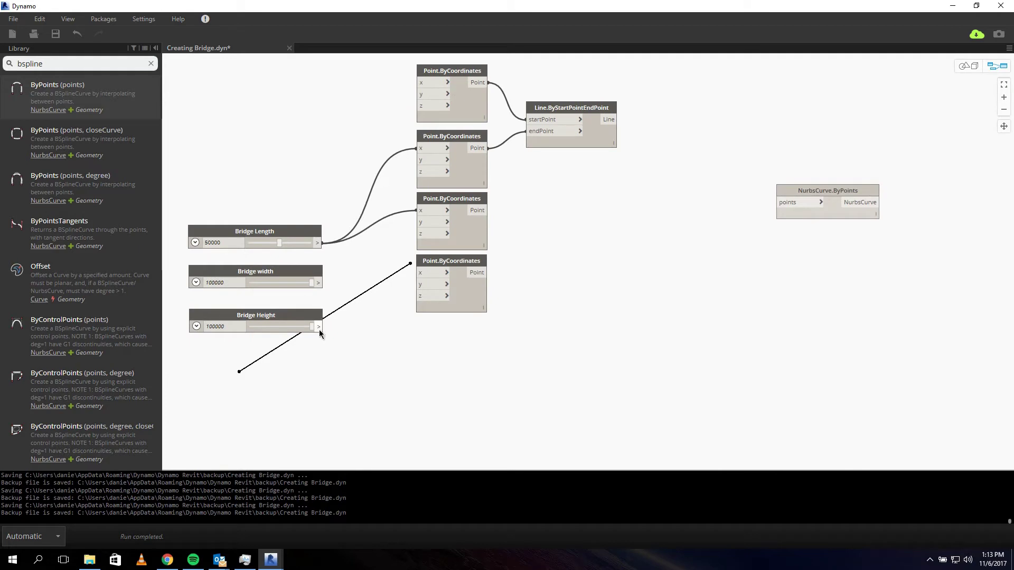
left_click_drag(319, 326, 420, 295)
left_click_drag(318, 326, 417, 234)
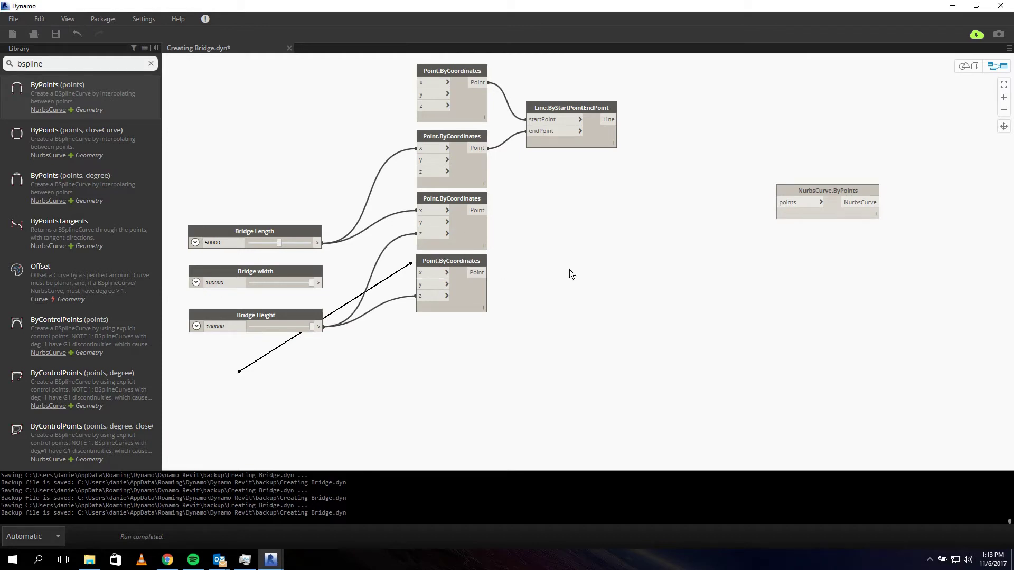
Reduce the Bridge Height slider to 9500 and inspect the two raised points in the preview
middle_click_drag(556, 261, 645, 261)
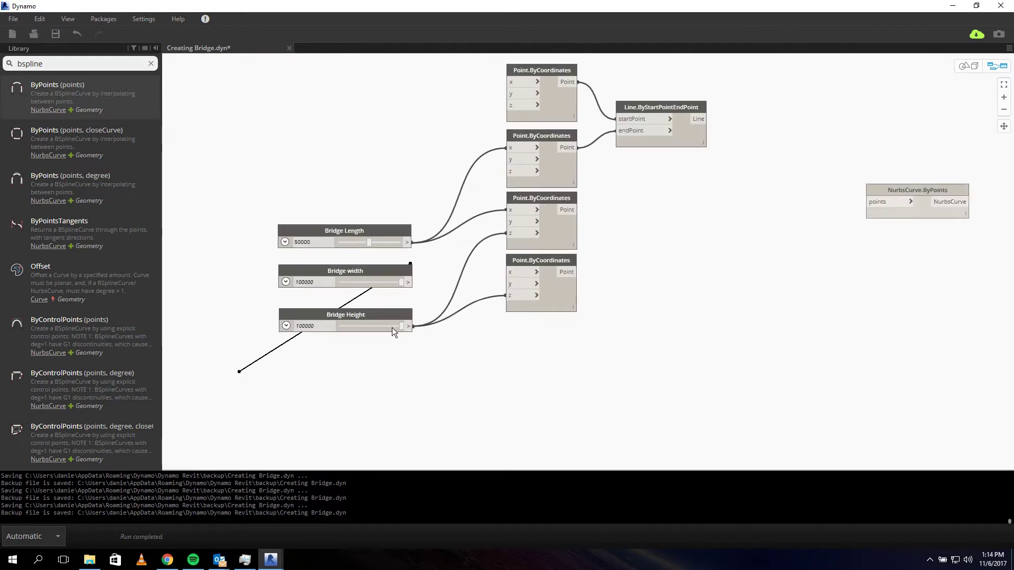
left_click_drag(350, 326, 344, 328)
middle_click_drag(550, 431, 499, 278)
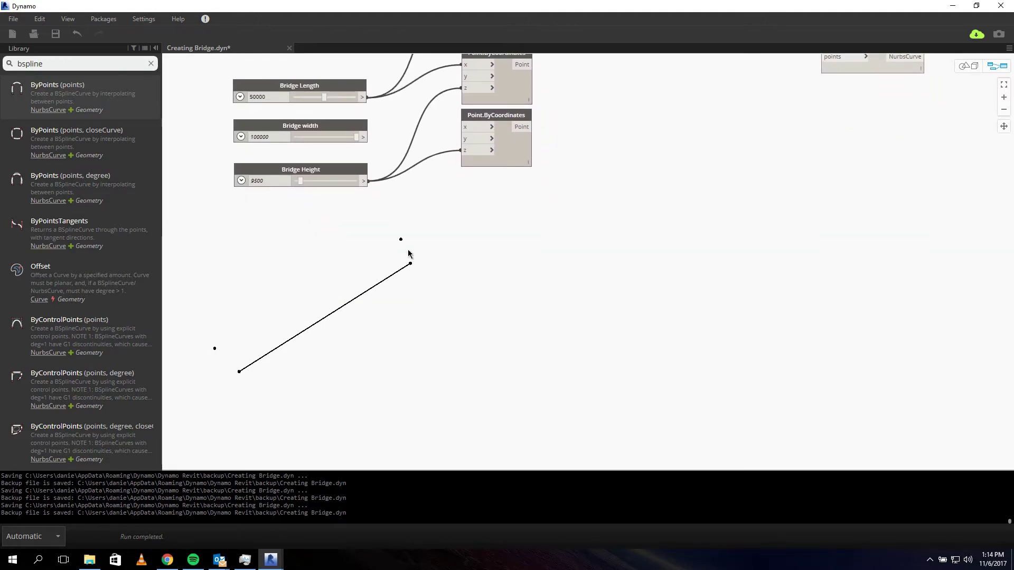
middle_click_drag(585, 225, 523, 278)
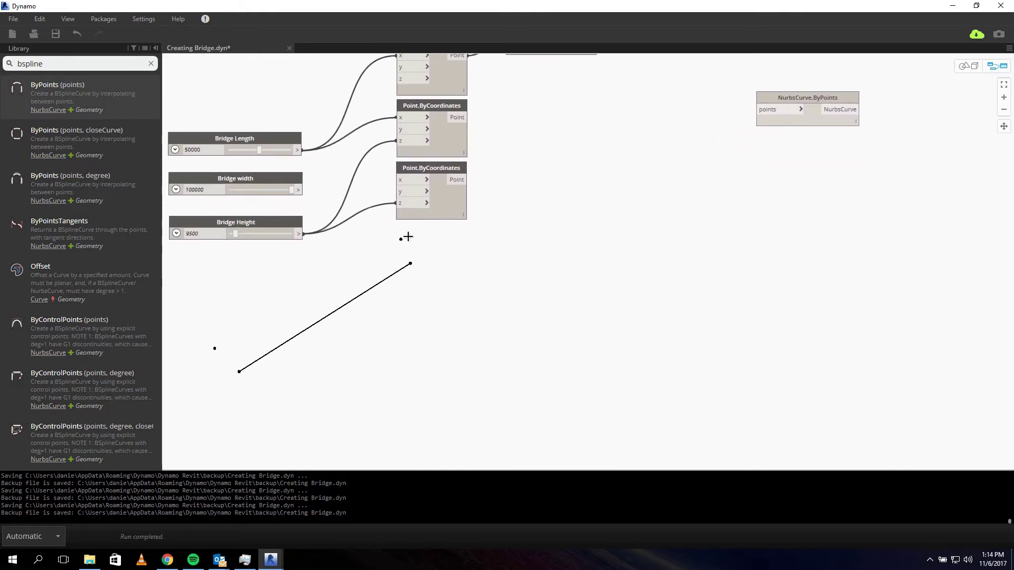
left_click_drag(408, 236, 397, 269)
left_click_drag(393, 246, 394, 248)
Add a List.Create node with four item inputs and place it between the line node and NurbsCurve.ByPoints
middle_click_drag(579, 169, 522, 281)
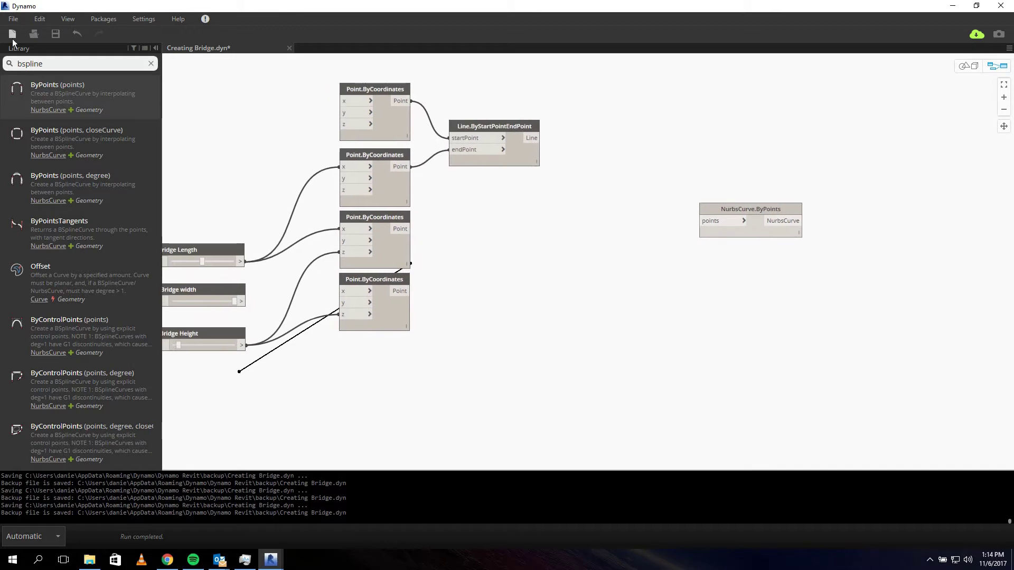
left_click(67, 63)
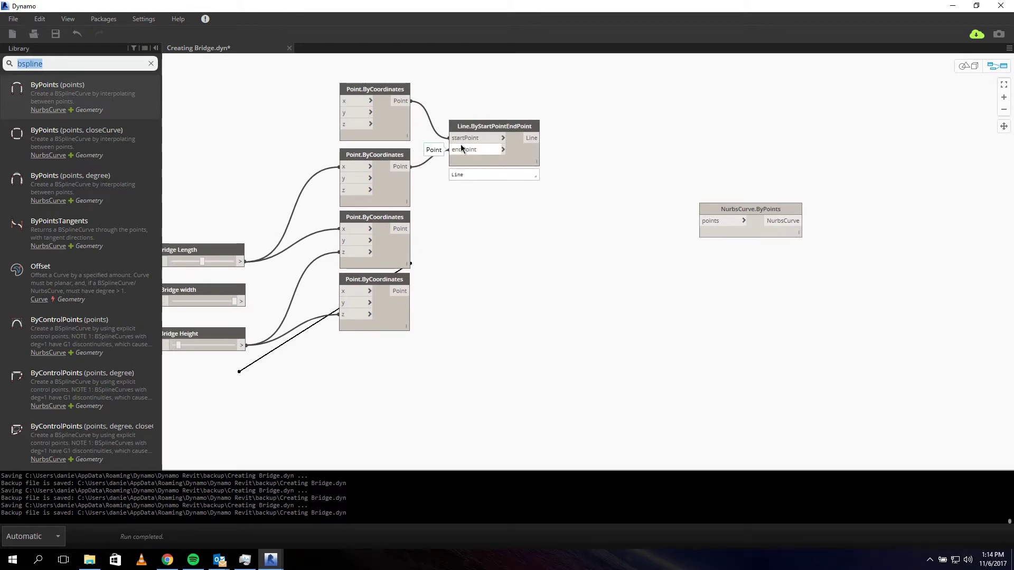
type("list")
key("Return")
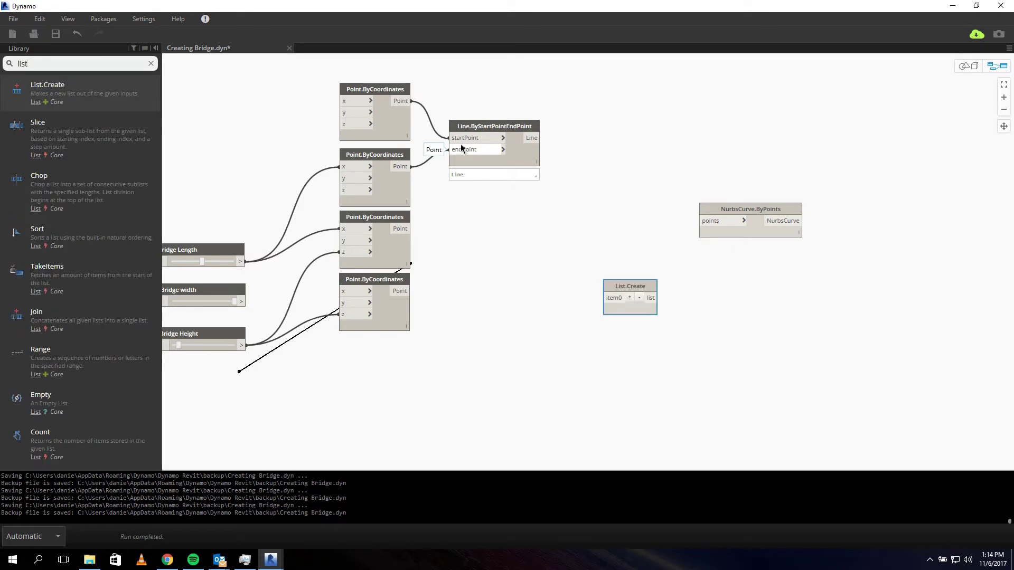
left_click(629, 298)
left_click(629, 298)
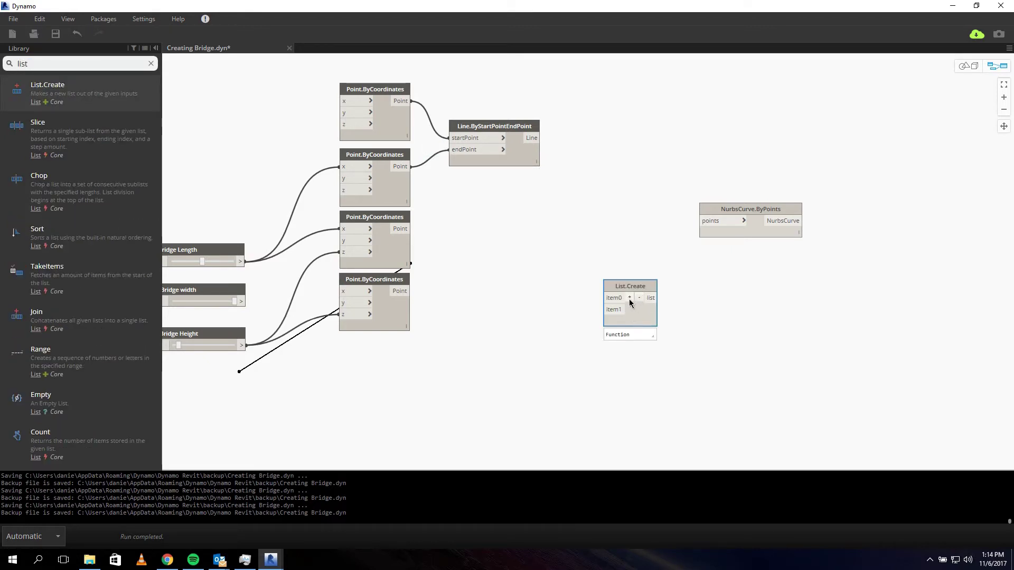
left_click(629, 298)
left_click_drag(629, 293, 616, 164)
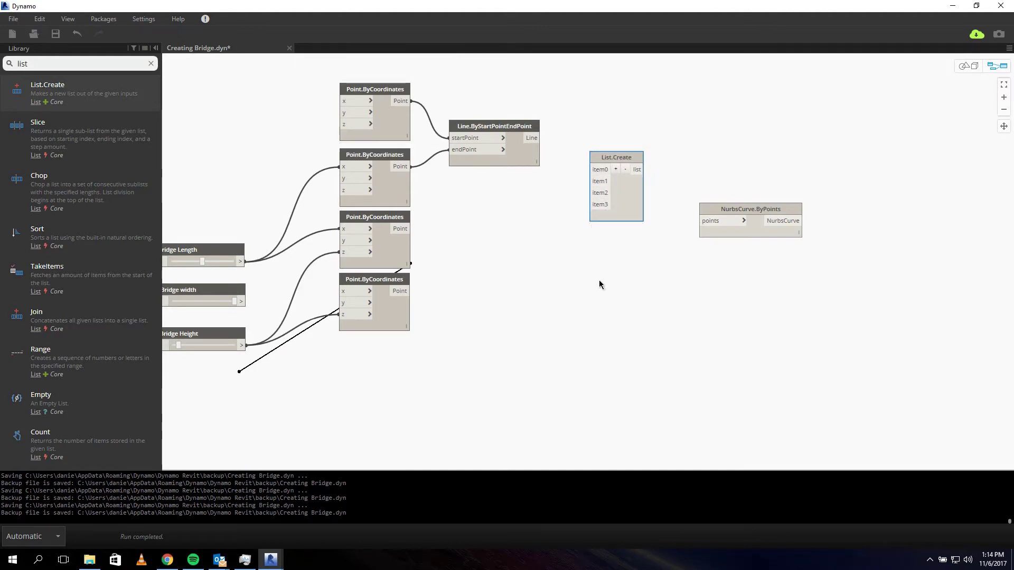
Connect the Point output of the topmost Point.ByCoordinates node to item0 of List.Create
middle_click_drag(554, 308, 701, 348)
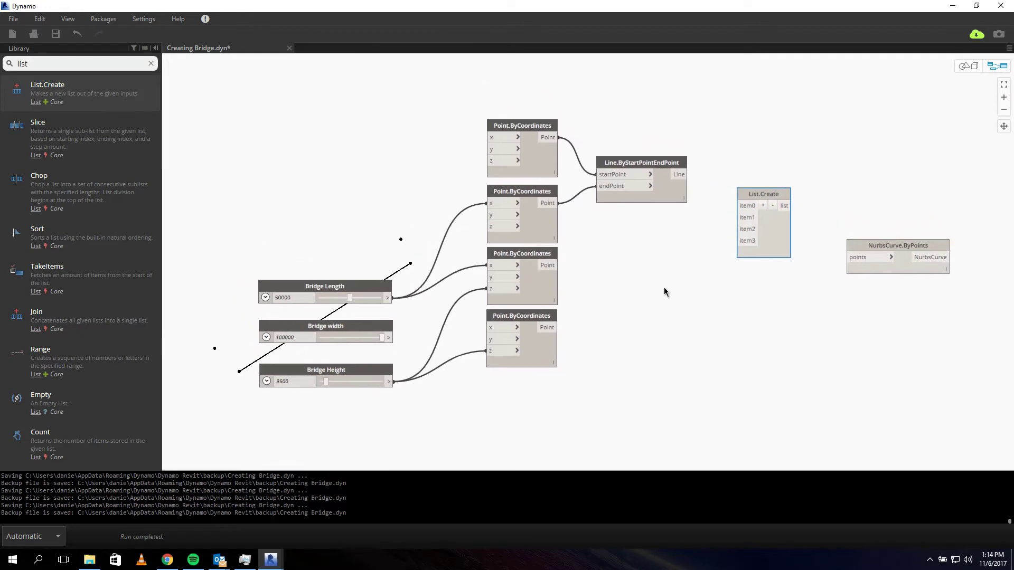
left_click(527, 125)
middle_click_drag(527, 126, 376, 99)
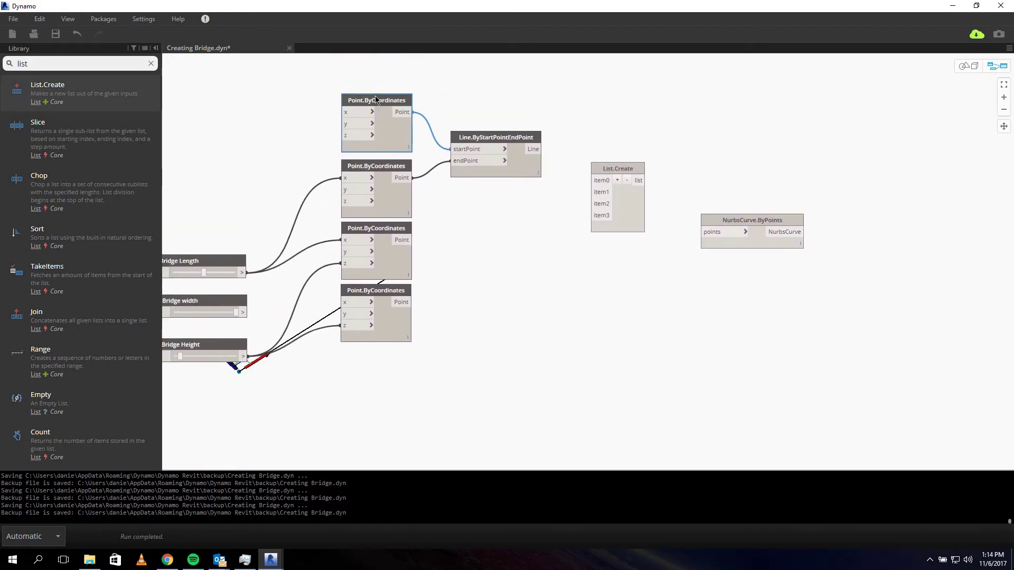
left_click_drag(414, 112, 591, 181)
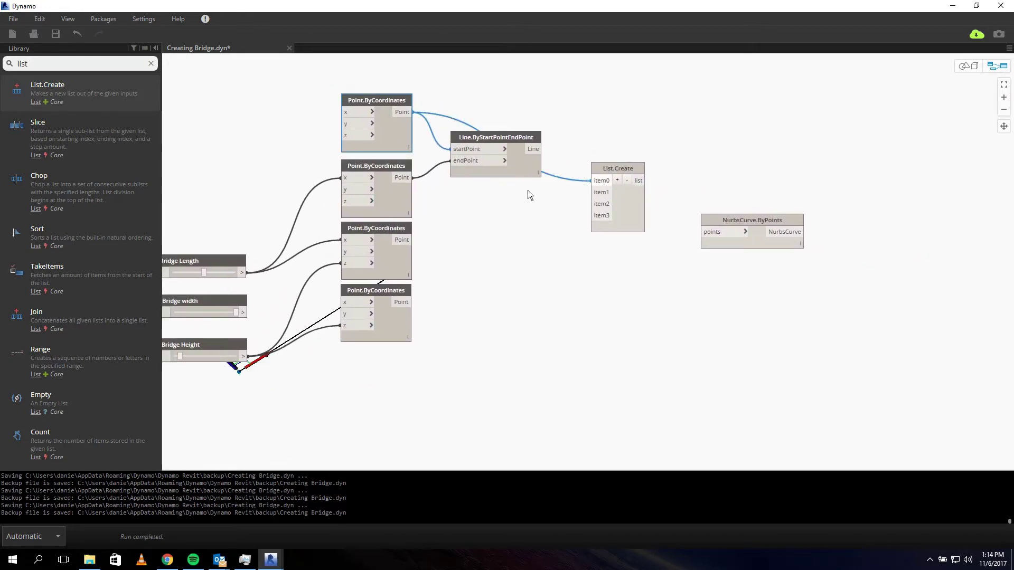
Identify the two raised points in the preview and connect the bottom Point.ByCoordinates output to item1 of List.Create
left_click(484, 242)
middle_click_drag(483, 242, 591, 157)
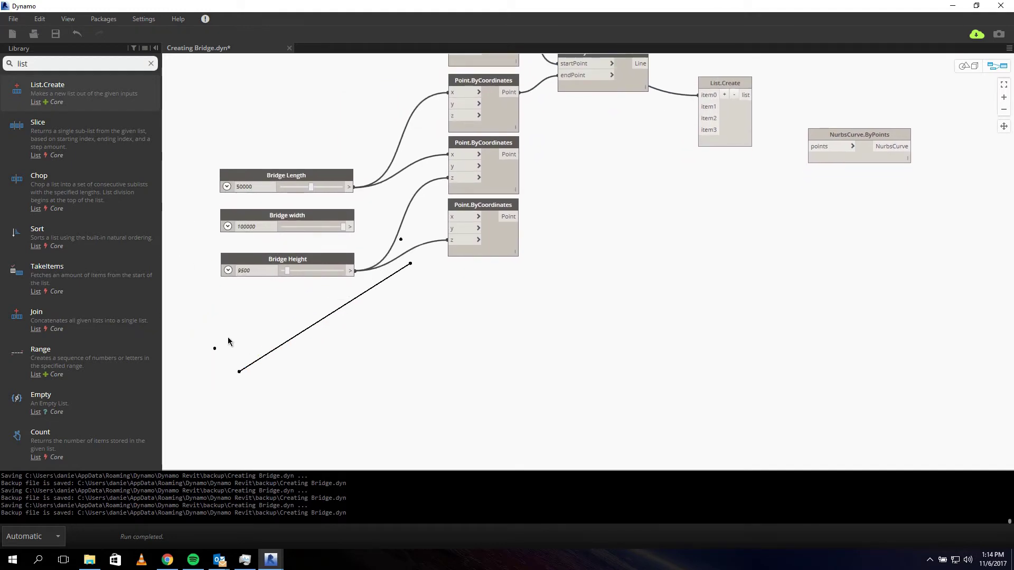
left_click(504, 146)
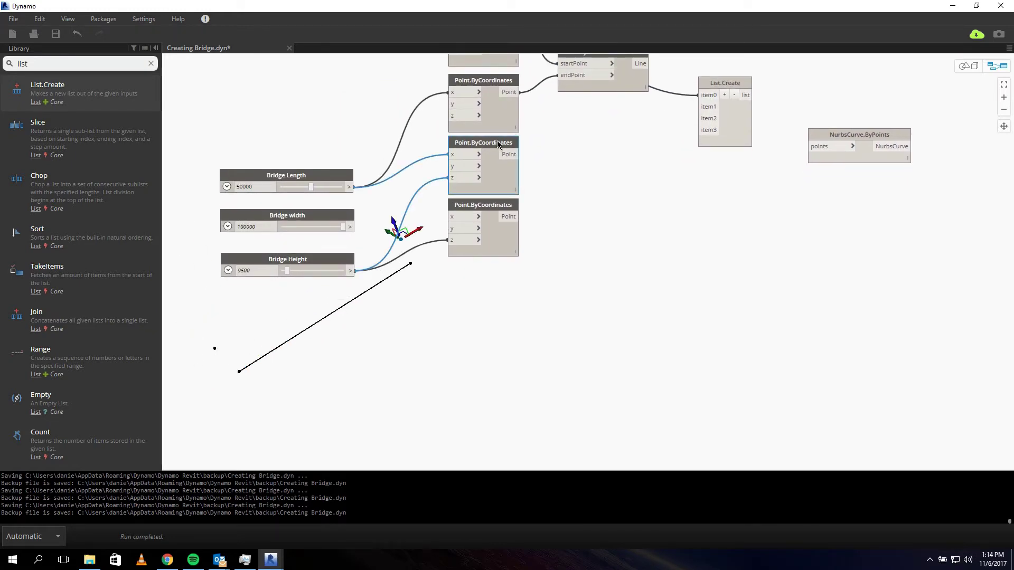
left_click(495, 206)
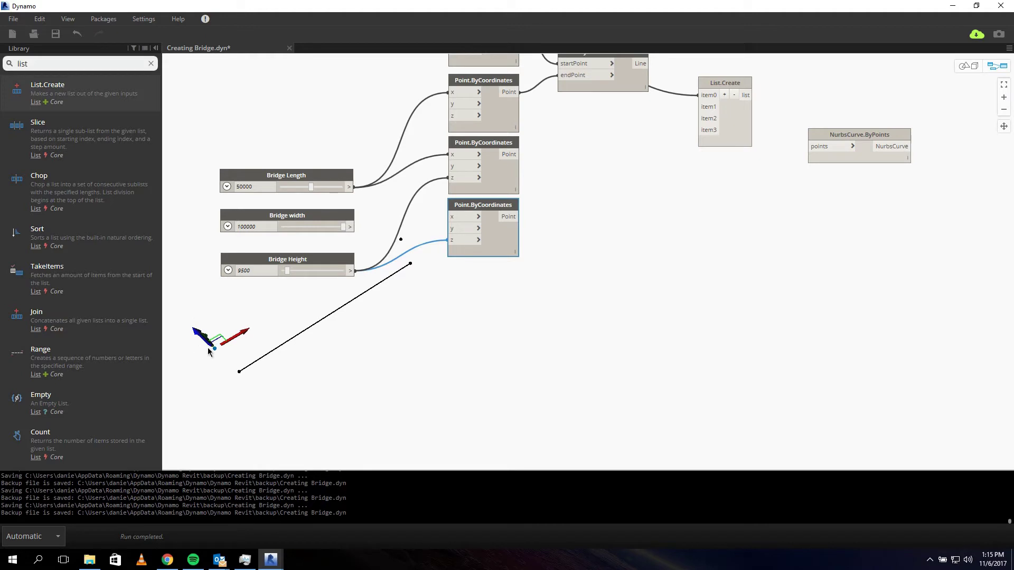
middle_click_drag(685, 190, 596, 277)
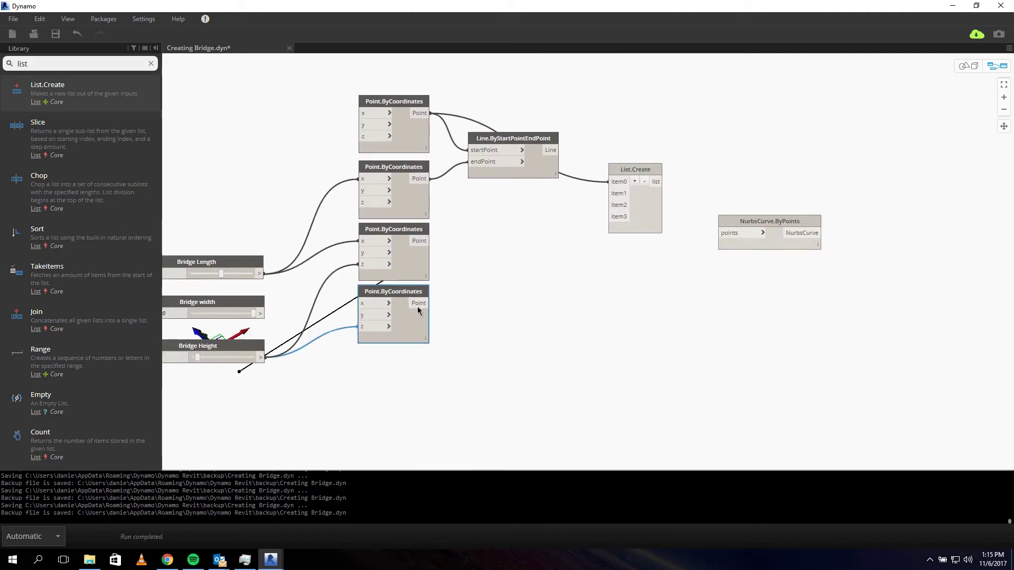
left_click(429, 303)
left_click(625, 194)
middle_click_drag(615, 432, 645, 389)
Connect the third Point.ByCoordinates output to item2 of List.Create and the second one's output to item3
left_click(427, 186)
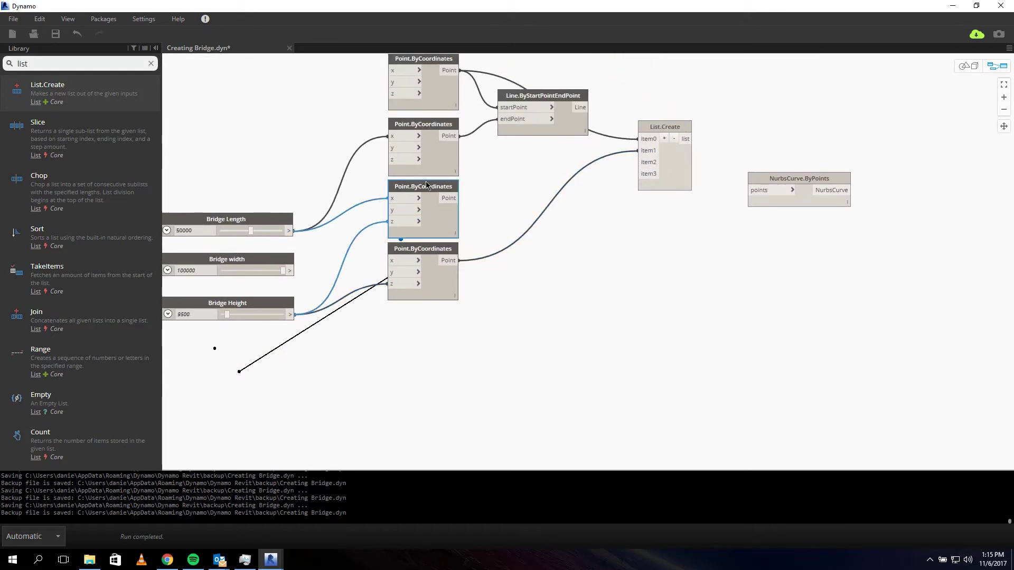
middle_click_drag(659, 319, 573, 340)
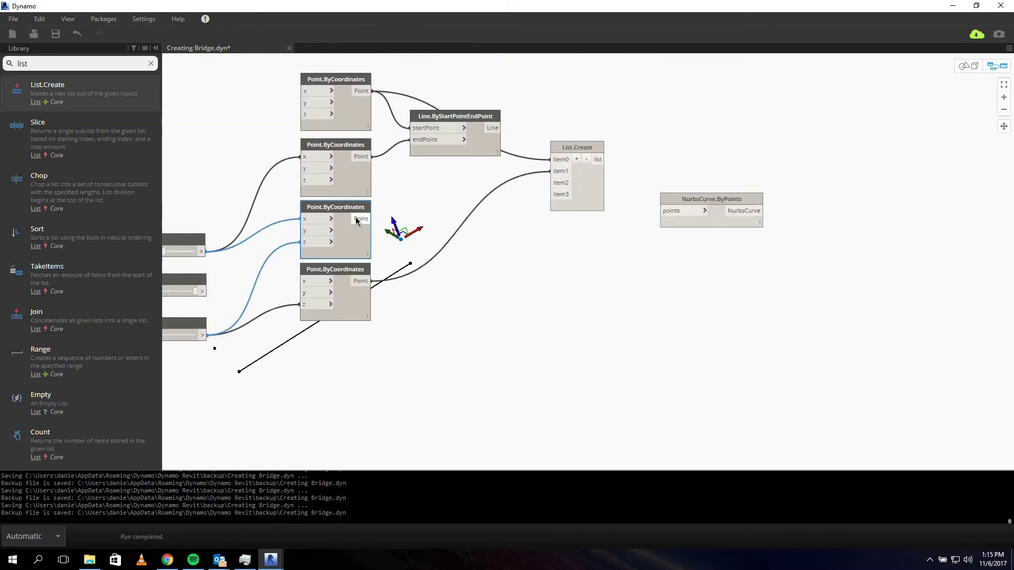
left_click(361, 219)
left_click(560, 183)
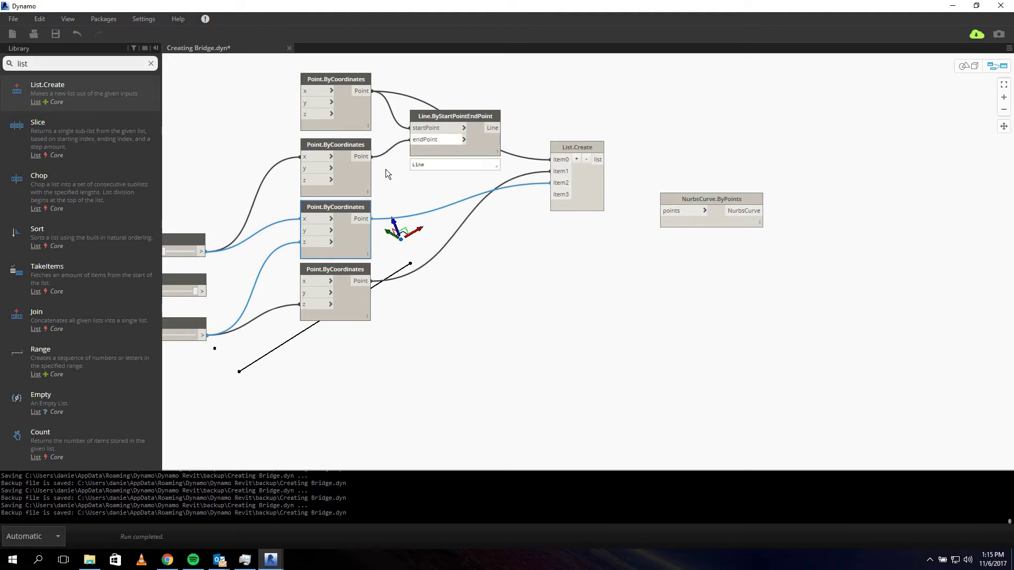
left_click(363, 157)
left_click(555, 194)
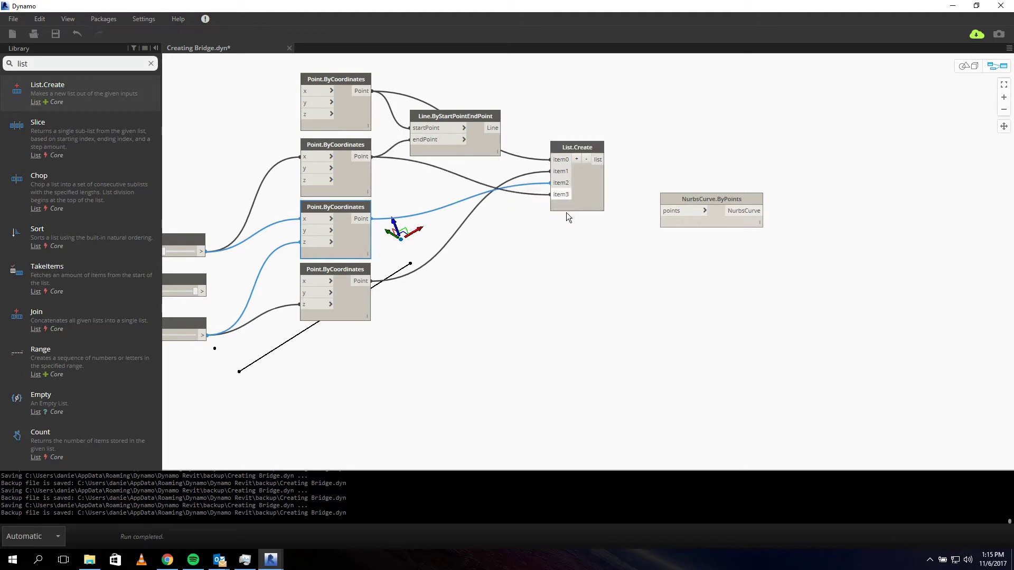
Connect the list output of List.Create to the points input of NurbsCurve.ByPoints
left_click(601, 160)
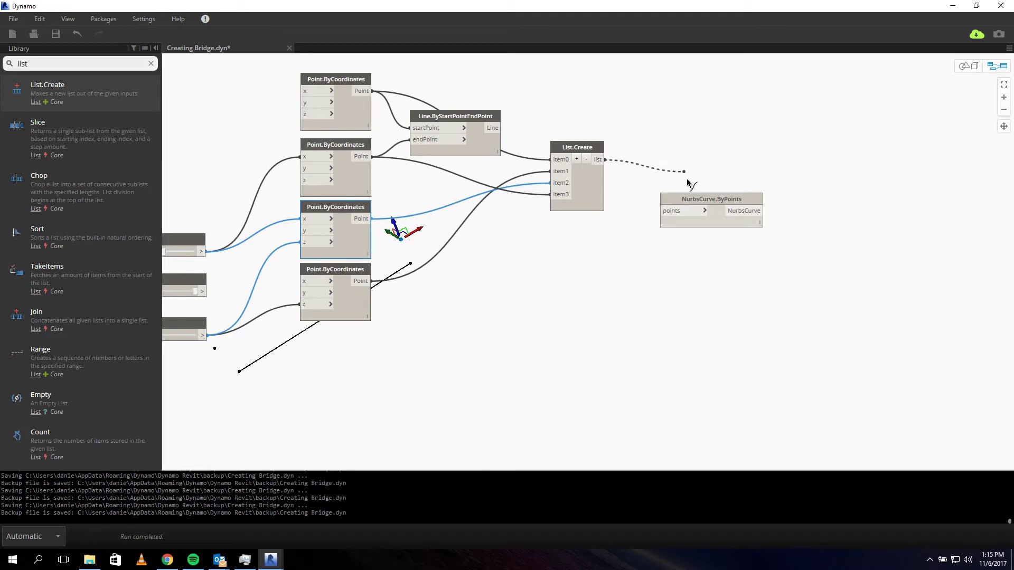
left_click(672, 212)
middle_click_drag(591, 331, 709, 175)
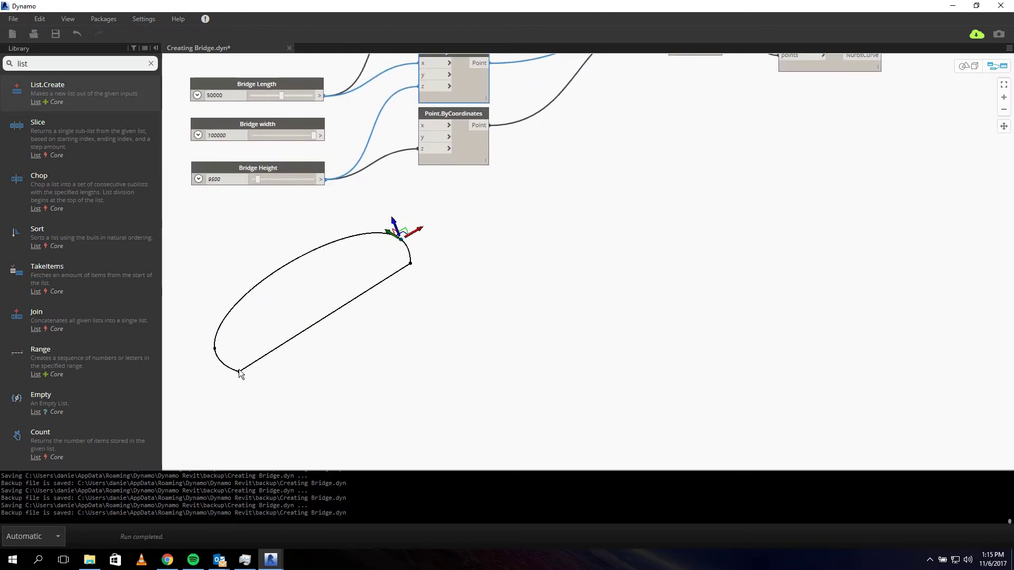
Orbit the 3D preview to a front view and examine the arch curve's shape and the positions of its four points
left_click(961, 121)
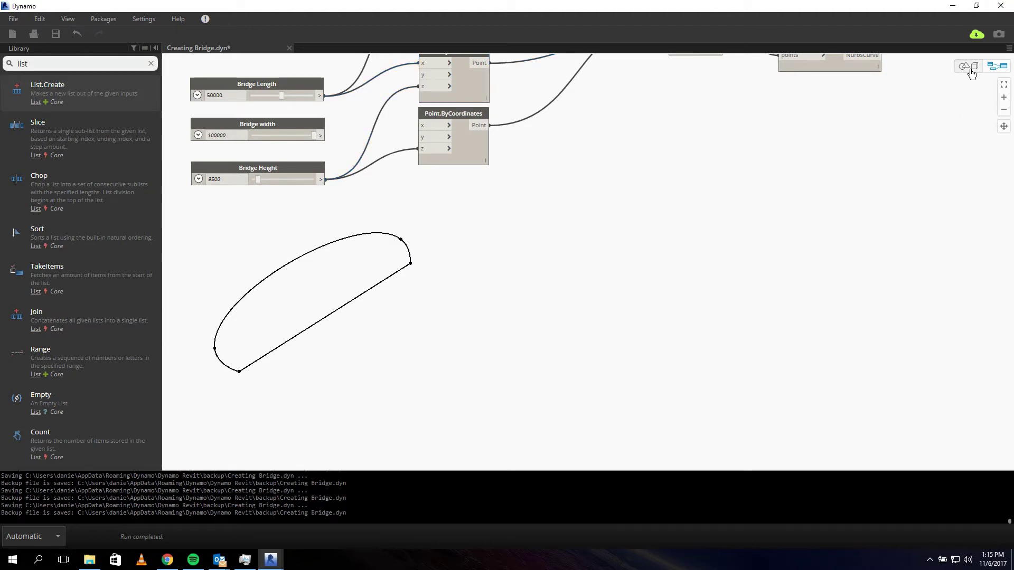
left_click(970, 71)
scroll(315, 320, "up", 5)
middle_click_drag(316, 319, 539, 324)
mouse_move(483, 361)
right_mouse_down()
mouse_move(423, 332)
mouse_move(447, 307)
right_mouse_up()
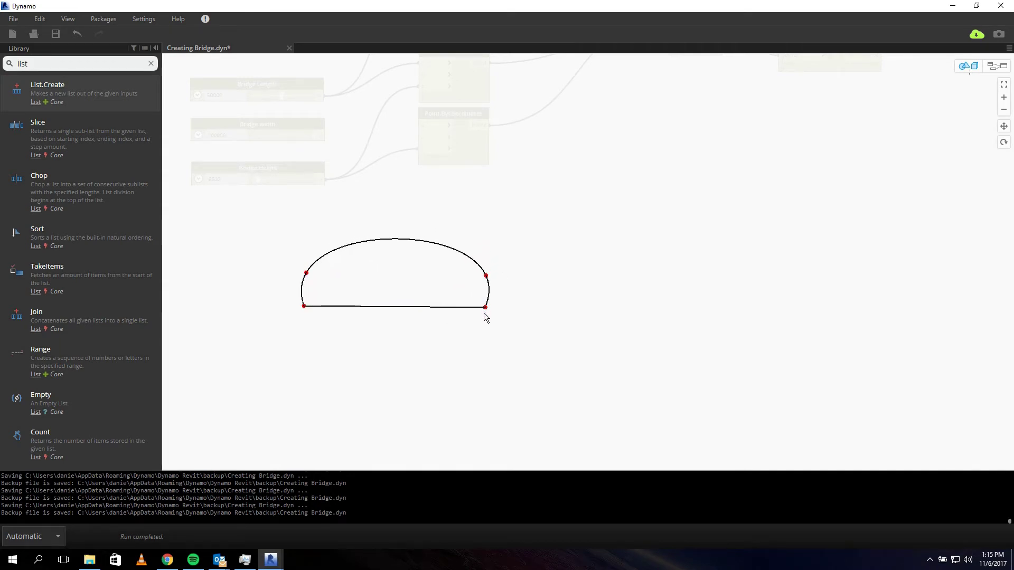
left_click(971, 66)
left_click_drag(969, 74, 565, 323)
left_click_drag(484, 318, 486, 218)
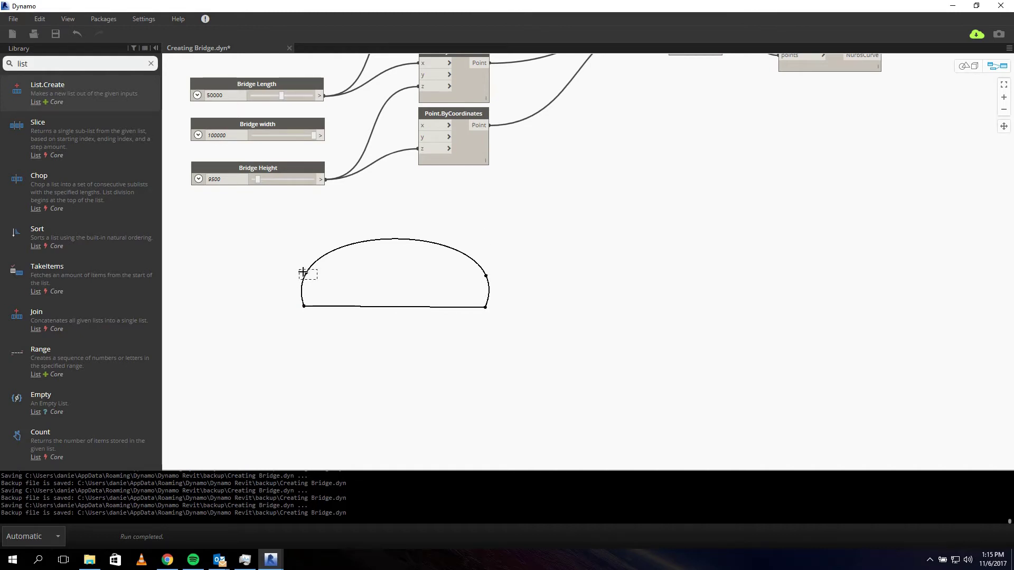
left_click_drag(303, 273, 401, 273)
left_click_drag(402, 228, 397, 345)
middle_click_drag(526, 193, 540, 258)
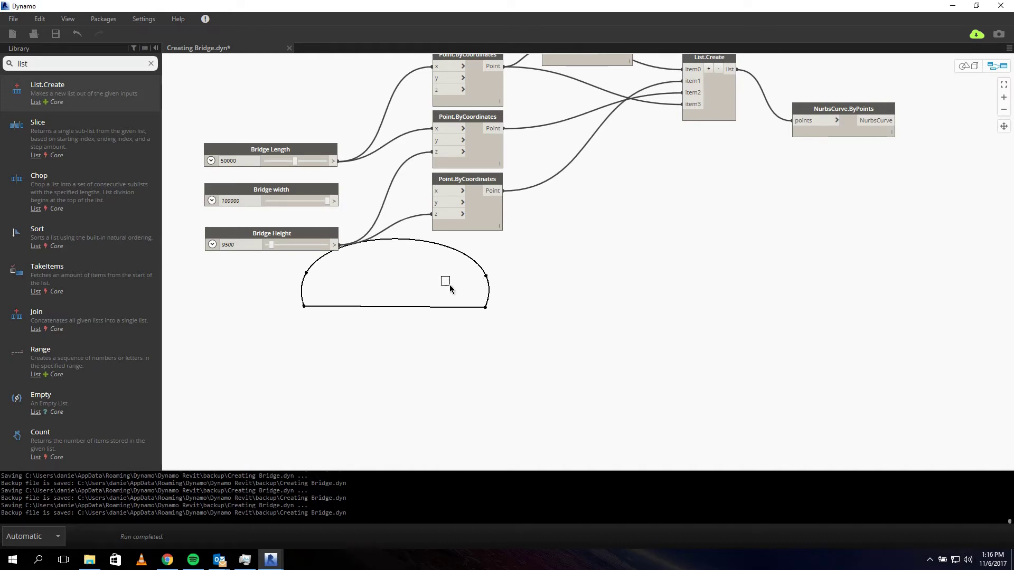
left_click_drag(448, 325, 444, 272)
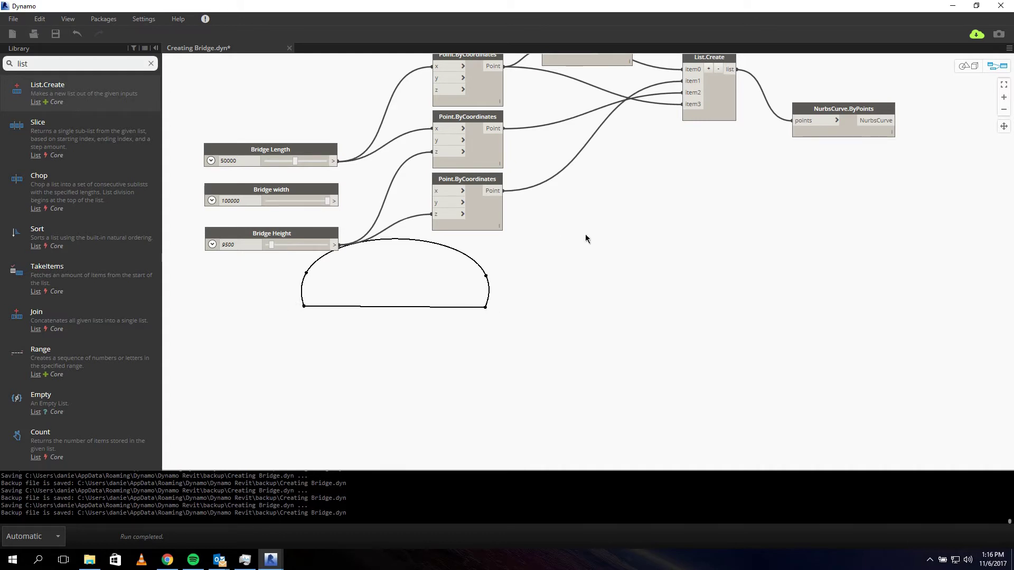
Add a division (/) node below the Point.ByCoordinates nodes and connect Bridge Length to its x input
middle_click_drag(604, 237, 486, 278)
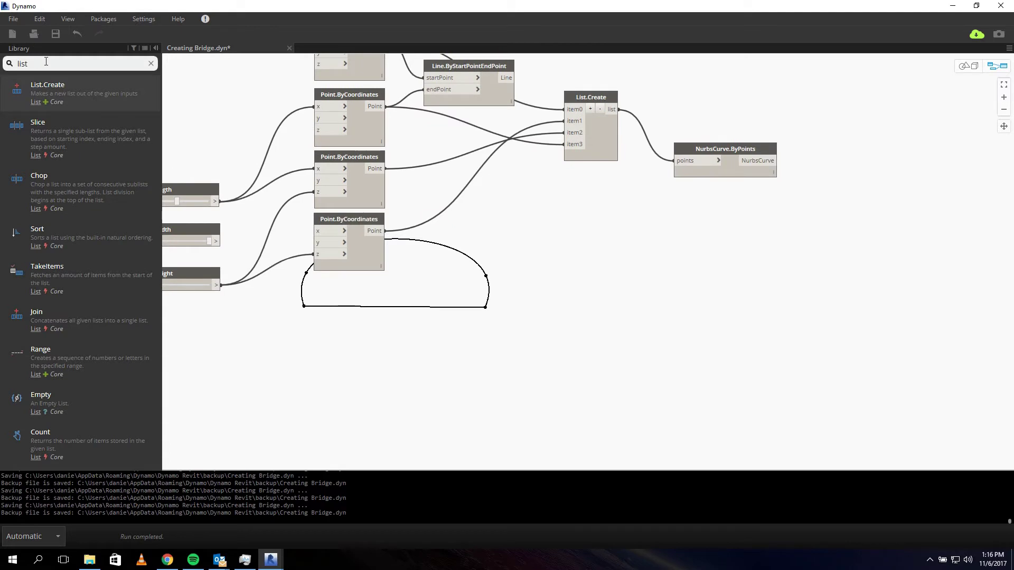
left_click_drag(46, 62, 1, 66)
type("/")
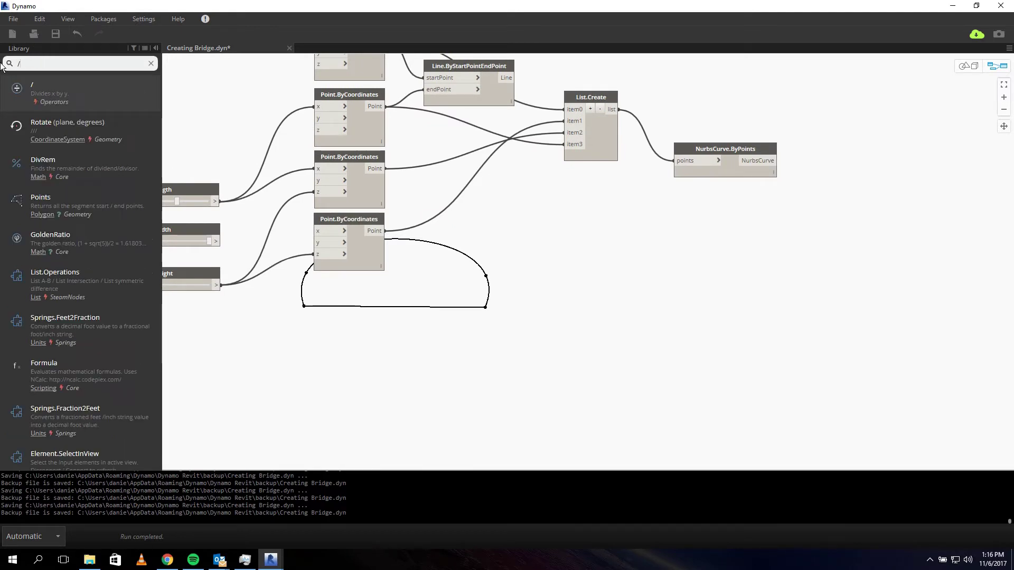
left_click(88, 91)
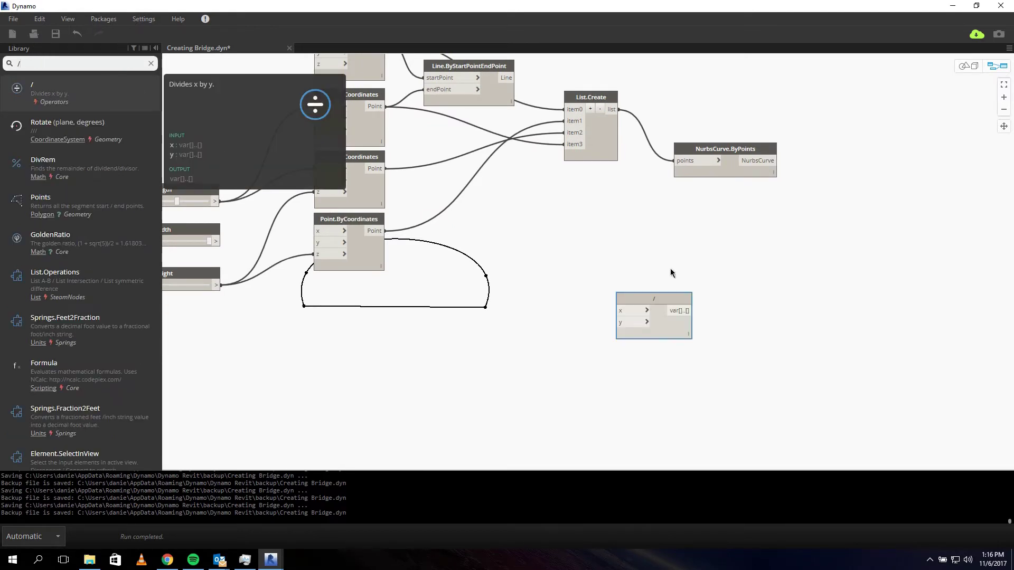
middle_click_drag(527, 261, 718, 284)
left_click_drag(768, 305, 500, 327)
left_click(332, 204)
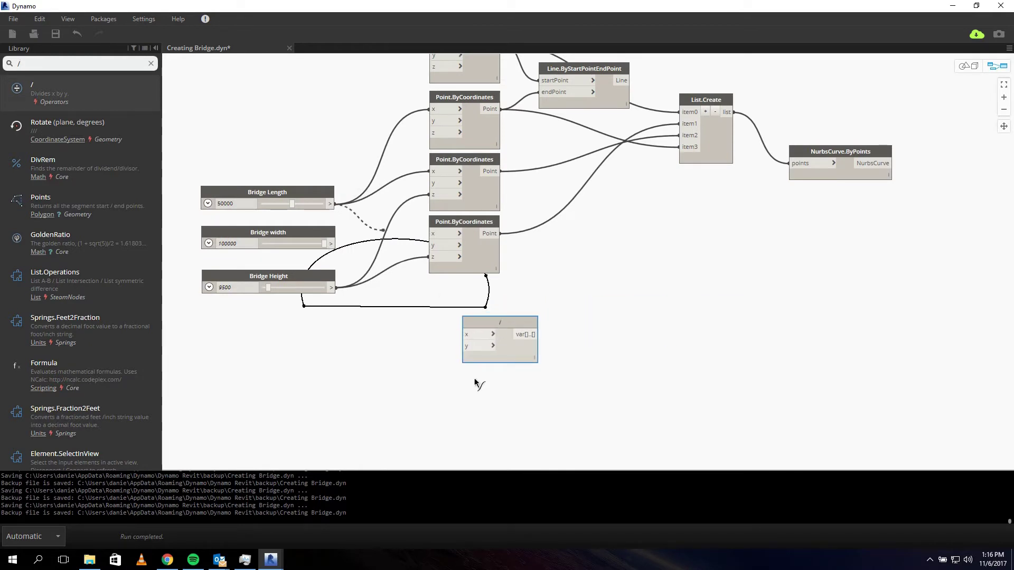
left_click(463, 334)
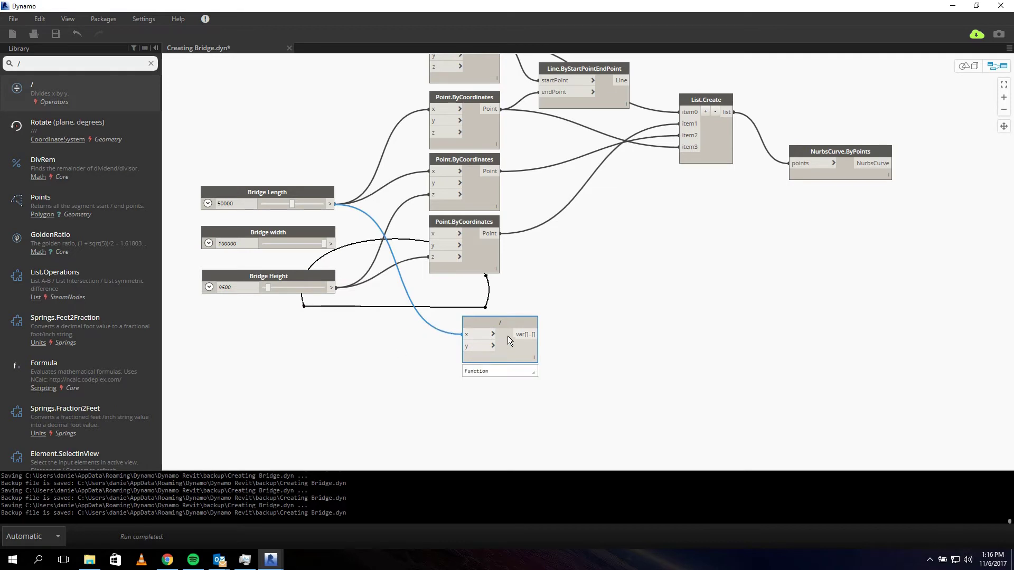
Create a Code Block with the value 4, connect it to the division node's y input and place it beside that node
double_click(399, 356)
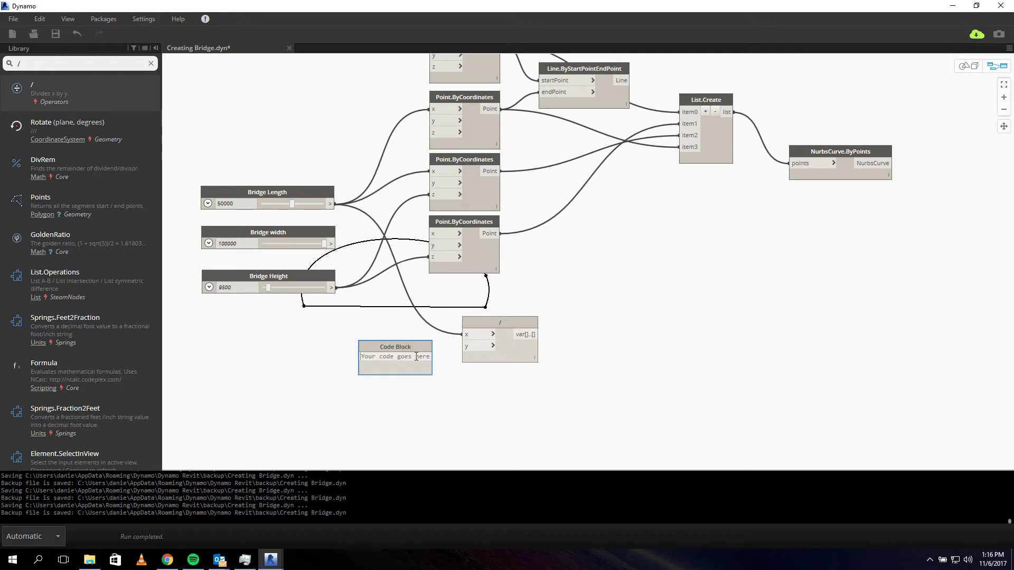
type("4")
left_click(351, 382)
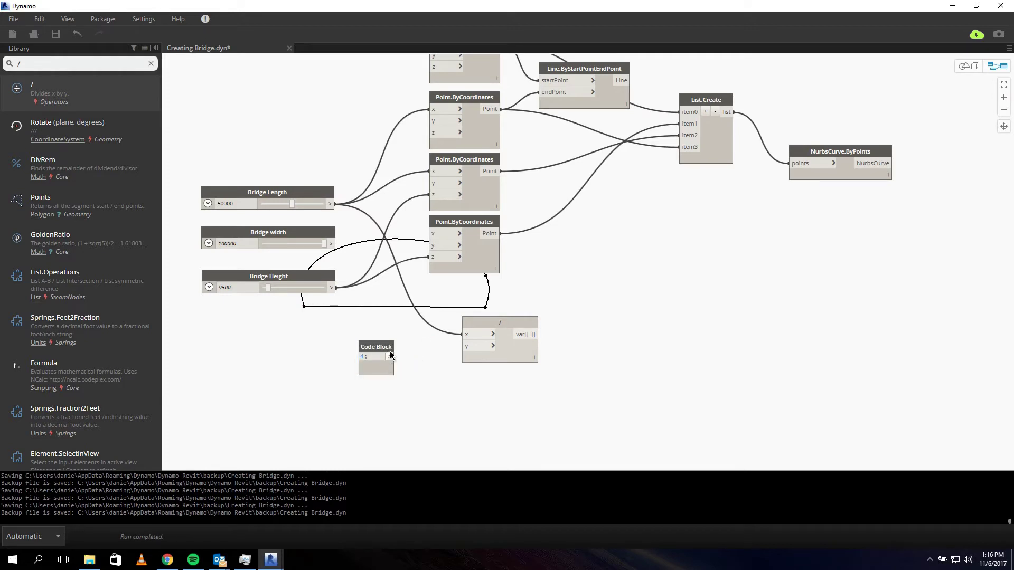
mouse_move(392, 358)
left_mouse_down()
mouse_move(486, 420)
mouse_move(463, 346)
left_mouse_up()
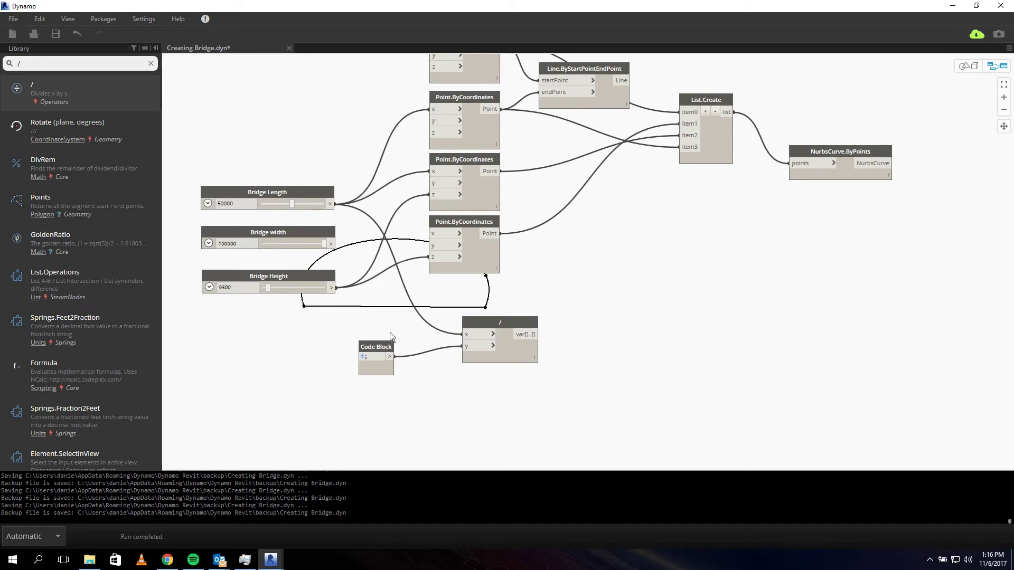
left_click_drag(380, 347, 415, 350)
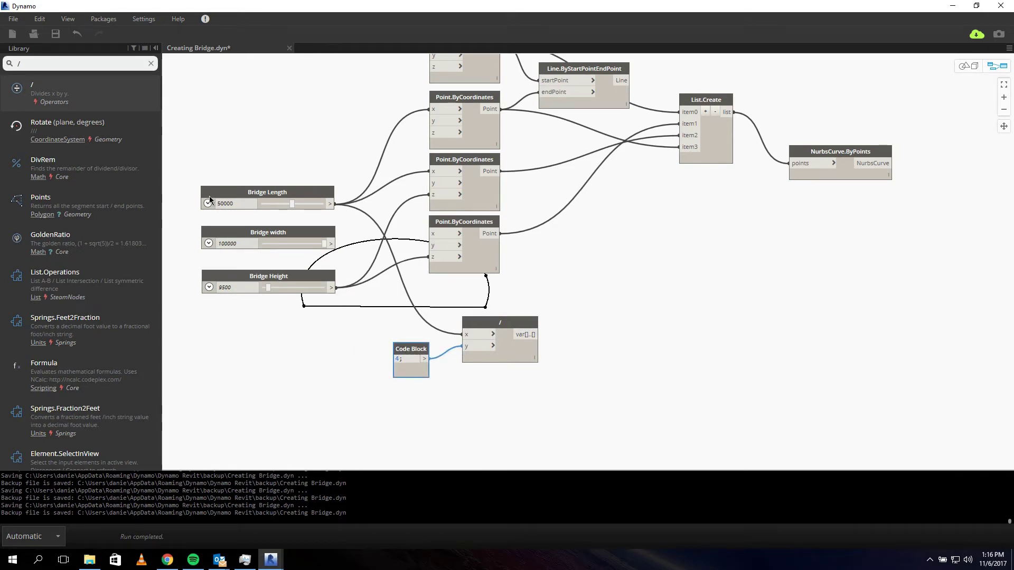
Pin the output preview of the division node so its result stays displayed
mouse_move(525, 340)
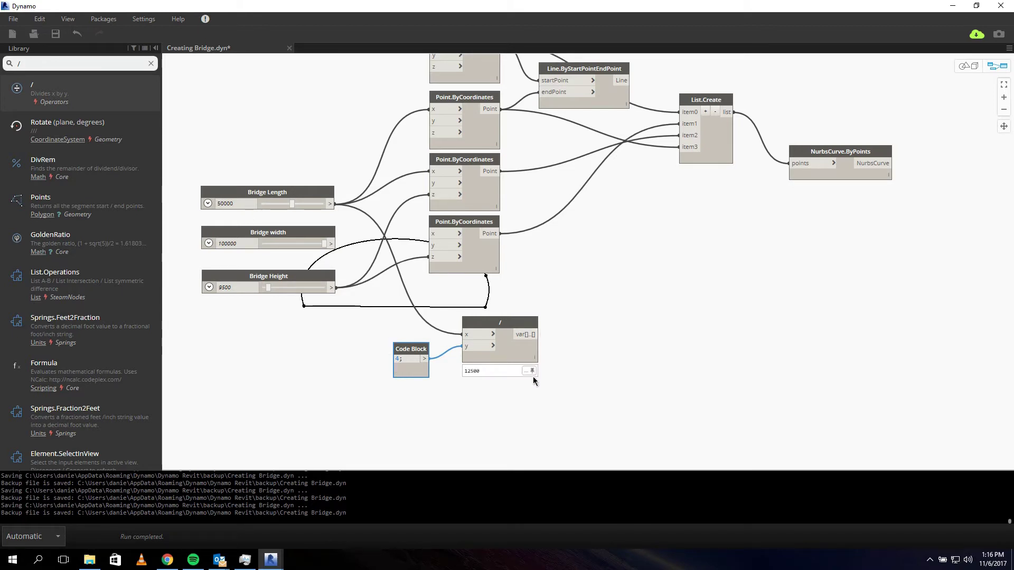
left_click(532, 373)
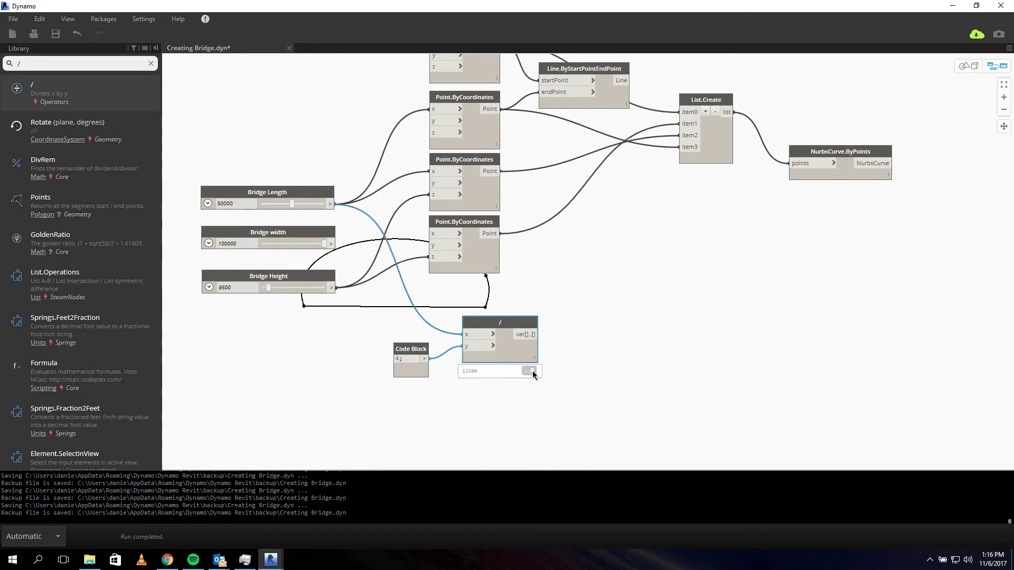
scroll(484, 386, "up", 5)
scroll(470, 359, "down", 5)
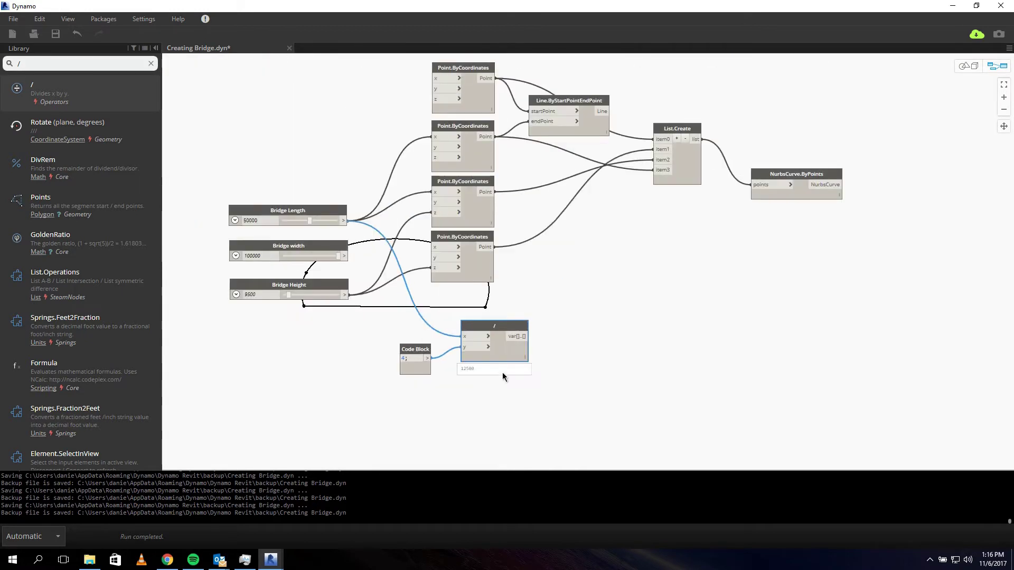
Connect the division node's output to the x input of the third Point.ByCoordinates node, replacing the Bridge Length connection
middle_click_drag(674, 303, 647, 332)
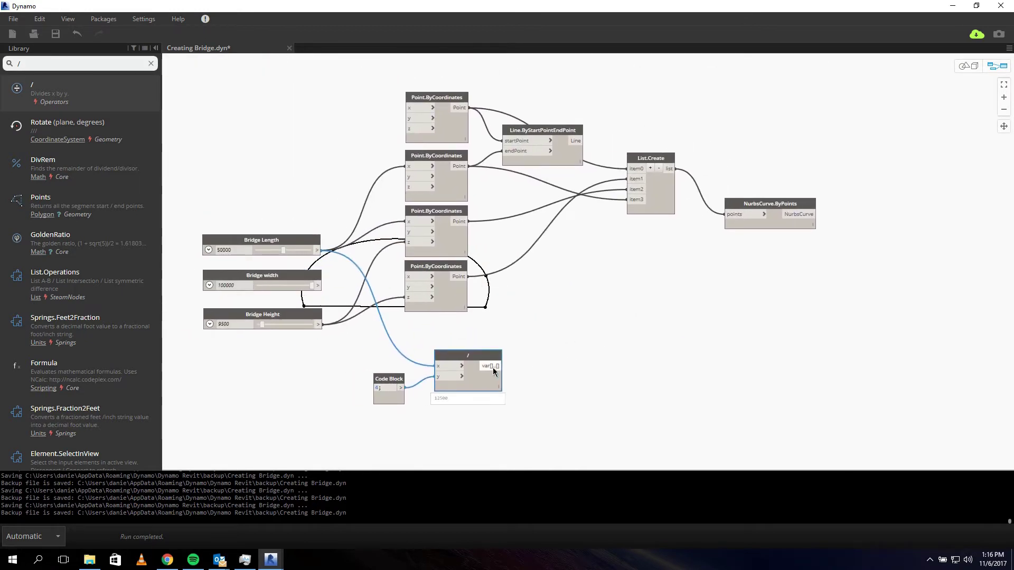
left_click_drag(494, 371, 414, 169)
scroll(404, 322, "up", 3)
scroll(393, 291, "up", 2)
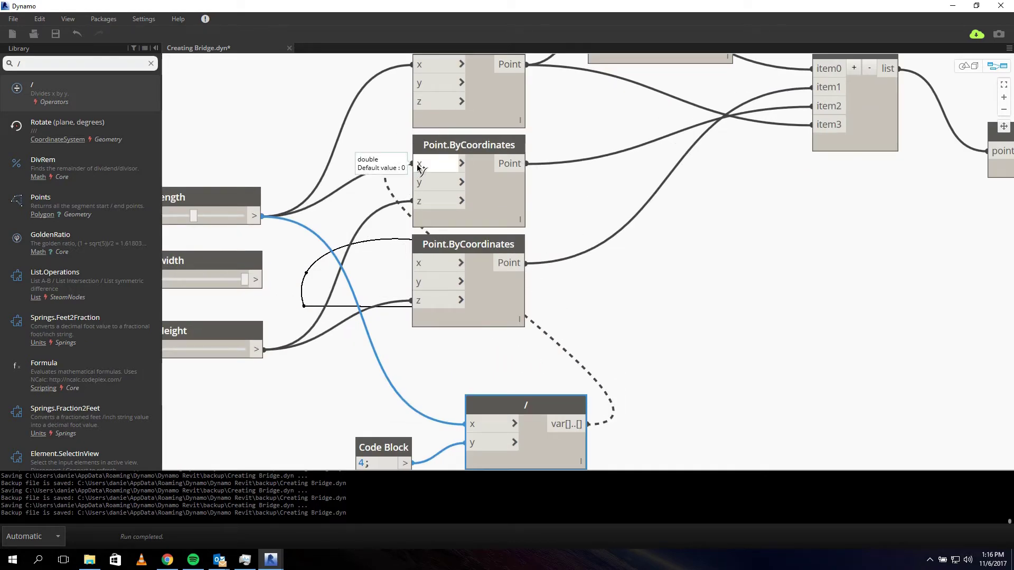
middle_click_drag(566, 321, 646, 280)
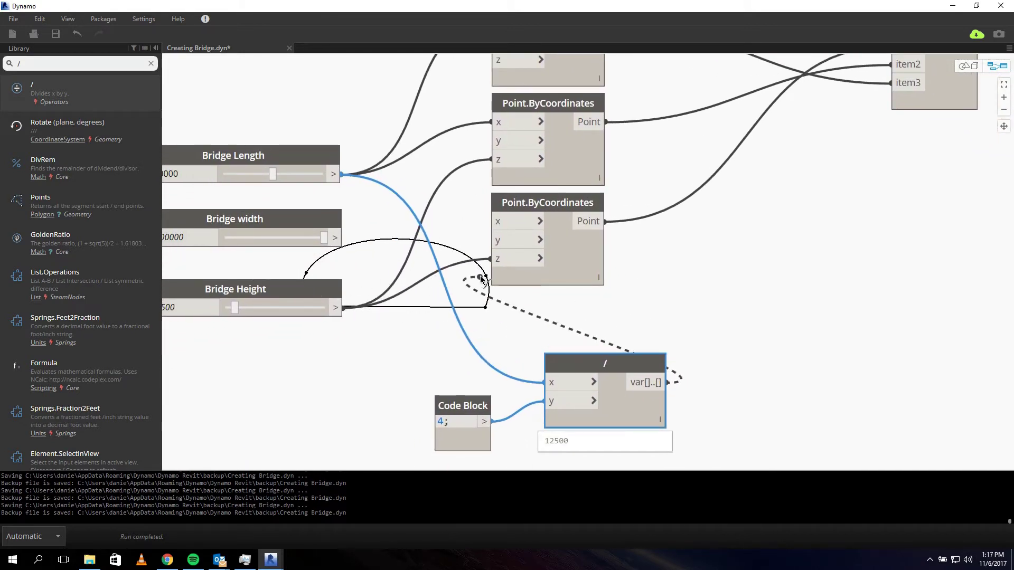
left_click(491, 122)
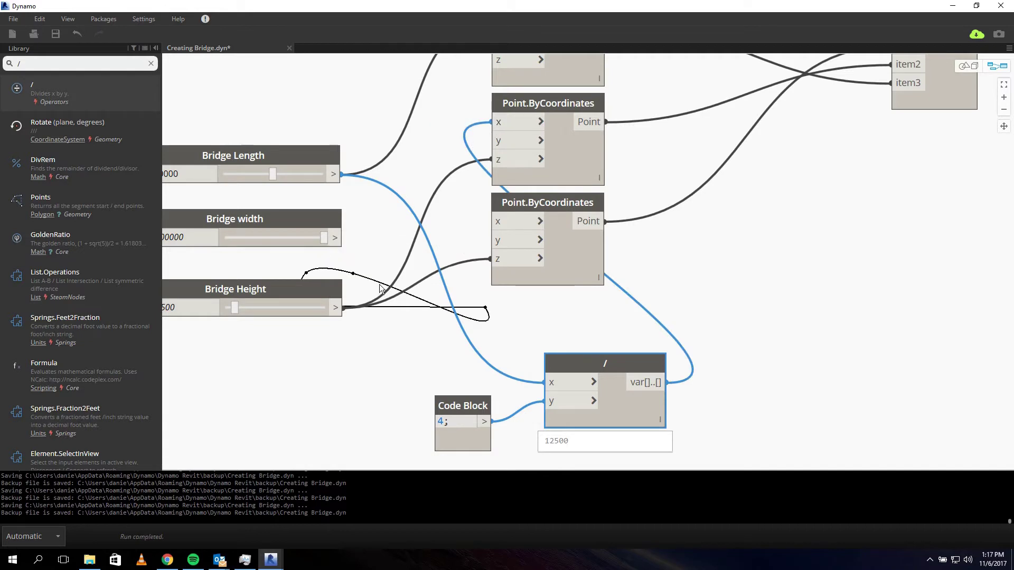
Select the third and fourth Point.ByCoordinates nodes in turn to locate their points on the curve preview
middle_click_drag(470, 321, 502, 407)
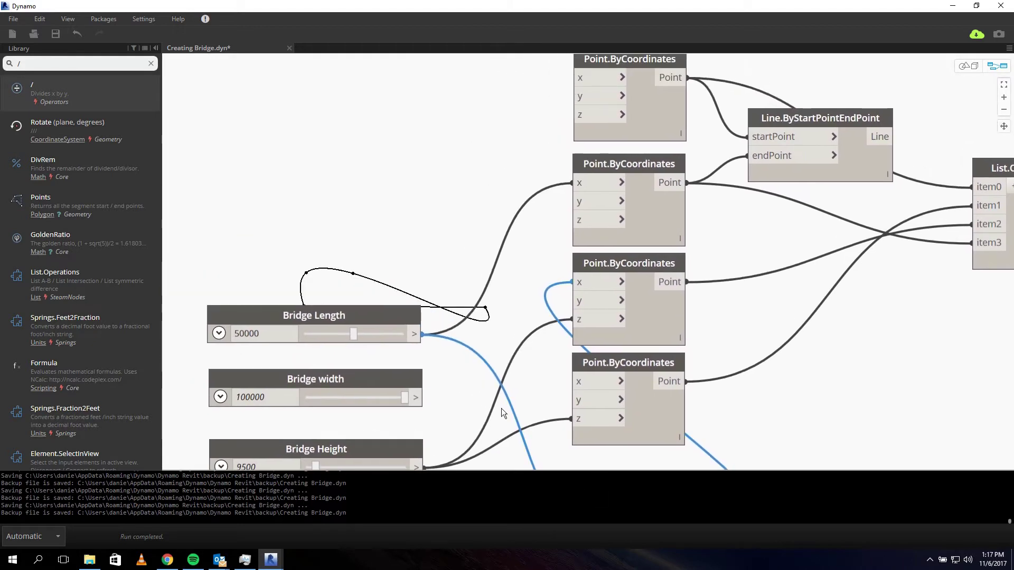
left_click(654, 266)
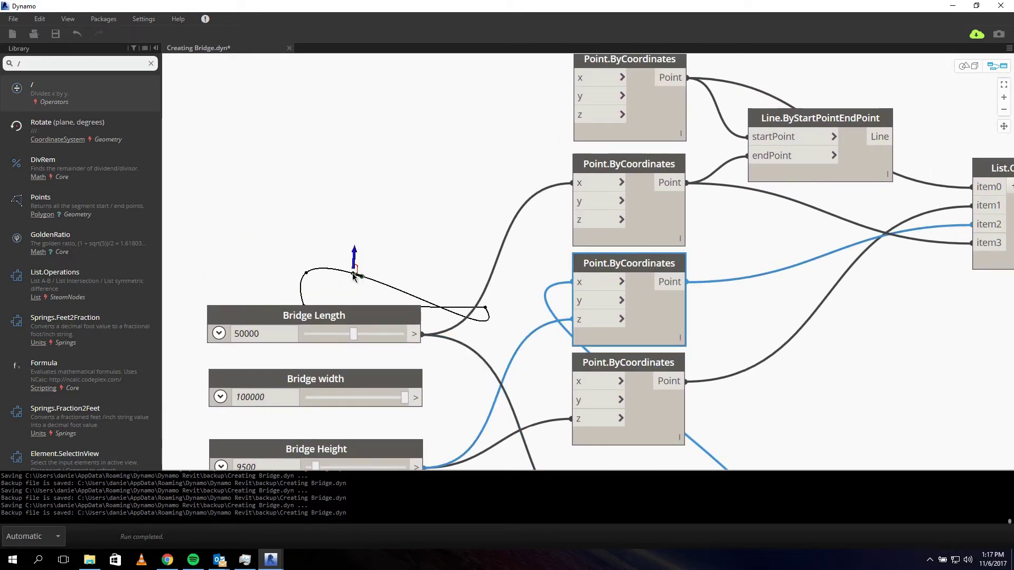
left_click(631, 363)
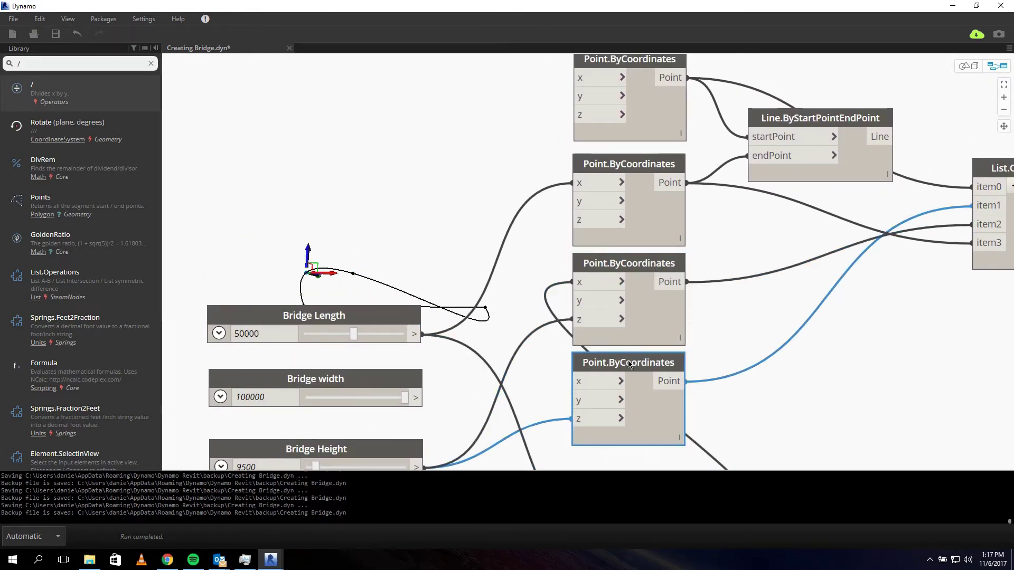
middle_click_drag(486, 311, 418, 222)
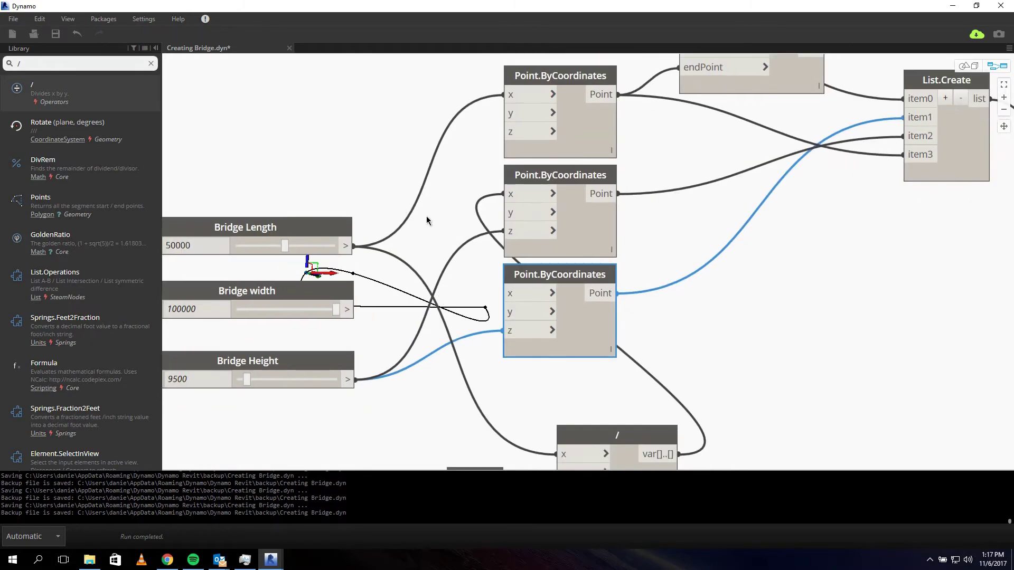
Move the division node's output connection from the x input of the third Point.ByCoordinates node to the x input of the fourth
left_click(509, 194)
left_click(508, 295)
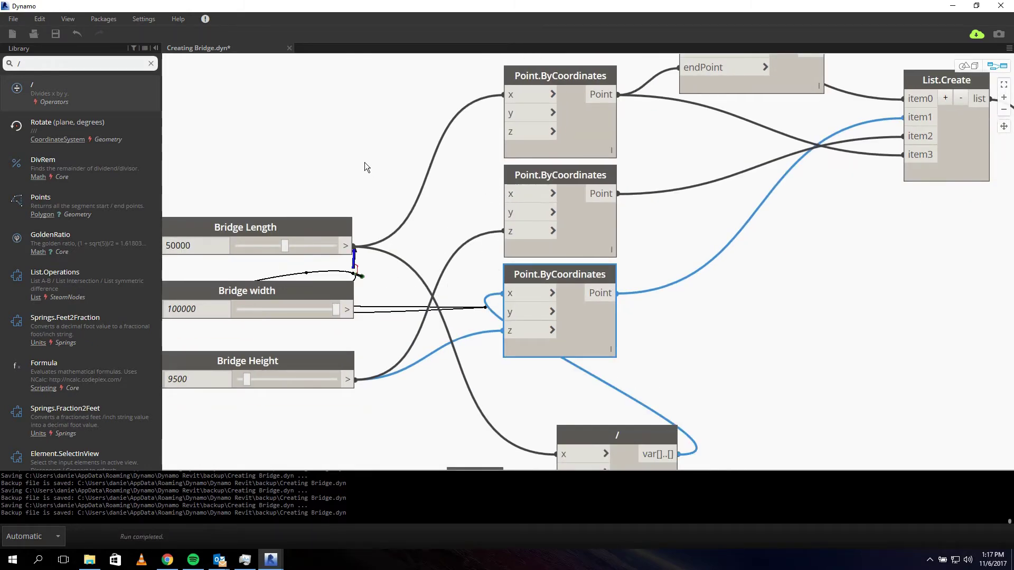
middle_click_drag(365, 163, 426, 339)
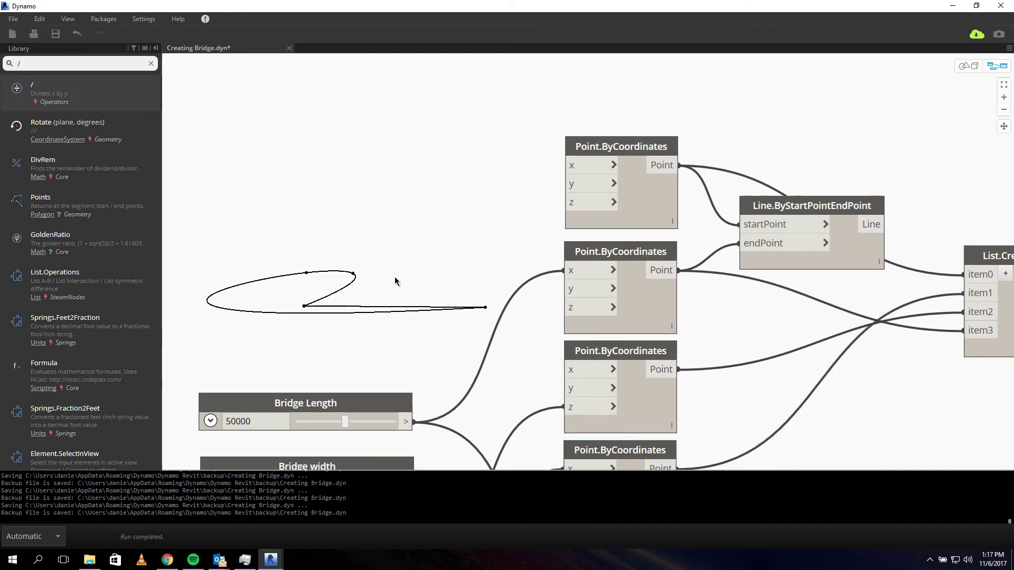
scroll(369, 219, "down", 4)
middle_click_drag(425, 324, 422, 311)
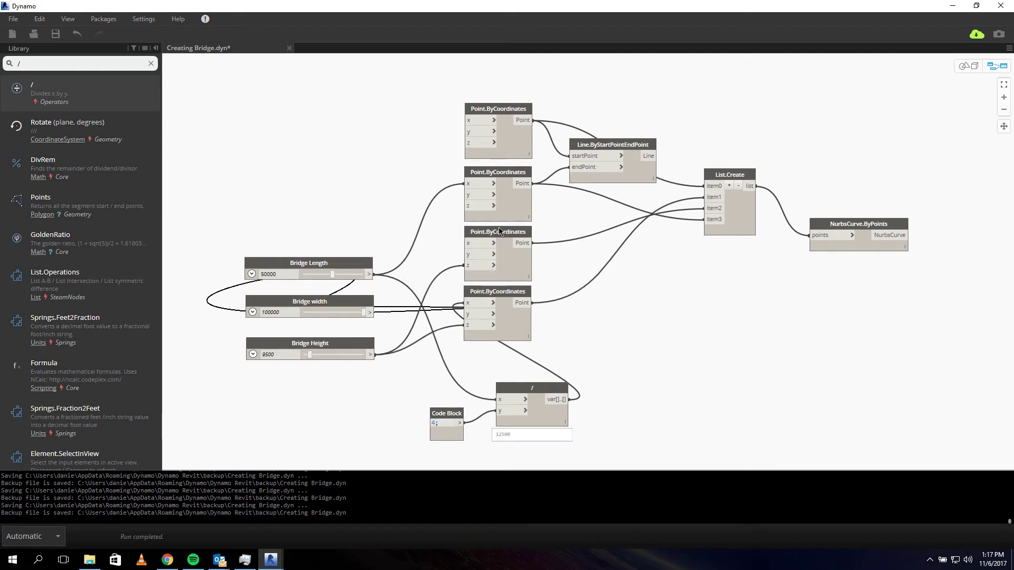
left_click_drag(480, 235, 502, 231)
left_click(539, 280)
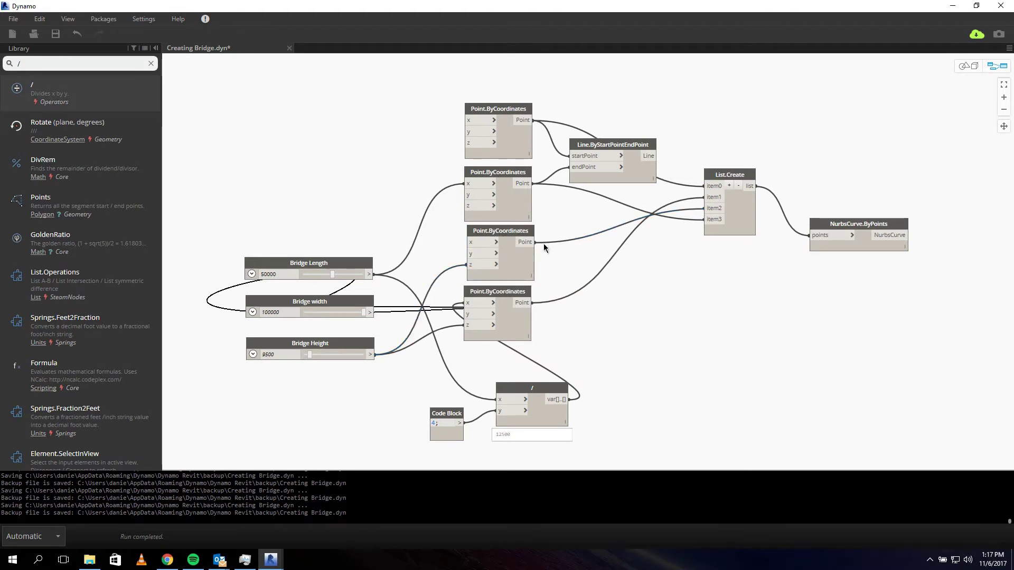
Search the library for "-", add the subtraction node and place it beside the division node
middle_click_drag(471, 371, 459, 343)
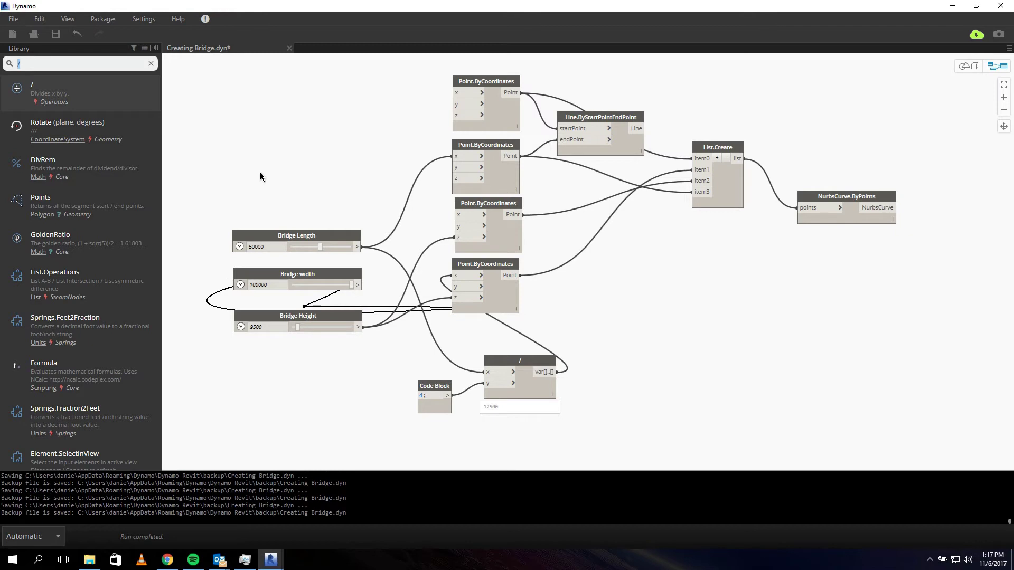
type("-")
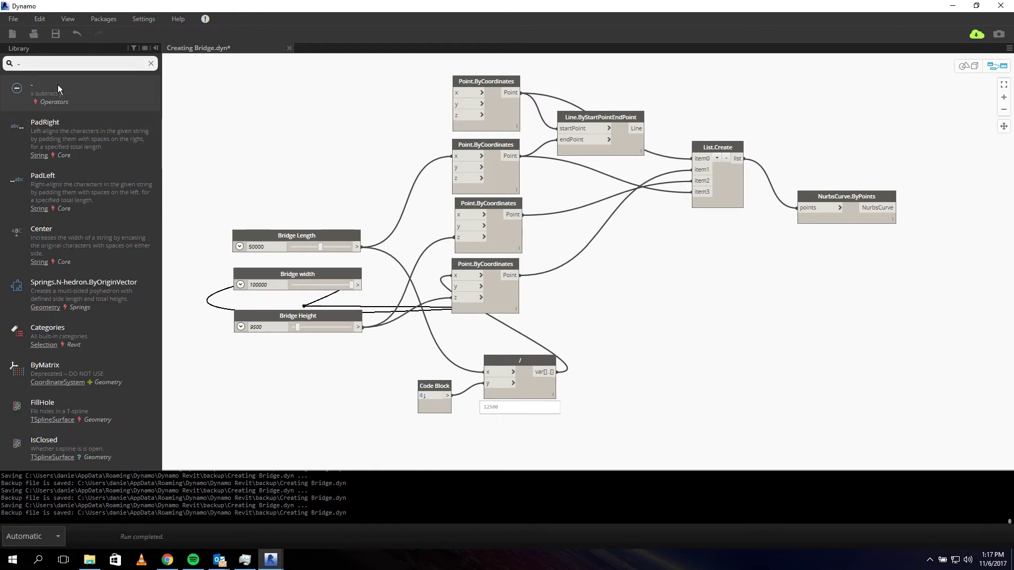
mouse_move(73, 80)
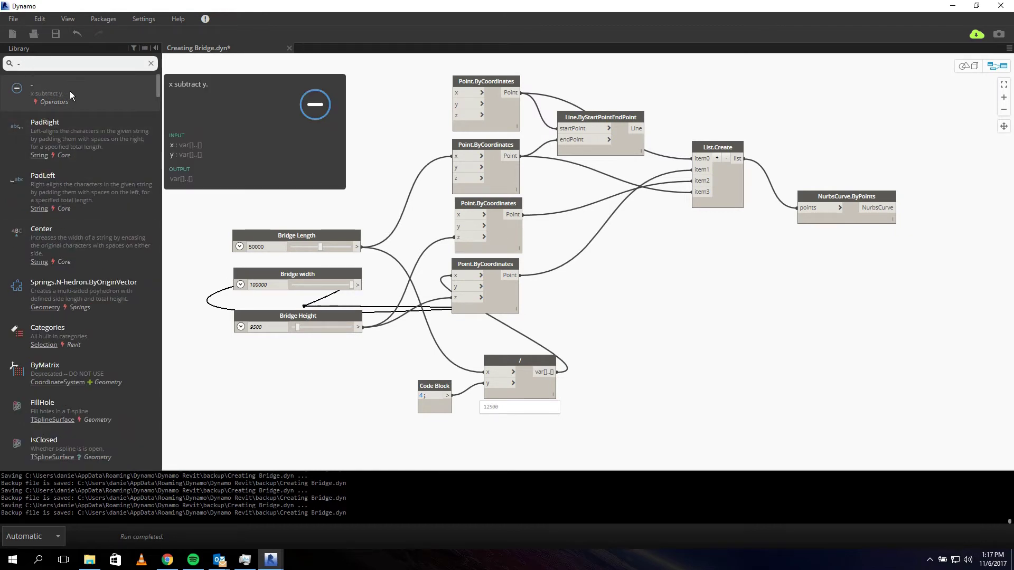
left_click(72, 91)
left_click_drag(617, 252, 664, 320)
Subtract the division result from Bridge Length with the new node and connect its output to the third Point.ByCoordinates node's x input
left_click(358, 247)
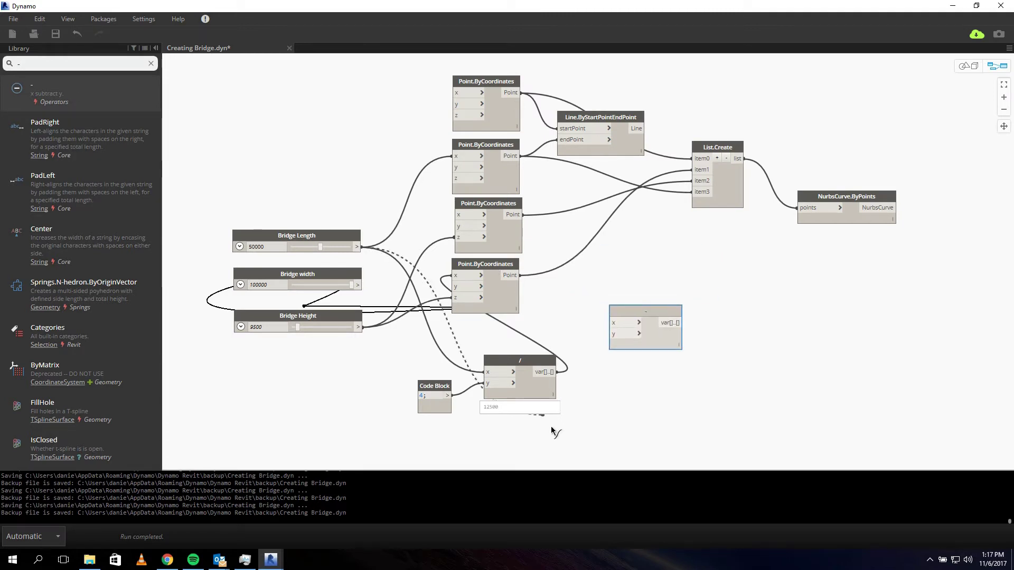
left_click(610, 323)
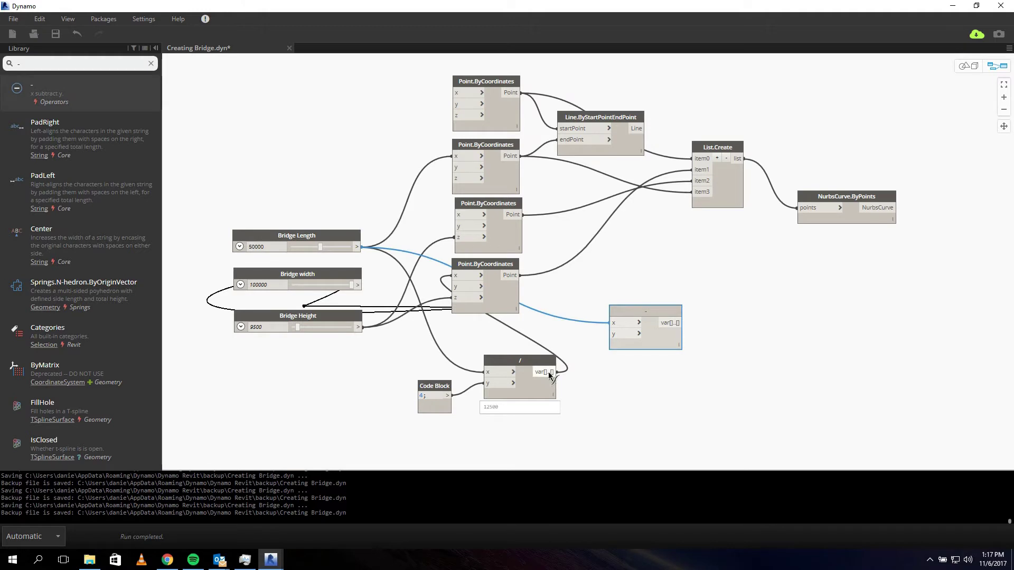
left_click(557, 372)
left_click(619, 334)
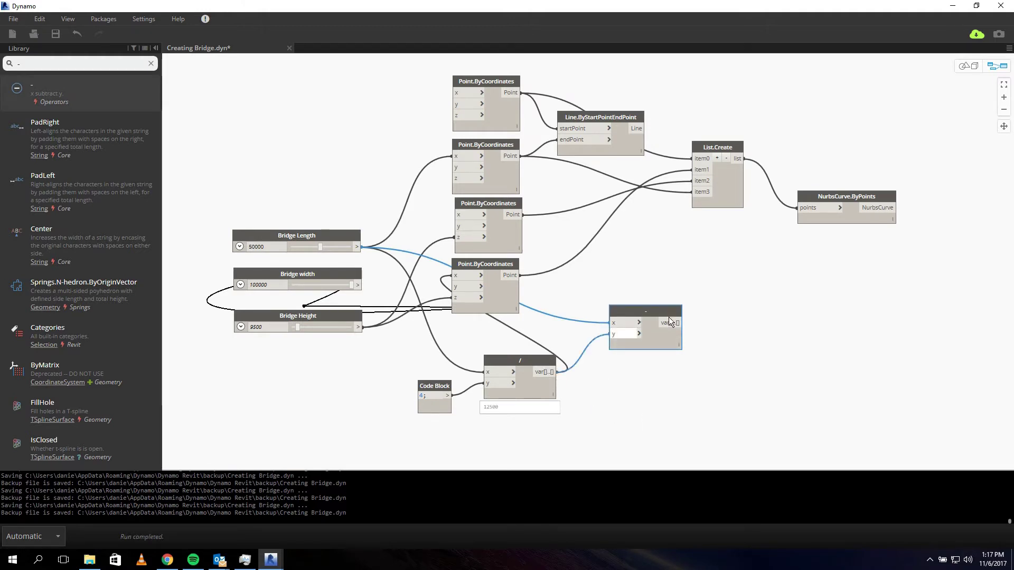
left_click(681, 323)
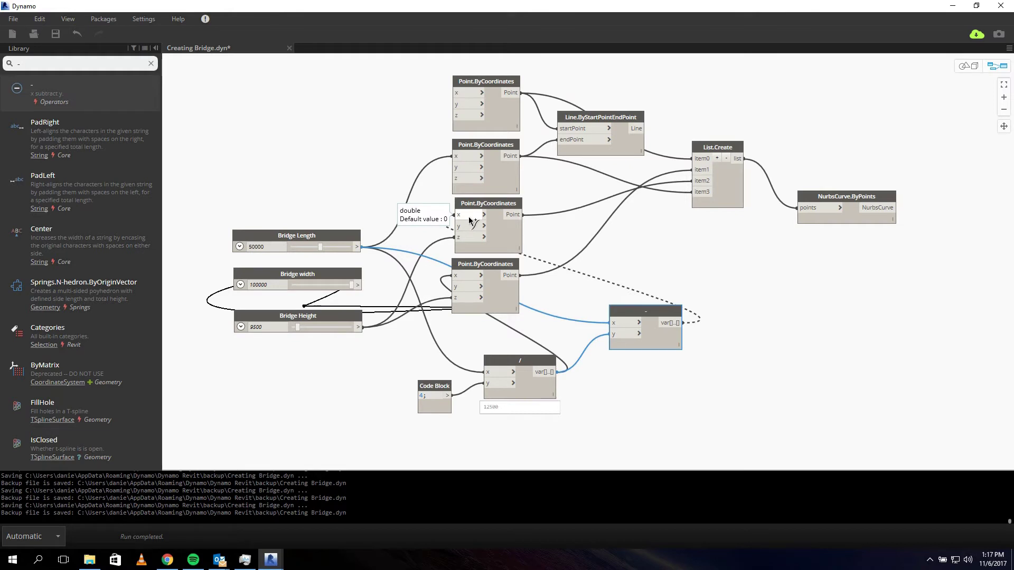
left_click(470, 218)
middle_click_drag(597, 387, 741, 331)
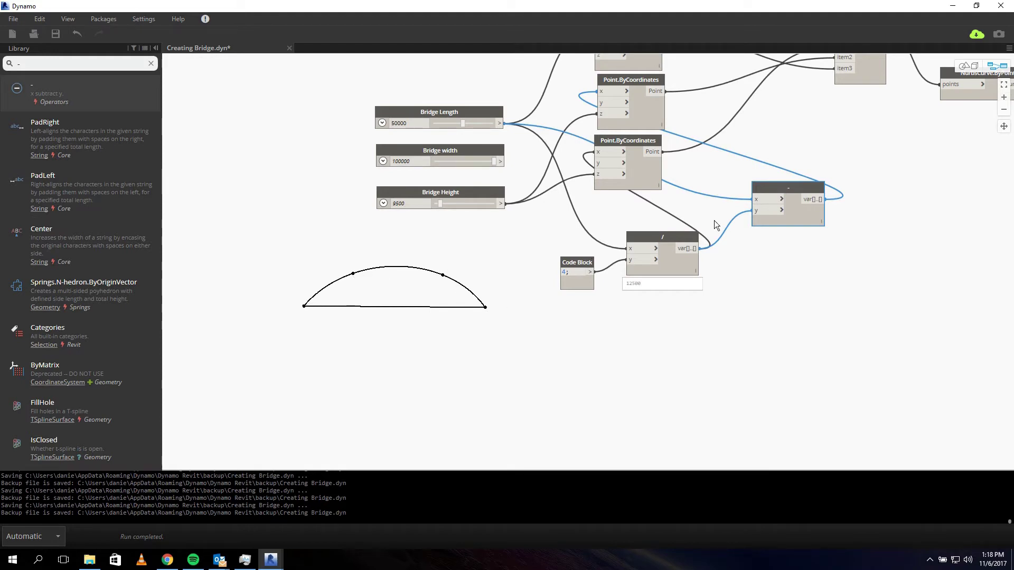
Move the NurbsCurve.ByPoints and List.Create nodes farther from the point nodes, aligned side by side
middle_click_drag(714, 220, 487, 422)
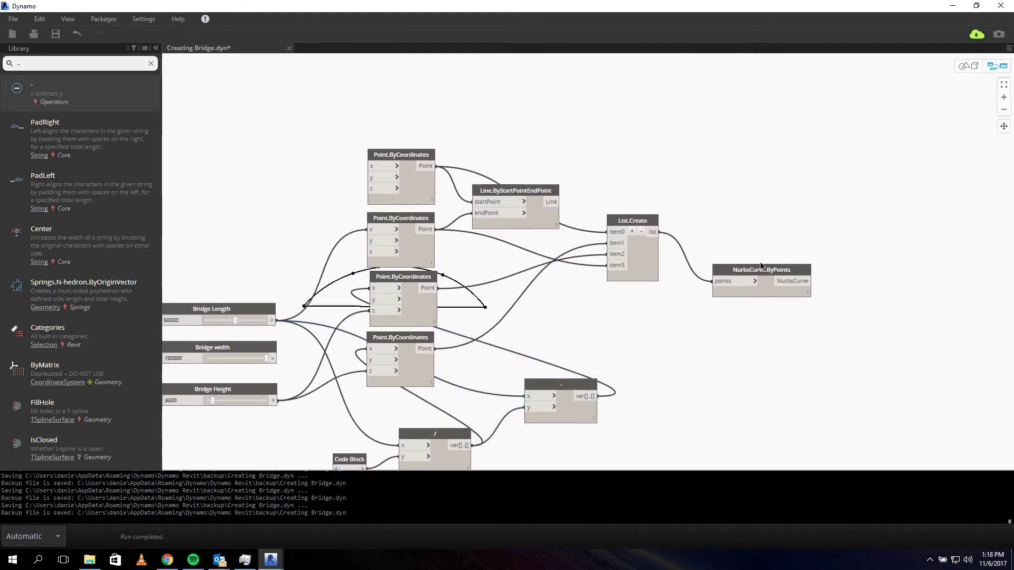
left_click_drag(761, 267, 849, 159)
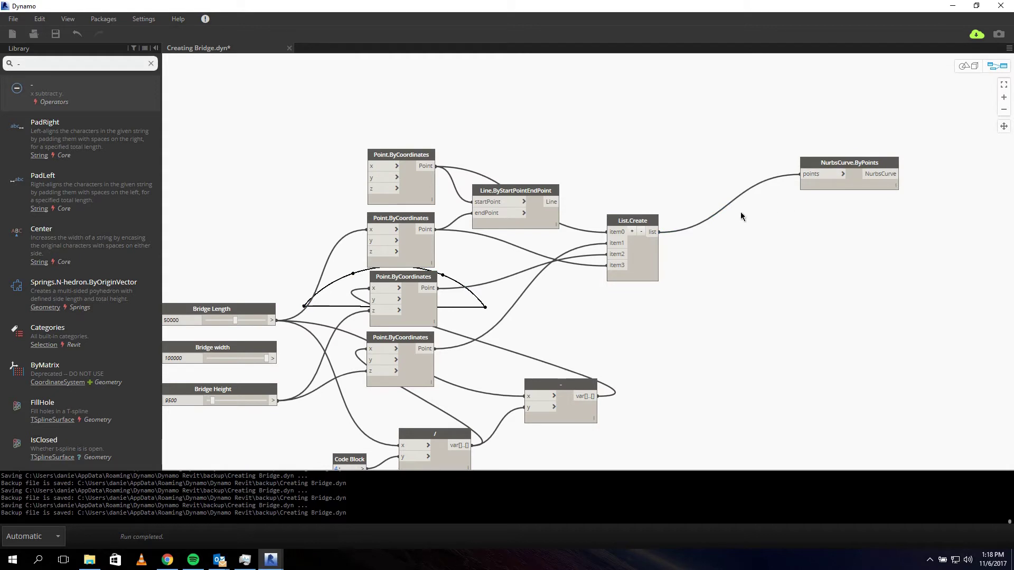
left_click_drag(642, 225, 762, 168)
left_click(728, 293)
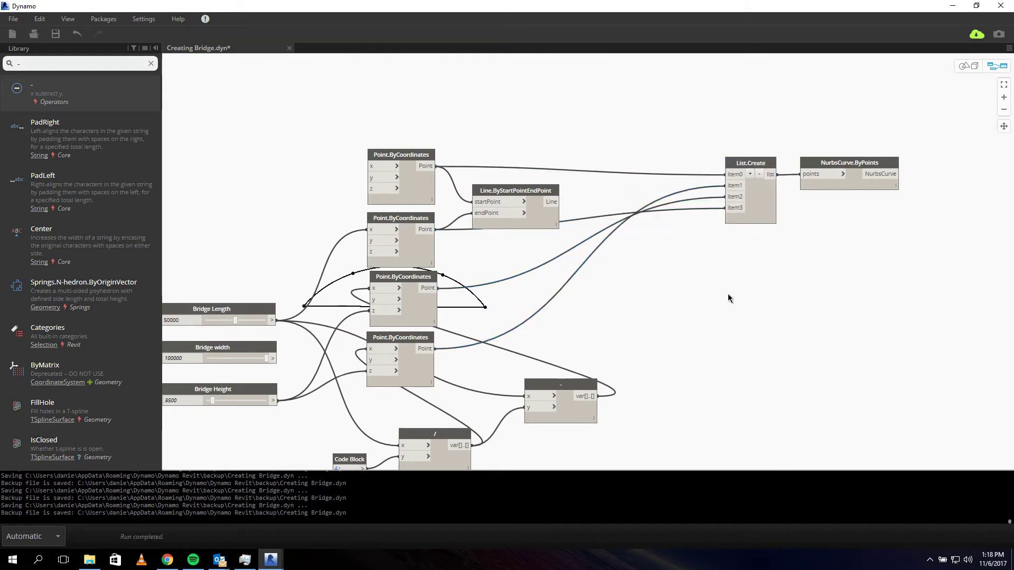
Move the first Point.ByCoordinates node well above the other nodes to make room beneath it
left_click_drag(404, 155, 407, 142)
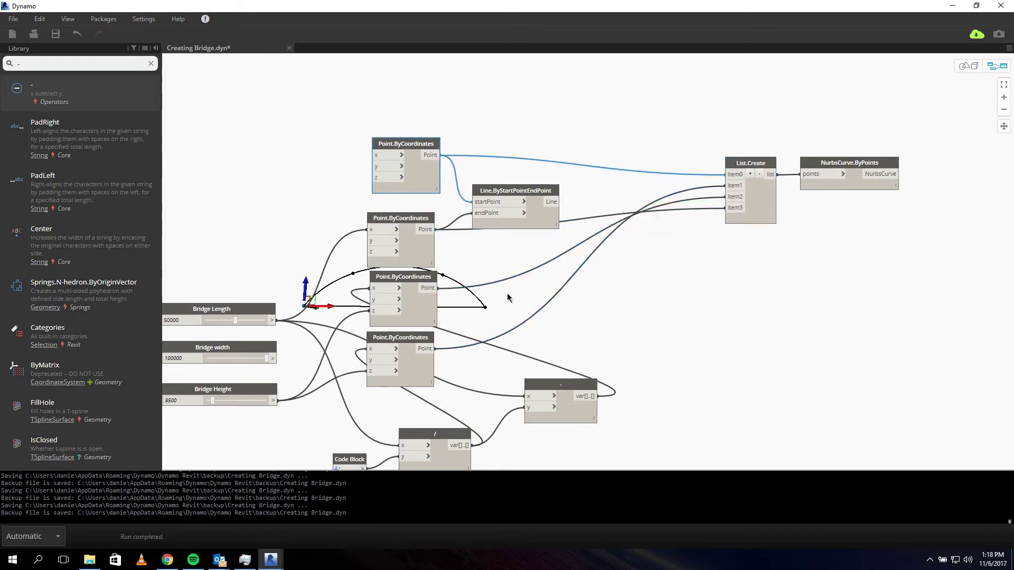
middle_click_drag(507, 293, 721, 383)
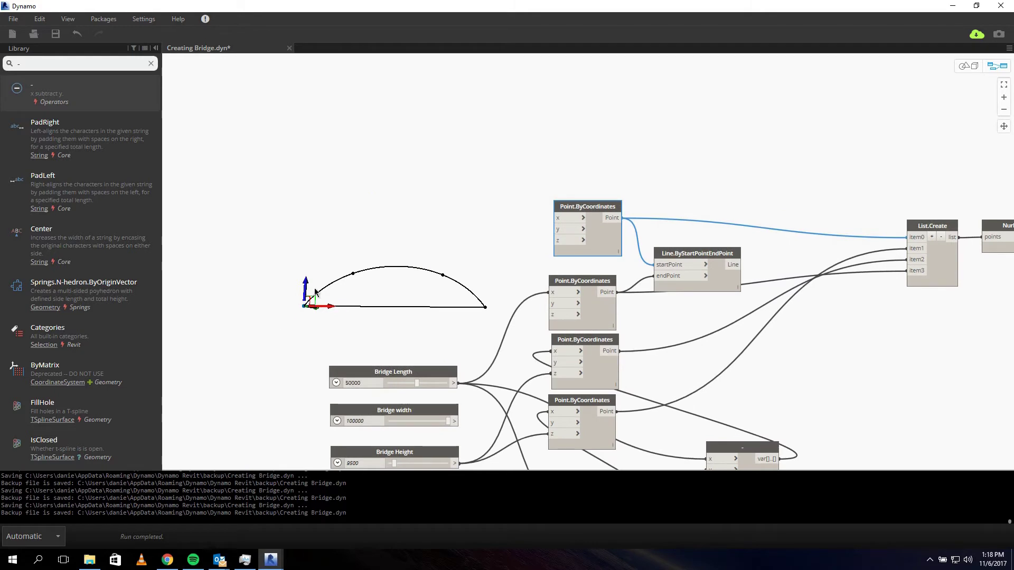
left_click(730, 160)
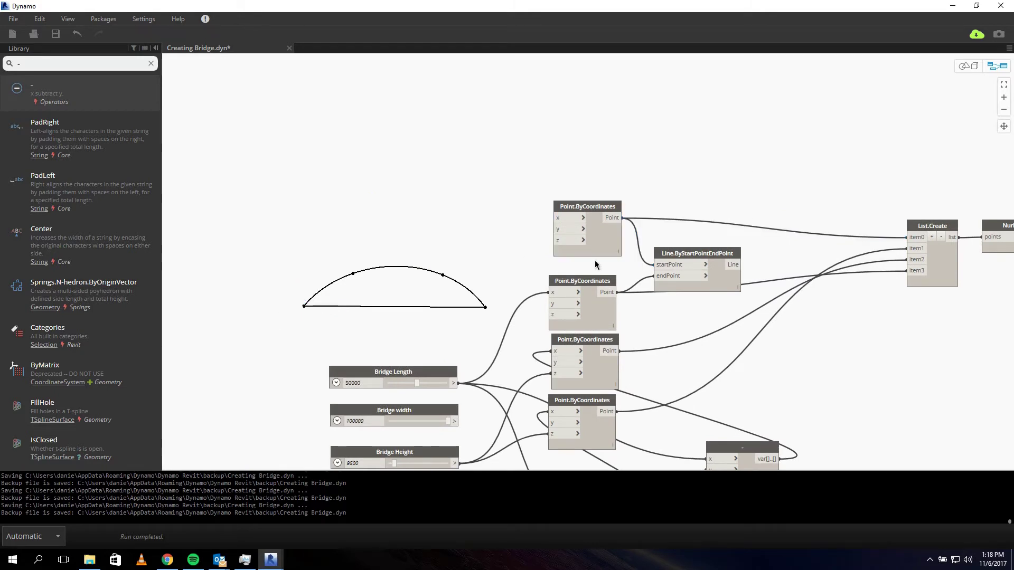
left_click_drag(586, 201, 578, 86)
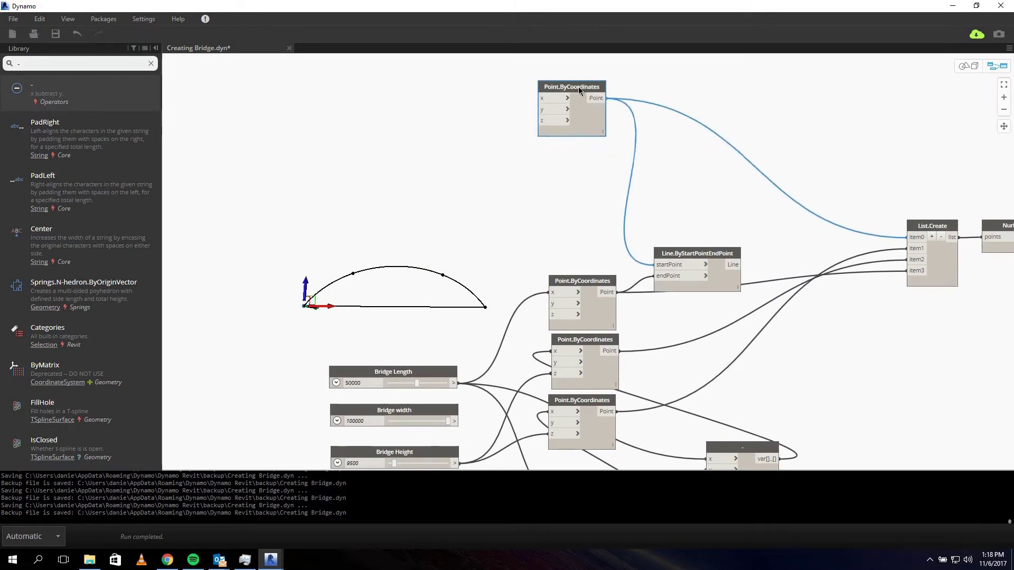
left_click(544, 213)
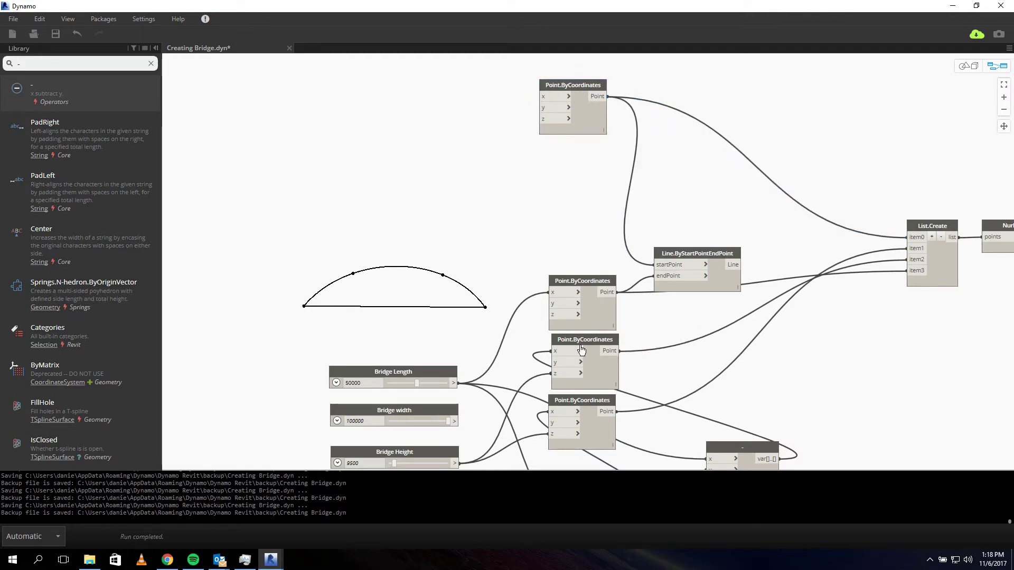
Stack the Point.ByCoordinates nodes in curve order beneath the first one: the List.Create item1 point, the item2 point, and the end point last
left_click(581, 402)
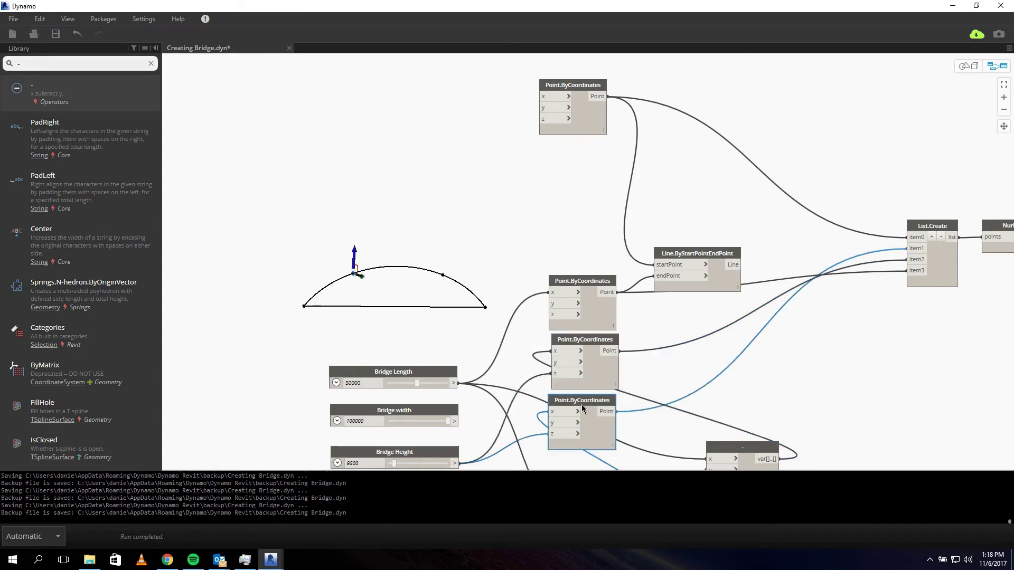
left_click_drag(583, 408, 571, 148)
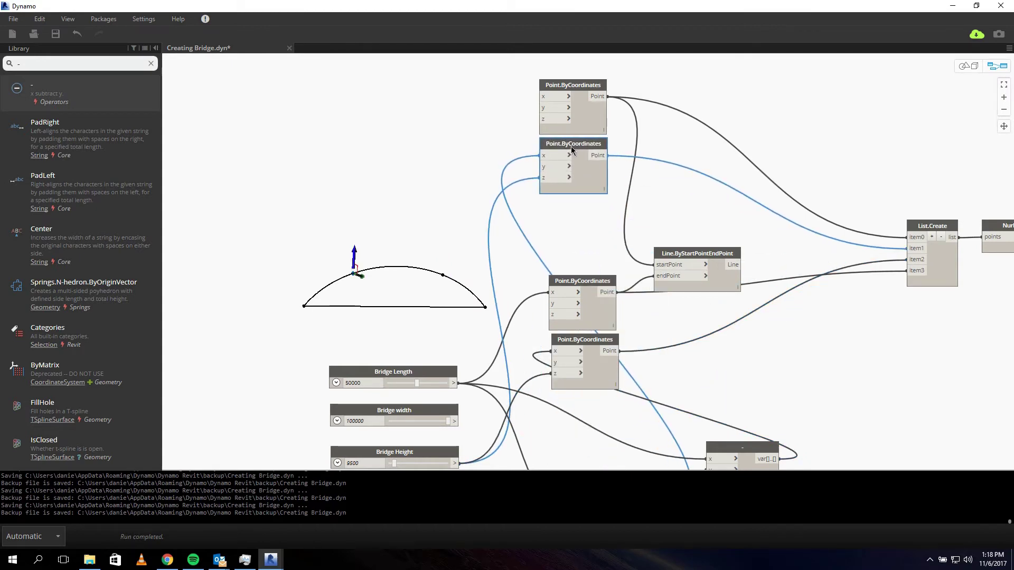
left_click(681, 159)
left_click_drag(587, 340, 576, 207)
left_click_drag(580, 280, 577, 268)
Place Line.ByStartPointEndPoint beside the first point node, and List.Create followed by NurbsCurve.ByPoints close to the lower point nodes
middle_click_drag(869, 361, 744, 410)
left_click(744, 410)
left_click_drag(799, 274, 671, 280)
left_click_drag(589, 302, 621, 133)
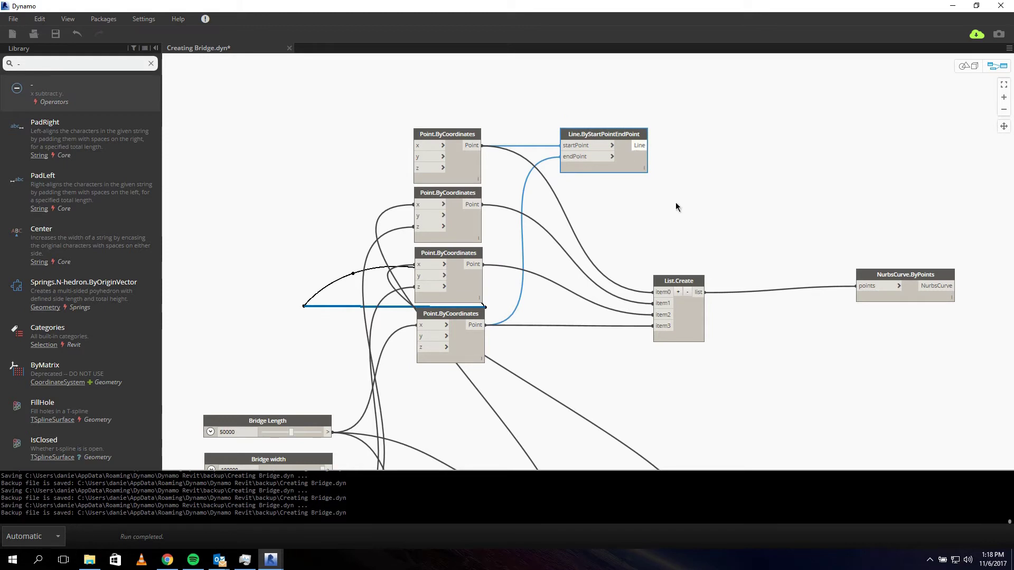
left_click_drag(688, 278, 599, 279)
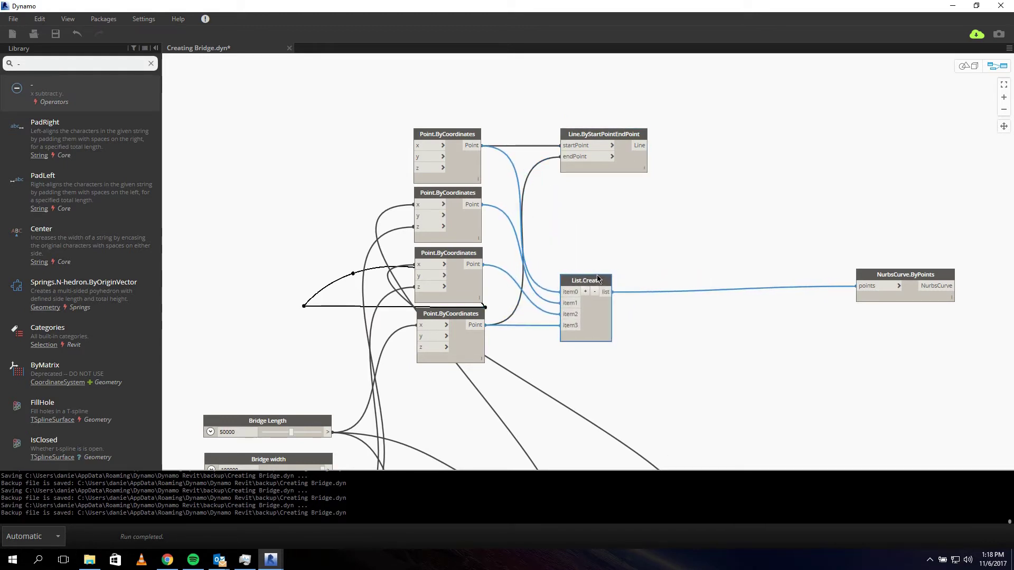
left_click_drag(887, 276, 667, 283)
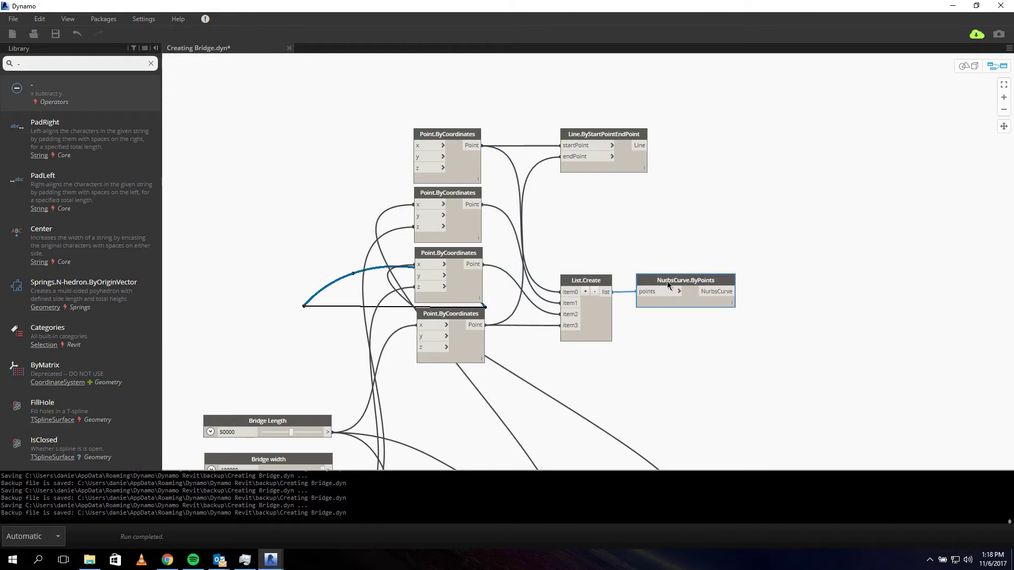
left_click(671, 244)
Move the point, line, list and curve nodes as one group farther away from the sliders
scroll(671, 244, "down", 5)
left_click_drag(819, 132, 777, 274)
left_click(584, 324)
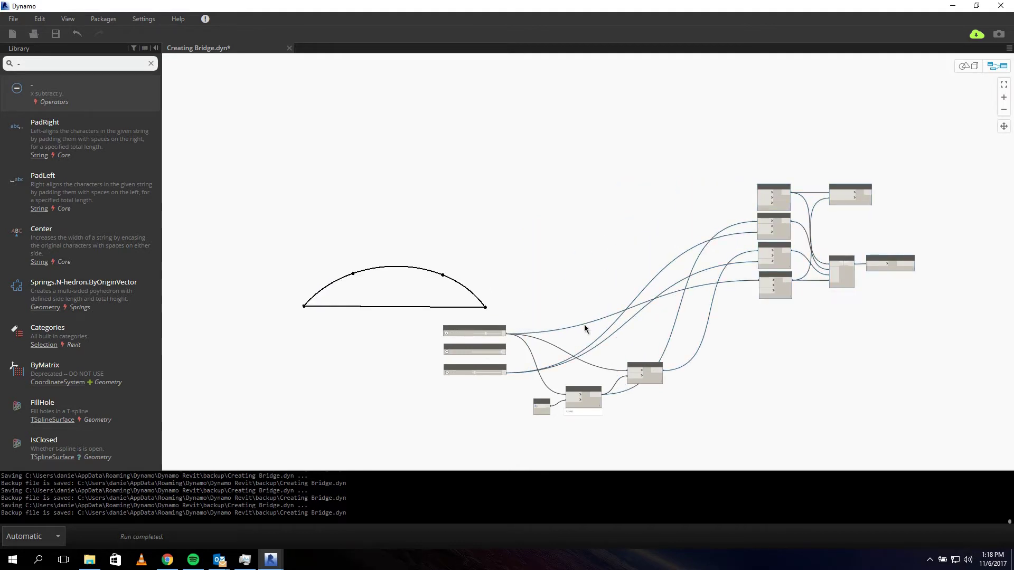
Place the subtraction, division and Code Block nodes close together beside the Bridge Length slider, between the sliders and the point nodes
scroll(584, 325, "up", 5)
left_click_drag(685, 333, 600, 181)
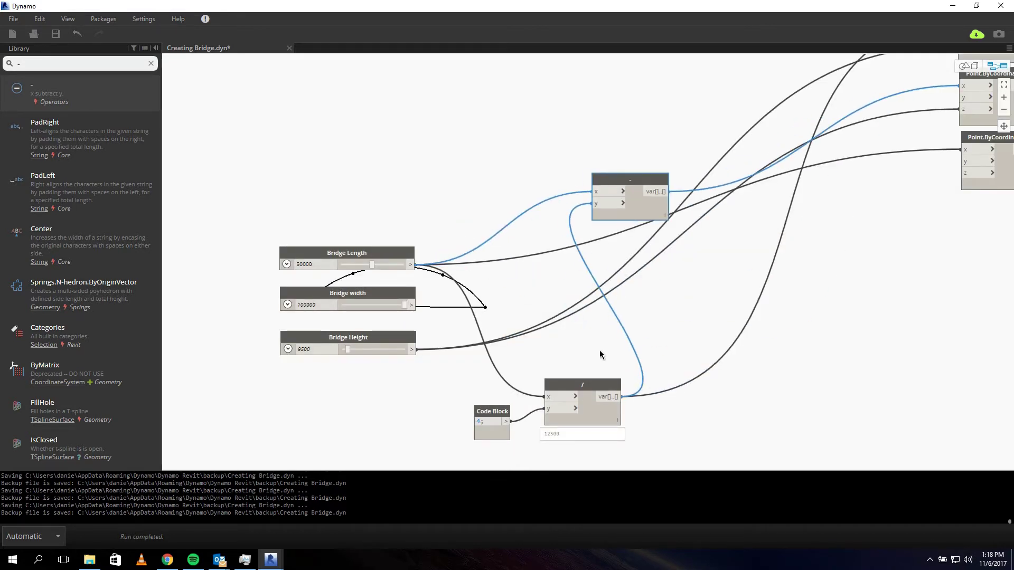
left_click_drag(596, 379, 558, 215)
left_click_drag(495, 410, 477, 259)
scroll(491, 379, "down", 6)
scroll(634, 340, "up", 3)
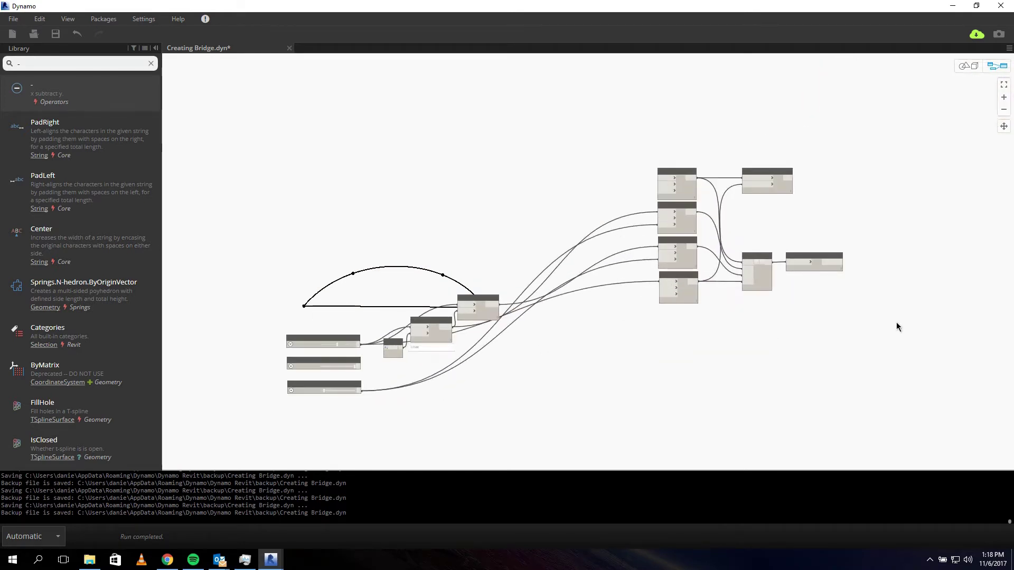
Switch to 3D preview navigation, shift the arch geometry clear of the nodes, and return to graph navigation
middle_click_drag(690, 345, 654, 380)
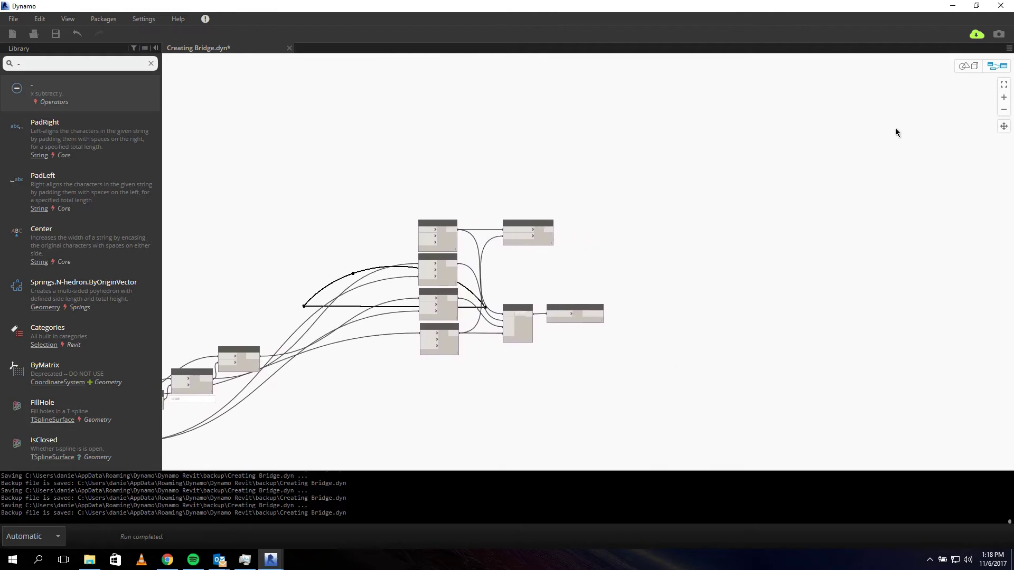
left_click(965, 65)
middle_click_drag(359, 363, 924, 343)
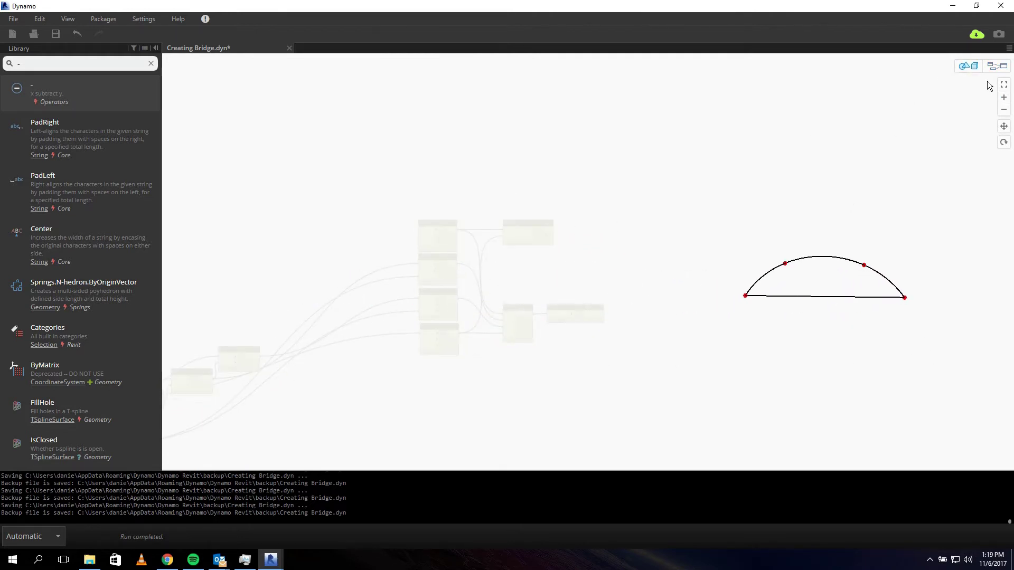
left_click(996, 66)
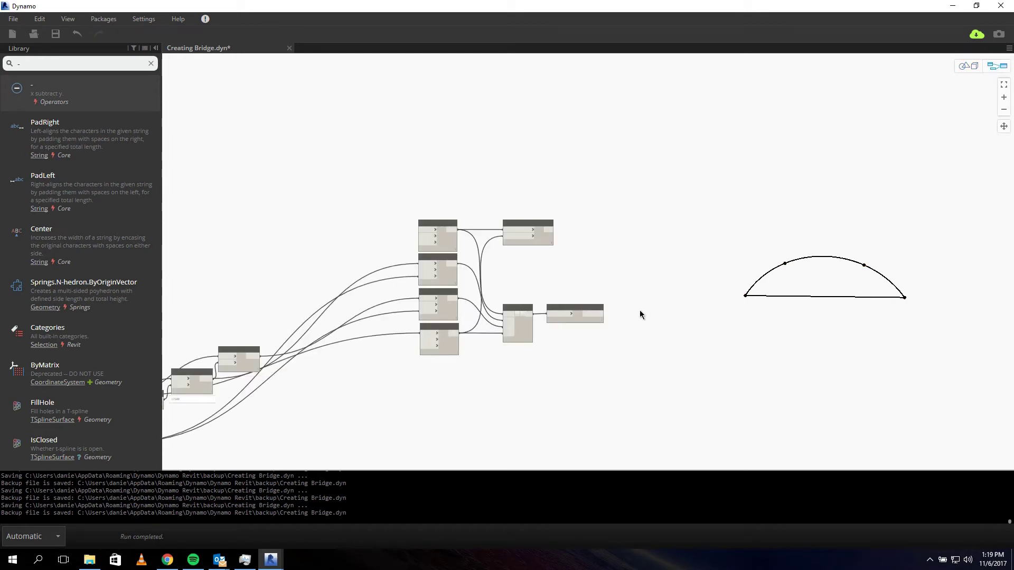
scroll(640, 314, "up", 3)
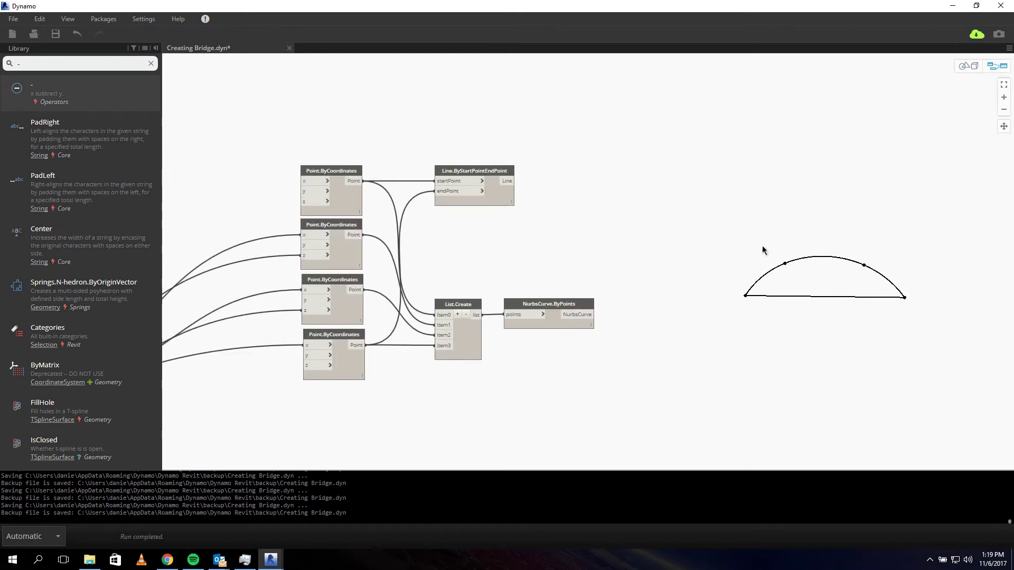
left_click_drag(762, 245, 765, 332)
left_click_drag(822, 307, 884, 279)
mouse_move(721, 327)
middle_mouse_down()
mouse_move(800, 302)
mouse_move(714, 329)
middle_mouse_up()
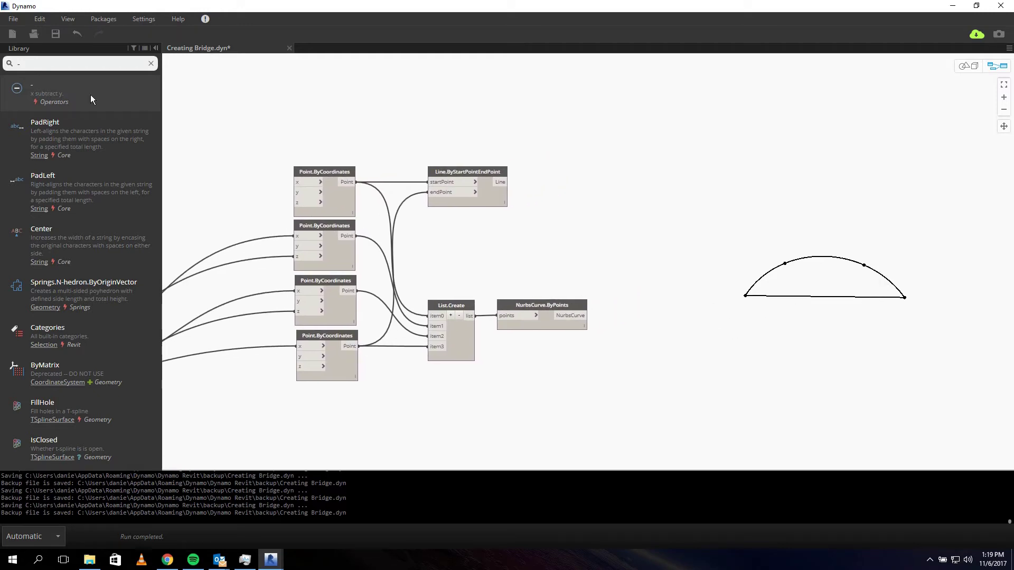
Search the library for "equal" and place a Curve.PointsAtEqualChordLength node beyond the line and NurbsCurve nodes
left_click(757, 211)
type("e")
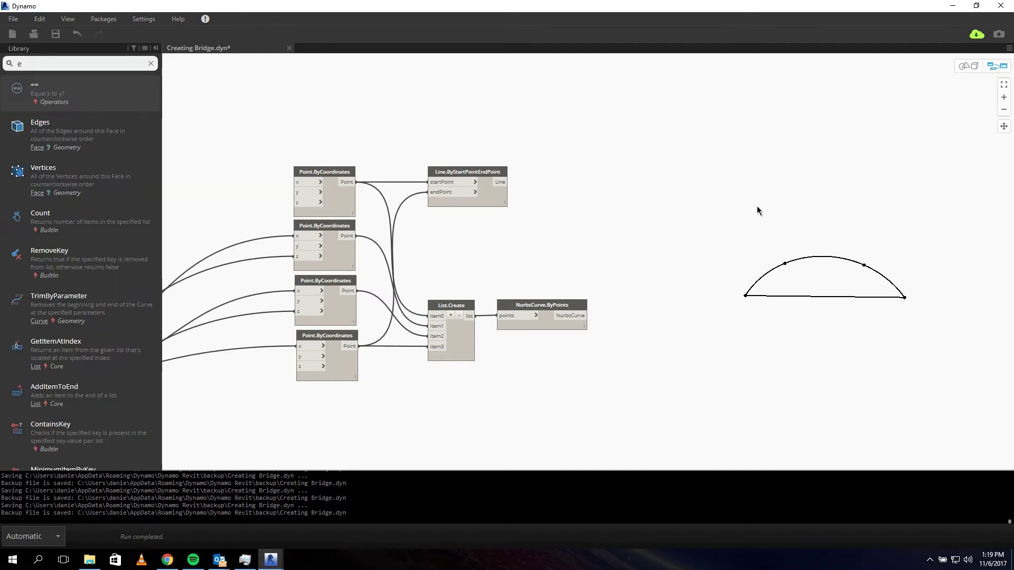
type("qual")
scroll(53, 321, "down", 5)
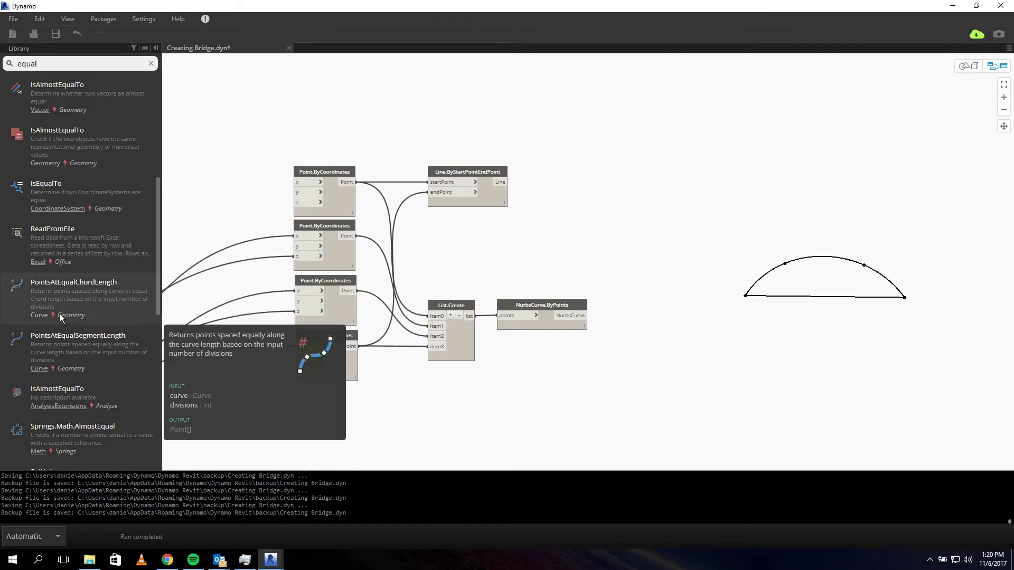
left_click(85, 295)
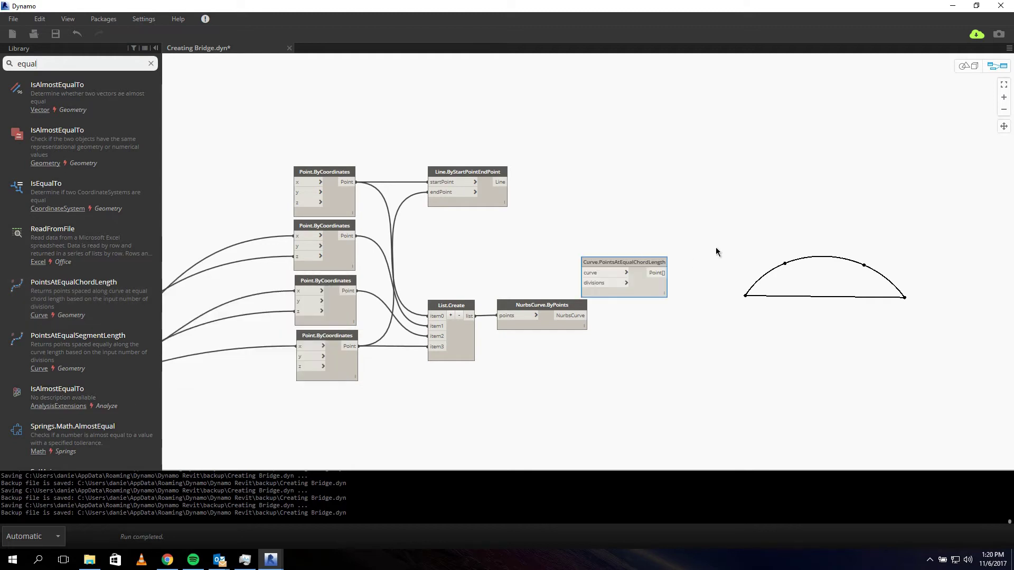
scroll(714, 248, "up", 3)
left_click_drag(618, 267, 670, 186)
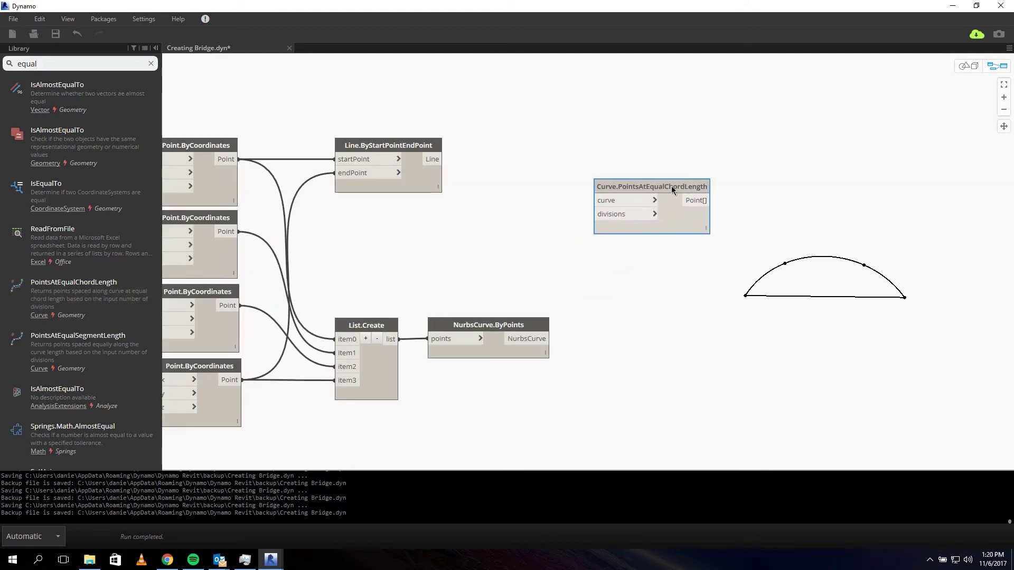
Connect the NurbsCurve.ByPoints output to the curve input of Curve.PointsAtEqualChordLength
middle_click_drag(748, 297, 670, 339)
scroll(641, 230, "up", 2)
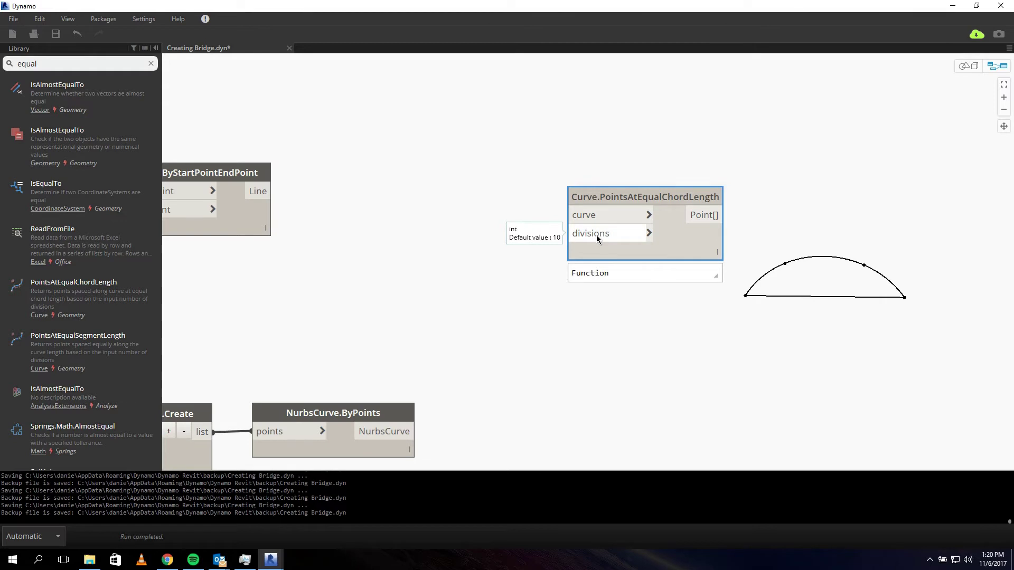
scroll(511, 265, "down", 3)
scroll(503, 306, "up", 1)
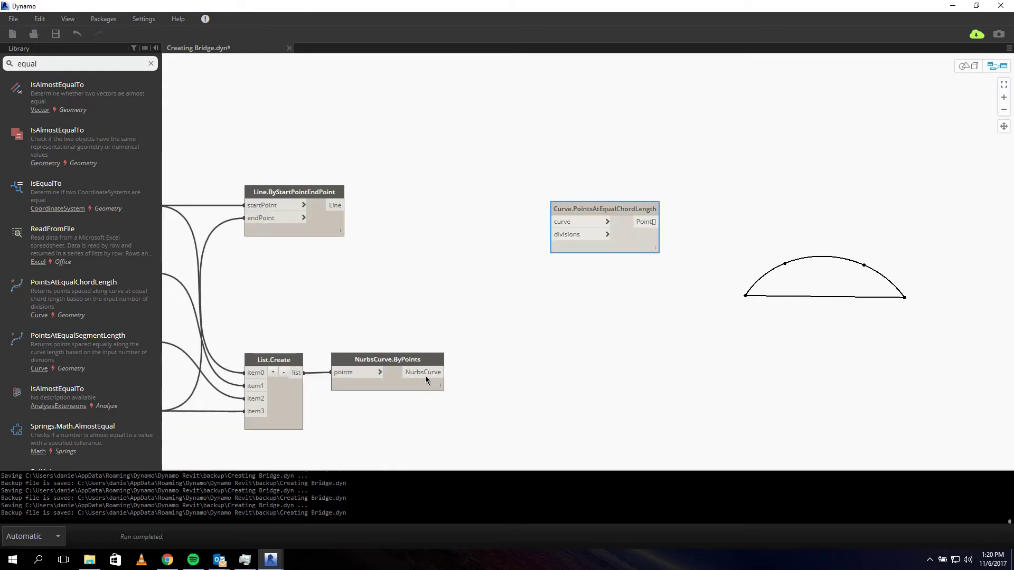
left_click(445, 373)
left_click(560, 221)
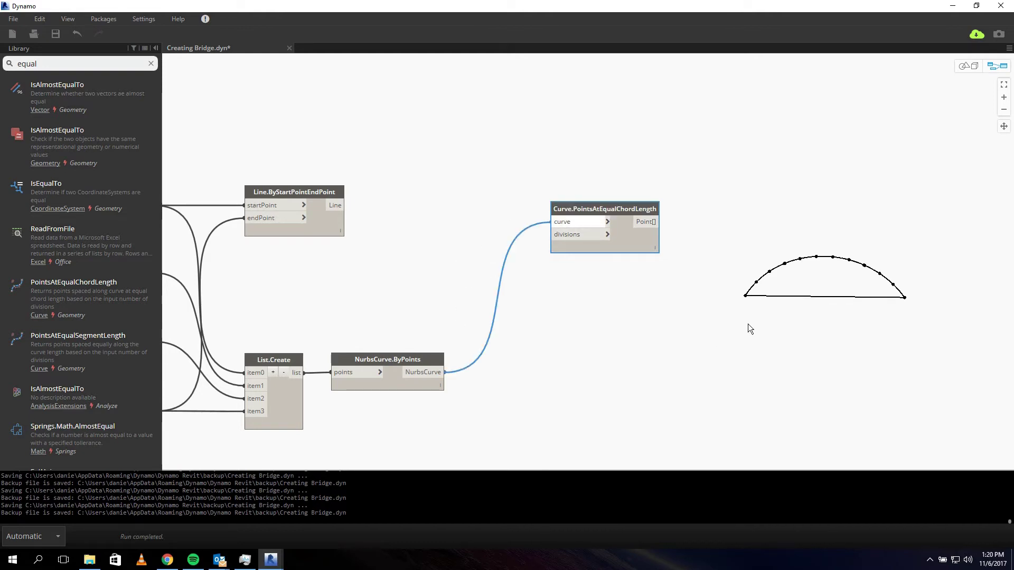
left_click(821, 273)
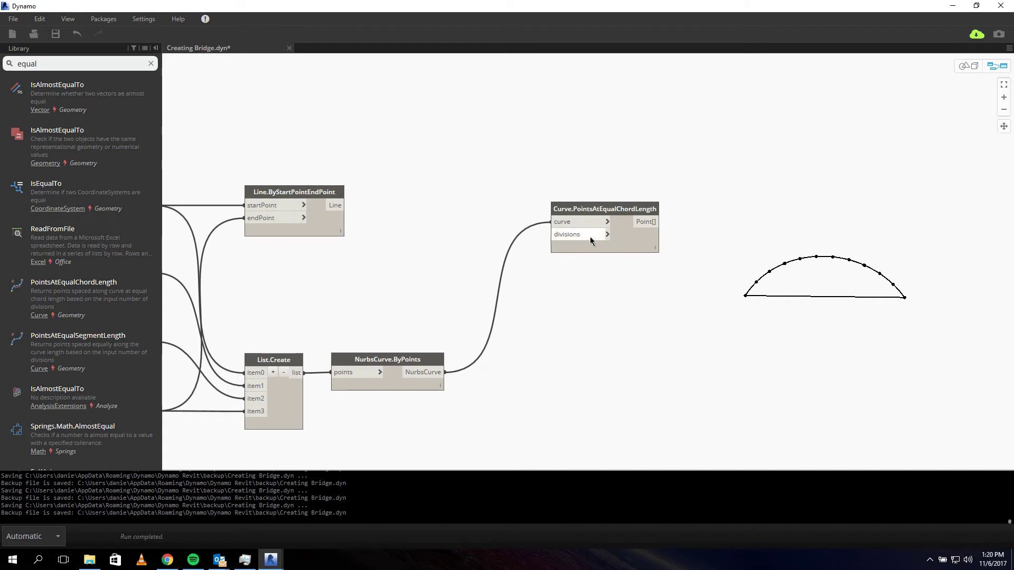
mouse_move(579, 233)
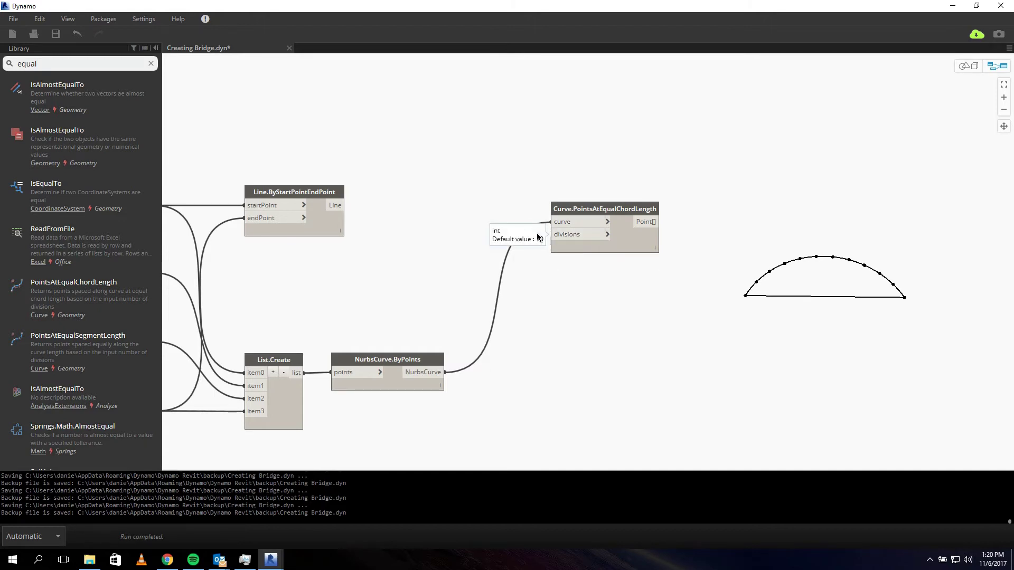
Duplicate the Bridge Height slider and place the copy directly beneath the original
middle_click_drag(364, 301, 949, 180)
scroll(482, 310, "down", 6)
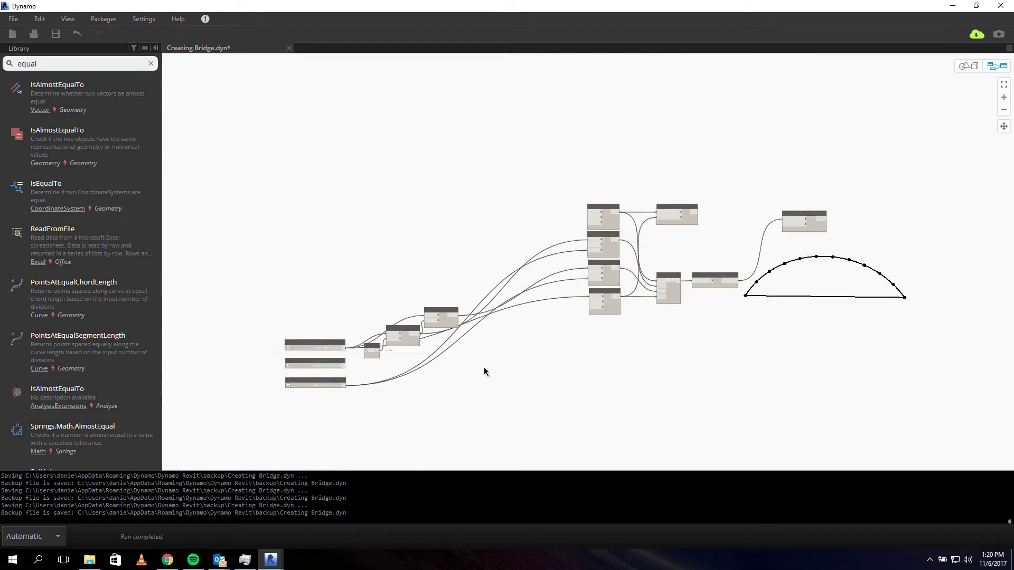
middle_click_drag(419, 384, 577, 320)
scroll(565, 320, "up", 5)
scroll(403, 350, "up", 2)
middle_click_drag(362, 355, 499, 357)
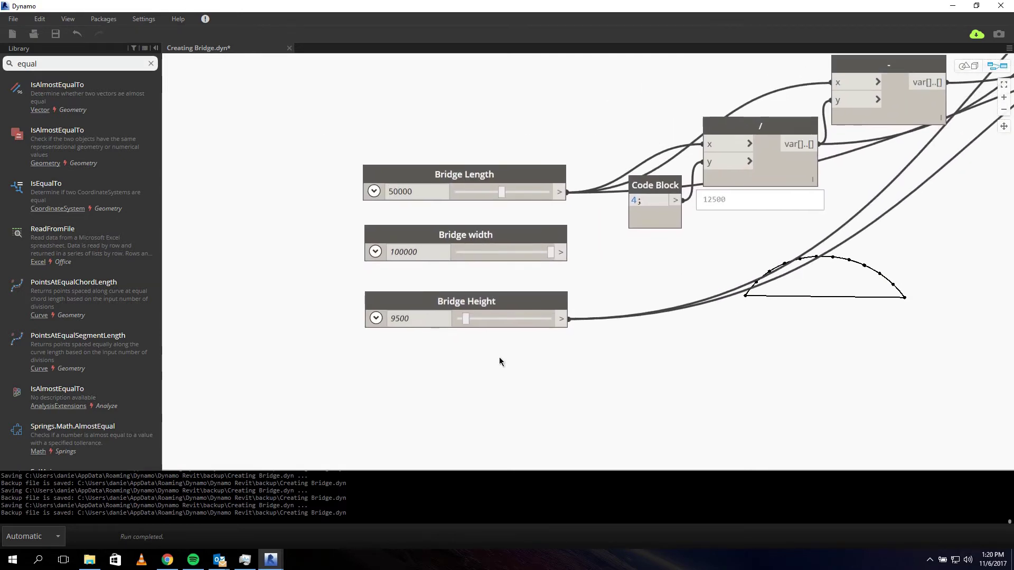
left_click(443, 302)
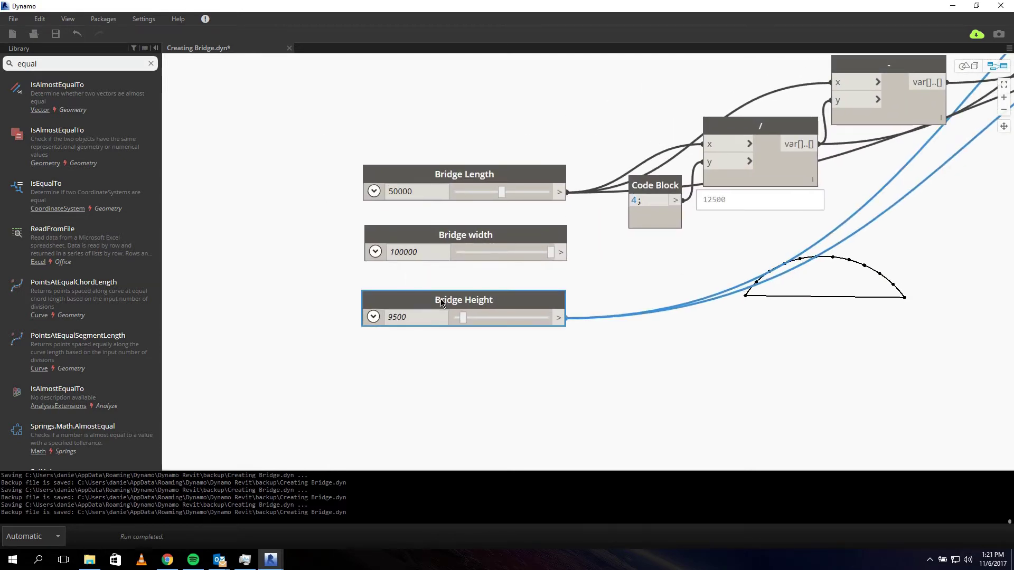
left_click(598, 308)
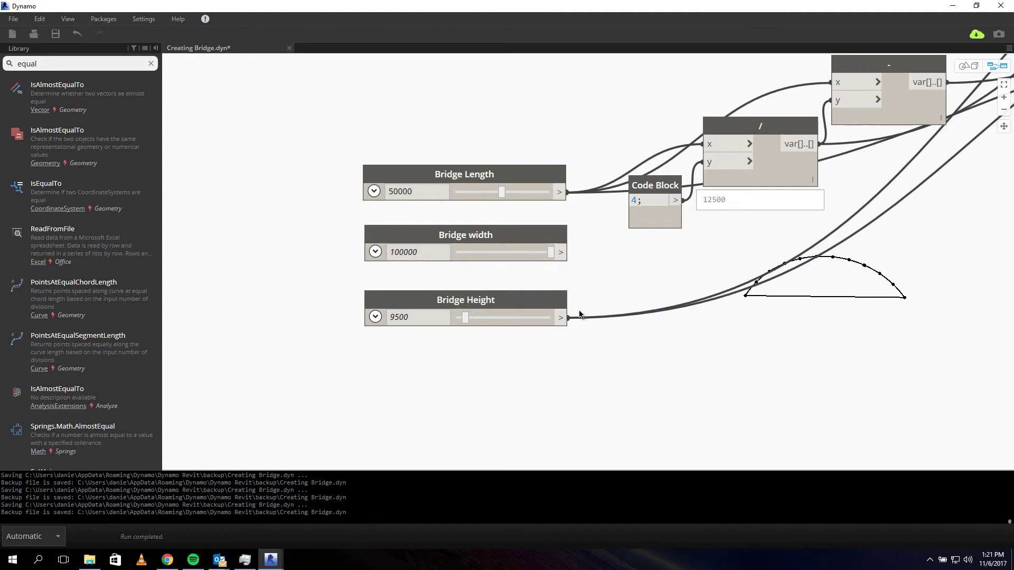
left_click(541, 306)
key("ctrl+c")
key("ctrl+v")
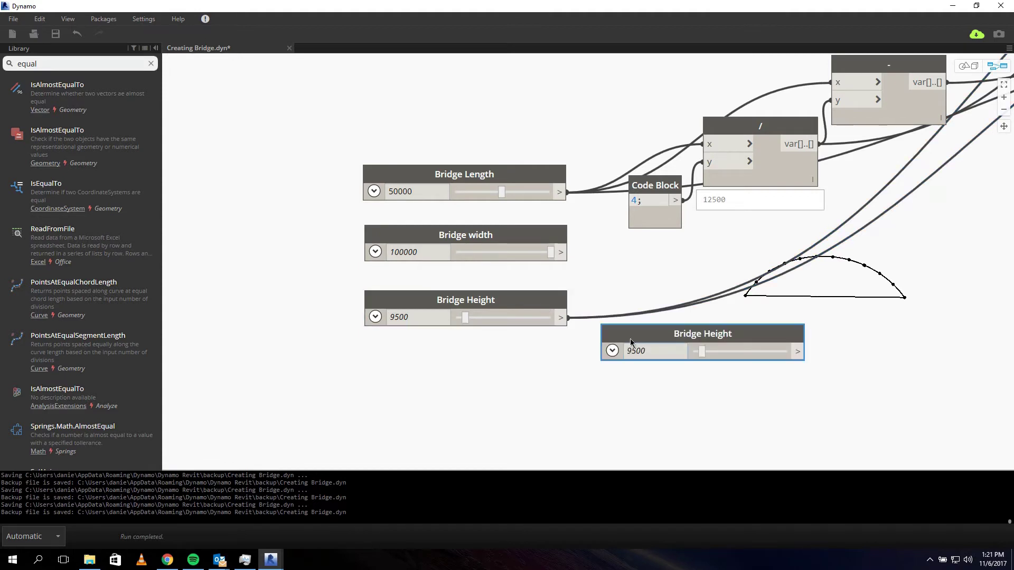
left_click_drag(682, 337, 448, 354)
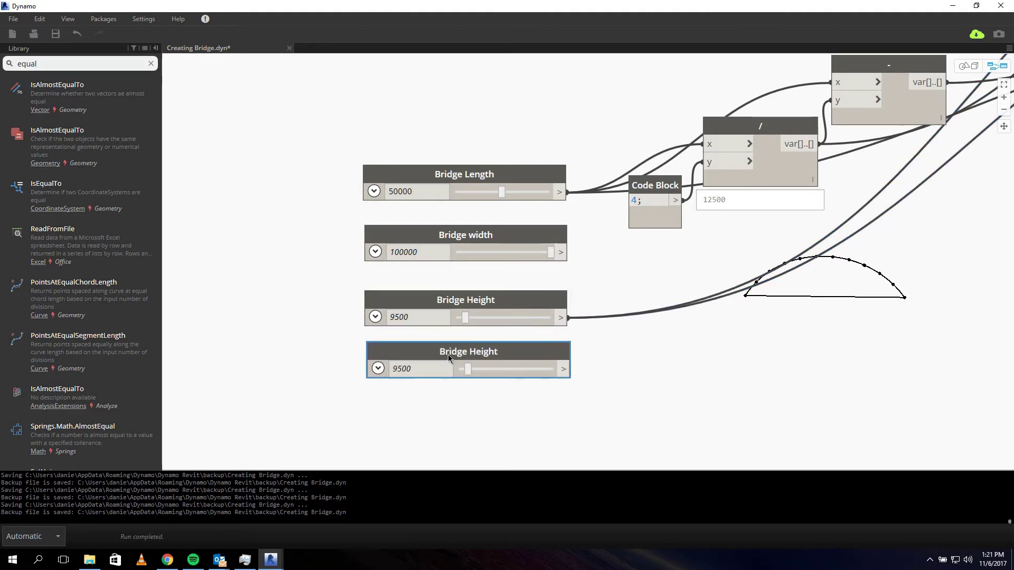
Rename the duplicated slider as Bridge Suppports
double_click(502, 355)
left_click(507, 263)
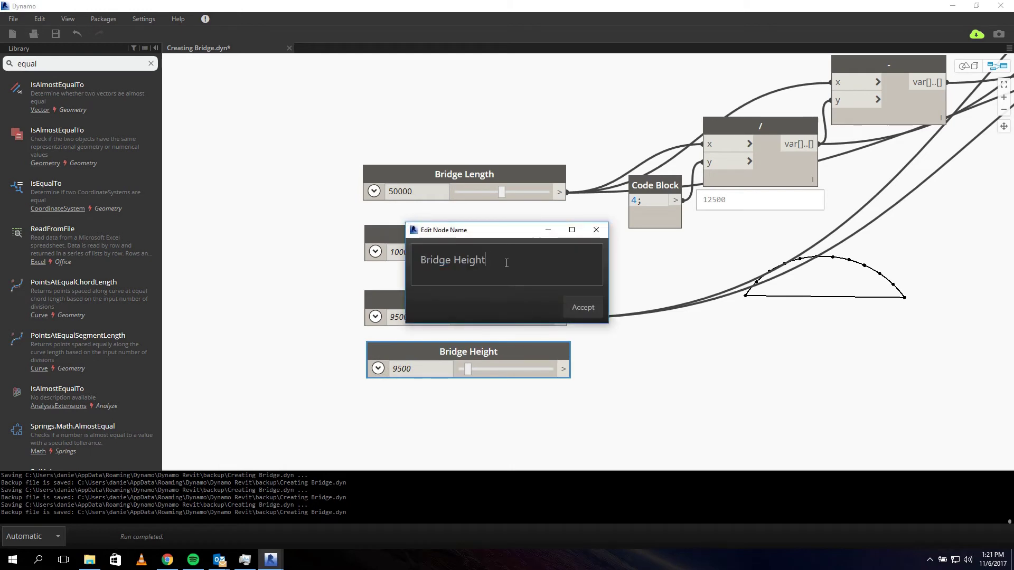
key("BackSpace")
type("Suppportes")
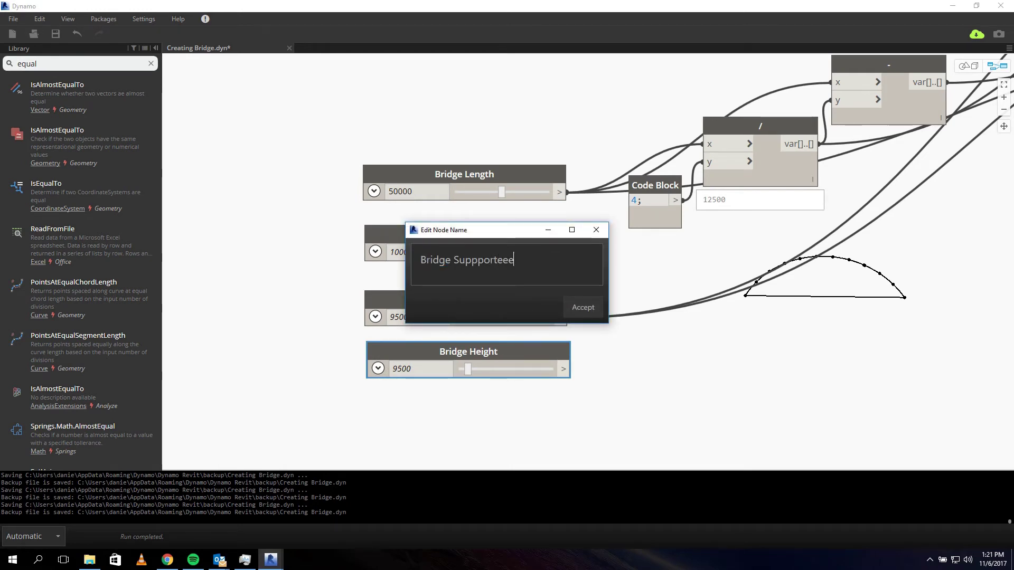
key("BackSpace")
key("BackSpace")
type("s")
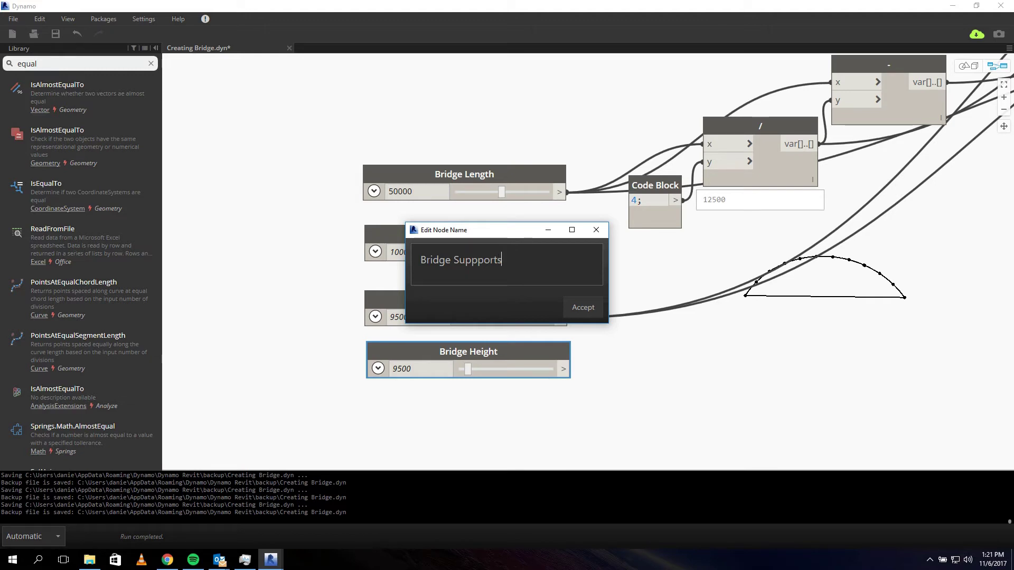
left_click(602, 314)
Place another division (/) node between the sliders and the point nodes and connect Bridge Length to its x input
middle_click_drag(813, 383, 556, 351)
scroll(557, 350, "down", 4)
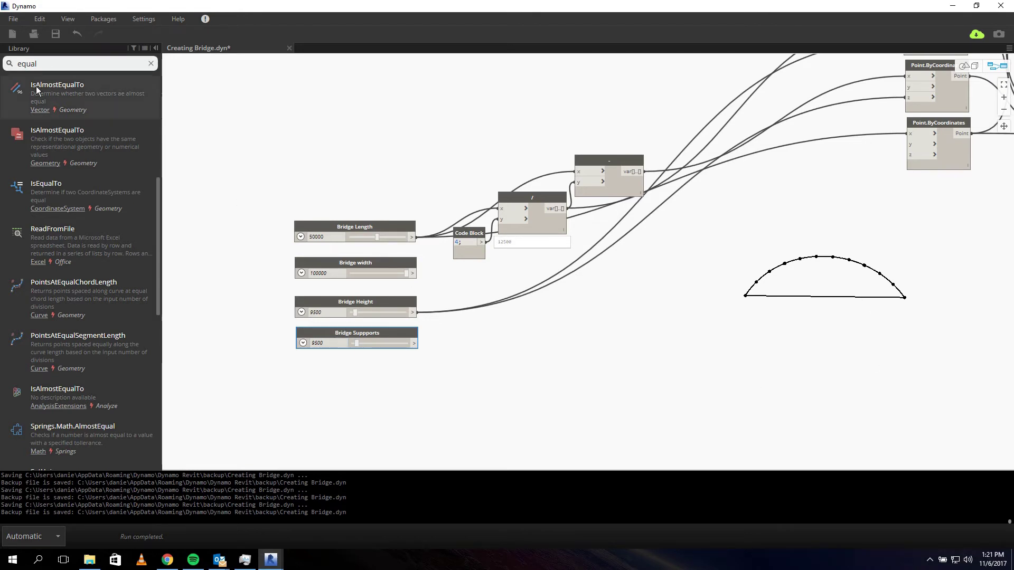
left_click_drag(44, 63, 12, 59)
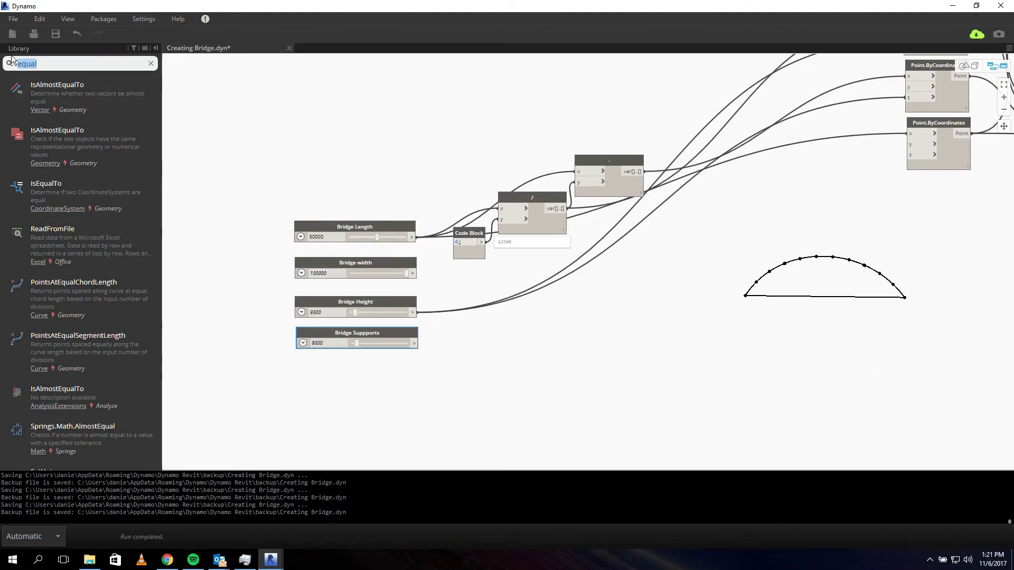
type("/")
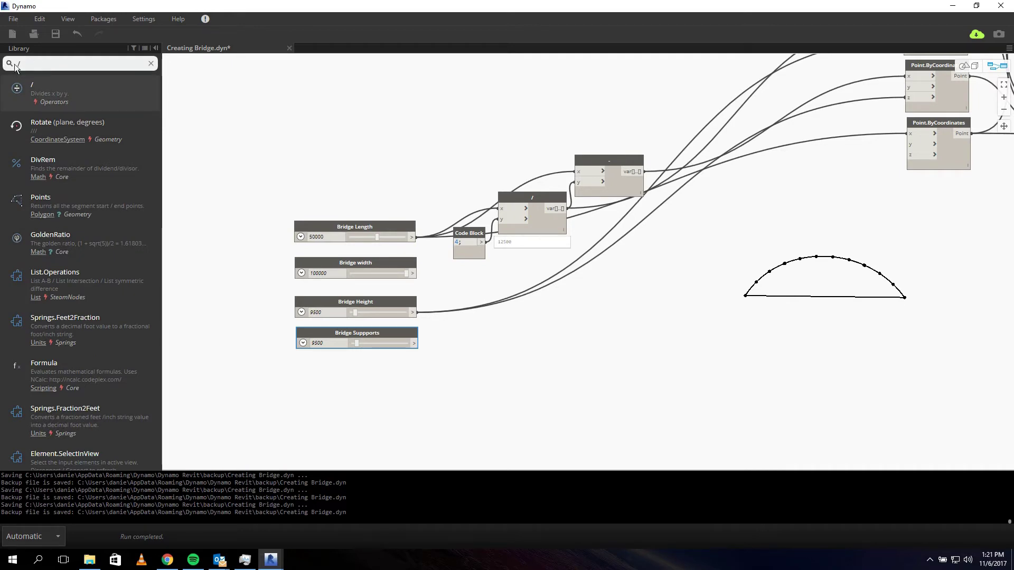
left_click(66, 83)
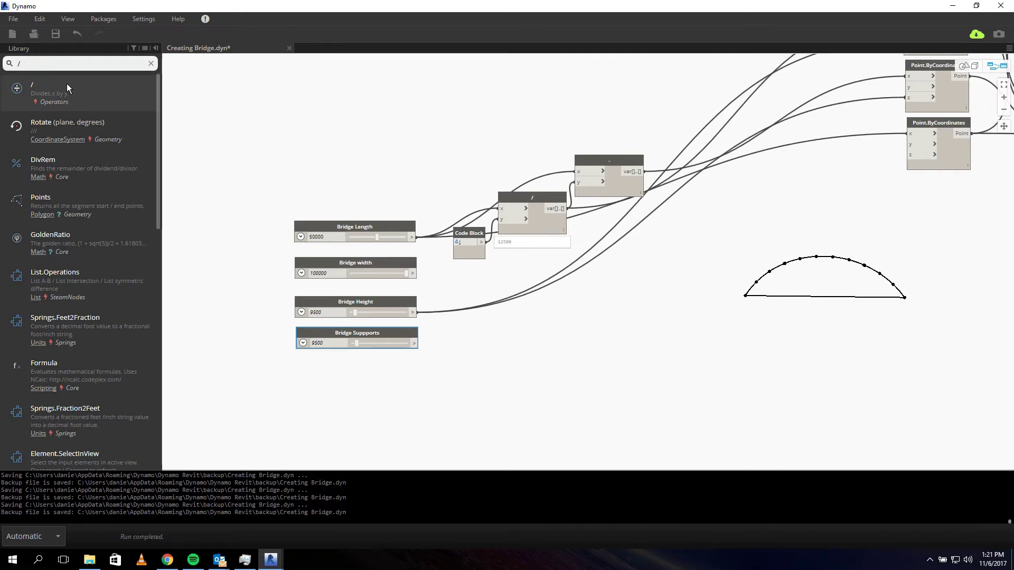
scroll(690, 280, "up", 3)
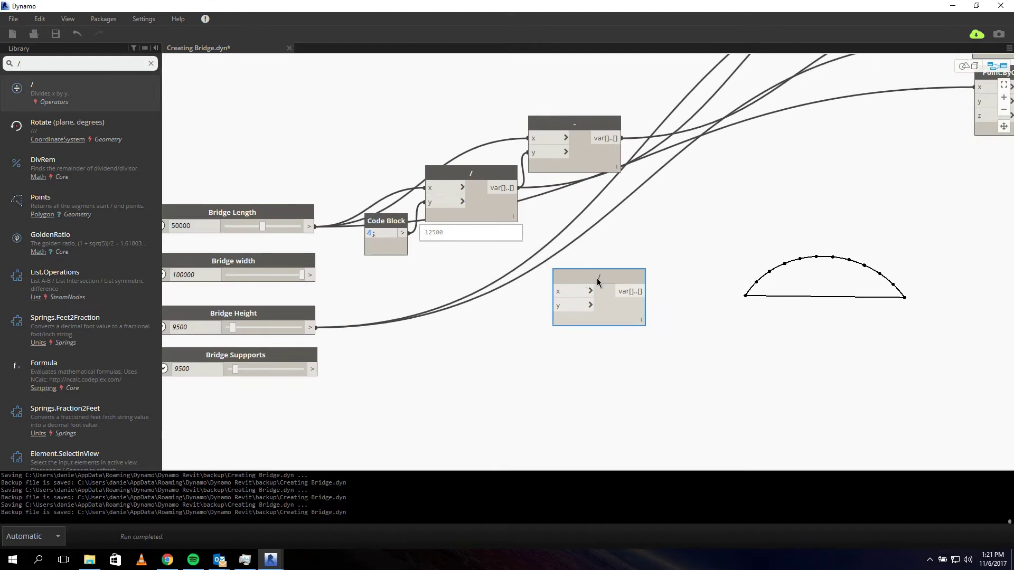
left_click_drag(599, 283, 643, 289)
left_click_drag(313, 227, 598, 298)
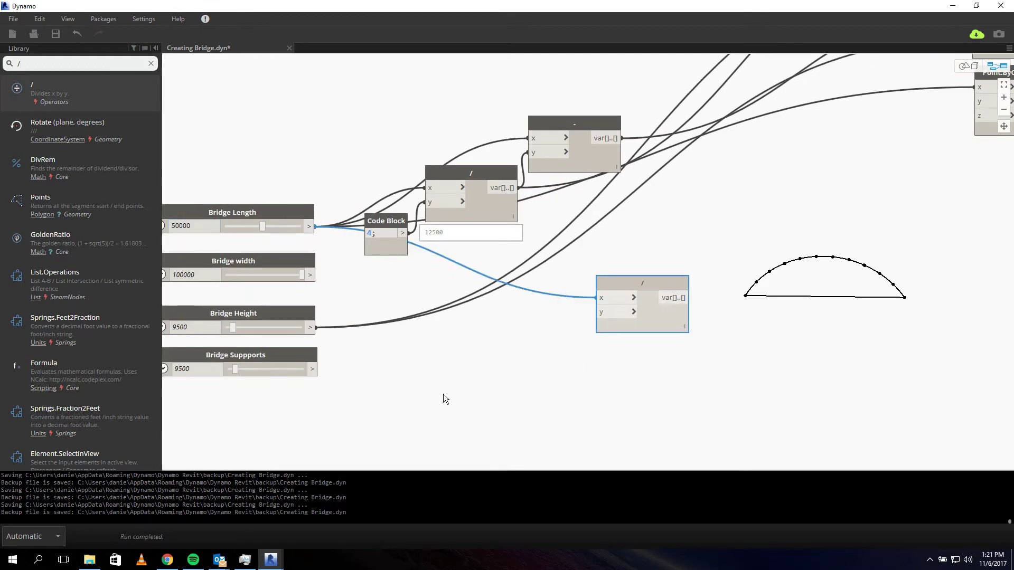
Set the Bridge Suppports slider to 1000, connect it to the new division node's y input, and move that node closer to the sliders
middle_click_drag(443, 394, 579, 369)
left_click_drag(334, 343, 281, 343)
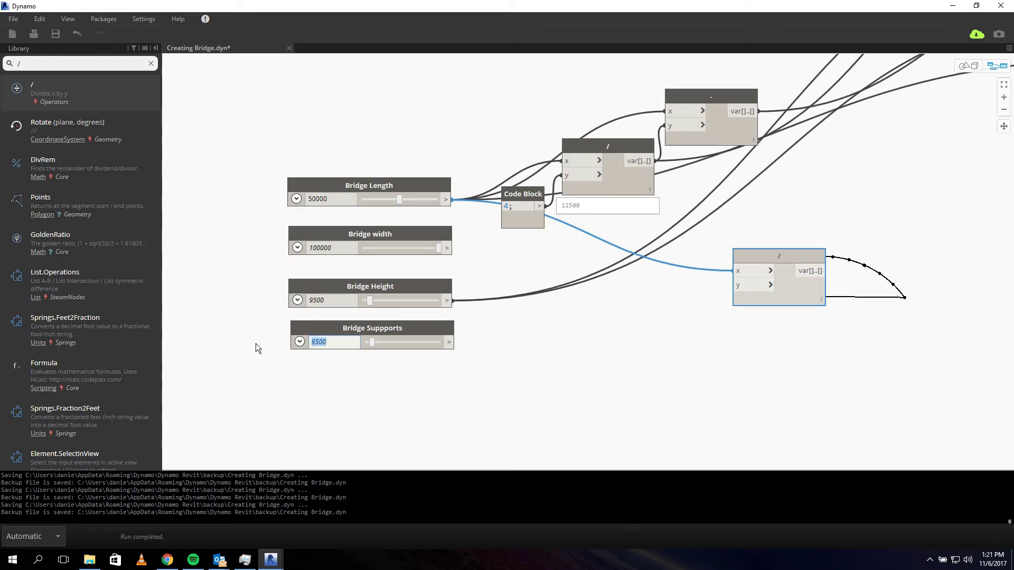
type("1000")
left_click(431, 378)
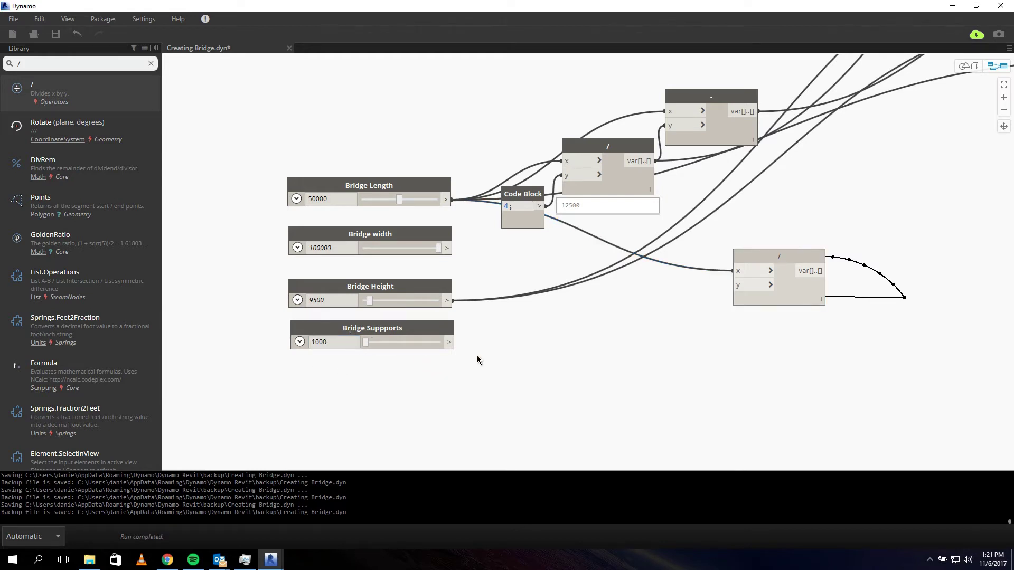
left_click_drag(449, 343, 735, 285)
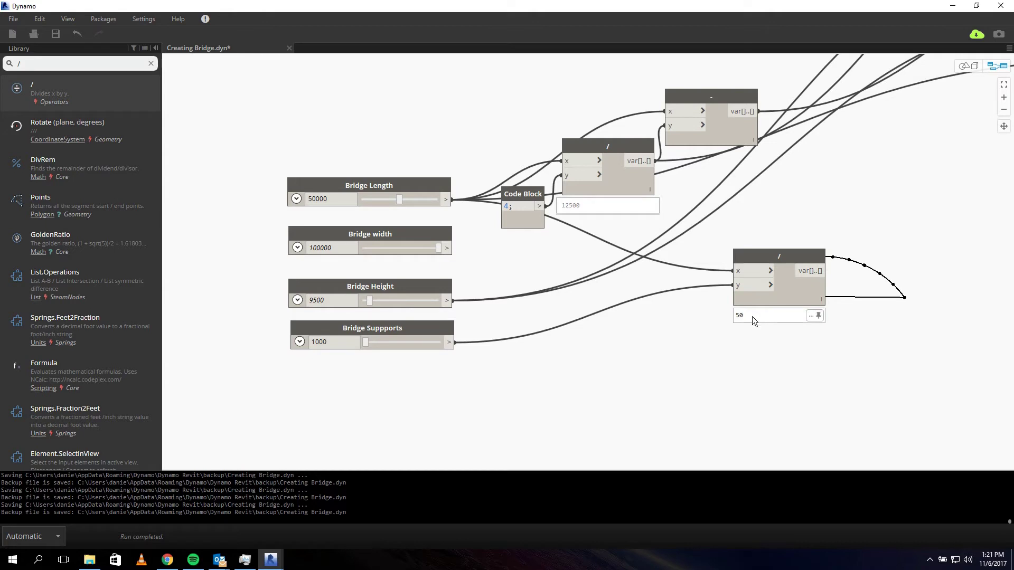
left_click_drag(752, 255, 600, 299)
Connect the new division node's output to the divisions input of Curve.PointsAtEqualChordLength
middle_click_drag(916, 295, 557, 364)
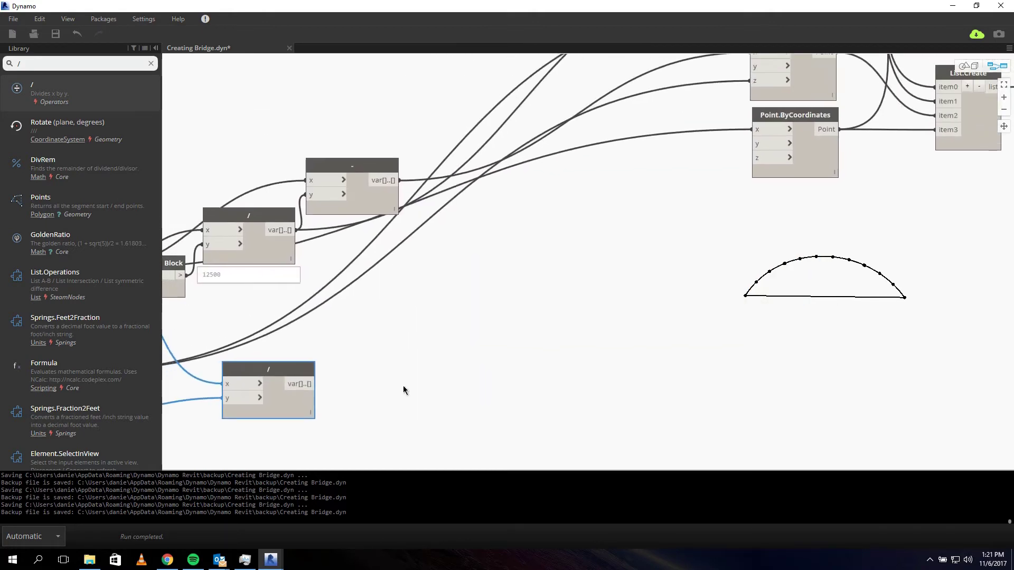
left_click(300, 384)
scroll(375, 344, "down", 5)
scroll(770, 226, "up", 5)
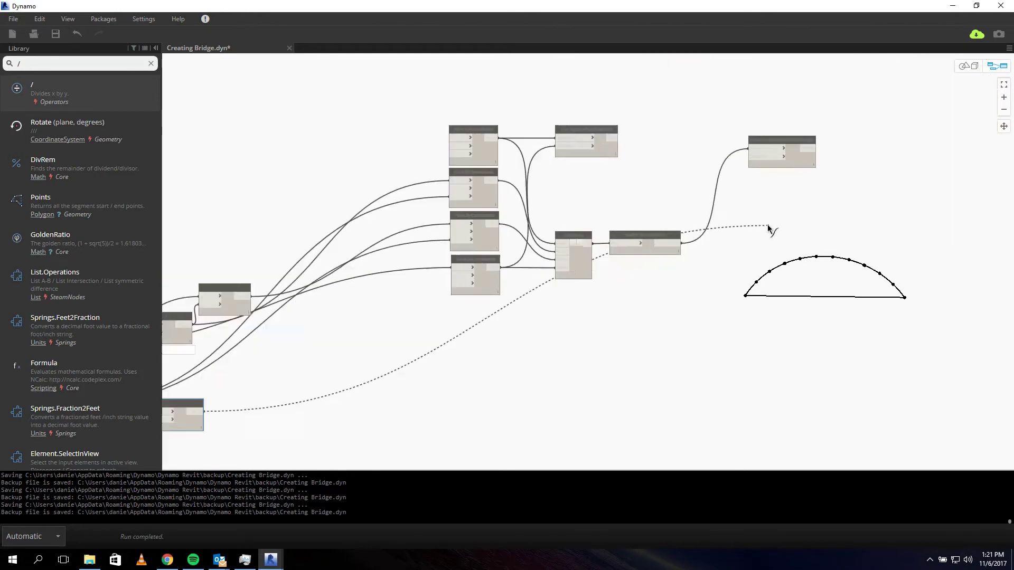
left_click(746, 103)
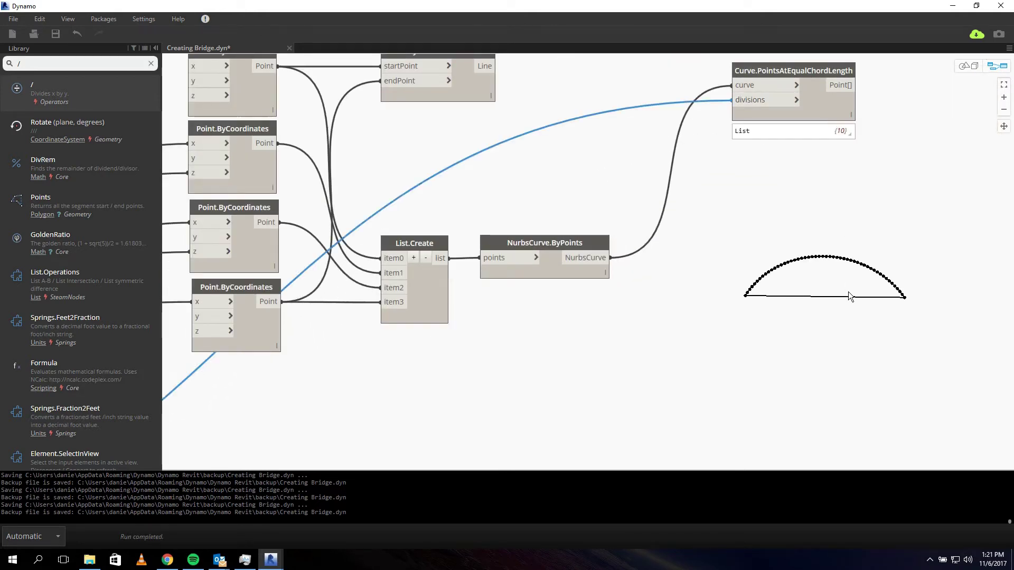
Increase the Bridge Suppports slider value so that dividing Bridge Length by it gives 5 divisions
scroll(912, 247, "down", 4)
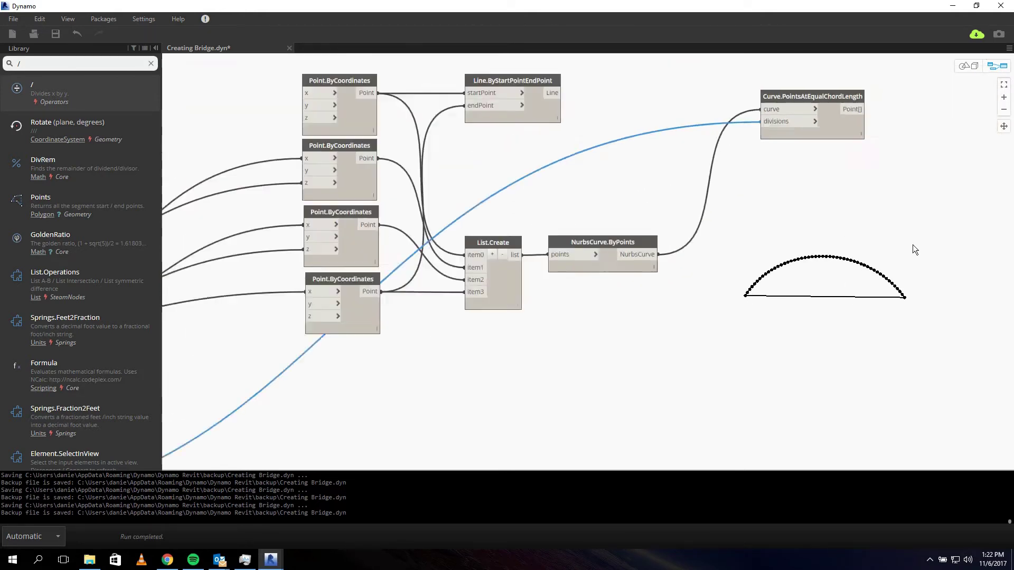
scroll(405, 385, "up", 6)
scroll(398, 377, "up", 1)
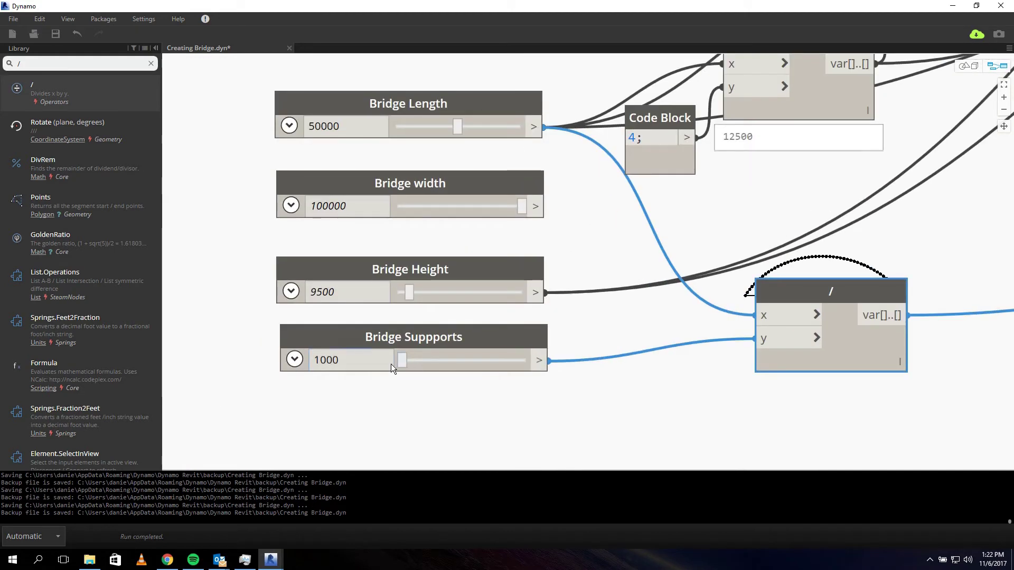
left_click(348, 360)
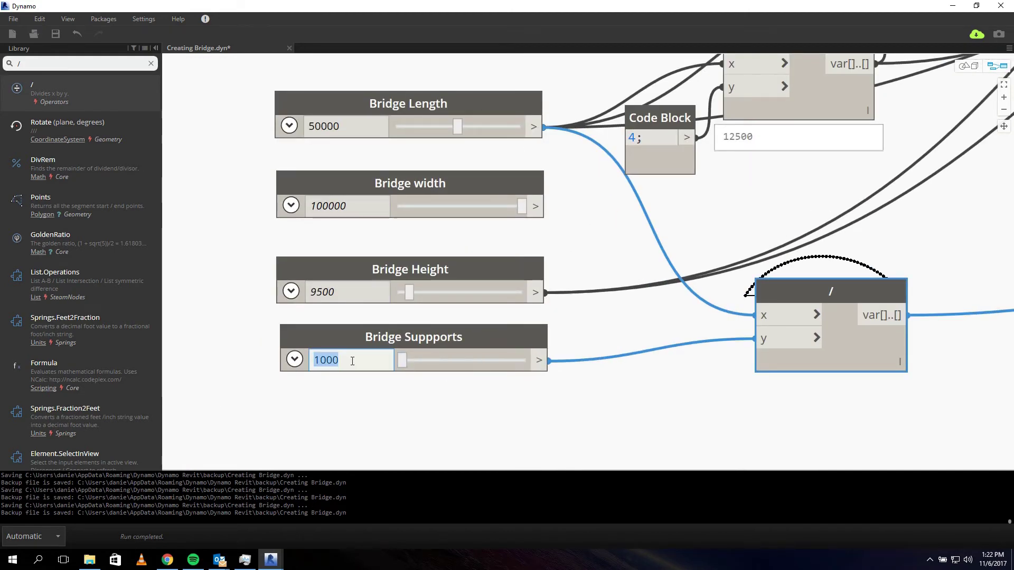
left_click(353, 361)
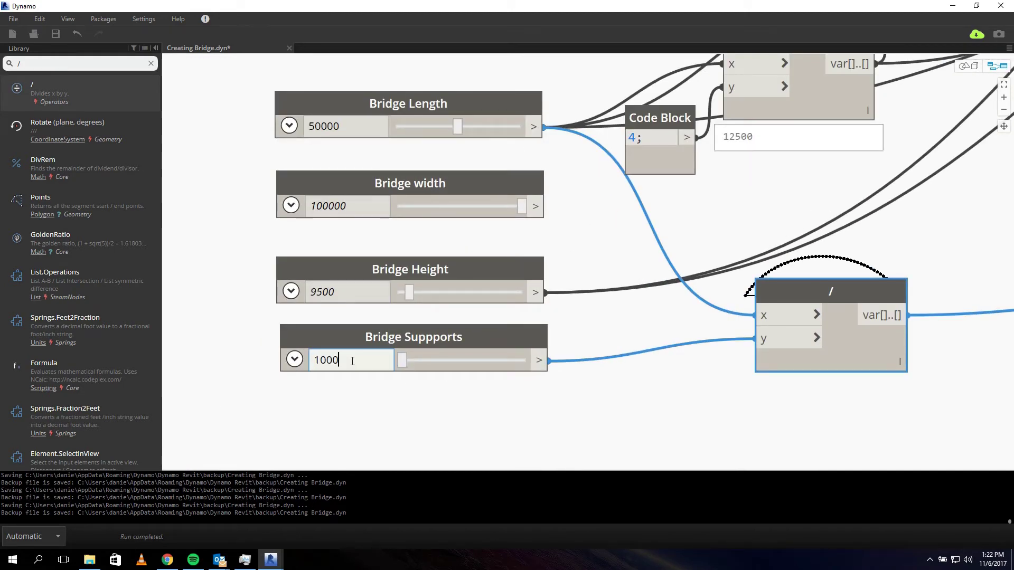
left_click(377, 402)
middle_click_drag(821, 344, 418, 328)
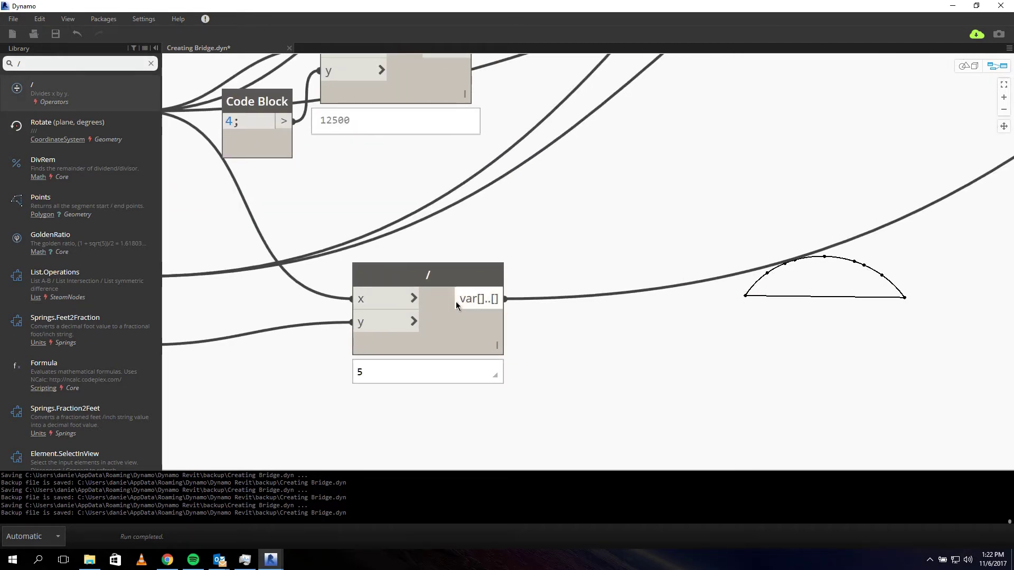
Move the Curve.PointsAtEqualChordLength node directly beside NurbsCurve.ByPoints, level with it in the graph
middle_click_drag(824, 219, 279, 382)
scroll(451, 283, "down", 5)
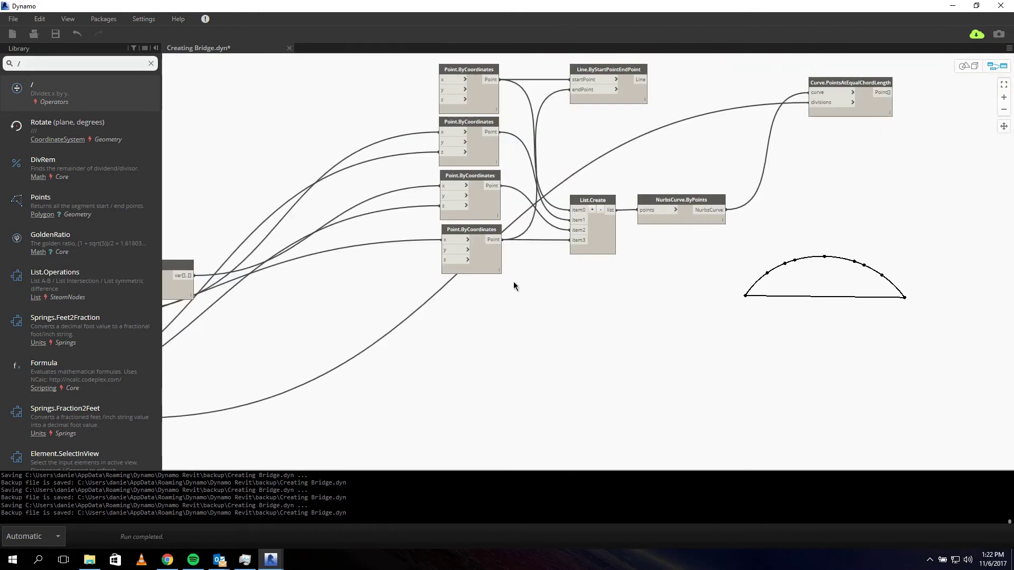
scroll(886, 84, "up", 4)
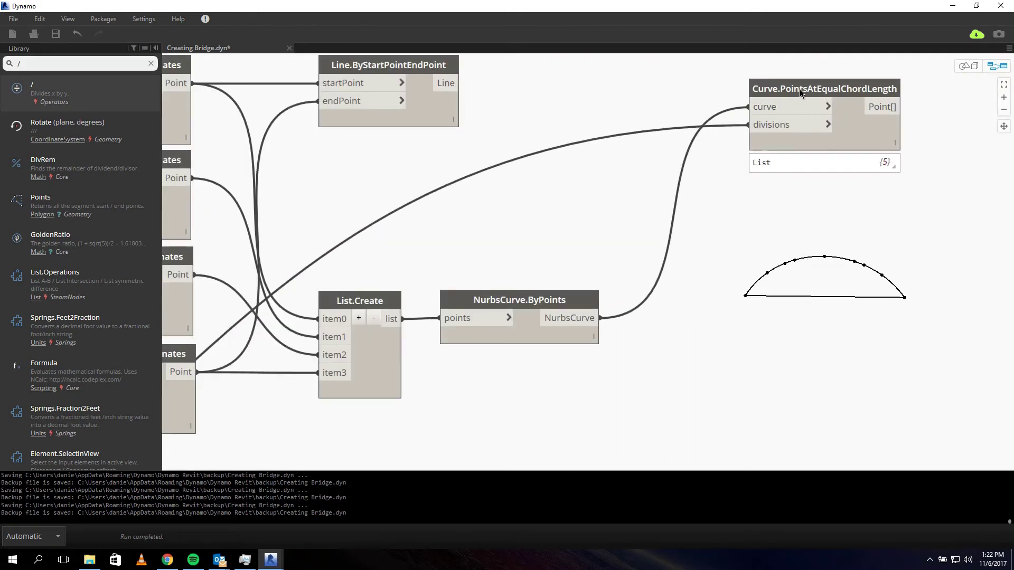
left_click_drag(798, 89, 706, 300)
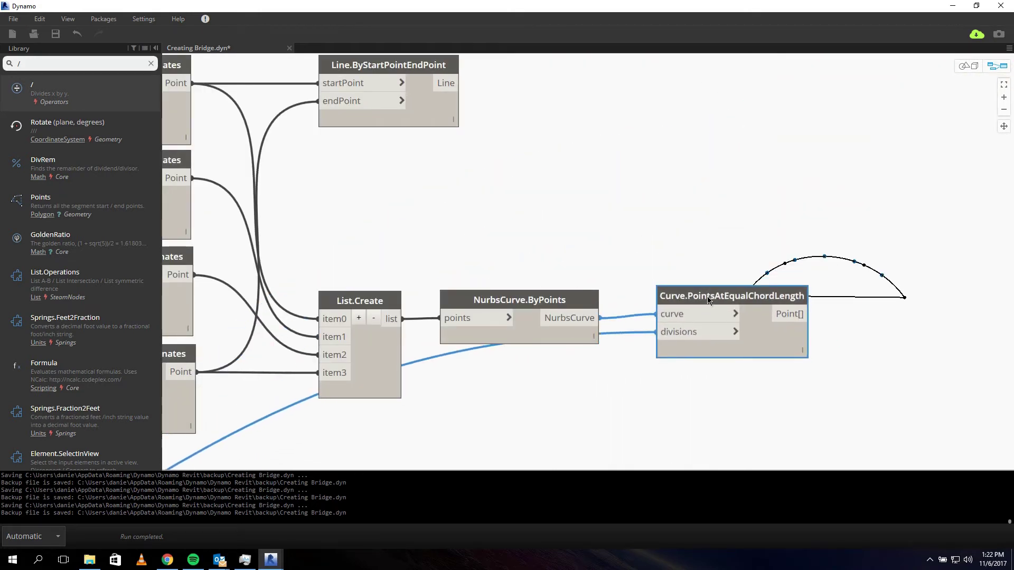
left_click(611, 210)
scroll(610, 211, "down", 3)
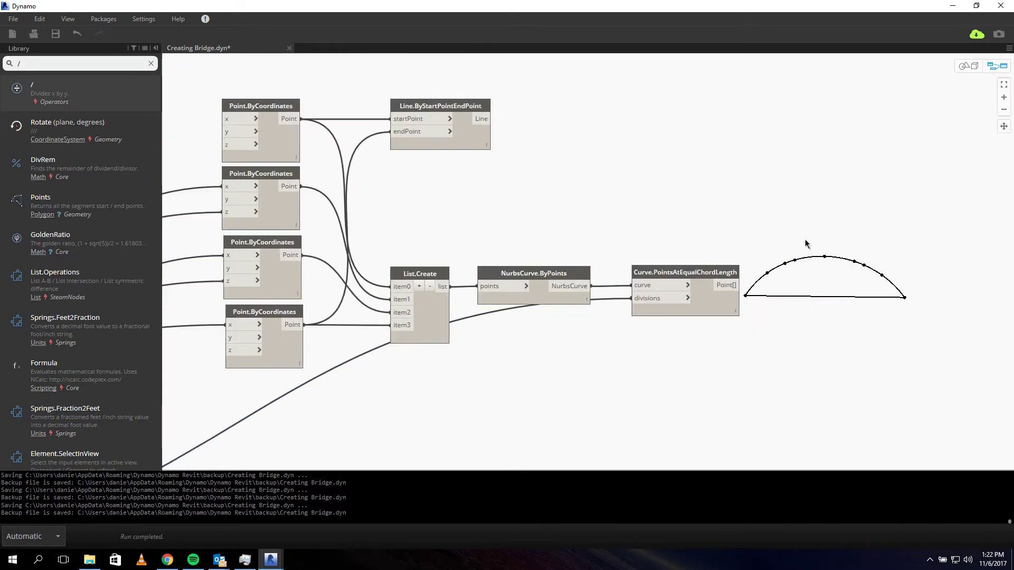
Enlarge the arch in the 3D geometry preview and examine how the division points are spaced along the curve
scroll(740, 267, "up", 2)
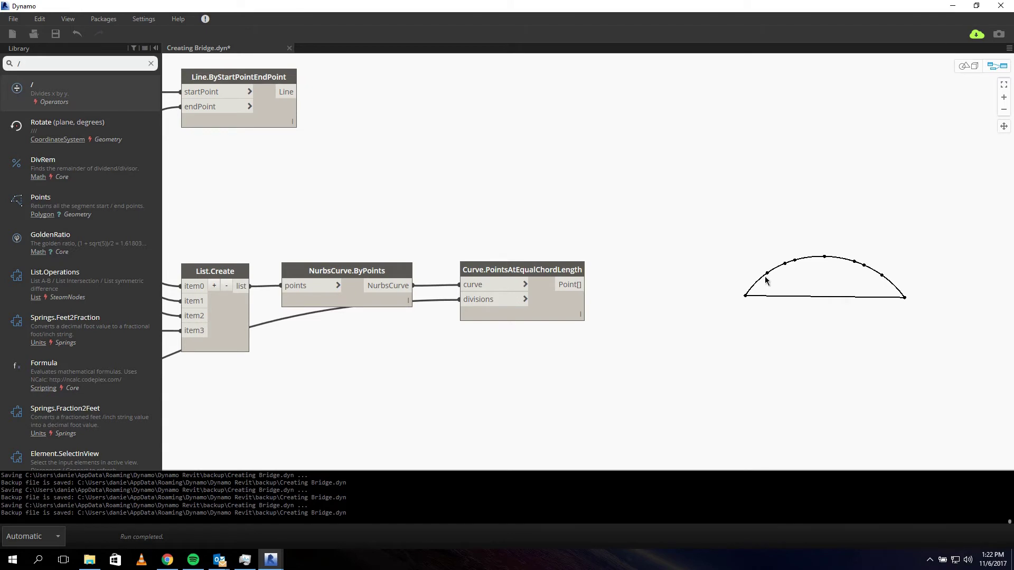
left_click(968, 66)
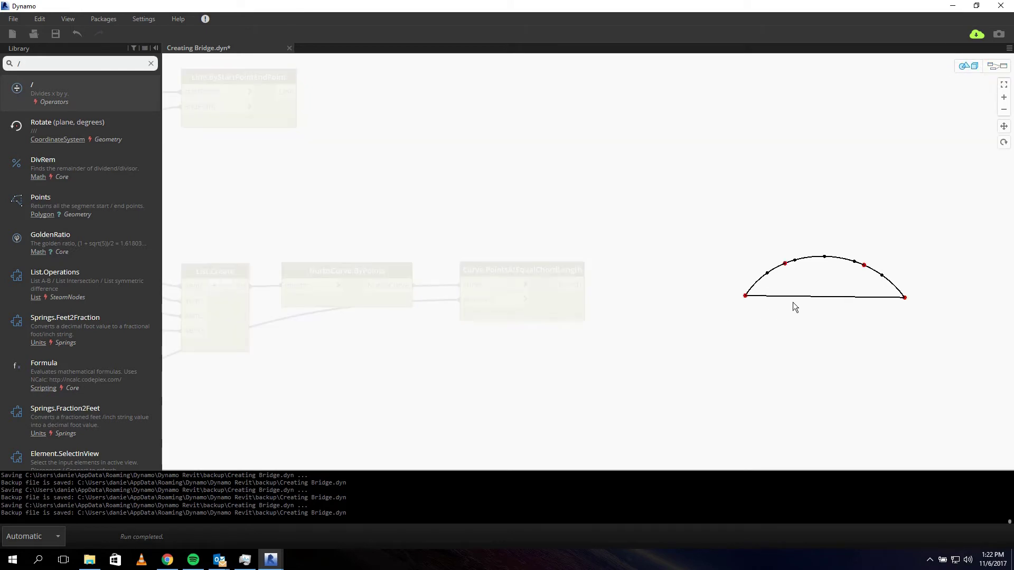
scroll(809, 277, "up", 2)
scroll(809, 276, "up", 1)
middle_click_drag(932, 290, 370, 312)
scroll(891, 299, "up", 1)
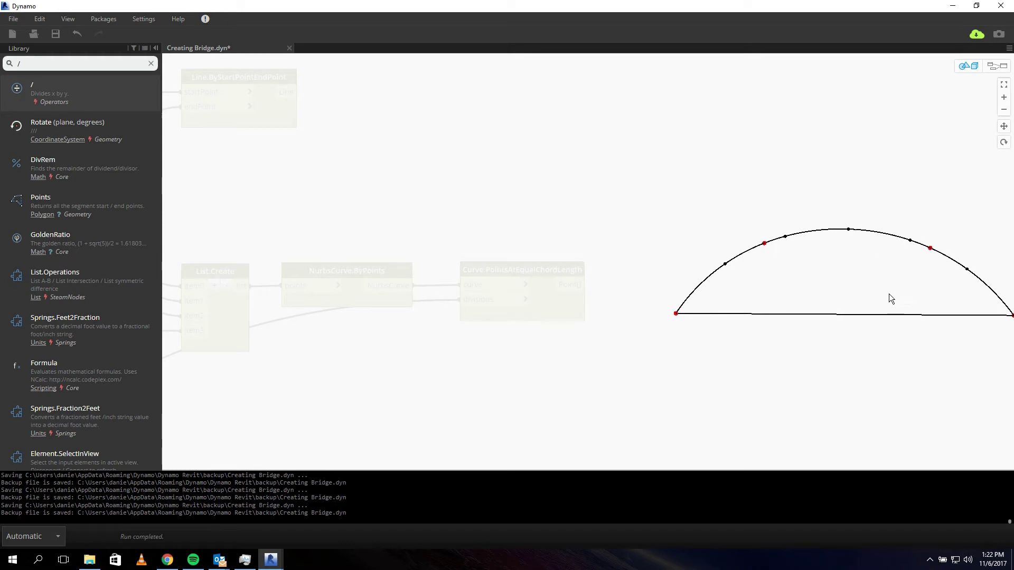
left_click(996, 65)
left_click_drag(726, 265, 726, 315)
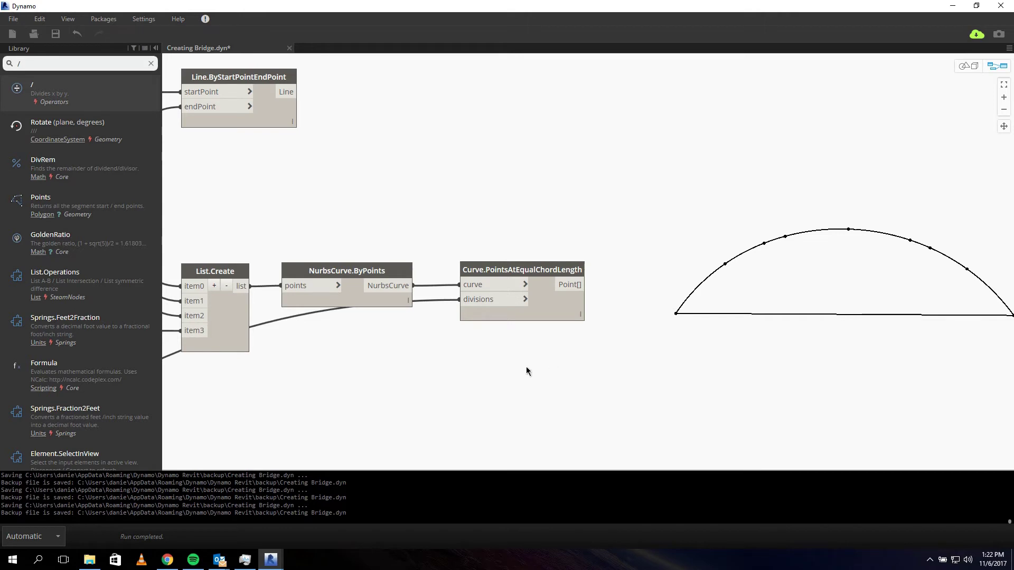
scroll(634, 345, "down", 2)
middle_click_drag(635, 345, 671, 325)
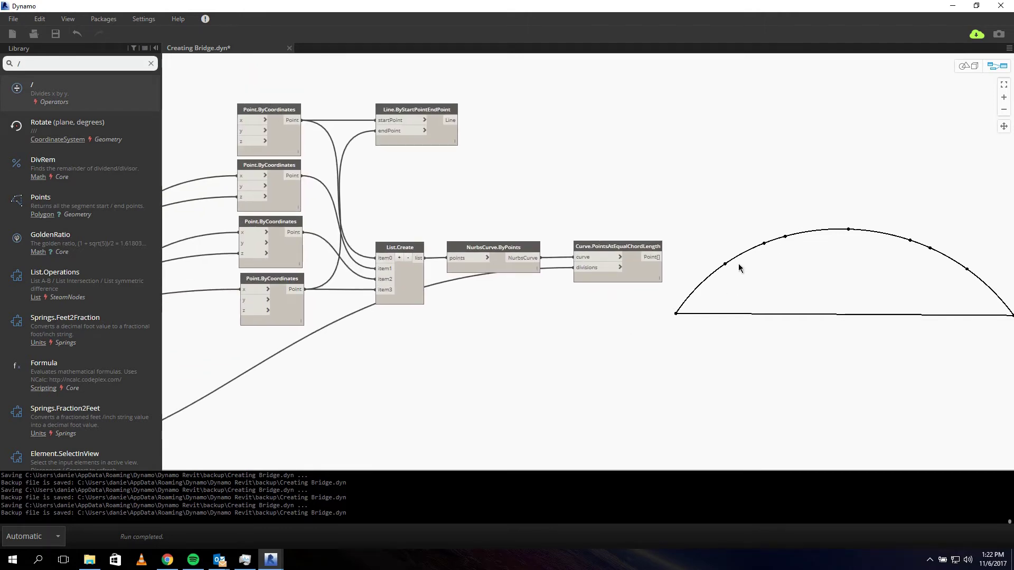
scroll(738, 271, "up", 2)
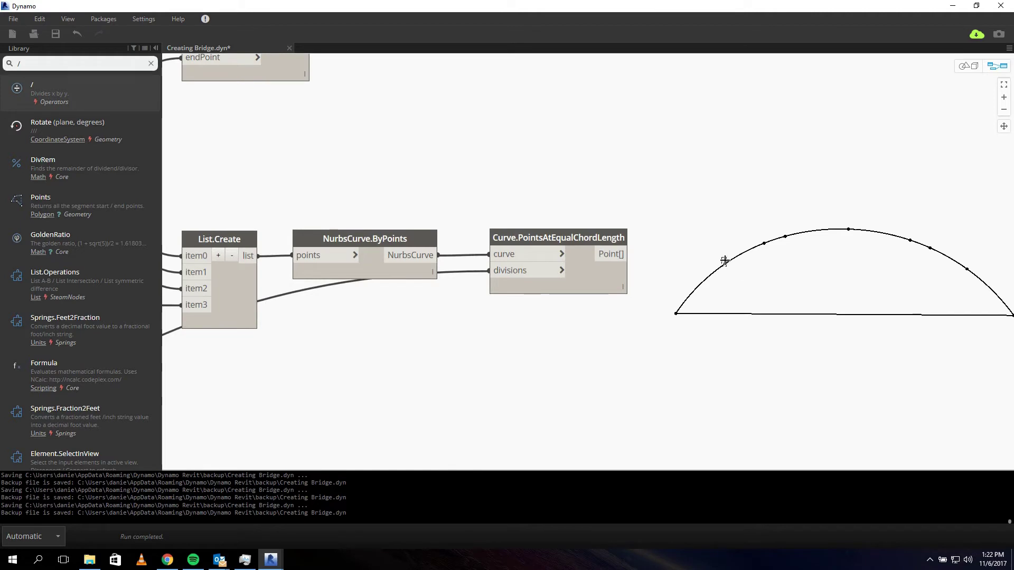
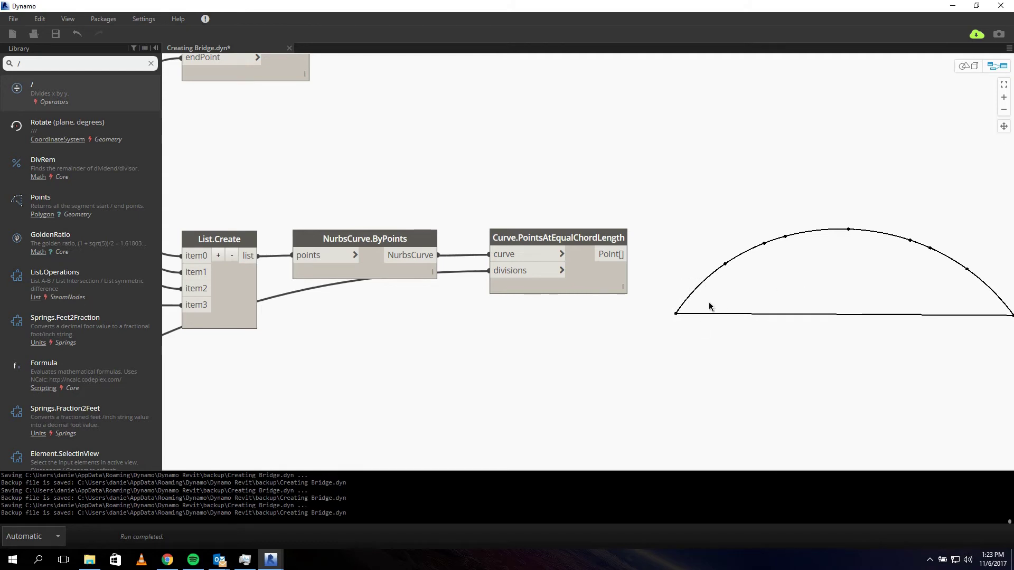
Search the node library for "point get" and place a Point.X node just below and beyond Curve.PointsAtEqualChordLength
middle_click_drag(843, 296, 811, 272)
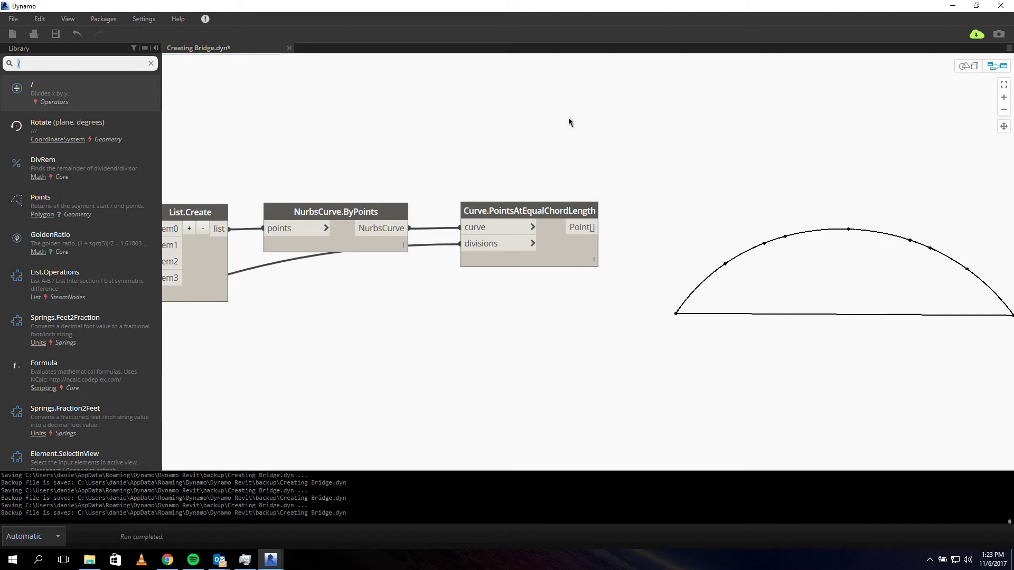
type("po")
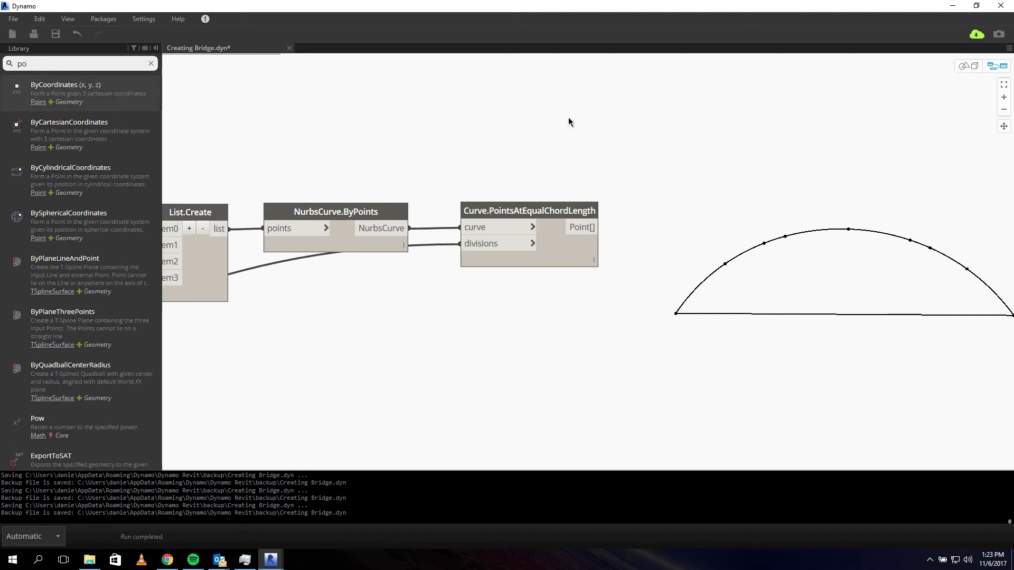
type("int get")
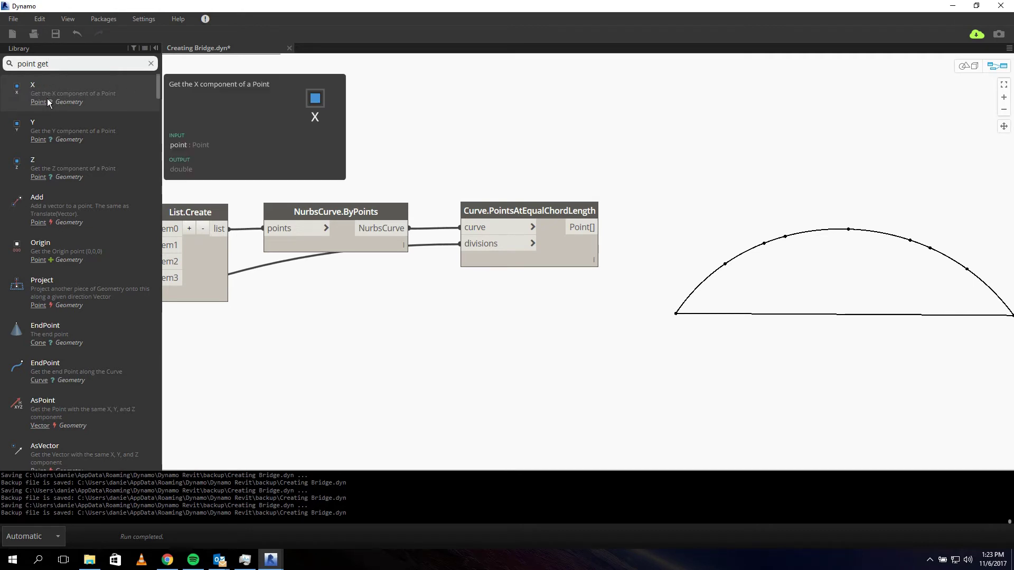
left_click(90, 93)
middle_click_drag(650, 240, 618, 235)
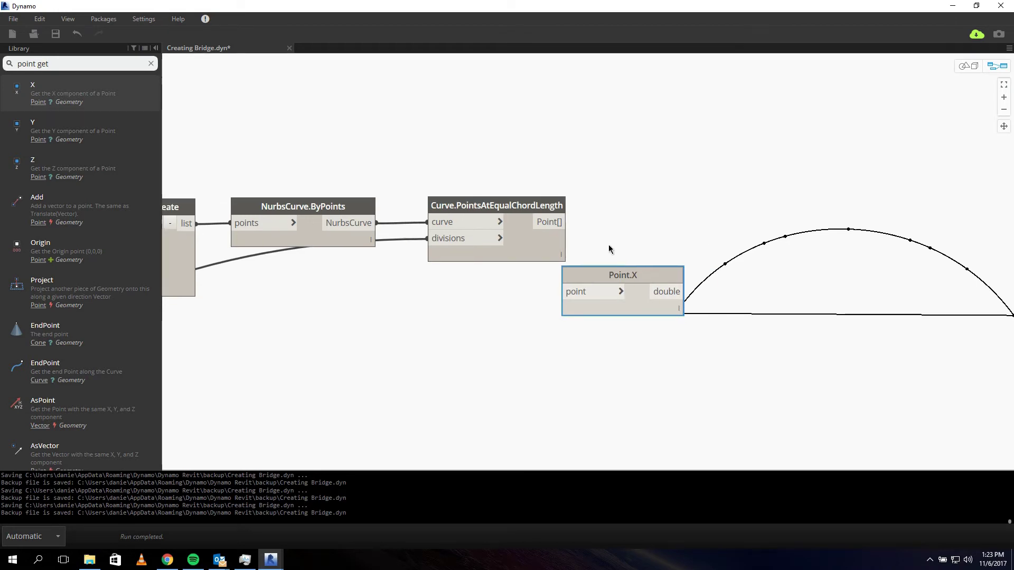
left_click_drag(625, 280, 655, 300)
Connect the Point[] output of Curve.PointsAtEqualChordLength to Point.X's point input and keep the list of X values displayed
mouse_move(492, 213)
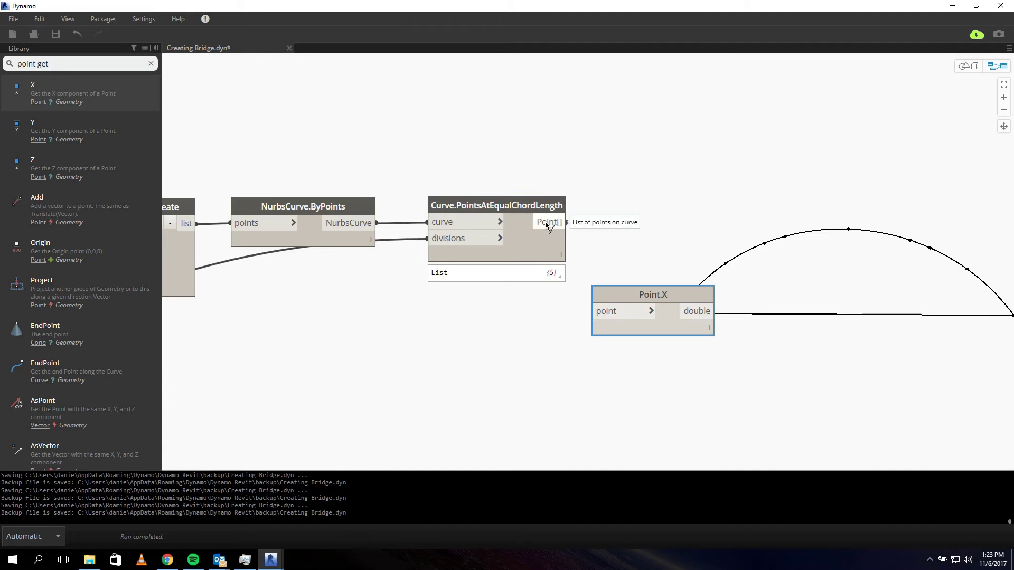
left_click_drag(552, 221, 608, 311)
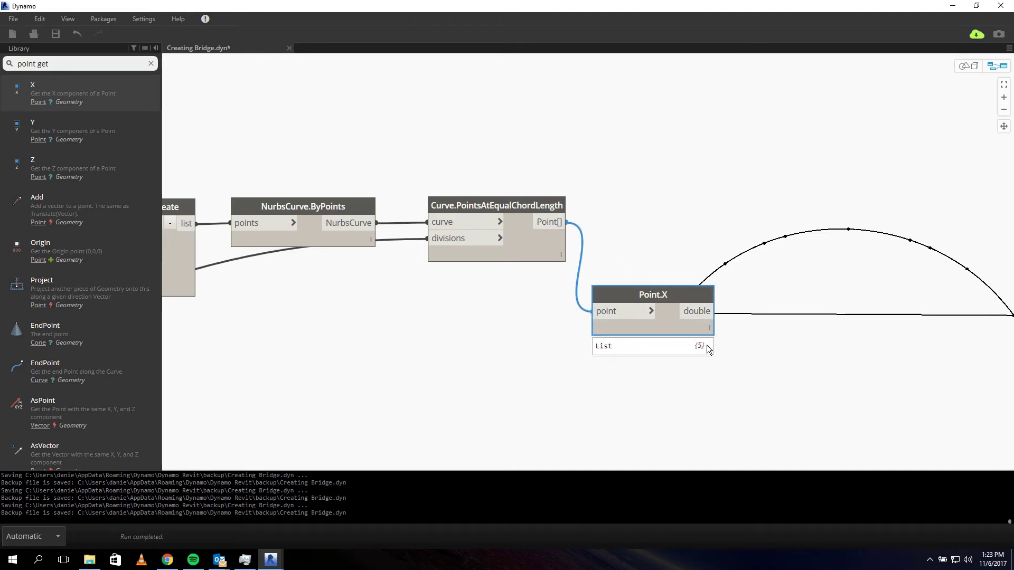
mouse_move(706, 346)
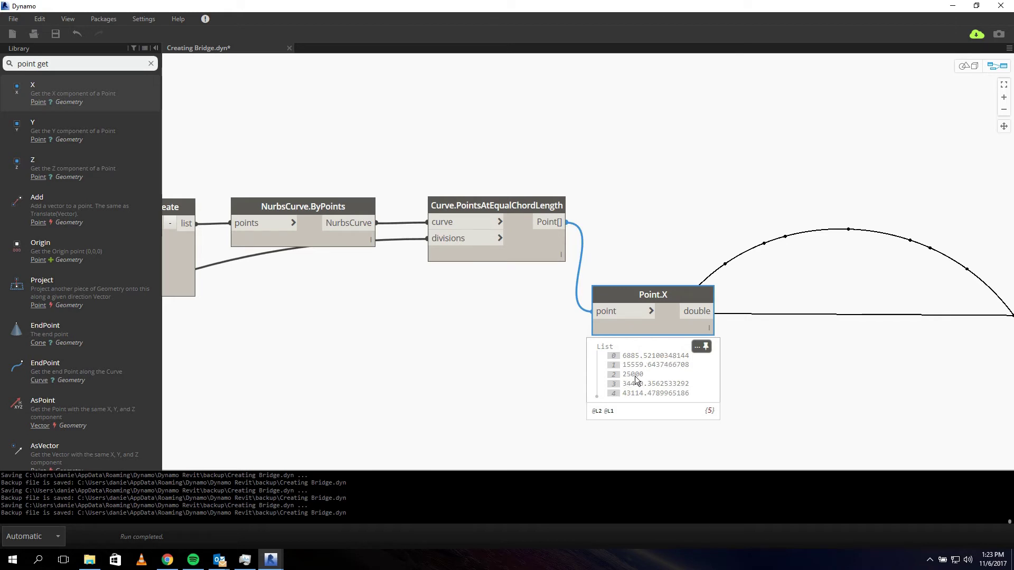
middle_click_drag(780, 323, 722, 311)
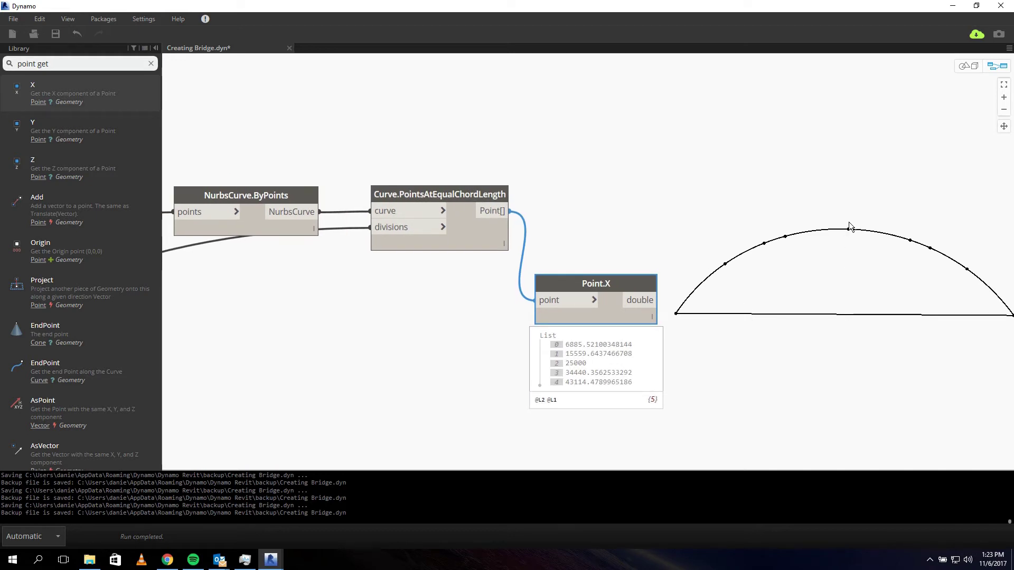
Move the Point.X node up so it lines up with Curve.PointsAtEqualChordLength
left_click_drag(613, 274, 634, 179)
left_click_drag(629, 109, 600, 99)
middle_click_drag(713, 127, 703, 215)
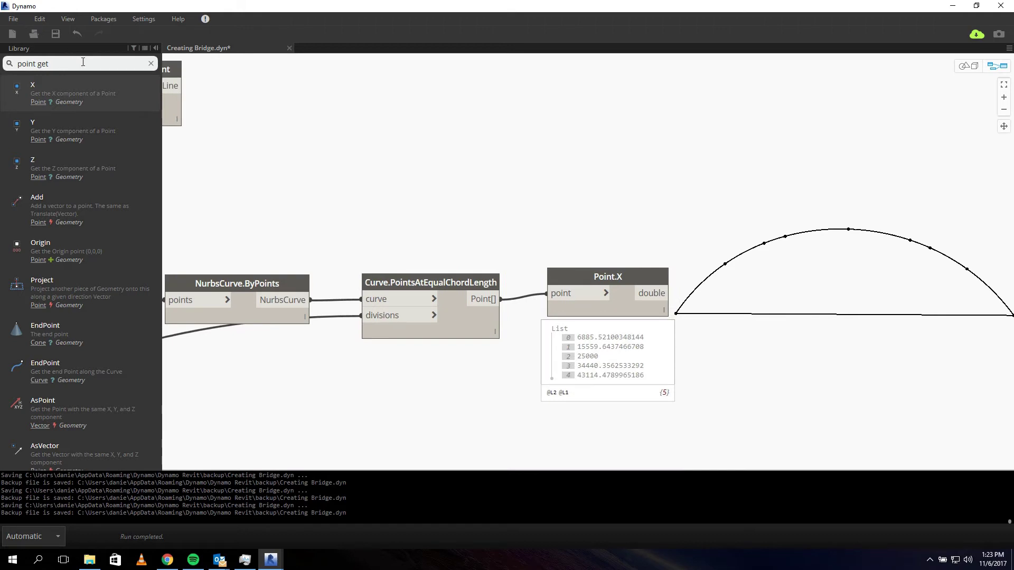
Replace the library search text with "curve." to look for curve nodes
key("BackSpace")
key("BackSpace")
key("BackSpace")
key("BackSpace")
key("BackSpace")
key("BackSpace")
key("BackSpace")
key("BackSpace")
key("BackSpace")
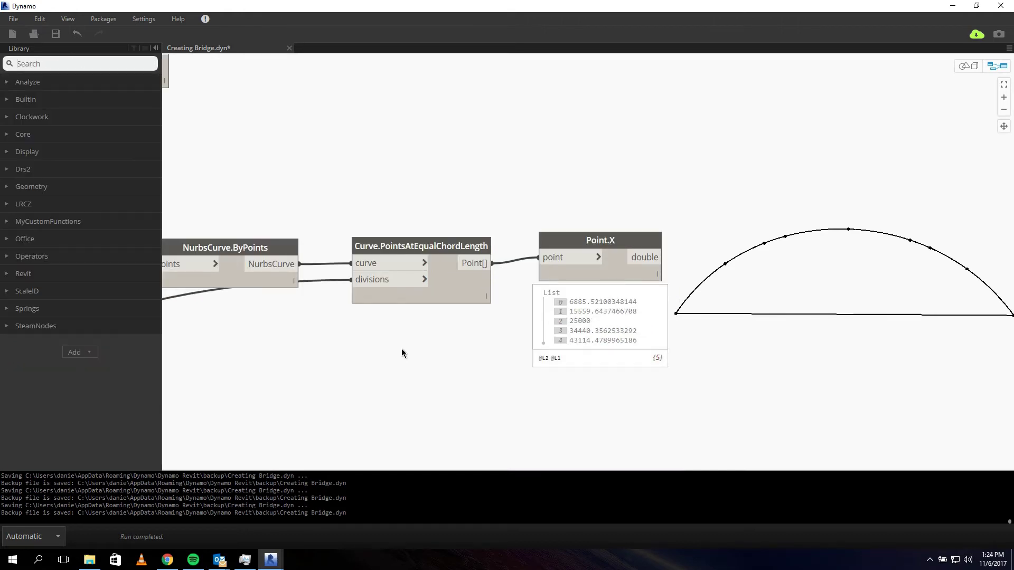
type("cuve.")
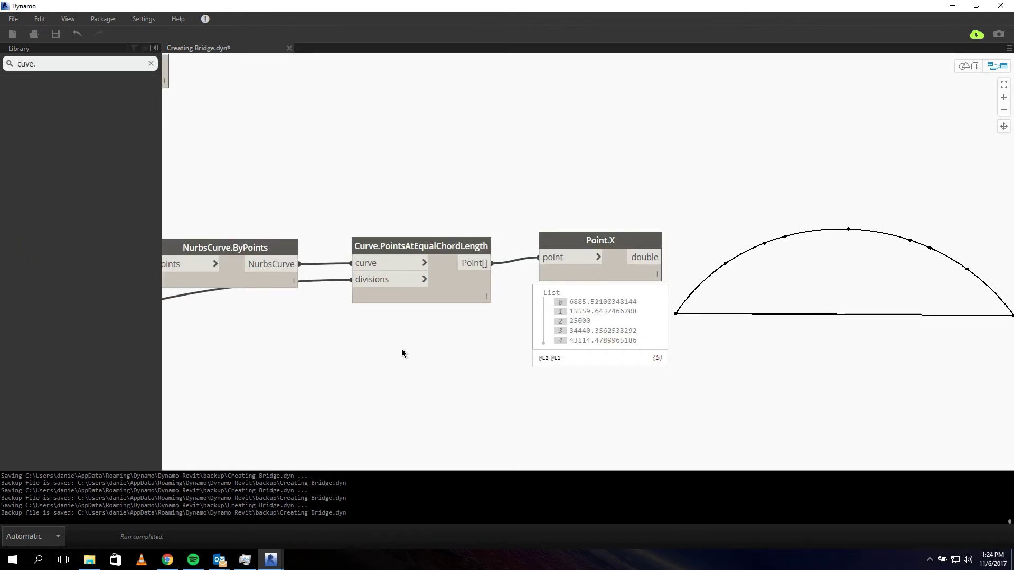
key("BackSpace")
type("r")
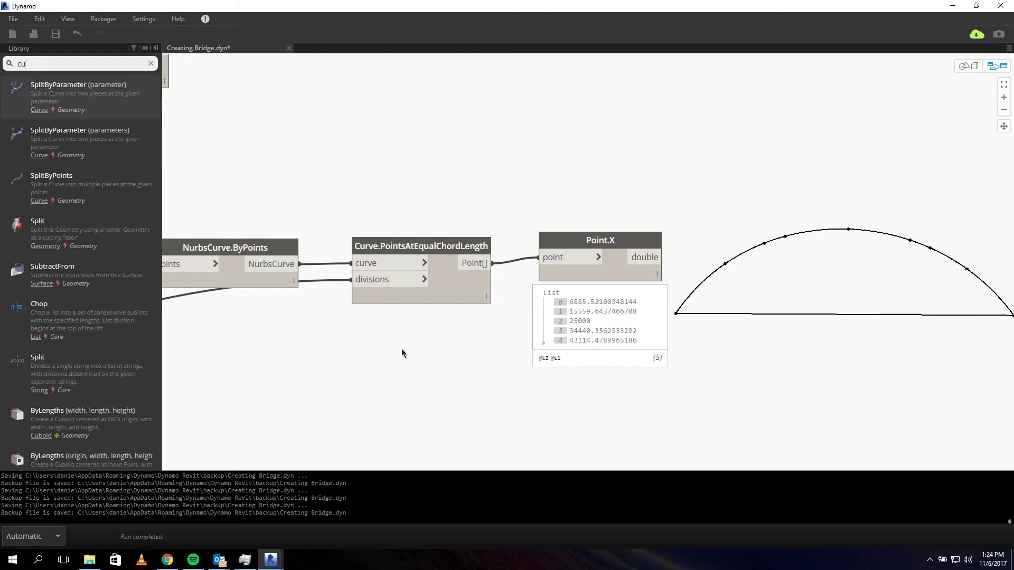
type("ve")
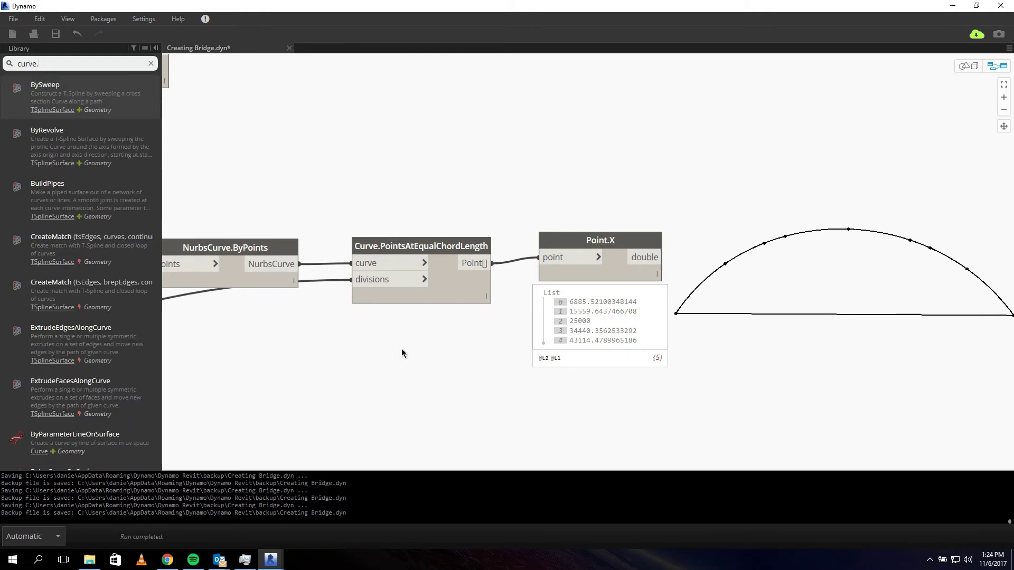
Search the library for "curve.point" and place a Curve.PointAtSegmentLength node beyond the Point.X node
type(".point")
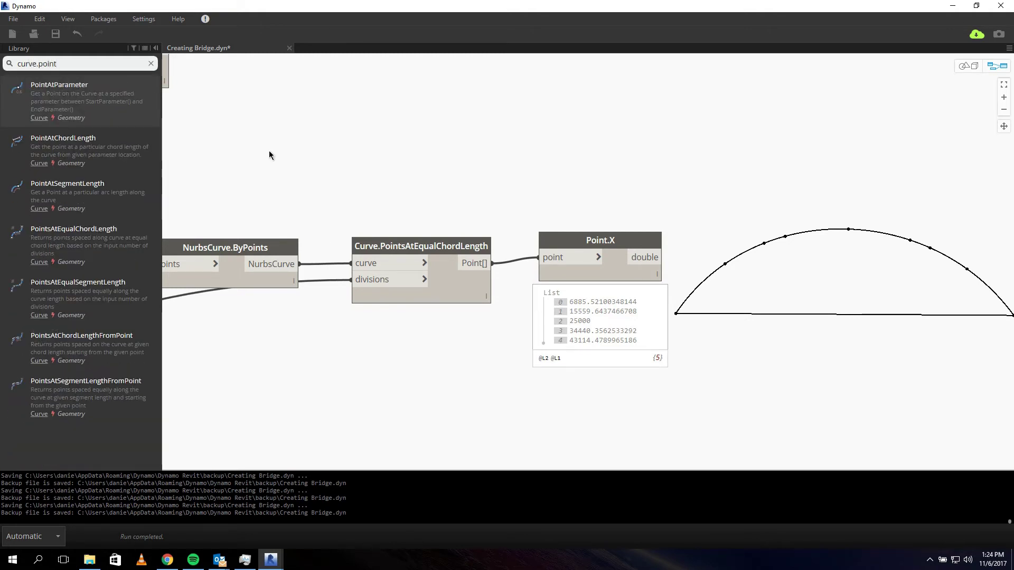
mouse_move(47, 145)
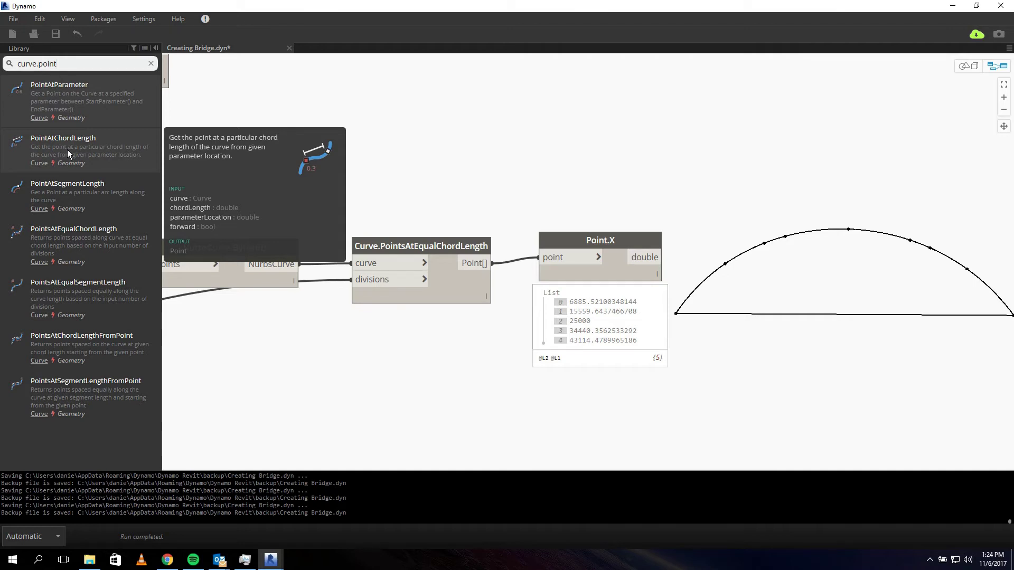
mouse_move(86, 192)
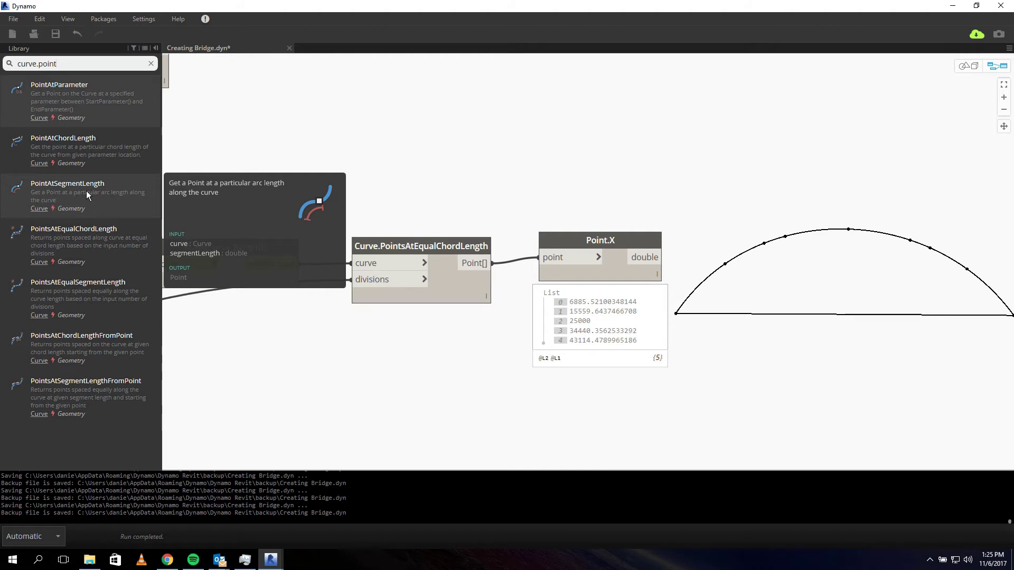
left_click(87, 195)
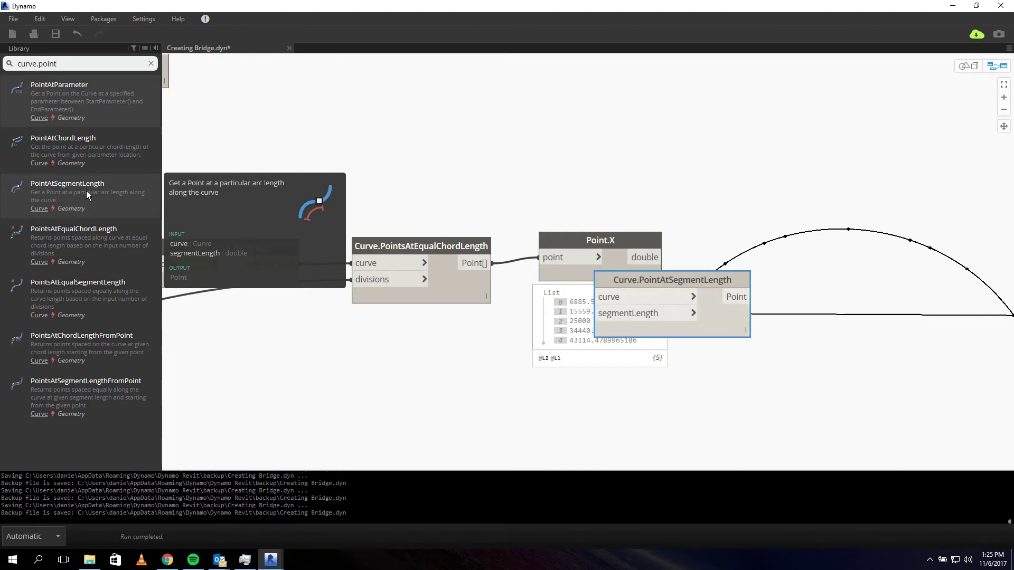
left_click_drag(689, 283, 861, 206)
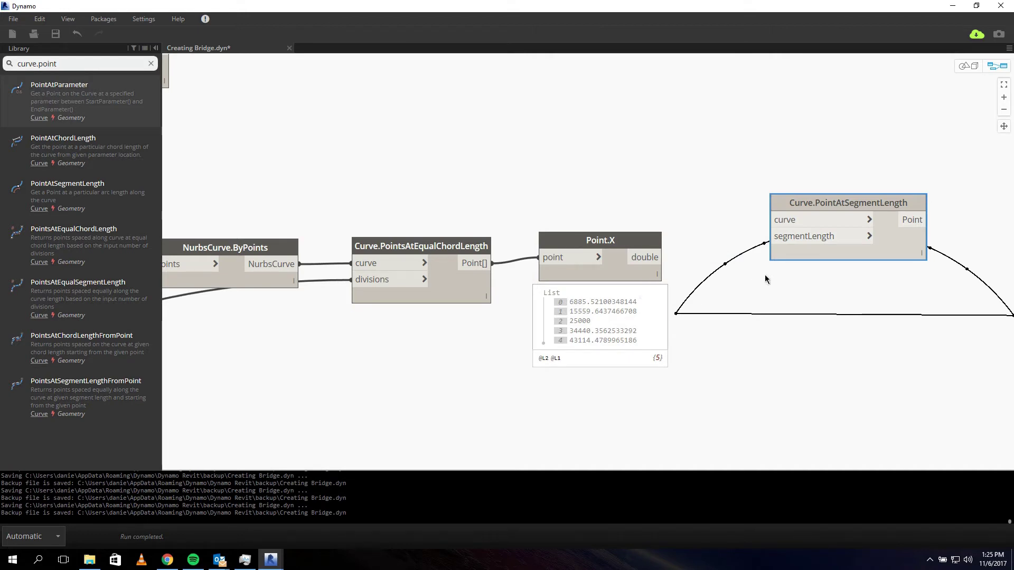
Connect the Point.X double output to the segmentLength input of Curve.PointAtSegmentLength and shift that node higher
middle_click_drag(746, 244, 640, 248)
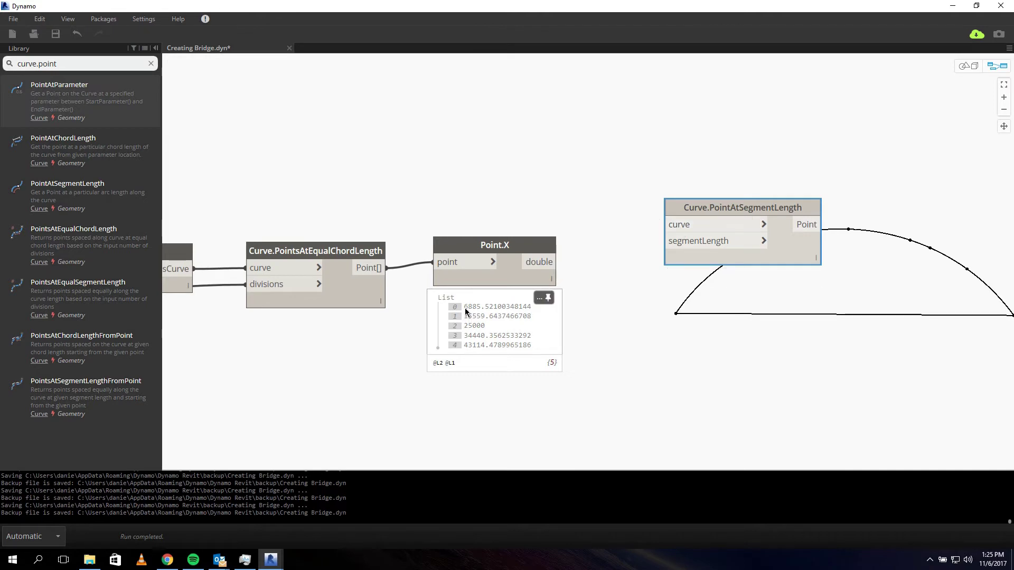
left_click_drag(539, 262, 687, 241)
left_click_drag(726, 204, 706, 157)
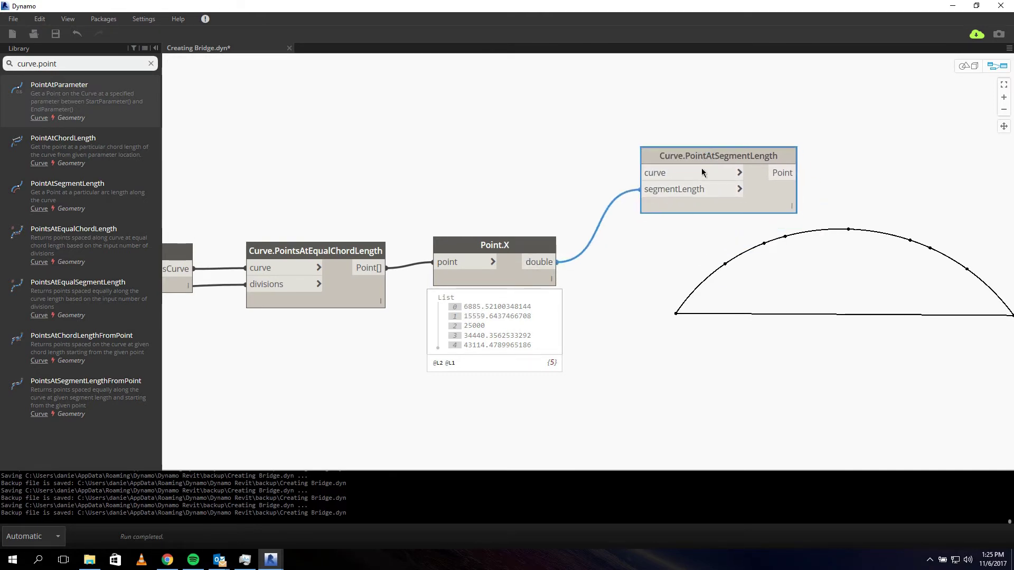
Connect the Line.ByStartPointEndPoint output to the curve input of Curve.PointAtSegmentLength, and raise the Point.X node between the two rows
scroll(716, 342, "down", 4)
middle_click_drag(477, 239, 409, 254)
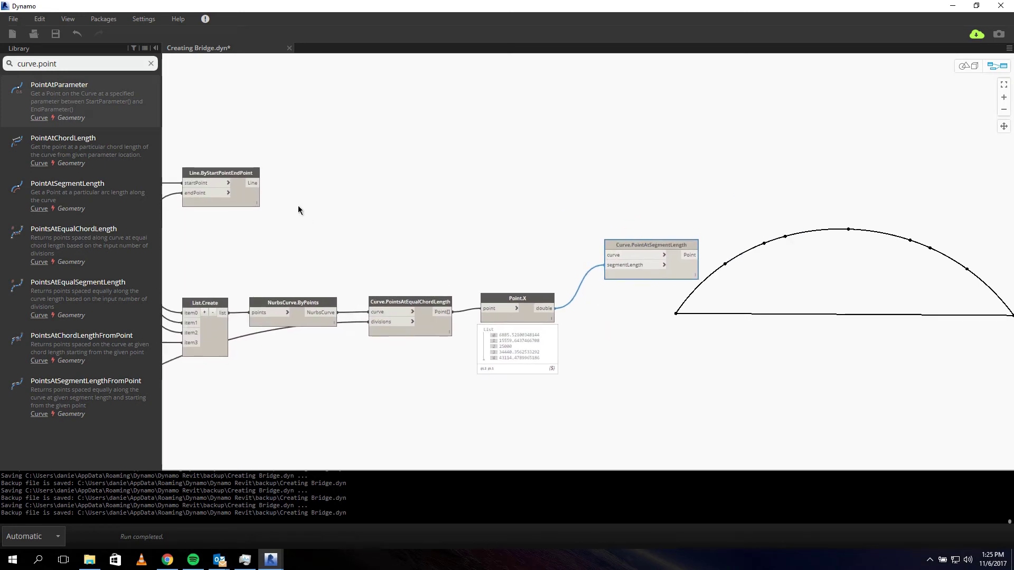
left_click(832, 321)
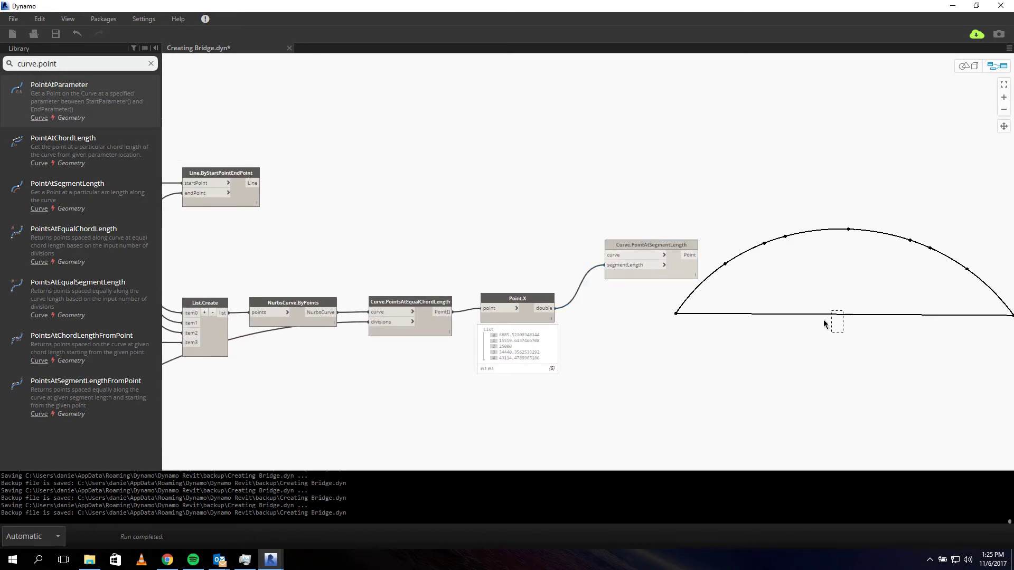
left_click(236, 173)
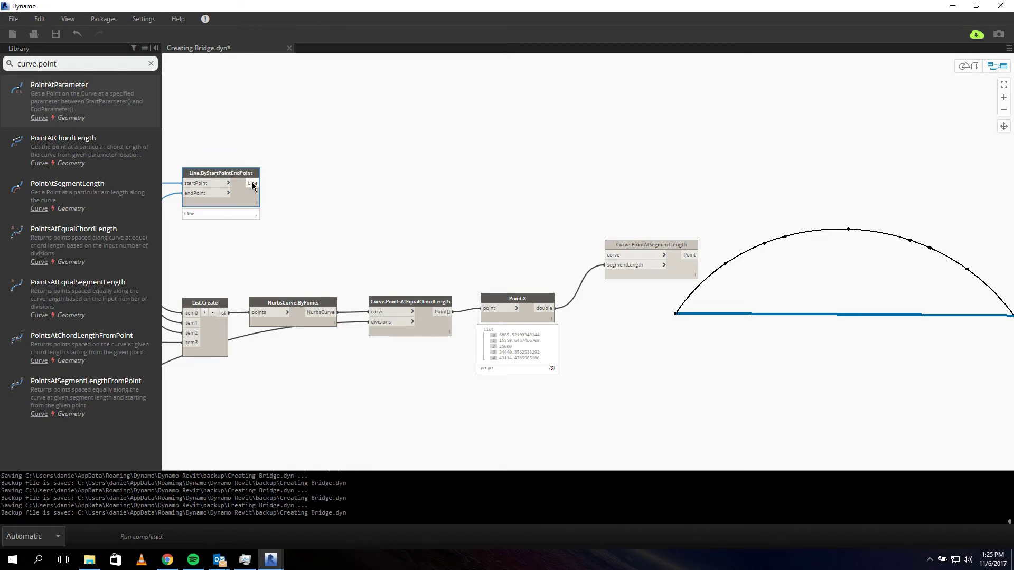
left_click_drag(259, 183, 628, 168)
left_click(853, 327)
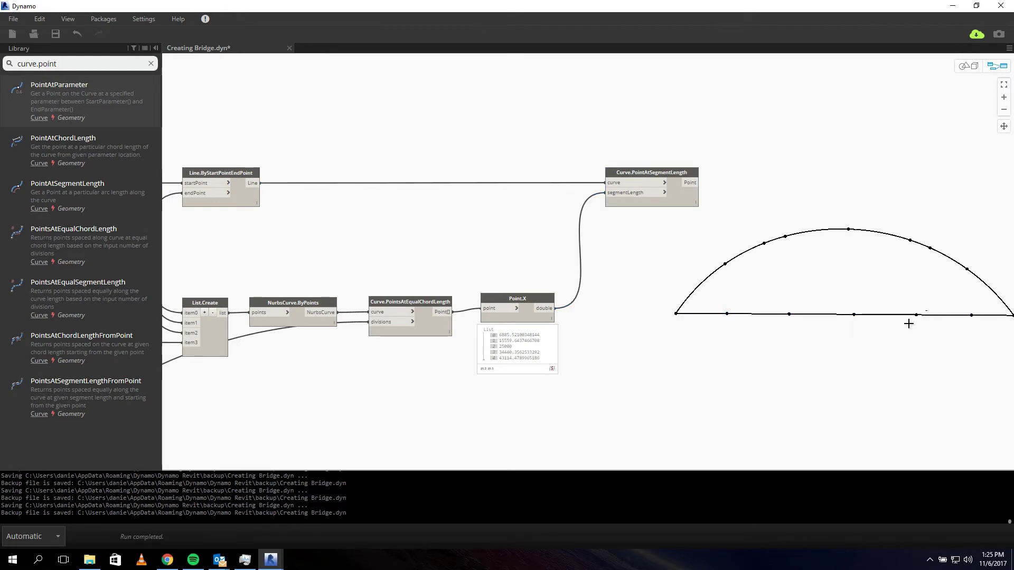
left_click_drag(866, 312, 850, 323)
left_click_drag(491, 300, 490, 229)
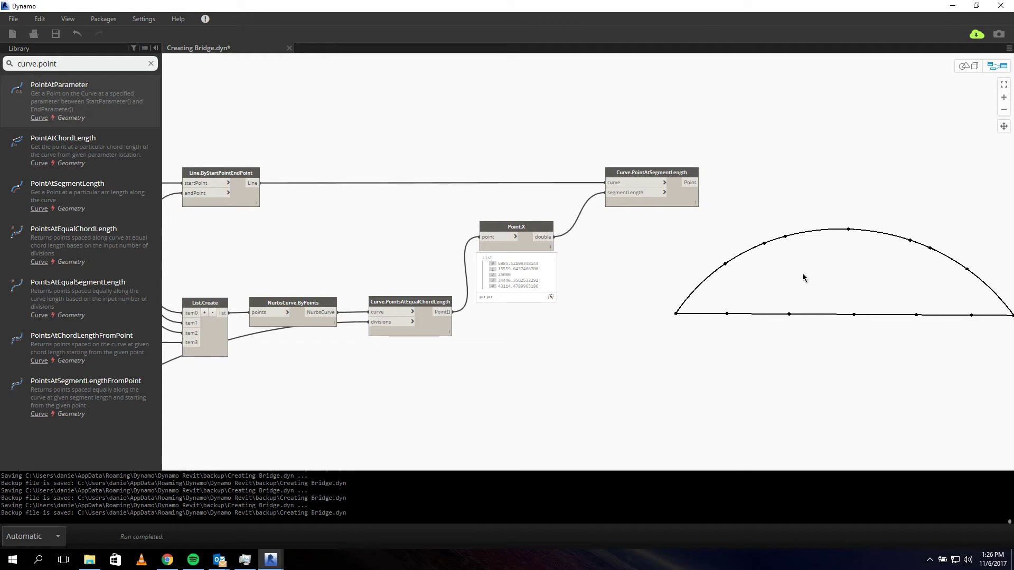
middle_click_drag(848, 262, 789, 270)
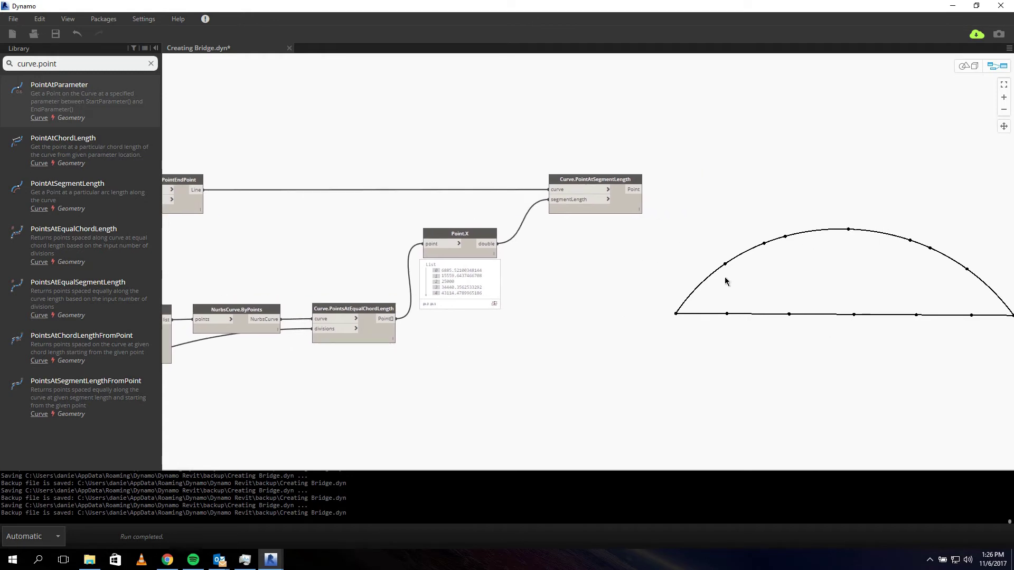
Inspect the geometry preview, then switch to Revit and examine from the front whether the arch and baseline points align vertically
left_click(969, 65)
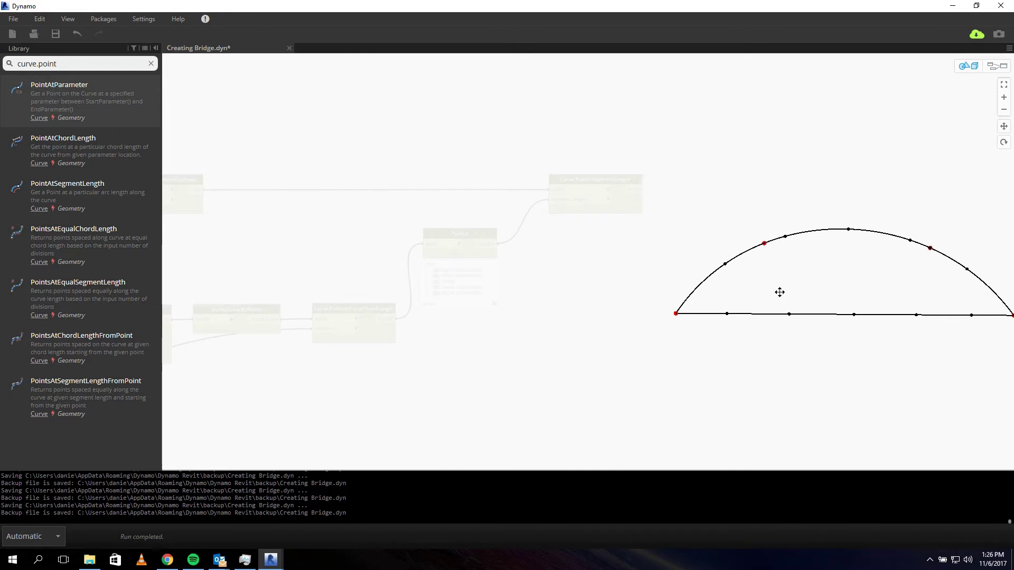
mouse_move(780, 292)
right_mouse_down()
mouse_move(812, 294)
mouse_move(787, 289)
right_mouse_up()
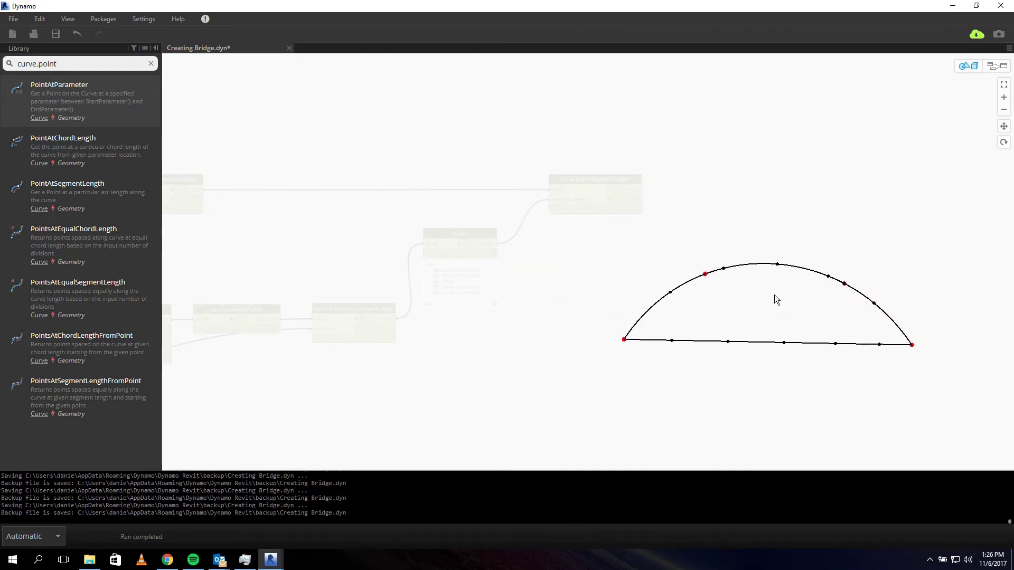
left_click(996, 66)
left_click(977, 5)
left_click_drag(686, 166, 1013, 269)
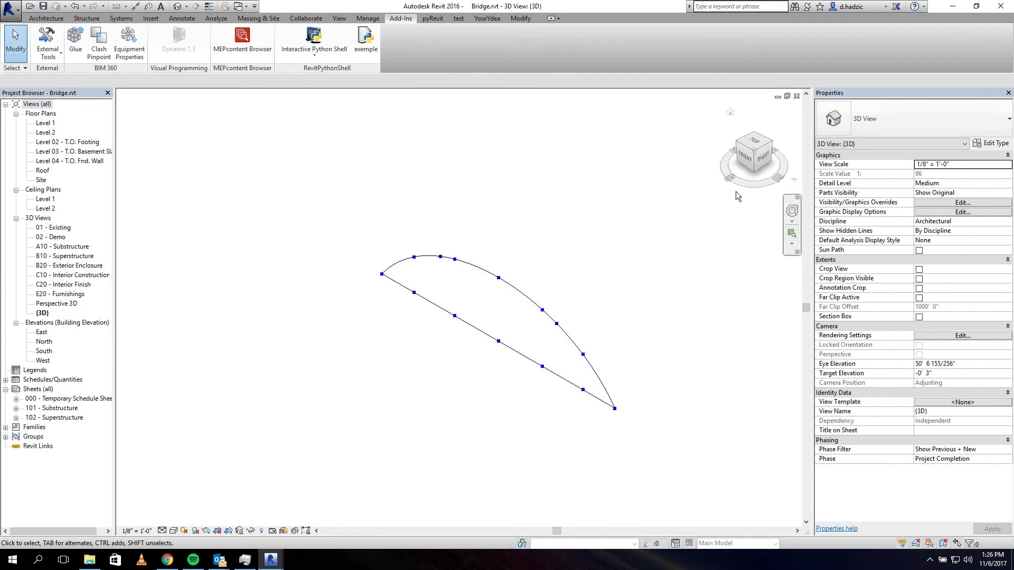
left_click(746, 161)
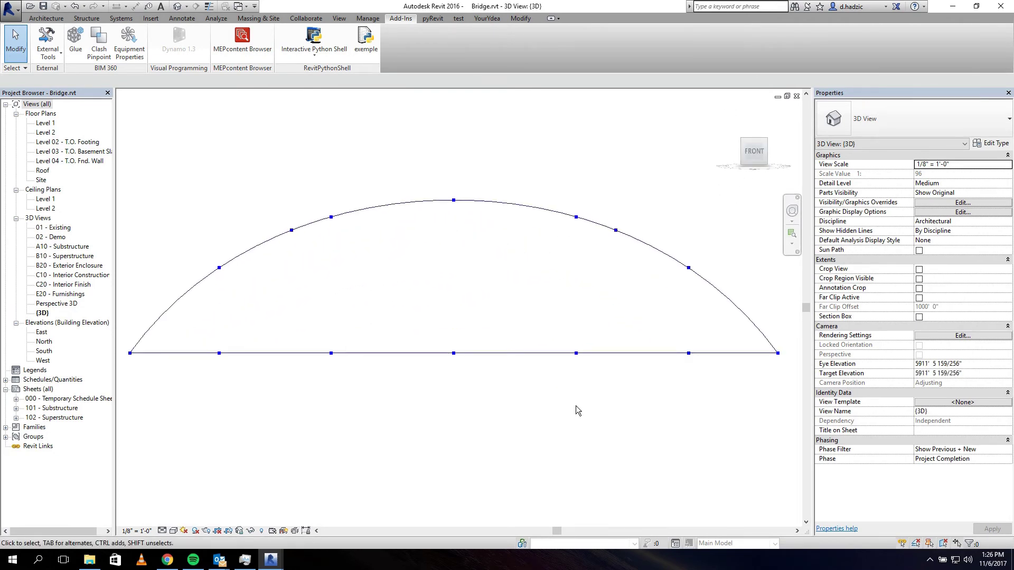
left_click_drag(575, 406, 576, 187)
left_click_drag(451, 392, 454, 168)
middle_click_drag(495, 143, 495, 195)
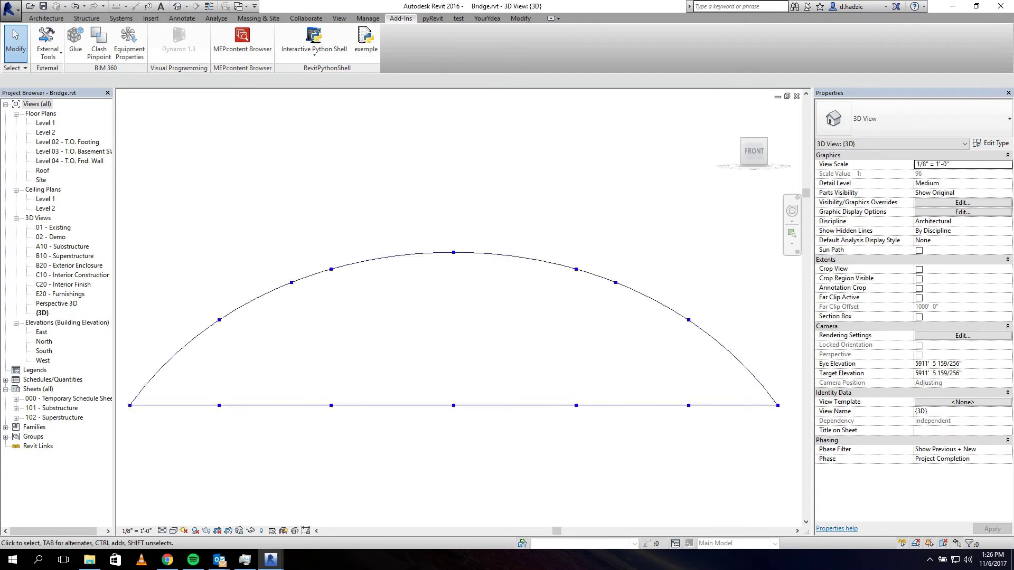
left_click_drag(448, 425, 582, 285)
left_click_drag(1013, 369, 401, 0)
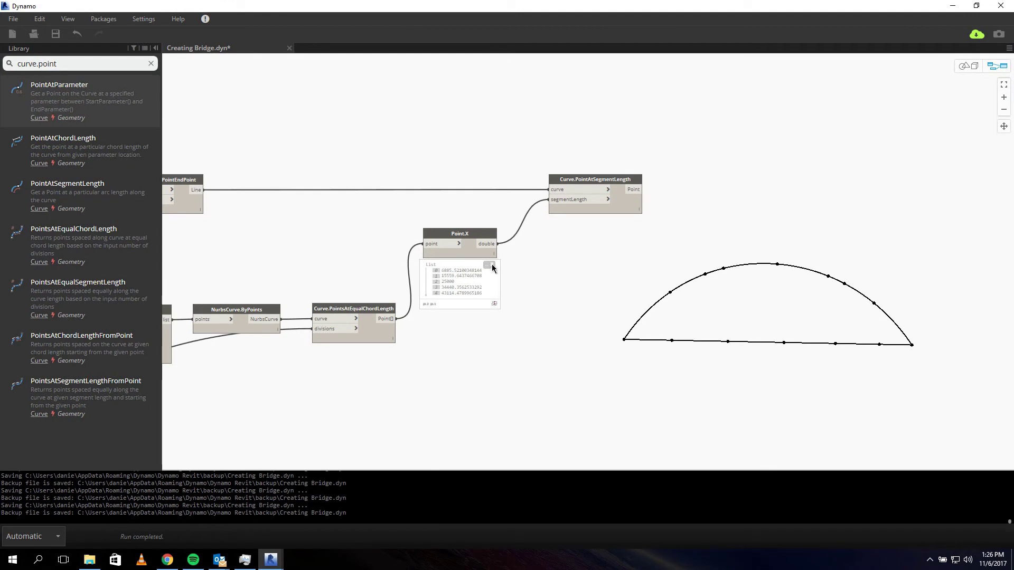
Return to the Dynamo graph and unpin the output preview of the Point.X node
left_click(492, 266)
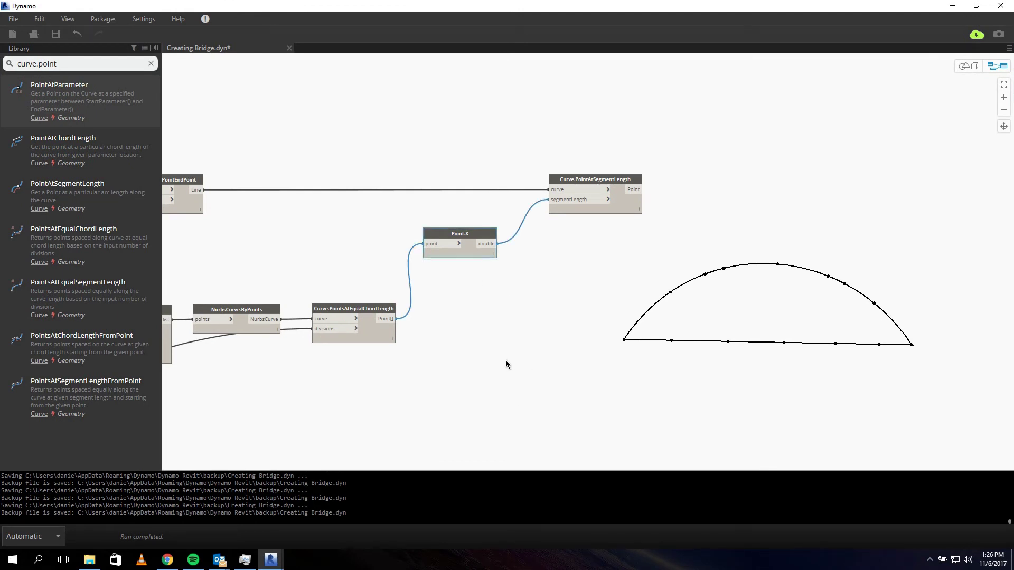
middle_click_drag(505, 364, 532, 310)
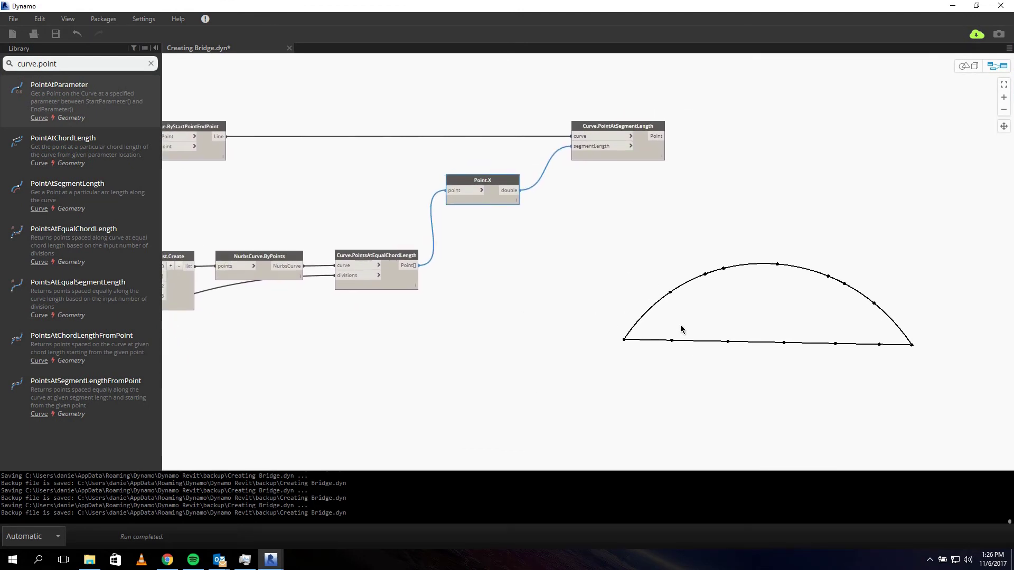
left_click(671, 294)
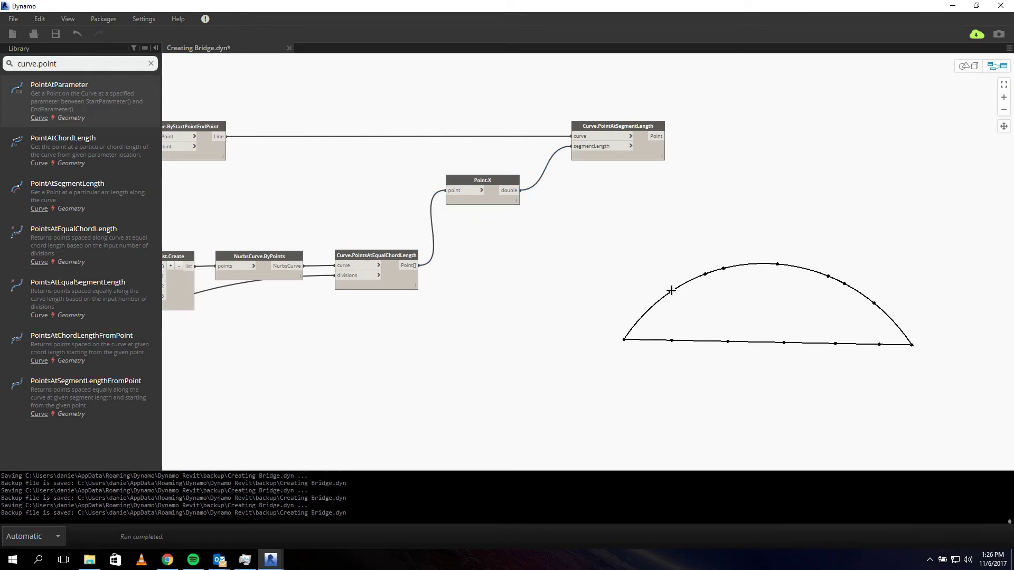
double_click(674, 340)
left_click_drag(684, 336, 595, 366)
left_click(639, 335)
Search the library for "line by" and place a new Line.ByStartPointEndPoint node beyond Curve.PointAtSegmentLength
left_click(69, 63)
type("line by")
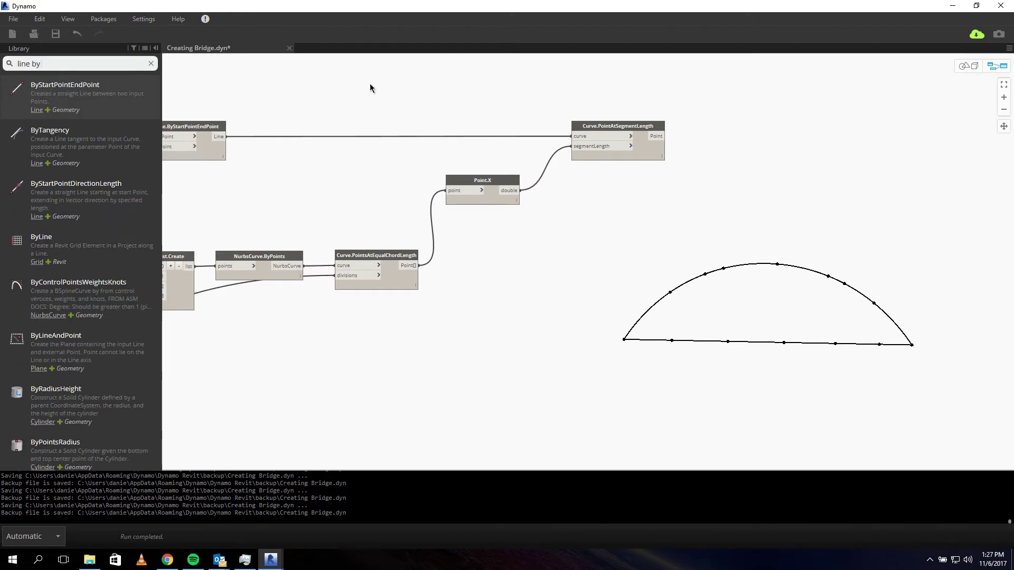
left_click(122, 92)
left_click_drag(681, 305, 729, 283)
left_click_drag(792, 245, 814, 207)
left_click_drag(711, 284, 797, 206)
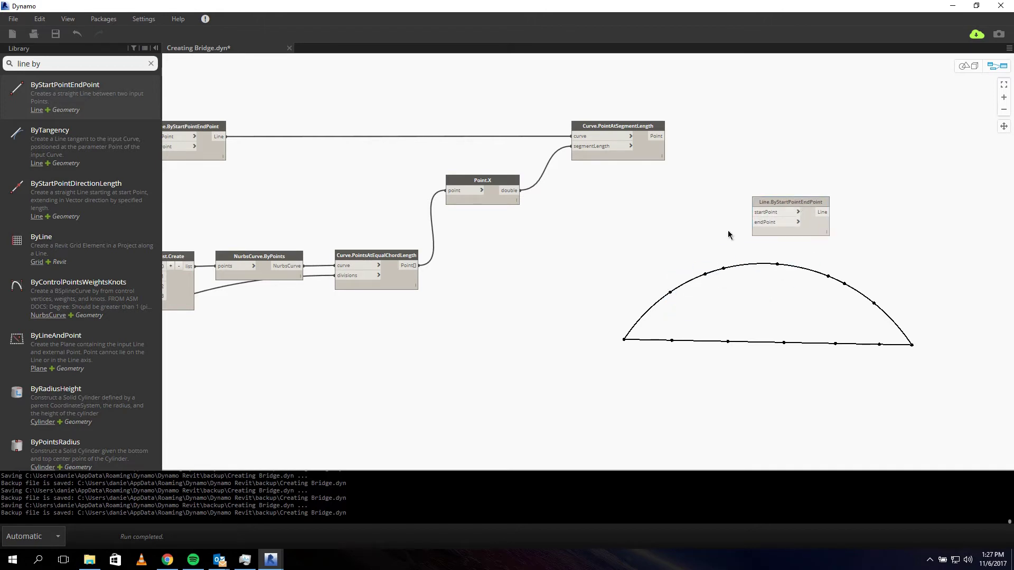
Connect the Curve.PointAtSegmentLength output to the new line node's startPoint and the Curve.PointsAtEqualChordLength output to its endPoint
left_click(654, 126)
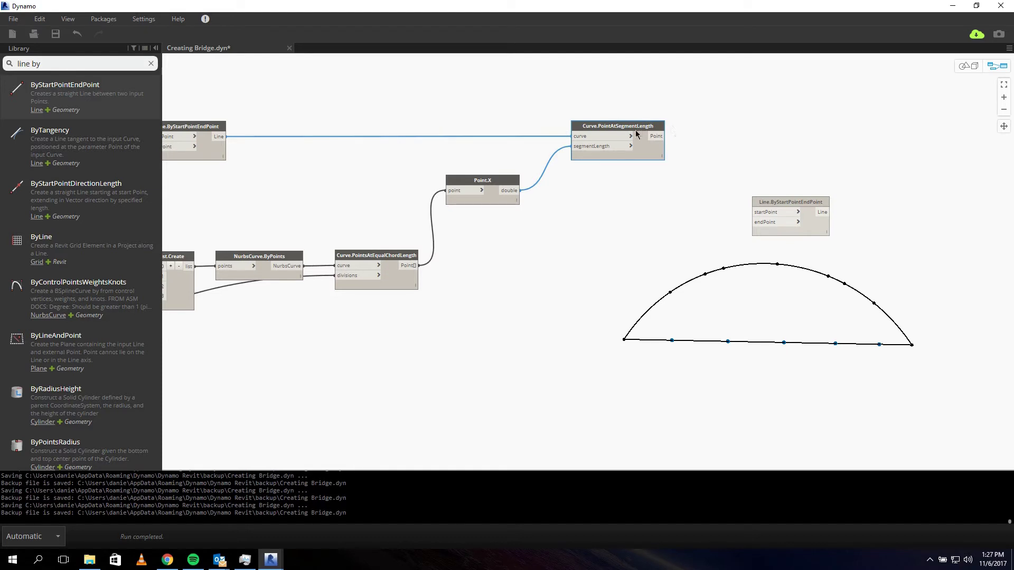
left_click(441, 324)
mouse_move(376, 263)
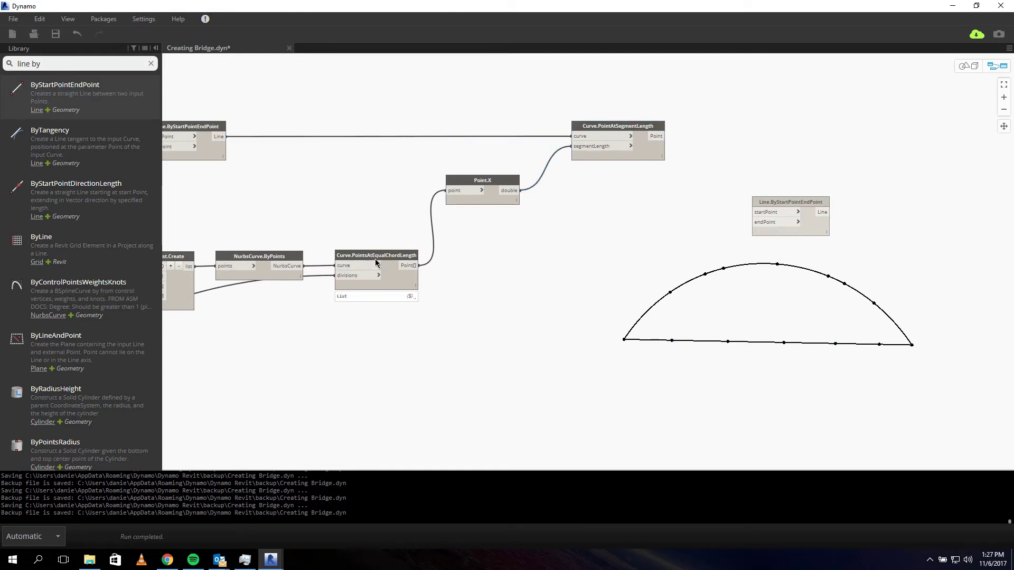
left_click_drag(664, 136, 803, 227)
left_click(764, 213)
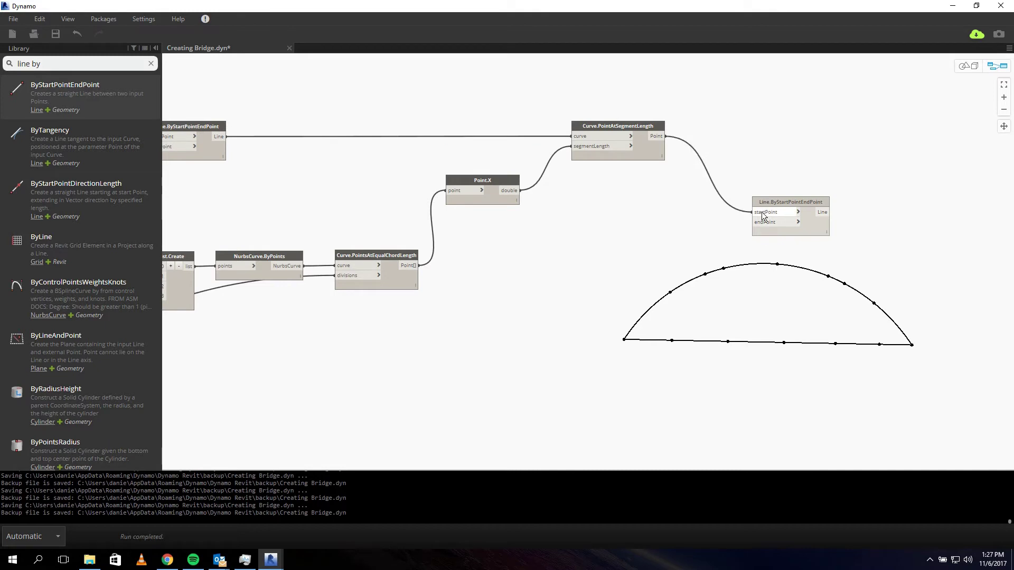
left_click(420, 265)
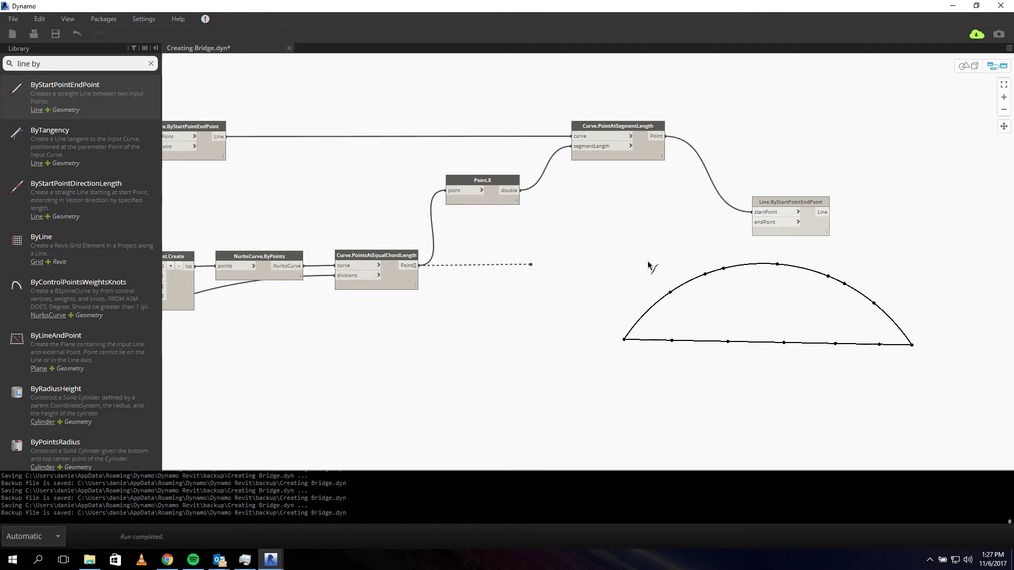
left_click(753, 222)
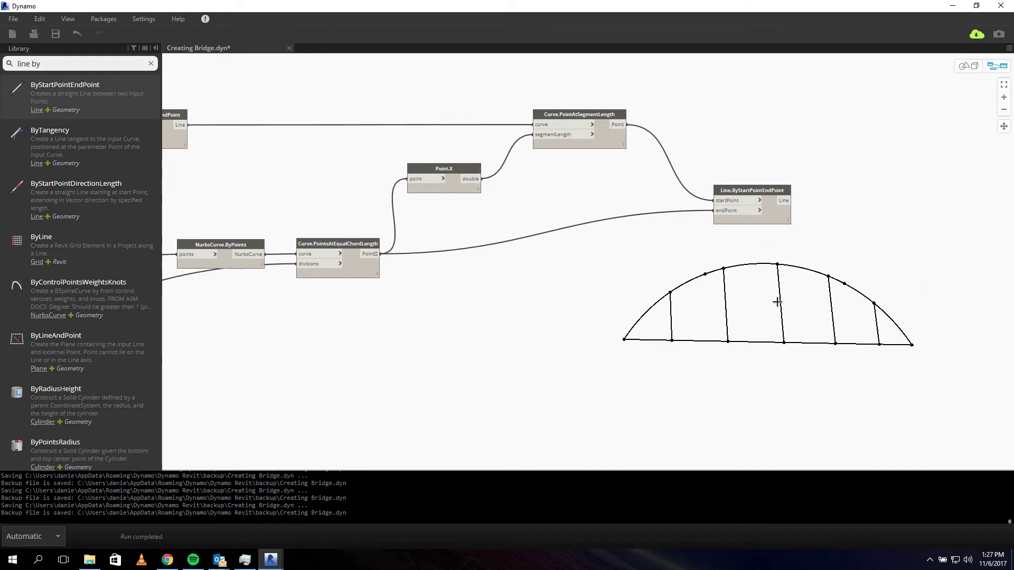
Move the new Line.ByStartPointEndPoint node lower, level with the Curve.PointsAtEqualChordLength node
left_click_drag(777, 302, 725, 348)
left_click_drag(750, 189, 701, 230)
left_click(654, 112)
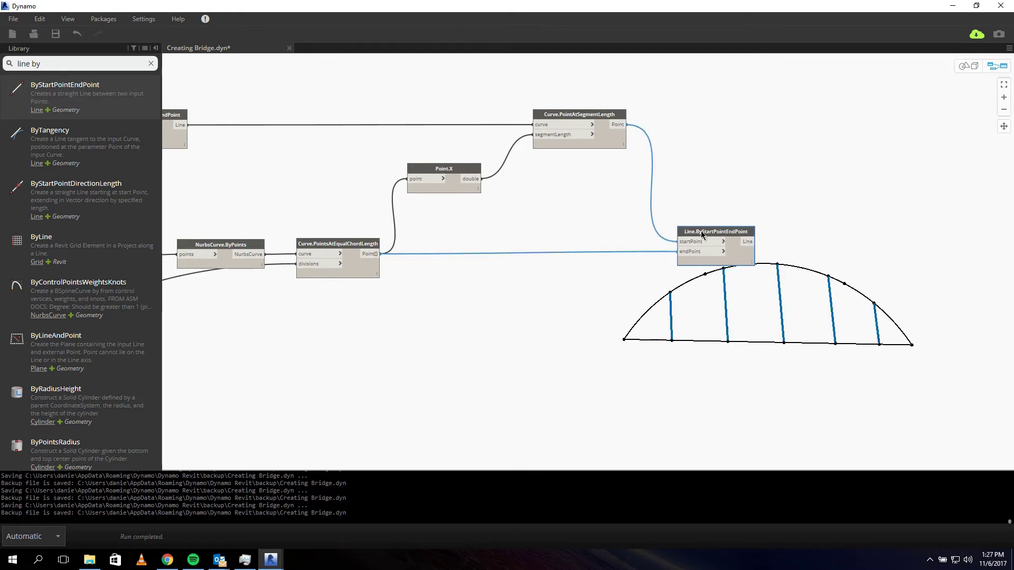
left_click(768, 184)
Review the overall node graph and examine the arch with its vertical lines in the geometry preview
scroll(825, 220, "down", 6)
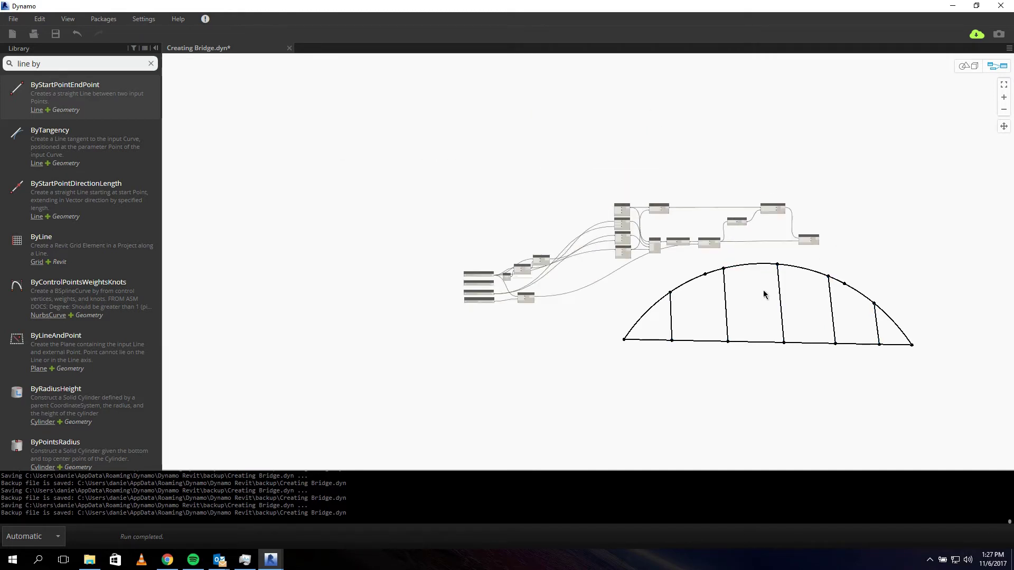
scroll(763, 290, "up", 3)
scroll(822, 260, "up", 2)
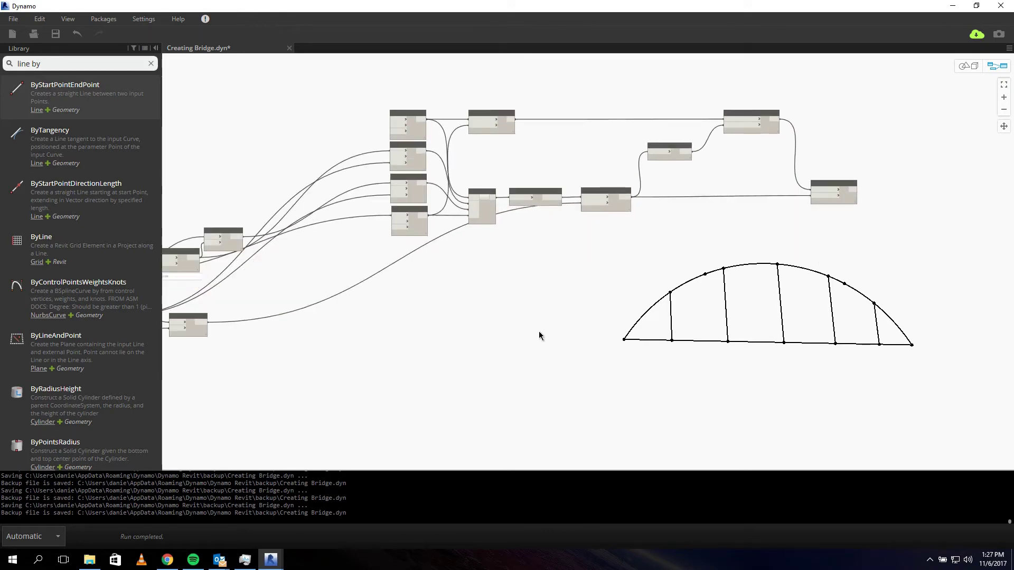
middle_click_drag(539, 333, 604, 322)
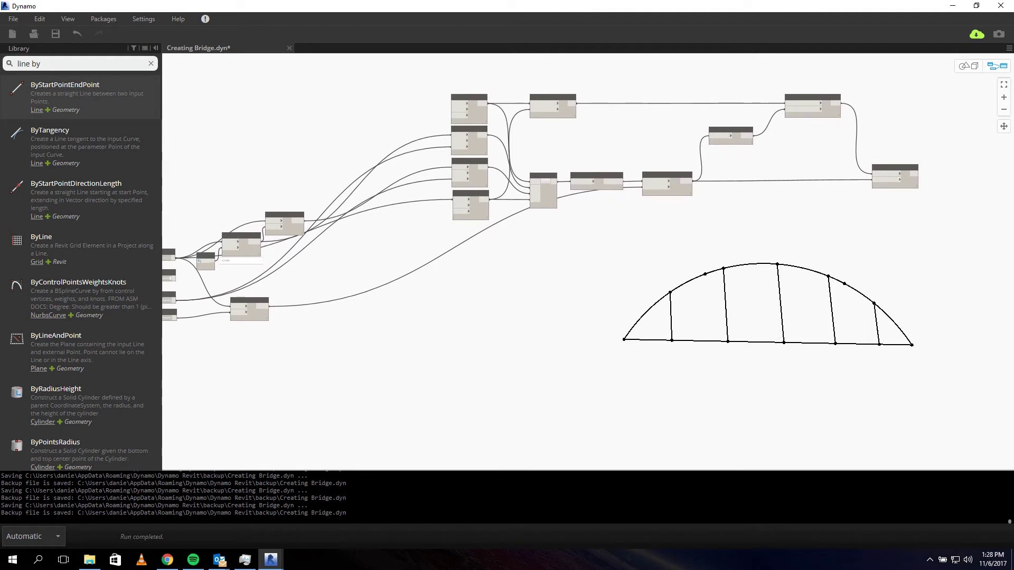
left_click(970, 66)
scroll(761, 293, "up", 1)
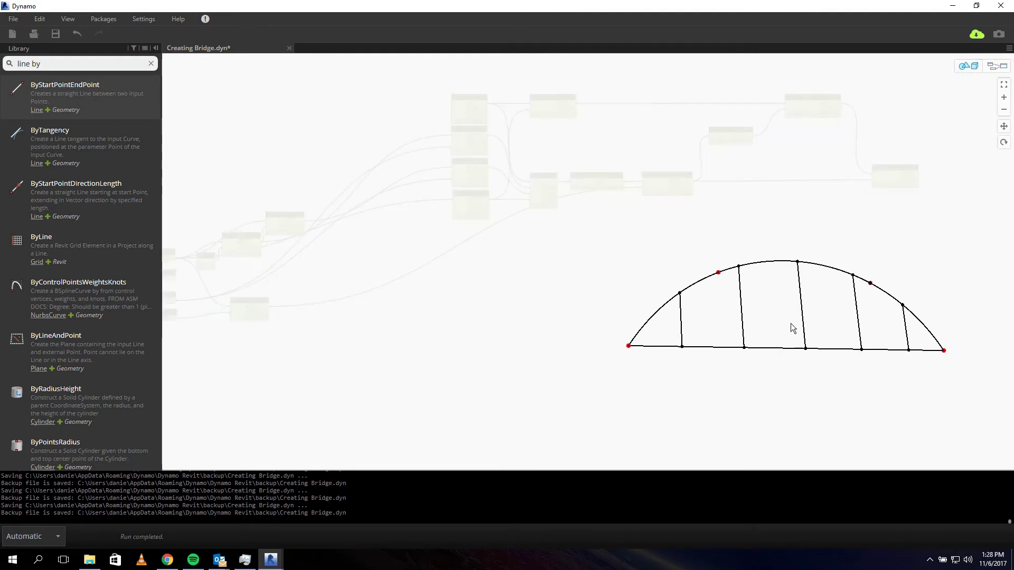
right_click(642, 316)
left_click(681, 348)
left_click_drag(708, 328, 787, 332)
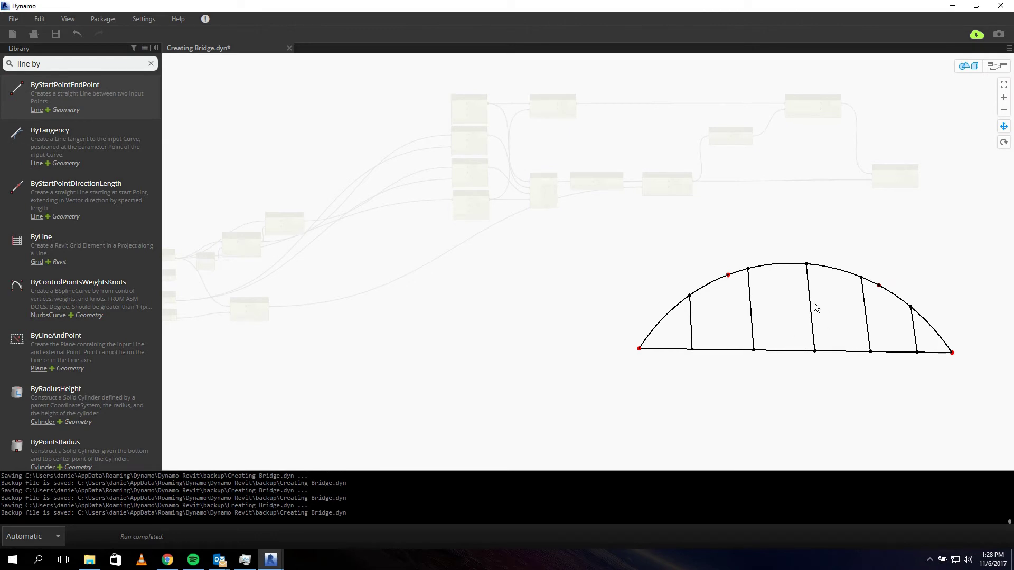
Orbit the arch preview to an oblique view and return to navigating the node graph
right_click_drag(816, 307, 810, 303)
left_click(834, 322)
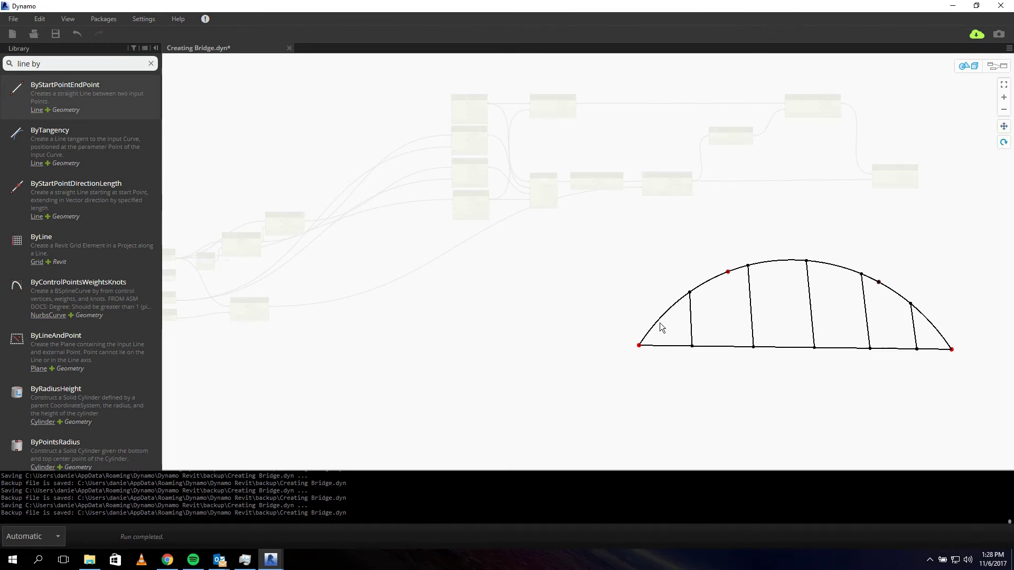
left_click_drag(628, 318, 363, 258)
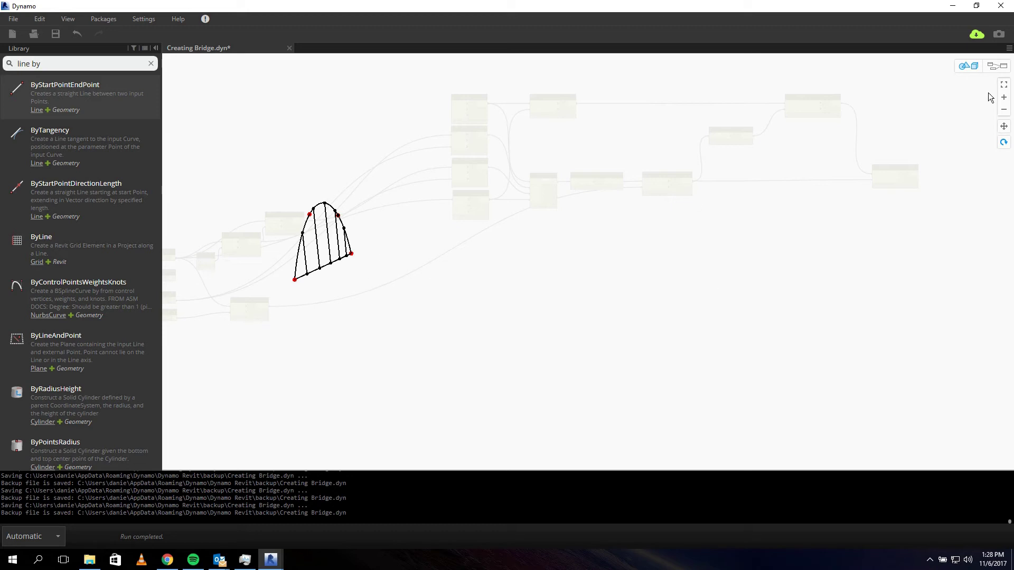
left_click(997, 66)
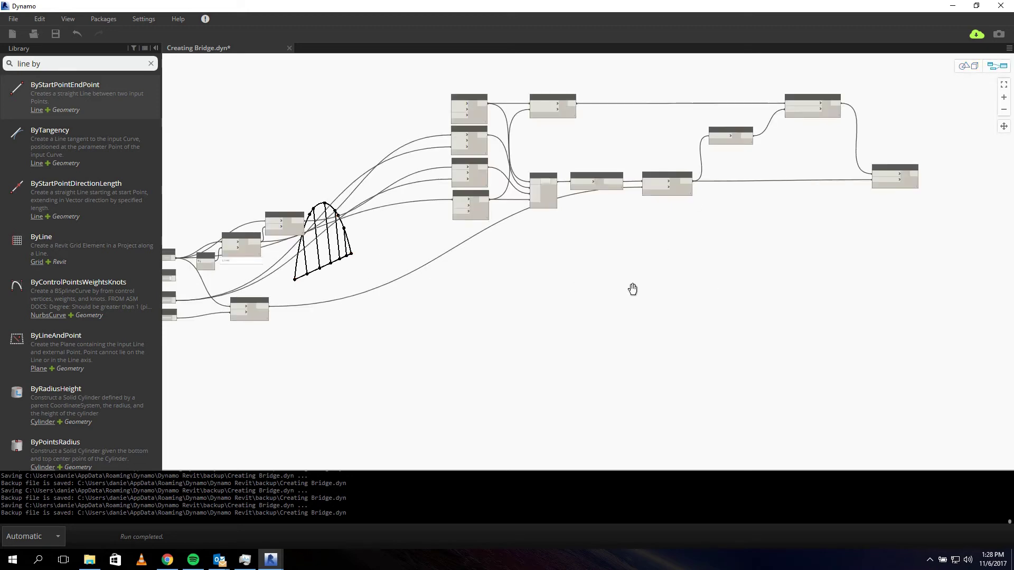
Duplicate the nodes from the four Point.ByCoordinates through the last Line.ByStartPointEndPoint and place the copy below the original group
left_click(1004, 85)
left_click_drag(929, 116, 467, 297)
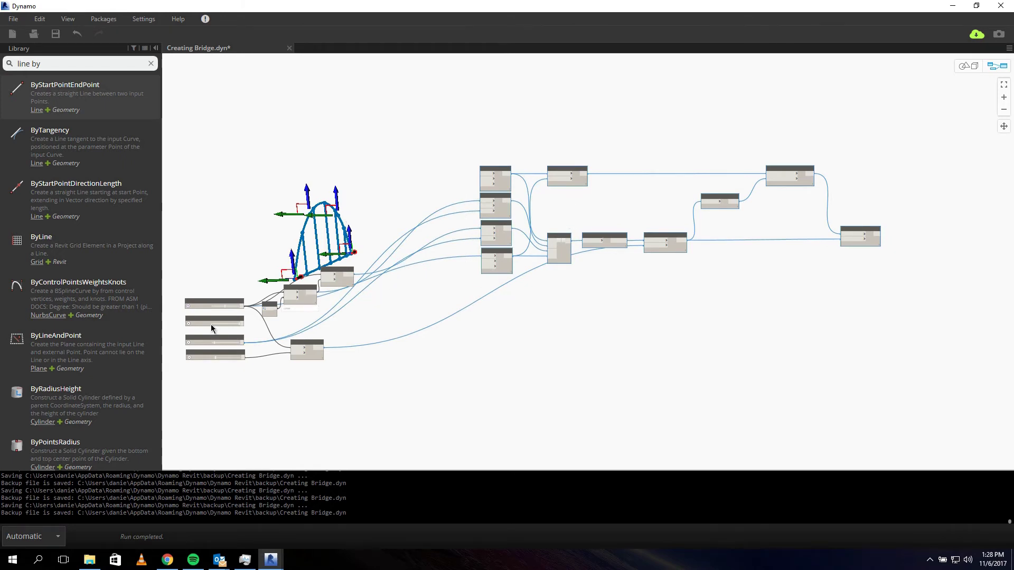
scroll(211, 324, "up", 5)
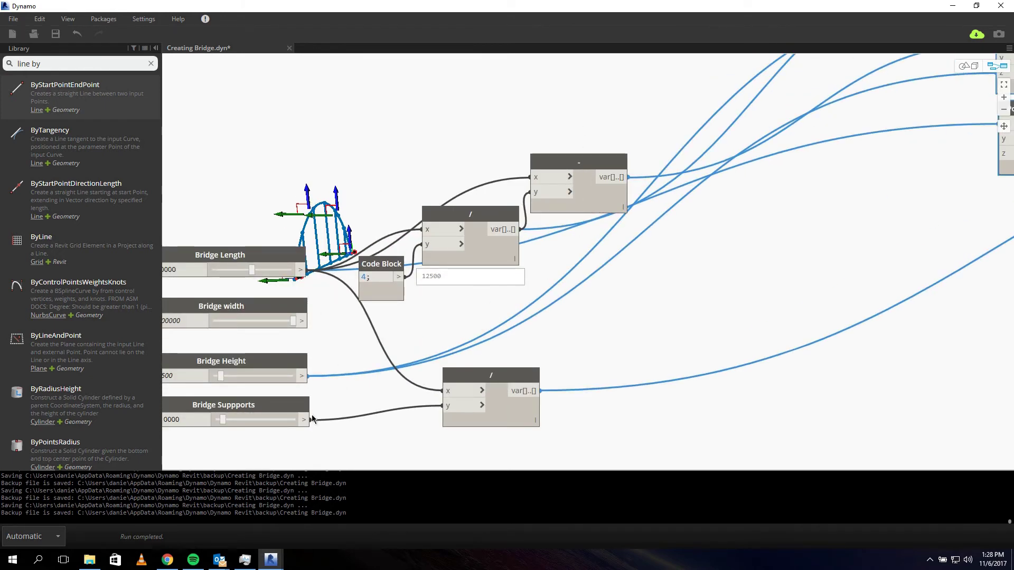
scroll(348, 280, "down", 5)
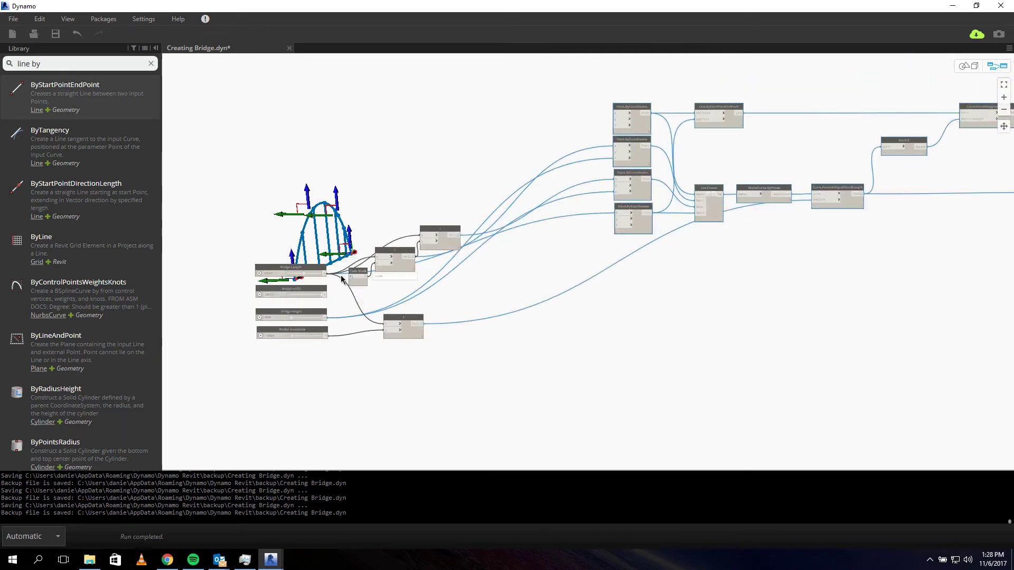
scroll(341, 280, "down", 3)
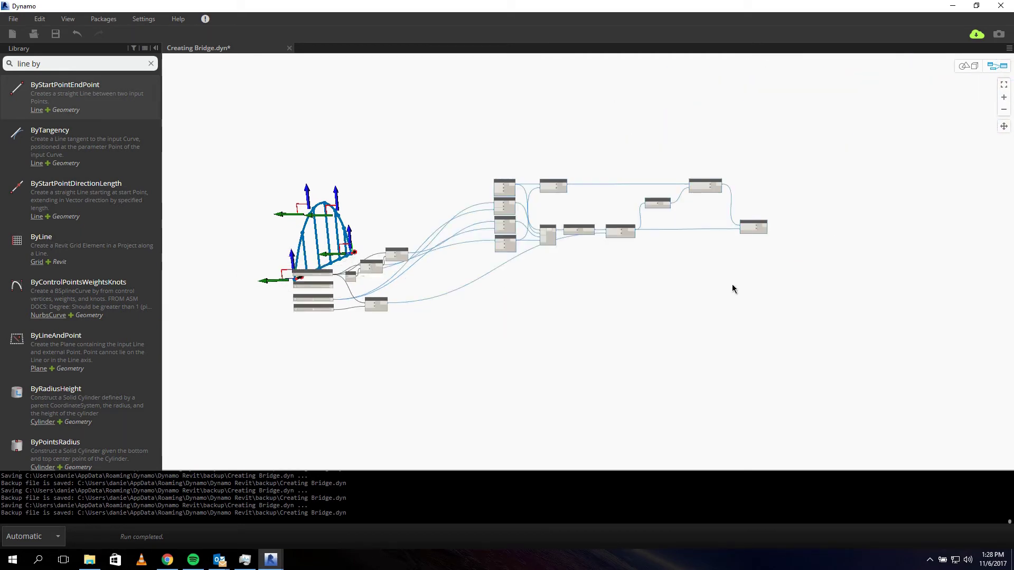
key("ctrl+v")
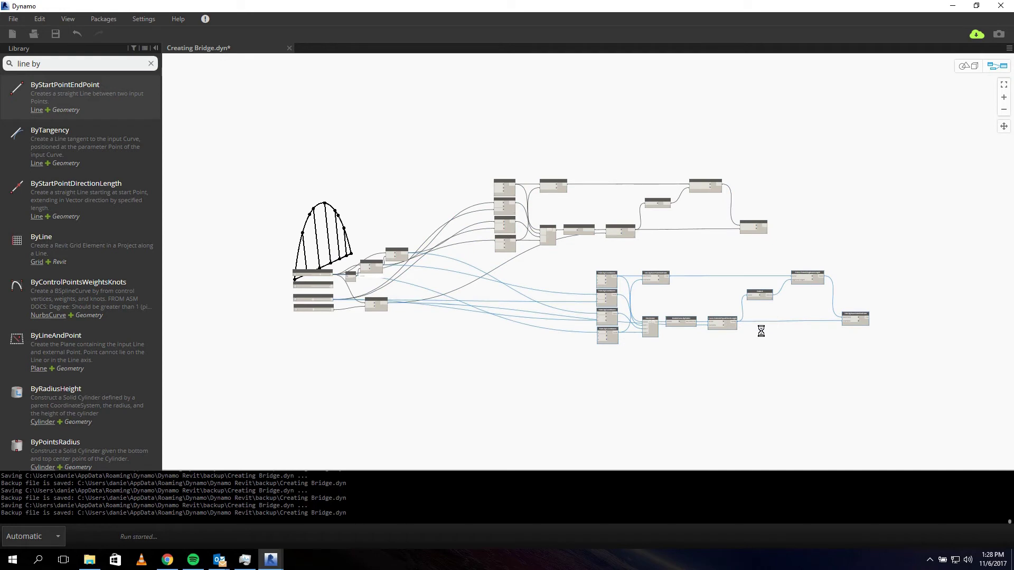
left_click_drag(806, 273, 710, 343)
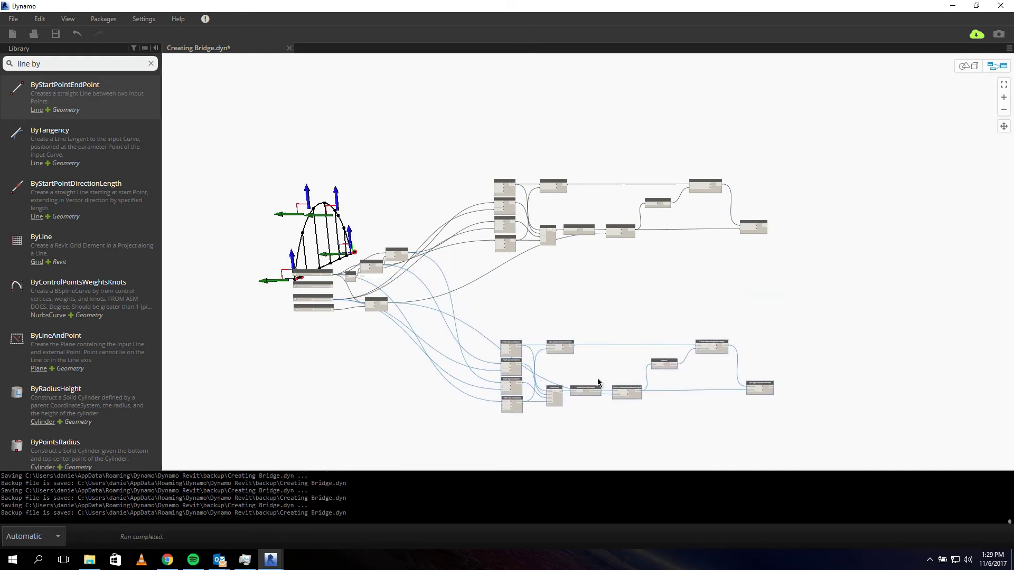
left_click(354, 188)
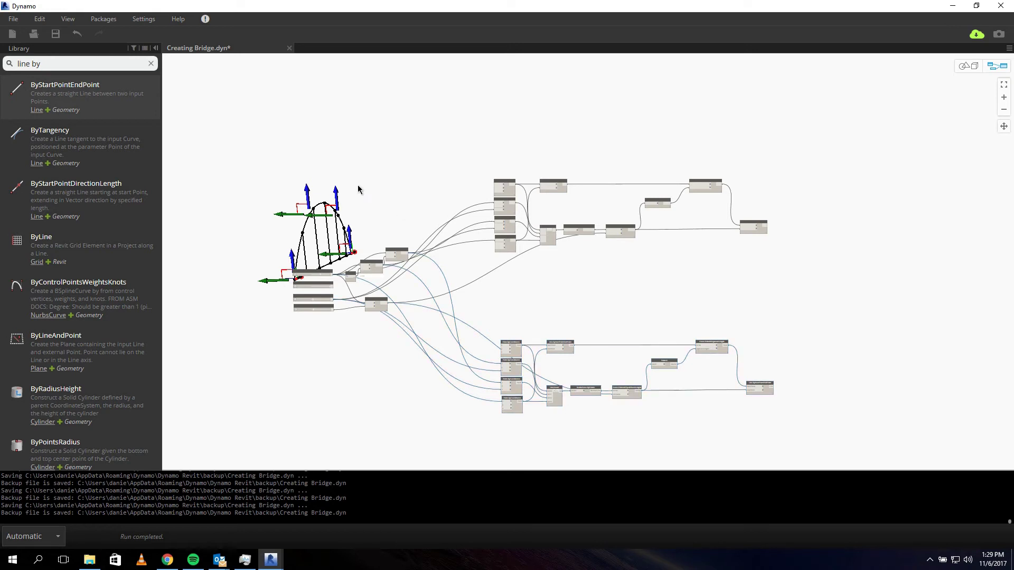
left_click_drag(288, 200, 292, 334)
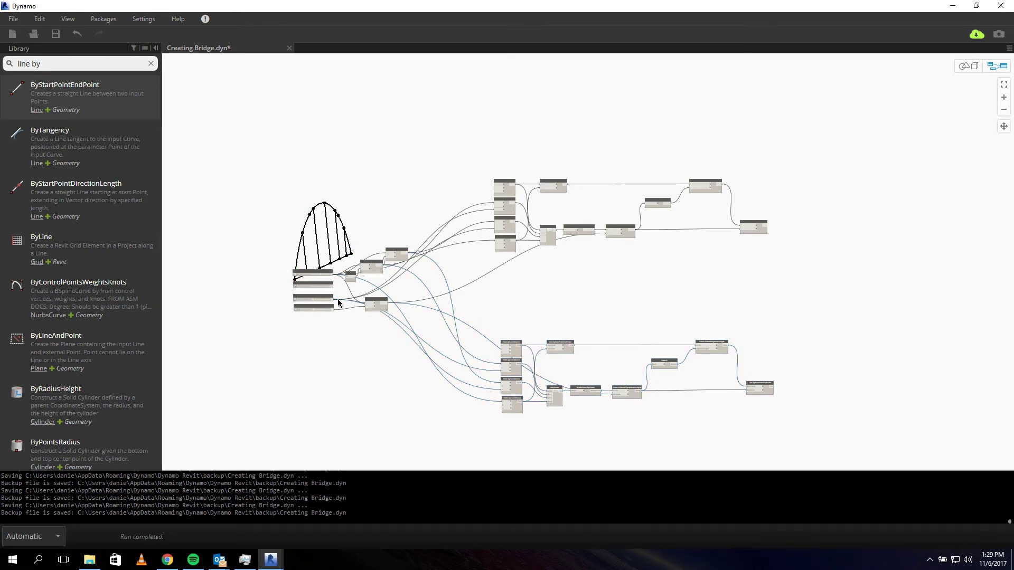
Set the Bridge width slider to 10000
scroll(338, 300, "up", 5)
scroll(478, 379, "up", 2)
middle_click_drag(417, 397, 675, 429)
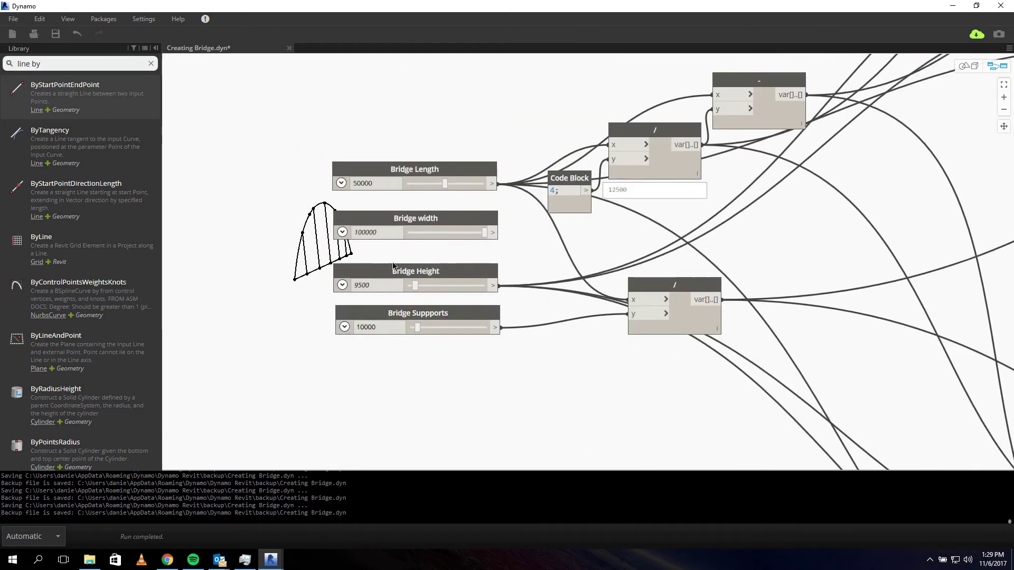
scroll(387, 249, "up", 3)
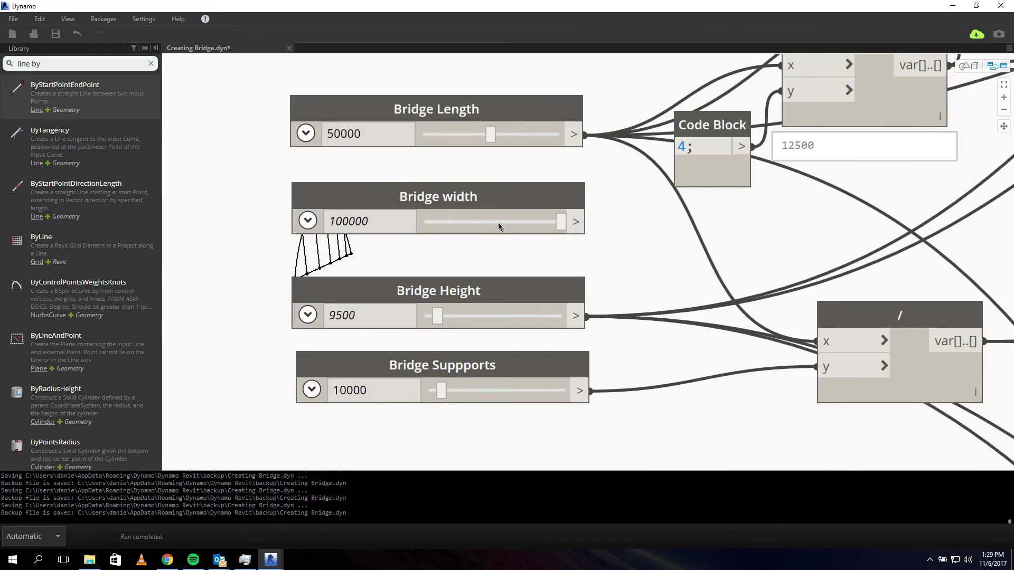
left_click_drag(557, 224, 435, 229)
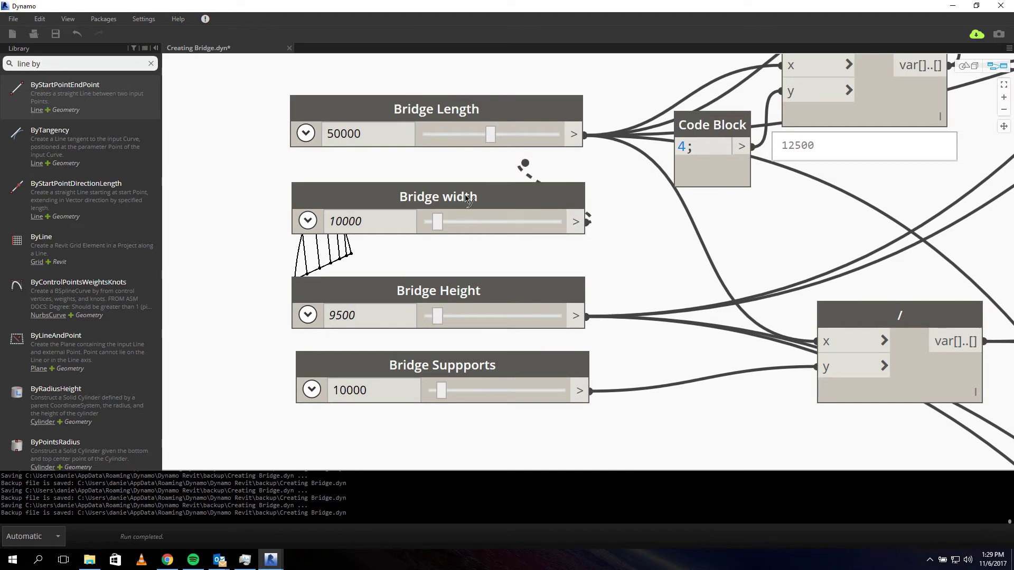
Connect the Bridge width output to the y input of the first copied Point.ByCoordinates node
left_click(587, 222)
scroll(538, 284, "down", 5)
scroll(539, 284, "up", 4)
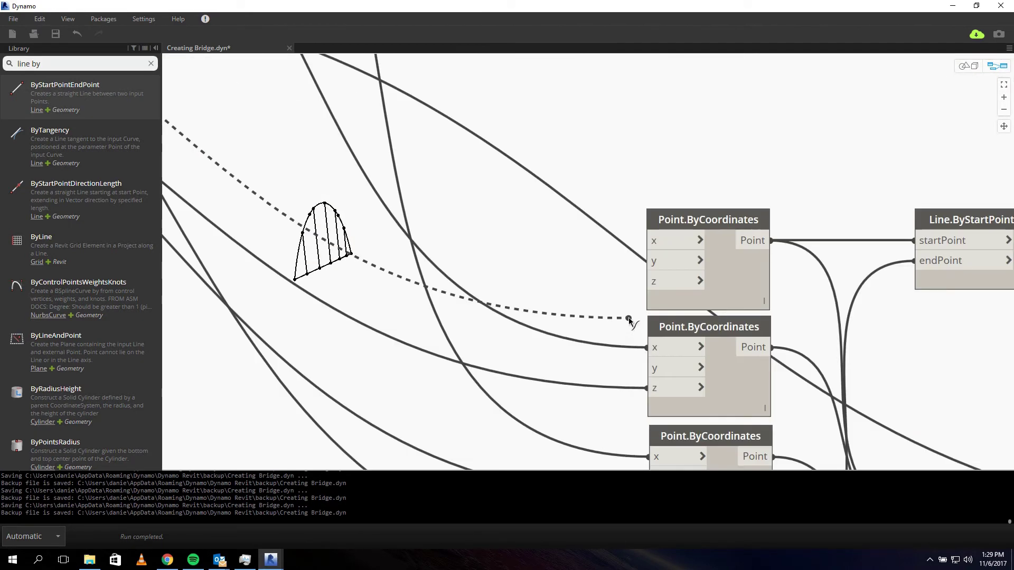
scroll(611, 229, "down", 2)
scroll(644, 204, "down", 1)
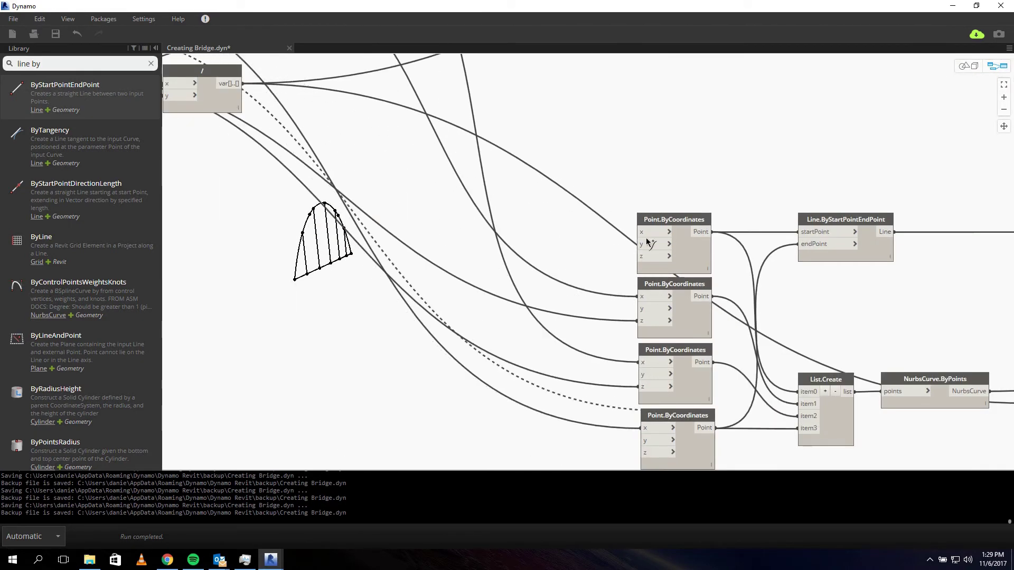
left_click(639, 244)
middle_click_drag(334, 180, 600, 319)
middle_click_drag(333, 308, 310, 244)
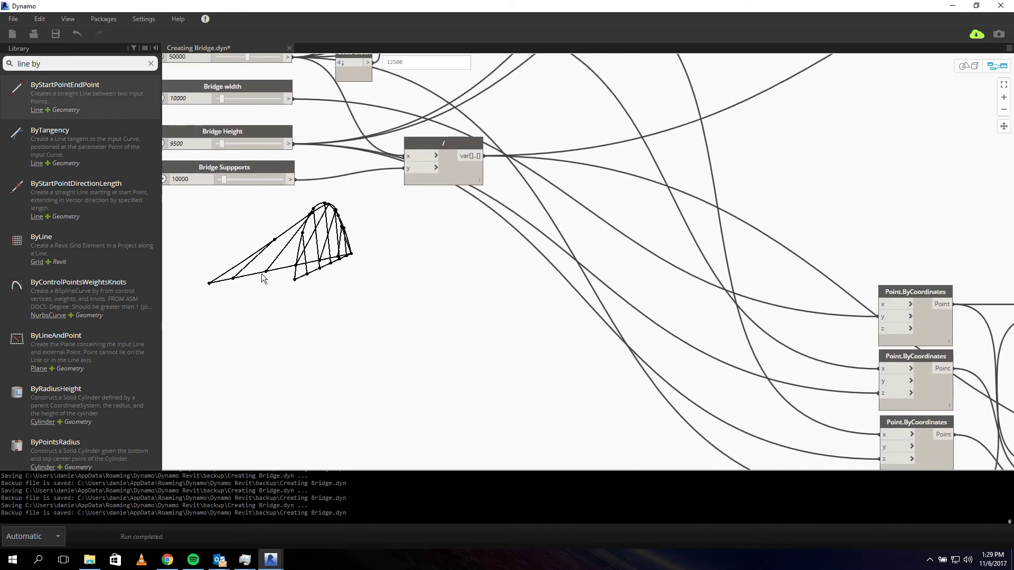
left_click_drag(222, 281, 306, 232)
middle_click_drag(679, 328, 566, 264)
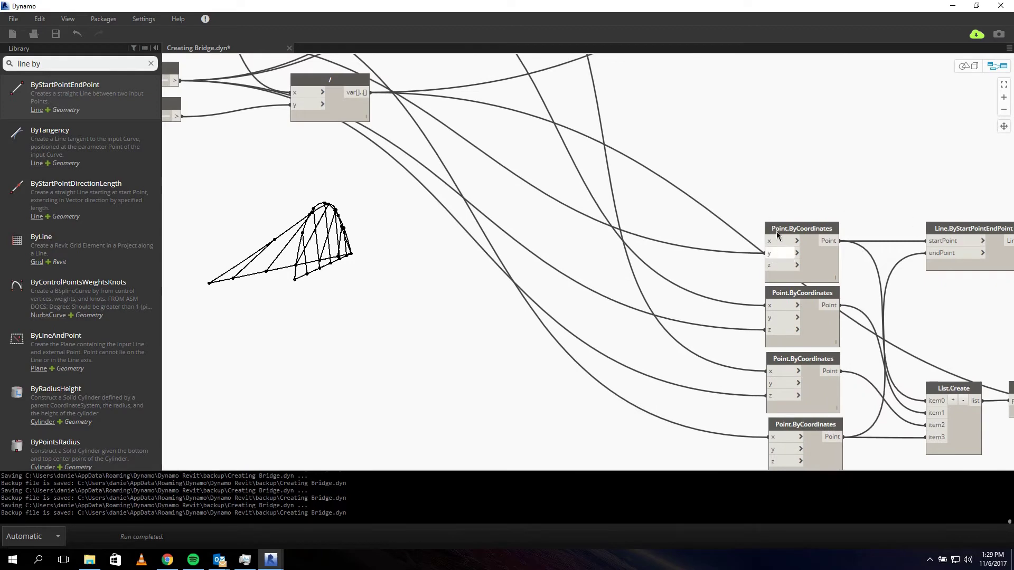
Connect the Bridge width output to the y input of the second copied Point.ByCoordinates node
middle_click_drag(426, 124, 664, 267)
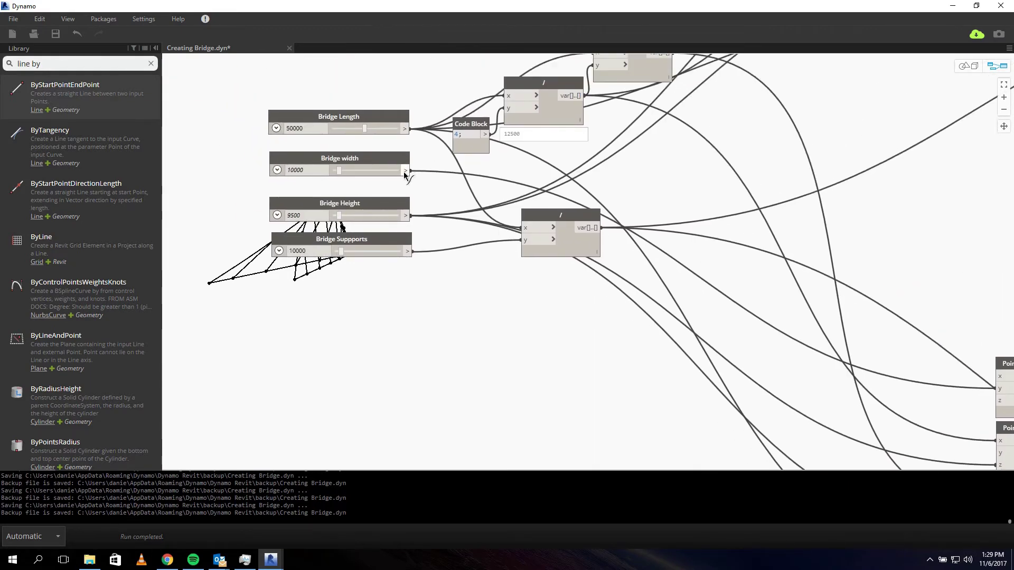
left_click(406, 172)
middle_click_drag(771, 339, 285, 94)
left_click(677, 296)
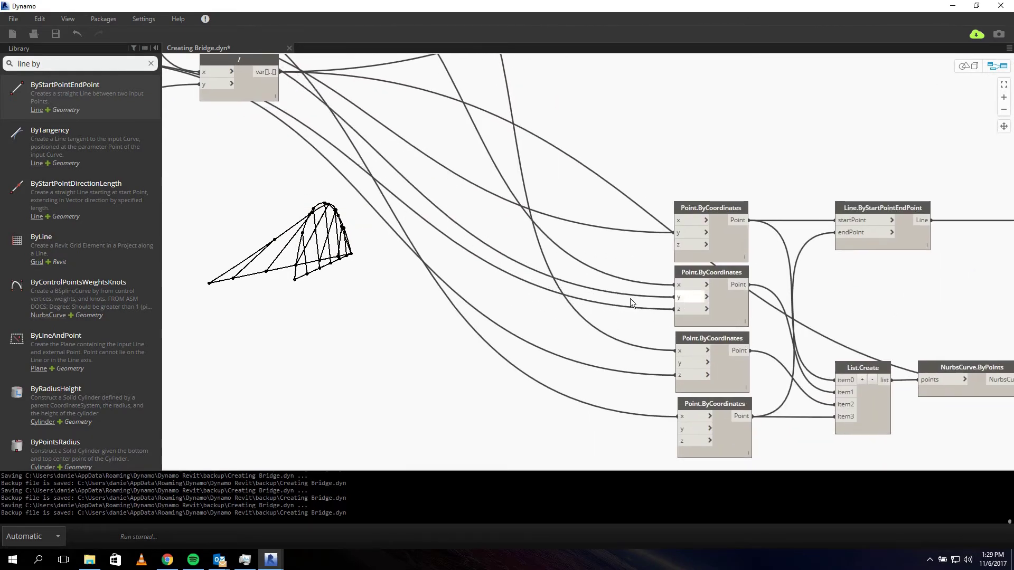
Connect the Bridge width output to the y inputs of the third and fourth copied Point.ByCoordinates nodes
middle_click_drag(213, 155, 483, 289)
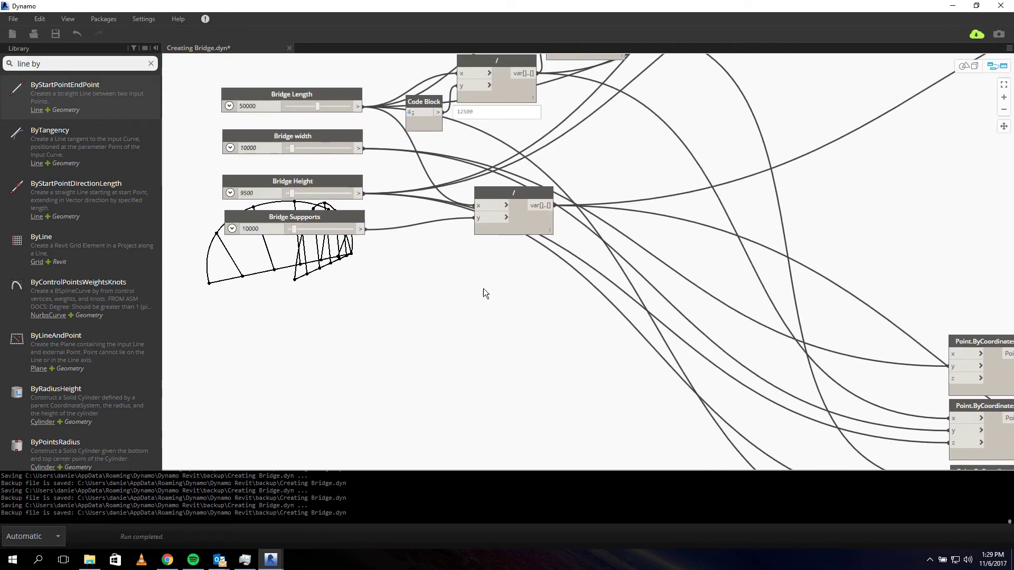
left_click(364, 154)
middle_click_drag(747, 373, 656, 359)
left_click(727, 370)
left_click(302, 137)
middle_click_drag(697, 317, 421, 171)
left_click(651, 344)
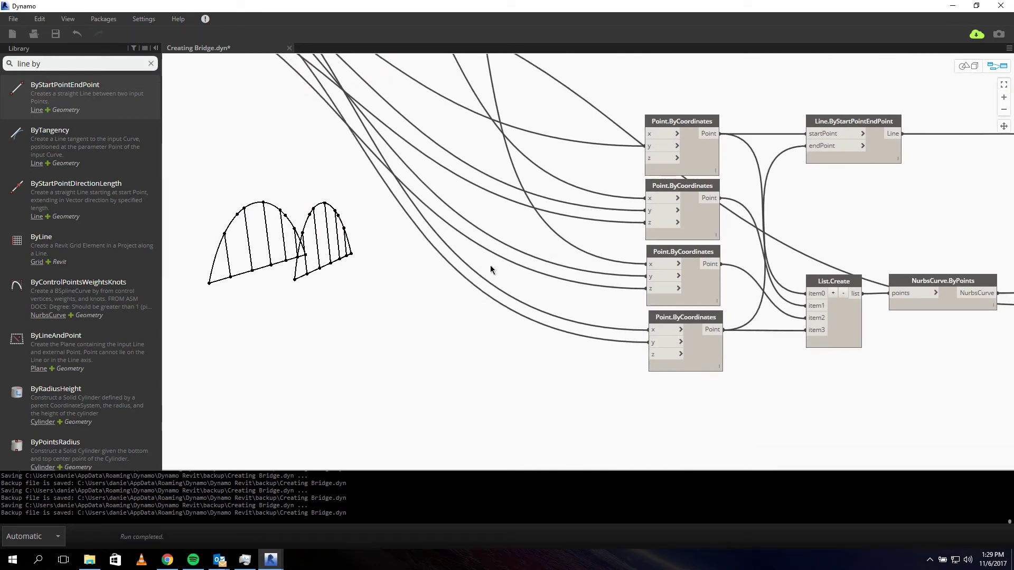
Examine how the points on the two parallel arches correspond across the bridge width in the geometry preview
middle_click_drag(267, 281, 424, 297)
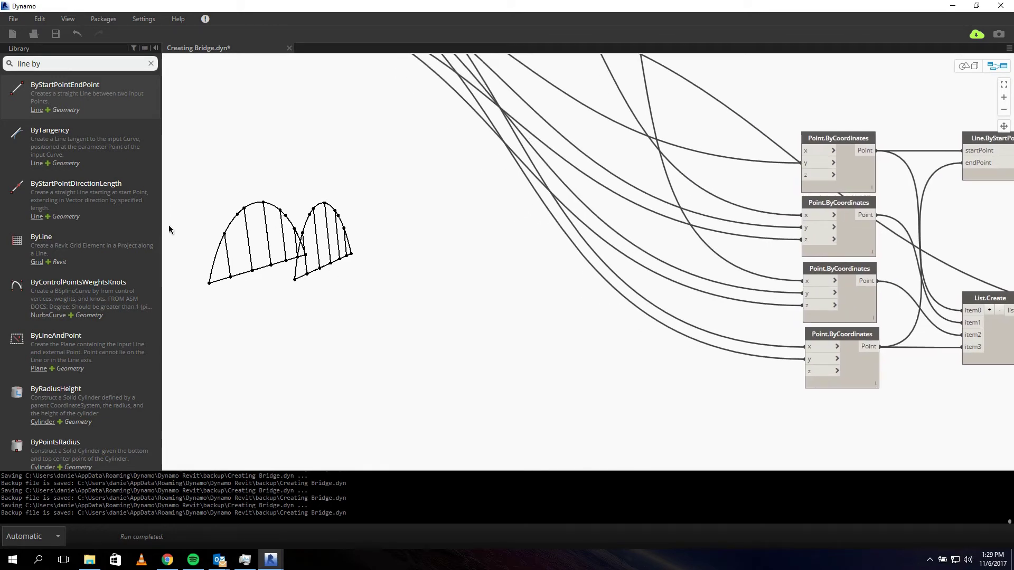
left_click_drag(322, 238, 307, 297)
scroll(423, 266, "down", 2)
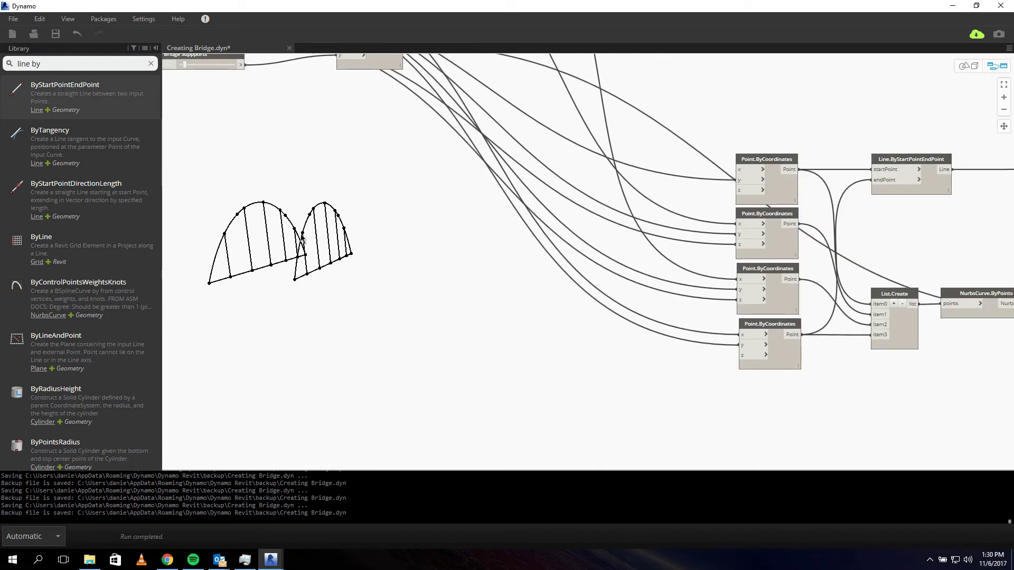
left_click_drag(224, 232, 307, 234)
left_click_drag(244, 208, 309, 210)
left_click_drag(214, 230, 310, 214)
Add a new Line.ByStartPointEndPoint node beyond the ends of the two arch node groups
scroll(442, 277, "down", 7)
scroll(658, 281, "up", 7)
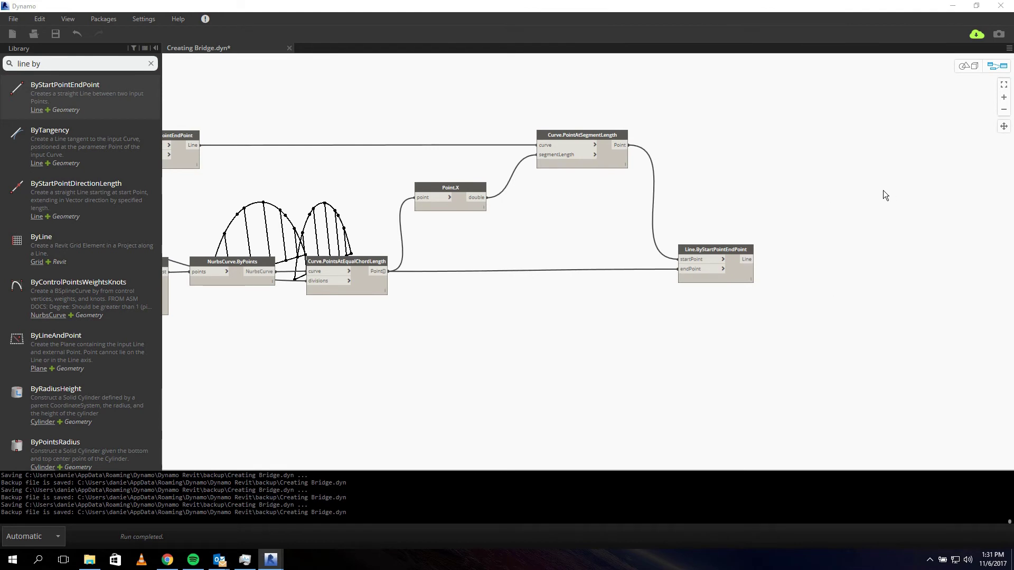
middle_click_drag(863, 215, 518, 367)
scroll(710, 286, "down", 3)
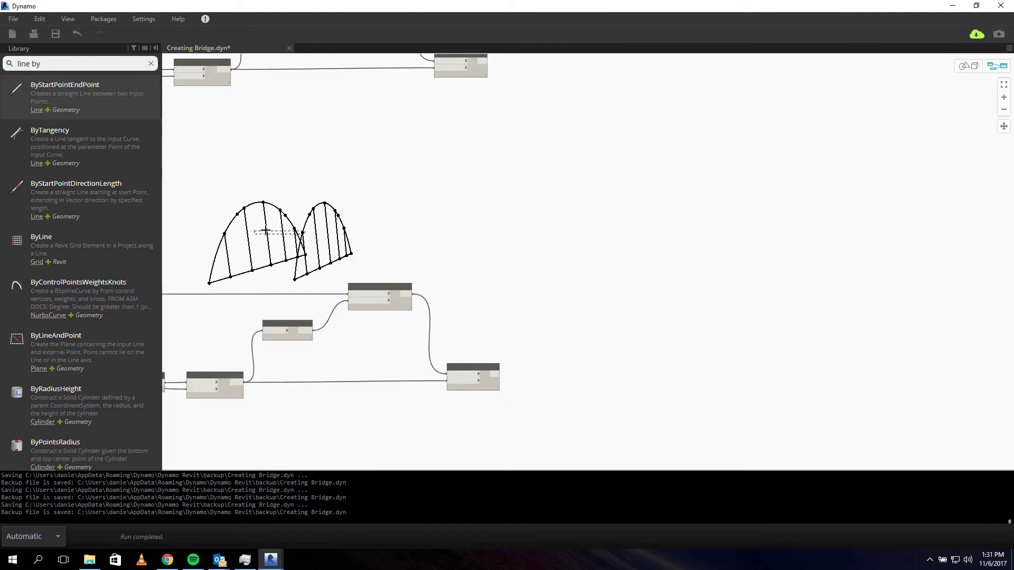
mouse_move(60, 99)
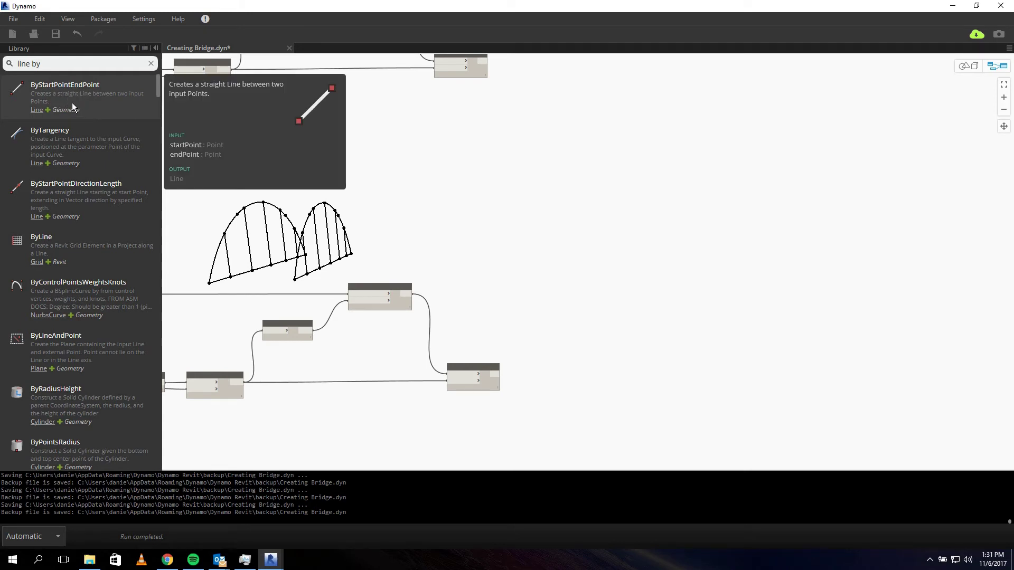
left_click(72, 103)
Inspect which preview points the copied Curve.PointAtSegmentLength and Curve.PointsAtEqualChordLength nodes produce on the base line and arch
scroll(582, 372, "up", 4)
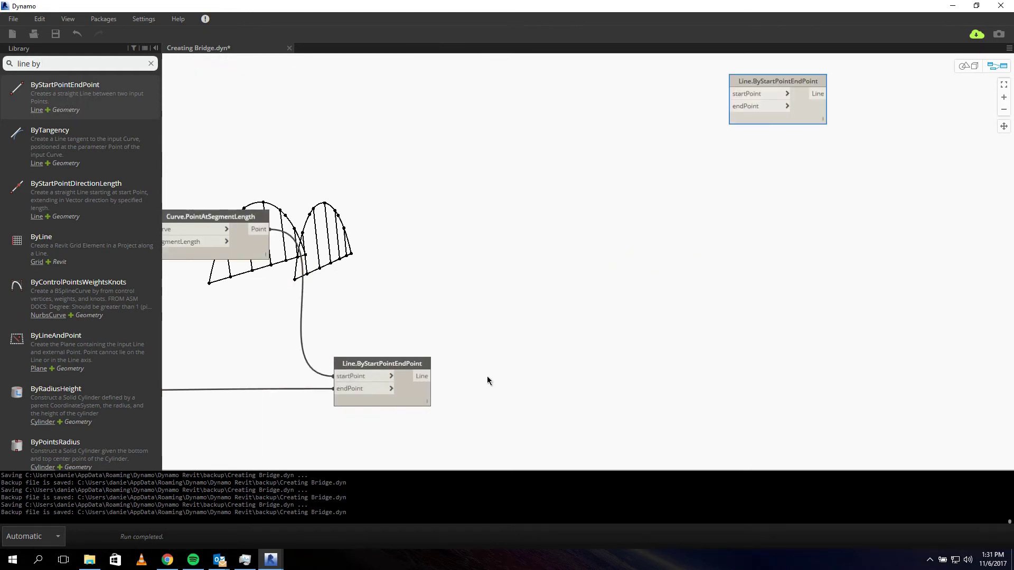
middle_click_drag(318, 248, 514, 344)
left_click(426, 322)
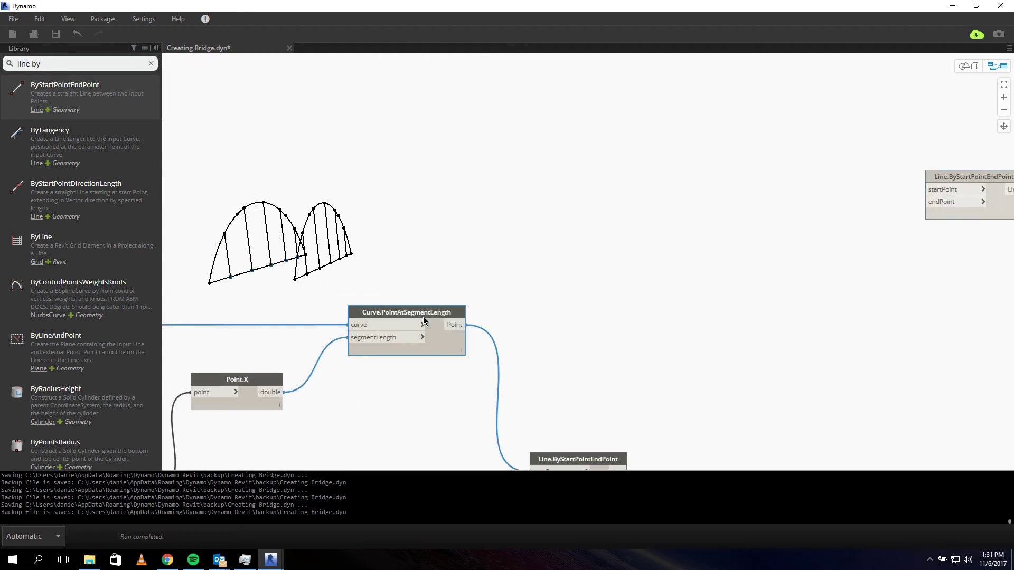
middle_click_drag(376, 401, 483, 236)
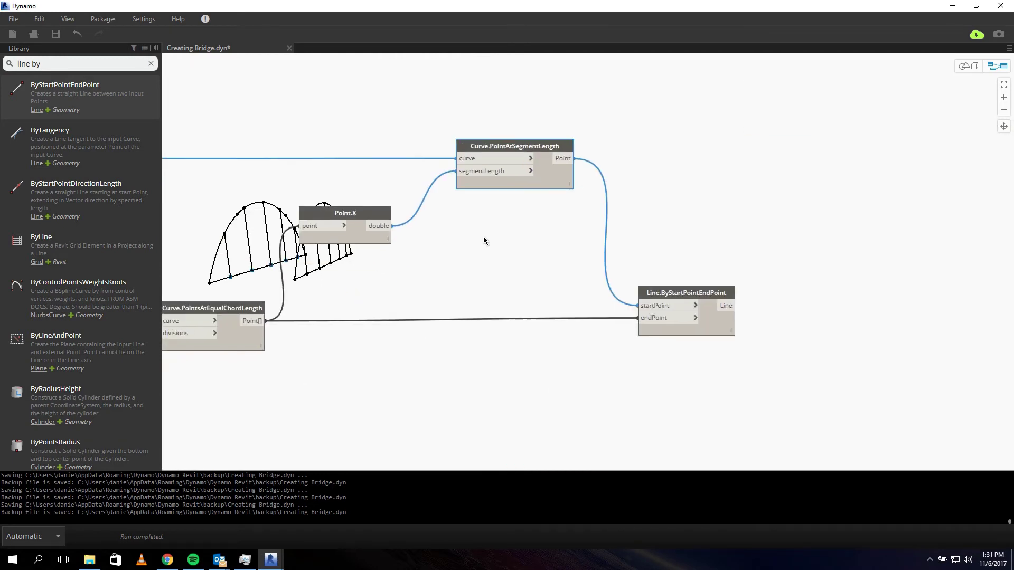
scroll(465, 288, "down", 2)
scroll(450, 389, "up", 1)
middle_click_drag(261, 314, 487, 411)
scroll(486, 411, "down", 1)
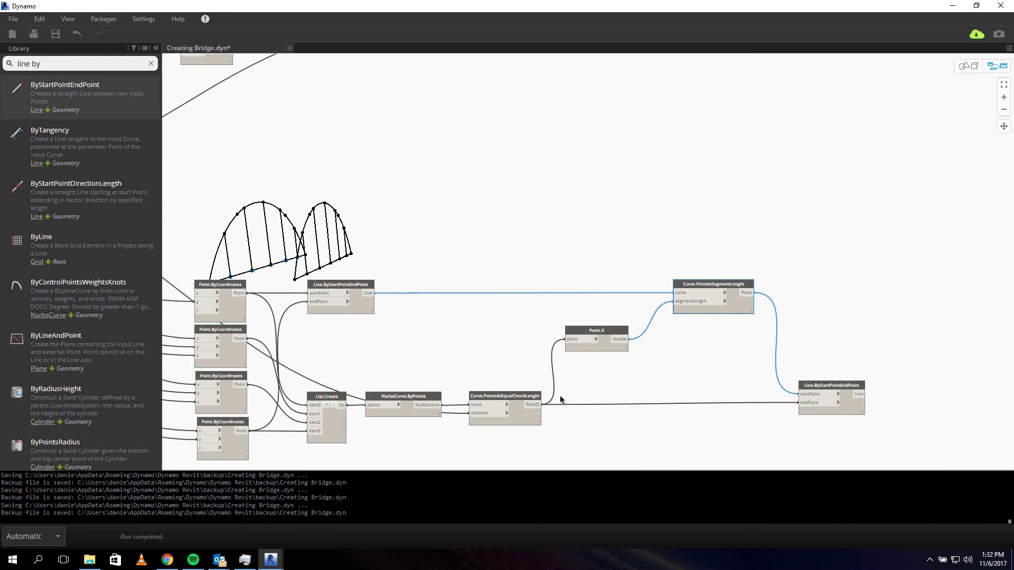
left_click(521, 400)
scroll(590, 410, "up", 4)
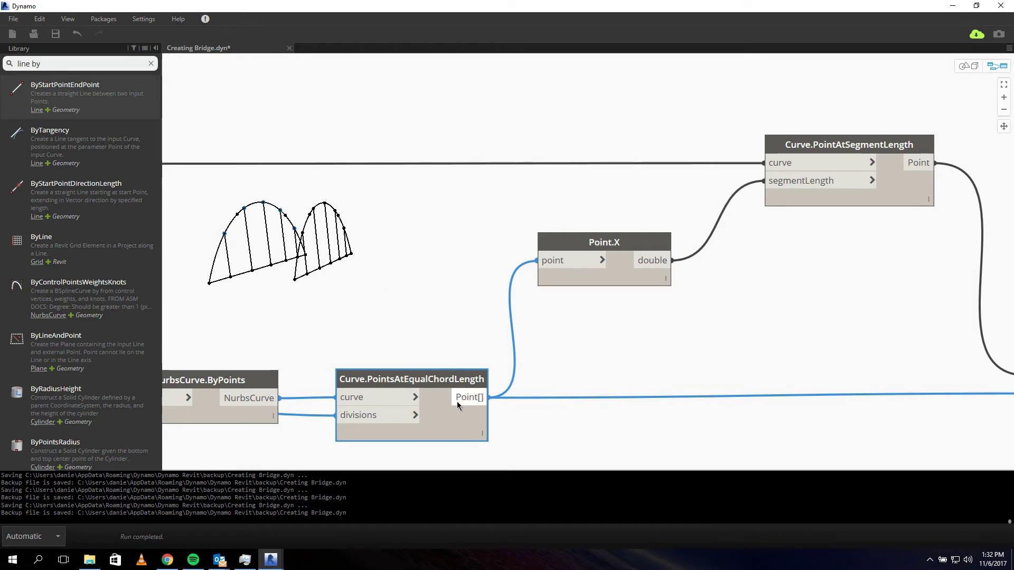
left_click(429, 361)
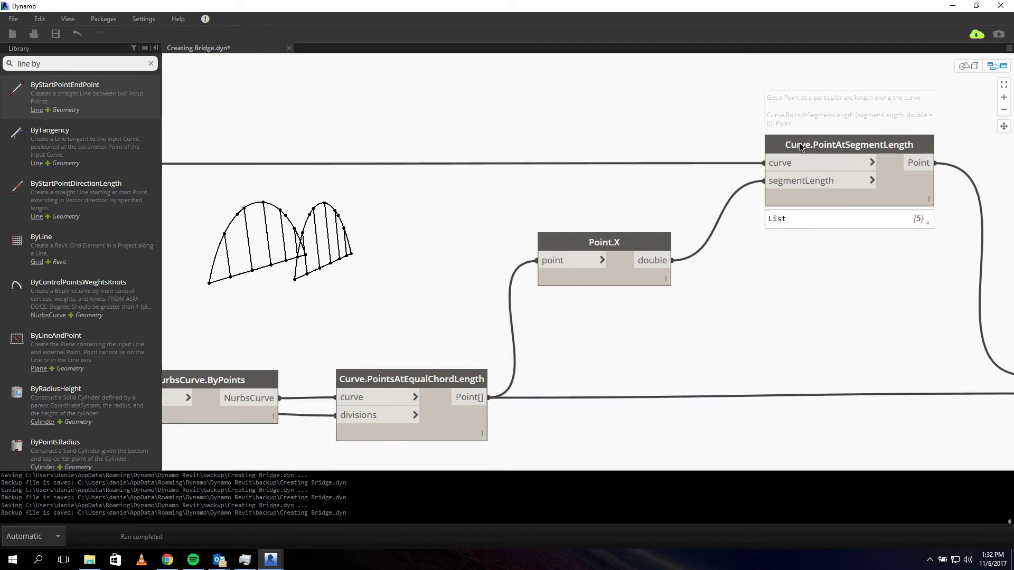
left_click(779, 144)
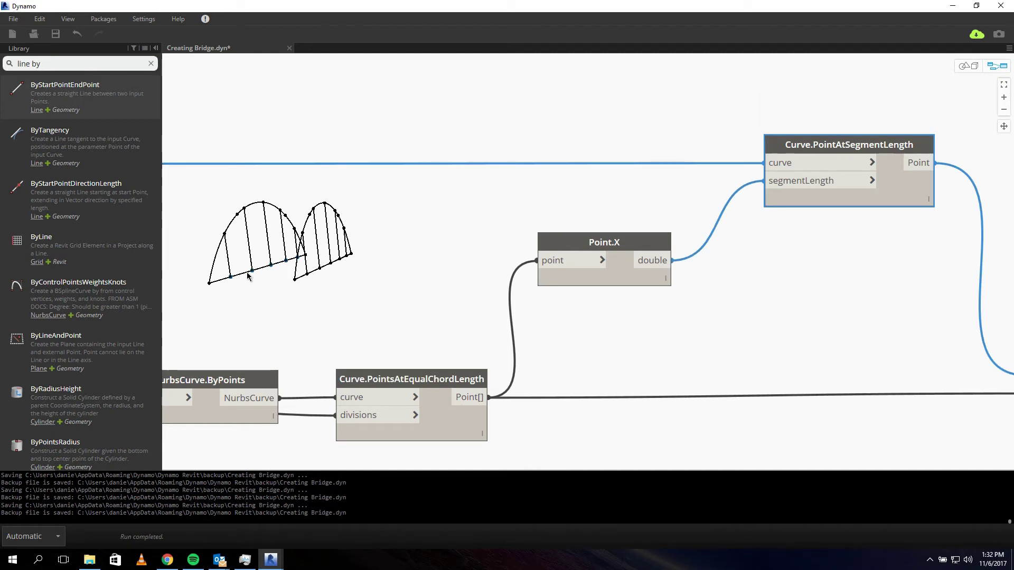
left_click(803, 117)
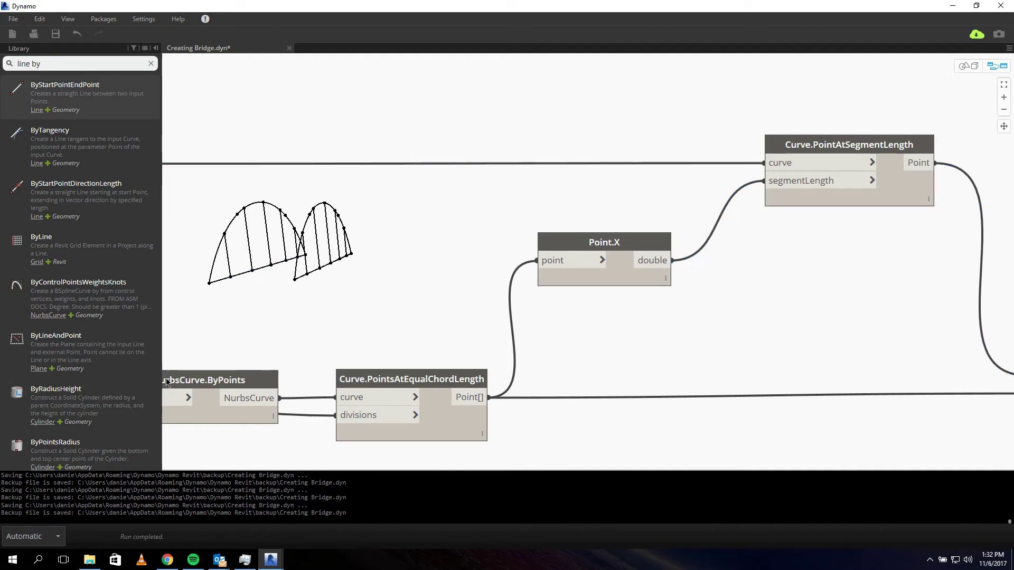
Connect the Point[] output of the copied arch's Curve.PointsAtEqualChordLength node to the endPoint input of the new Line.ByStartPointEndPoint node
left_click(249, 381)
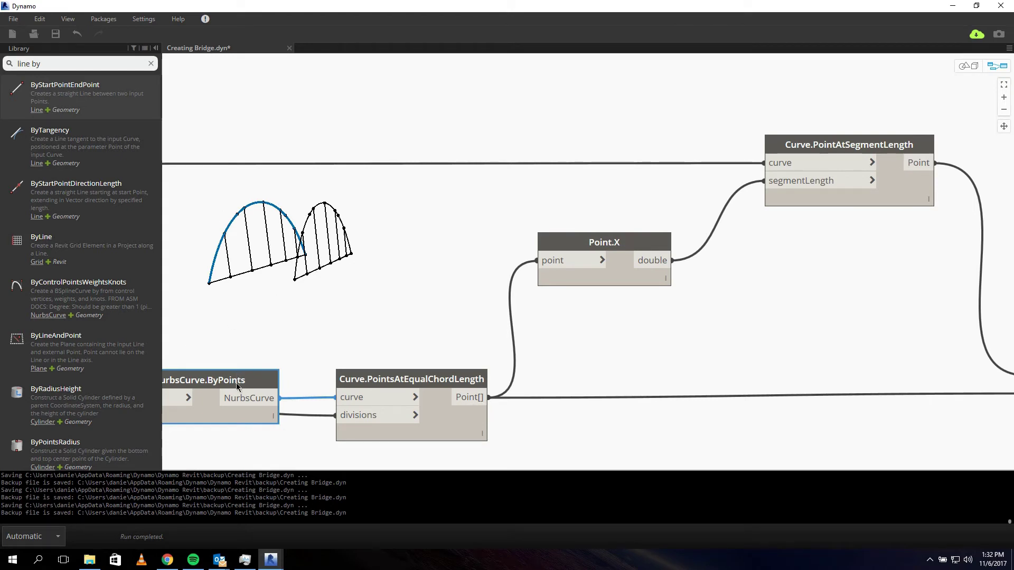
mouse_move(487, 397)
left_mouse_down()
mouse_move(417, 294)
mouse_move(476, 304)
mouse_move(487, 378)
left_mouse_up()
left_click(433, 380)
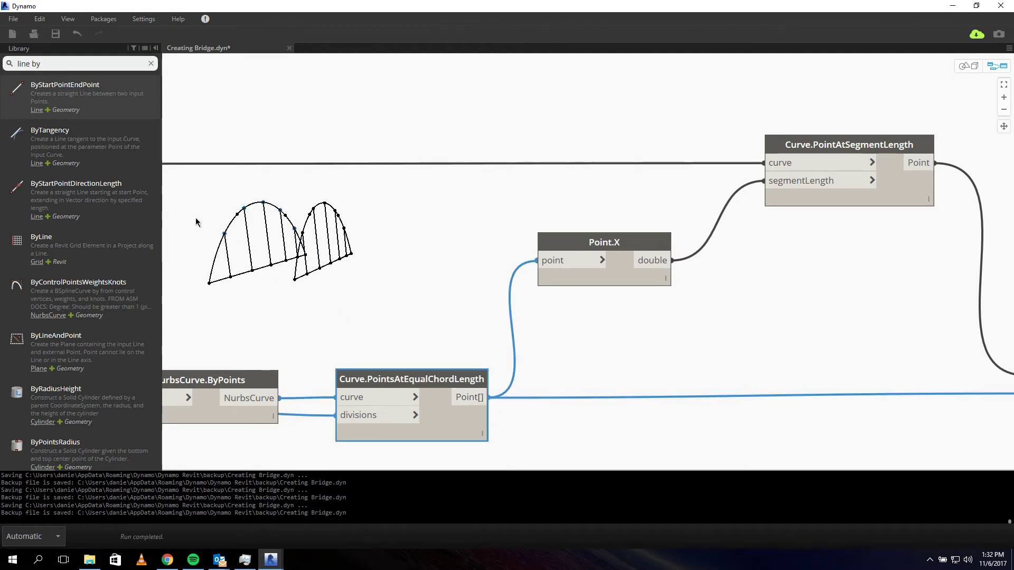
left_click(488, 397)
scroll(481, 370, "down", 5)
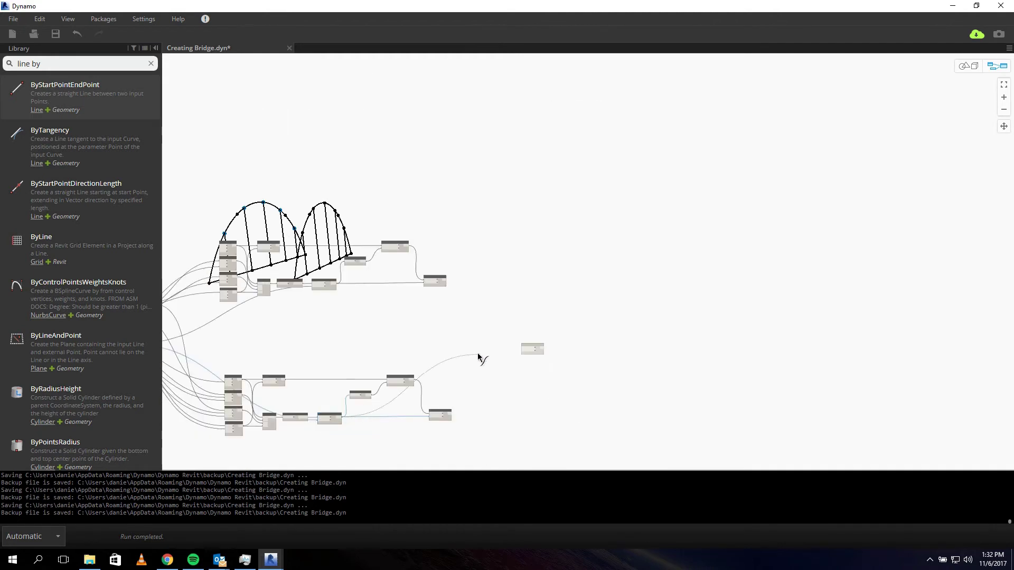
scroll(504, 353, "up", 5)
scroll(602, 364, "up", 3)
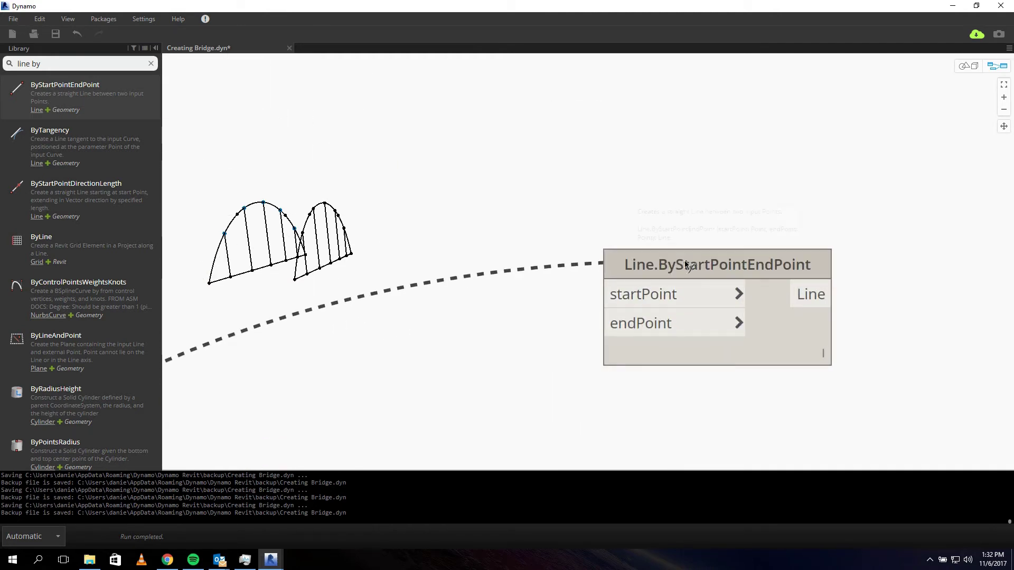
left_click(639, 325)
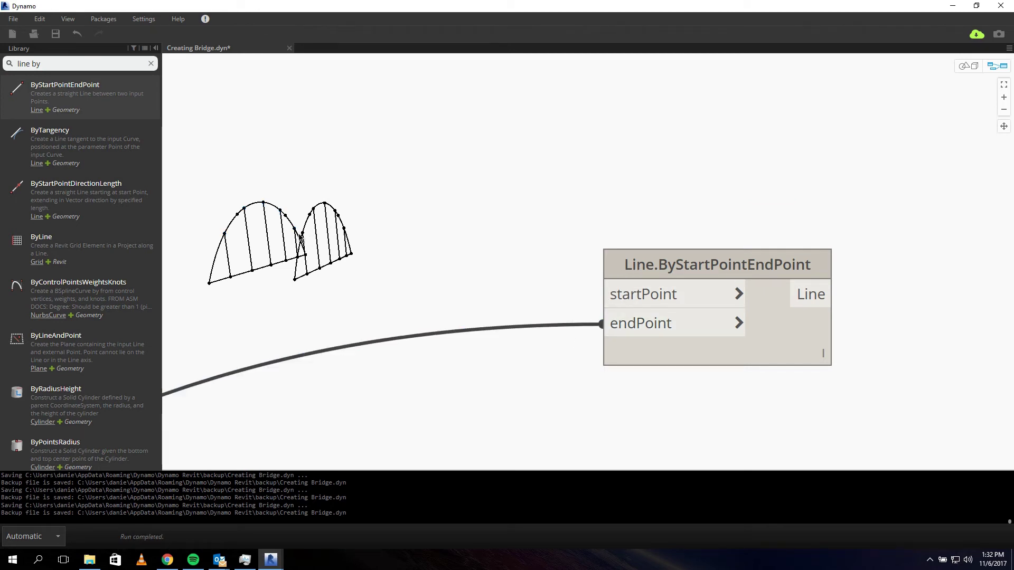
Connect the Point[] output of the original arch's Curve.PointsAtEqualChordLength node to the new Line.ByStartPointEndPoint node's startPoint input
scroll(697, 395, "down", 9)
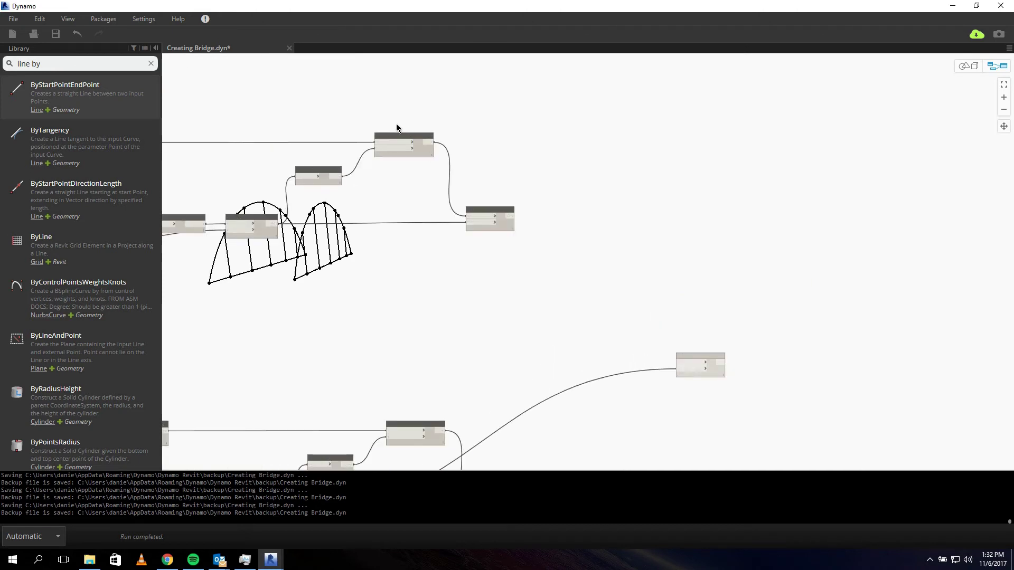
scroll(396, 124, "up", 7)
scroll(416, 192, "up", 1)
middle_click_drag(430, 283, 547, 325)
left_click(579, 203)
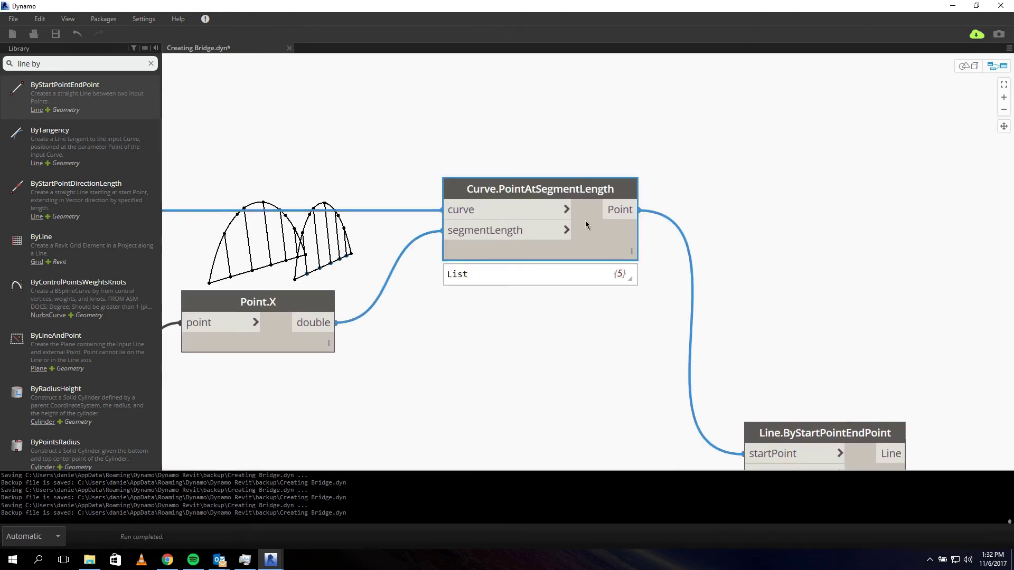
middle_click_drag(554, 390, 649, 253)
scroll(723, 277, "down", 3)
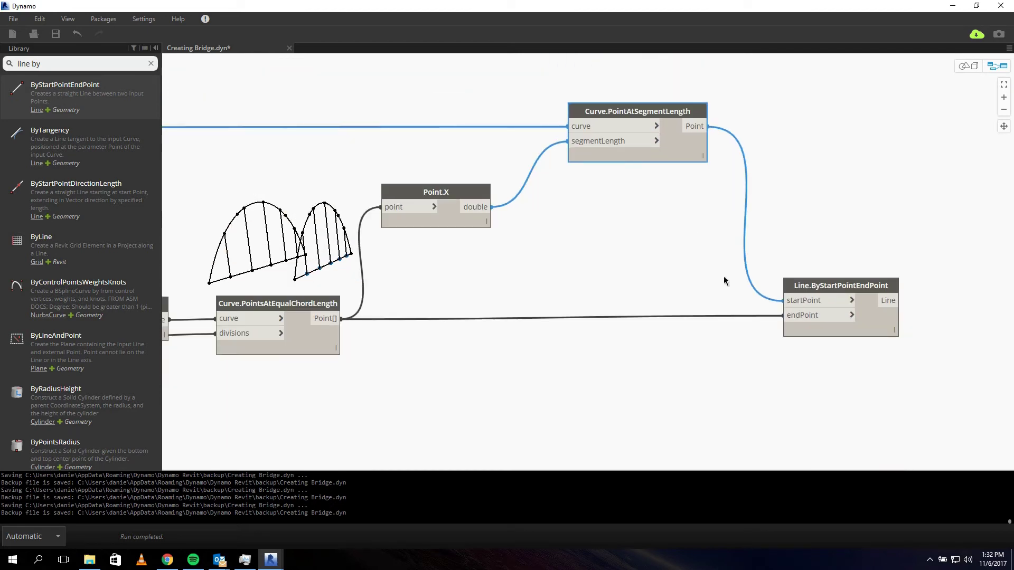
left_click(285, 310)
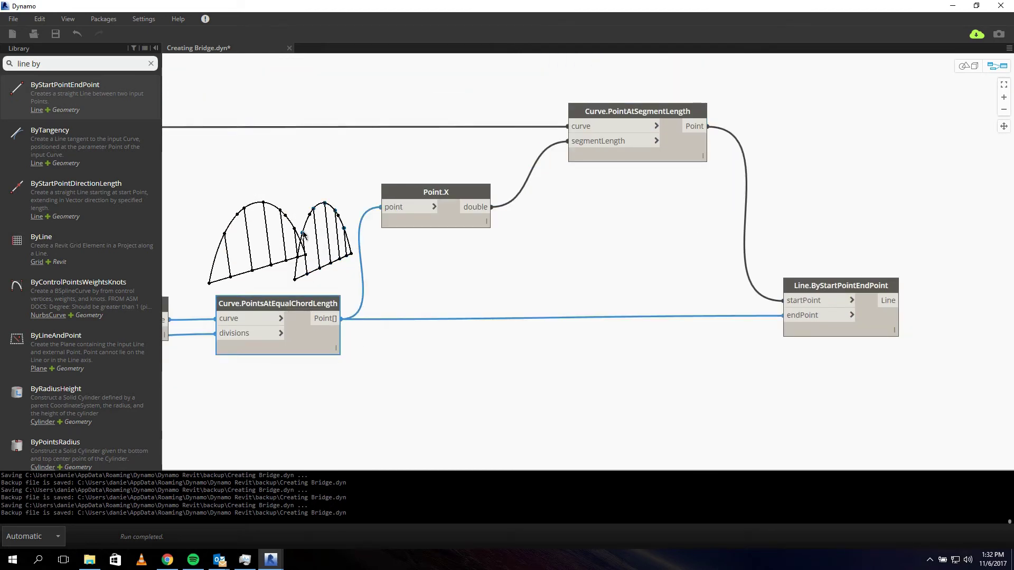
left_click(342, 319)
middle_click_drag(778, 403, 157, 103)
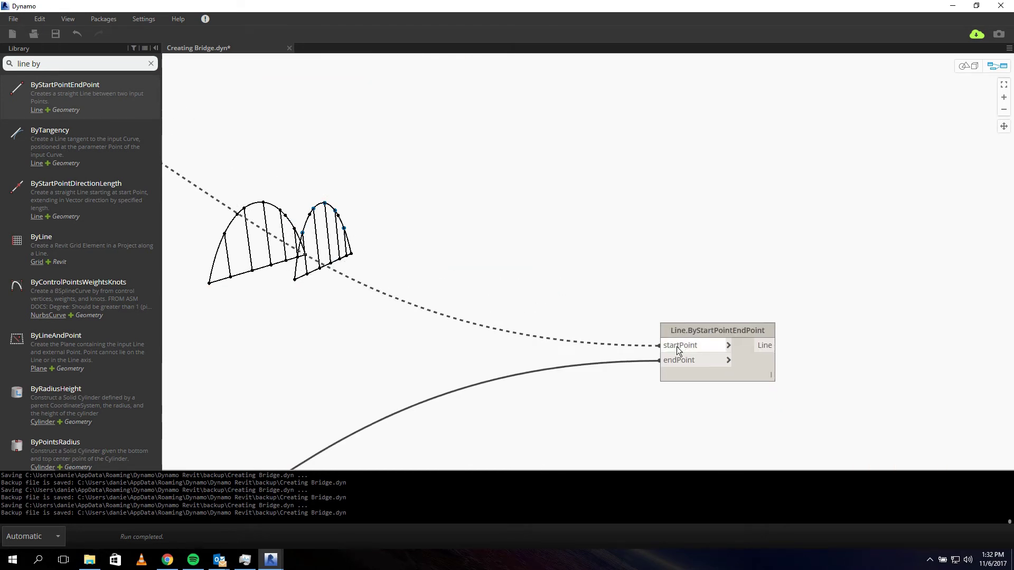
left_click(676, 348)
Move the Line.ByStartPointEndPoint node that joins the two arches closer to the arch node groups
middle_click_drag(262, 353, 401, 244)
left_click(397, 259)
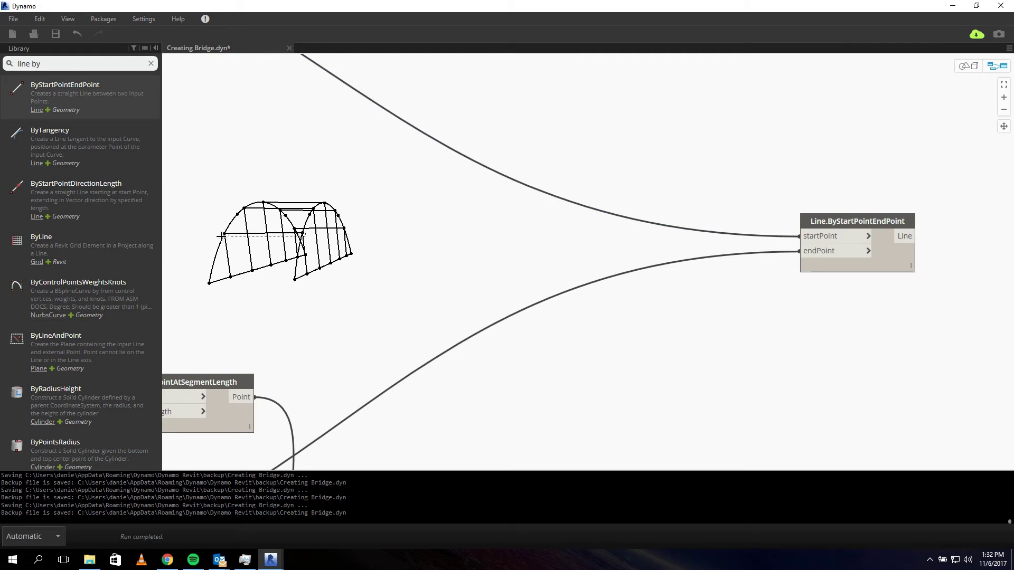
left_click_drag(205, 240, 235, 238)
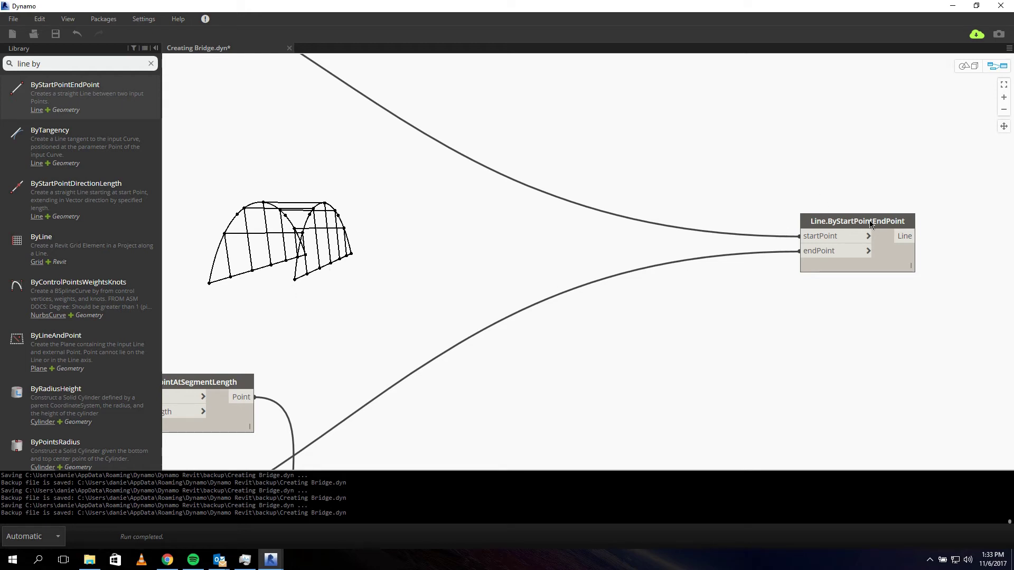
left_click_drag(869, 223, 757, 165)
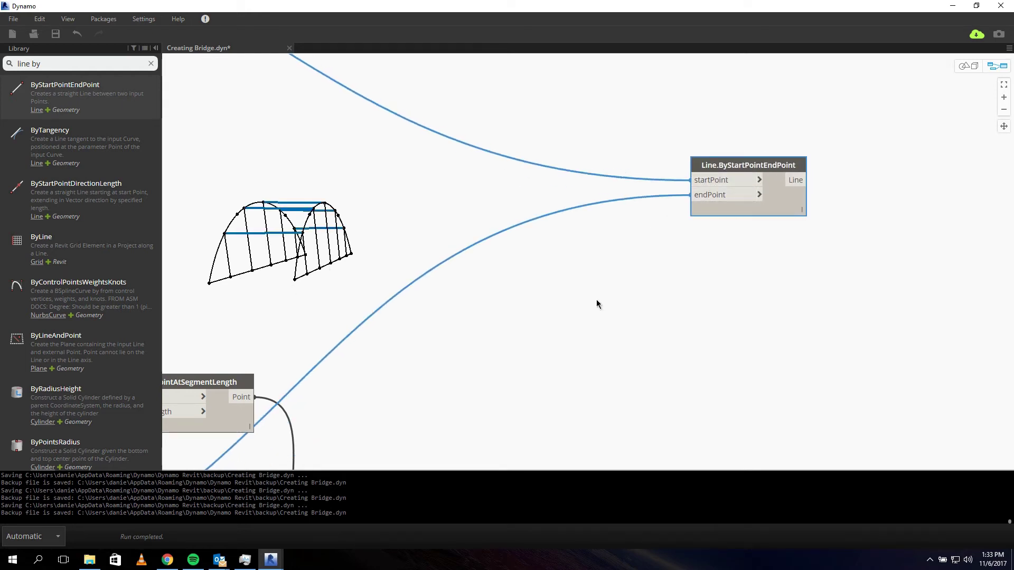
scroll(697, 255, "down", 5)
scroll(702, 276, "up", 5)
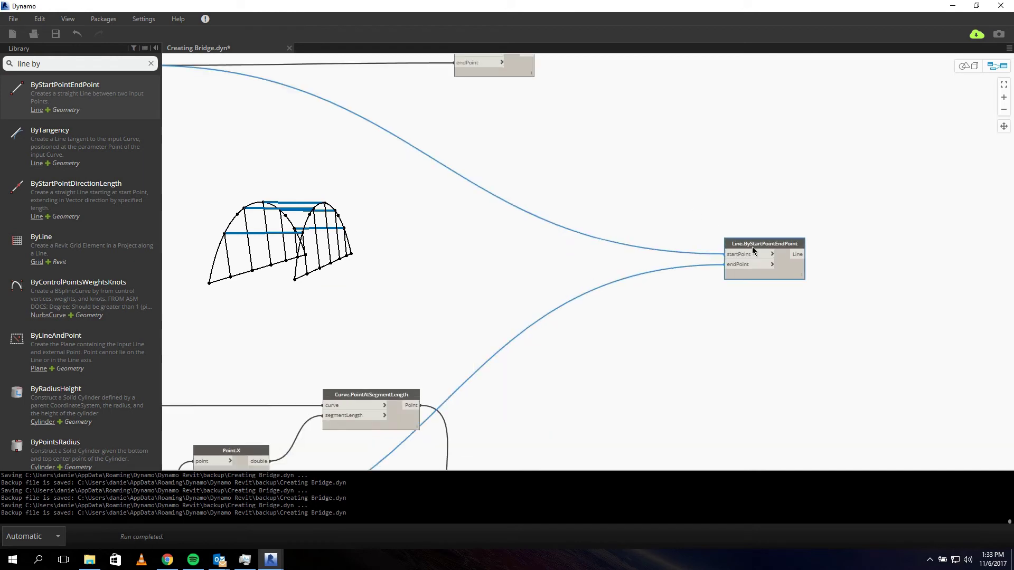
left_click_drag(775, 244, 652, 229)
left_click(789, 297)
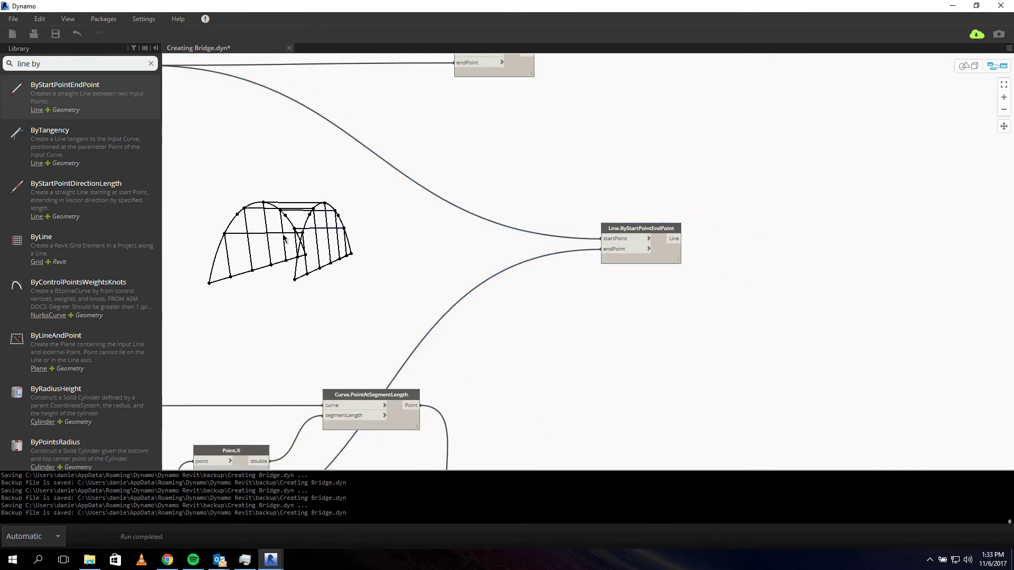
double_click(223, 236)
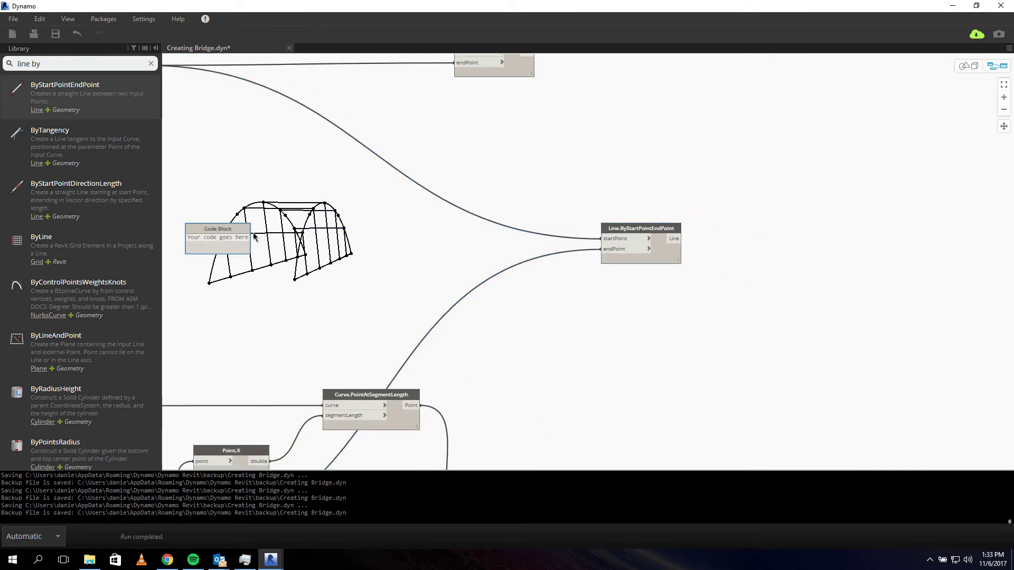
left_click_drag(236, 230, 469, 273)
scroll(660, 296, "down", 1)
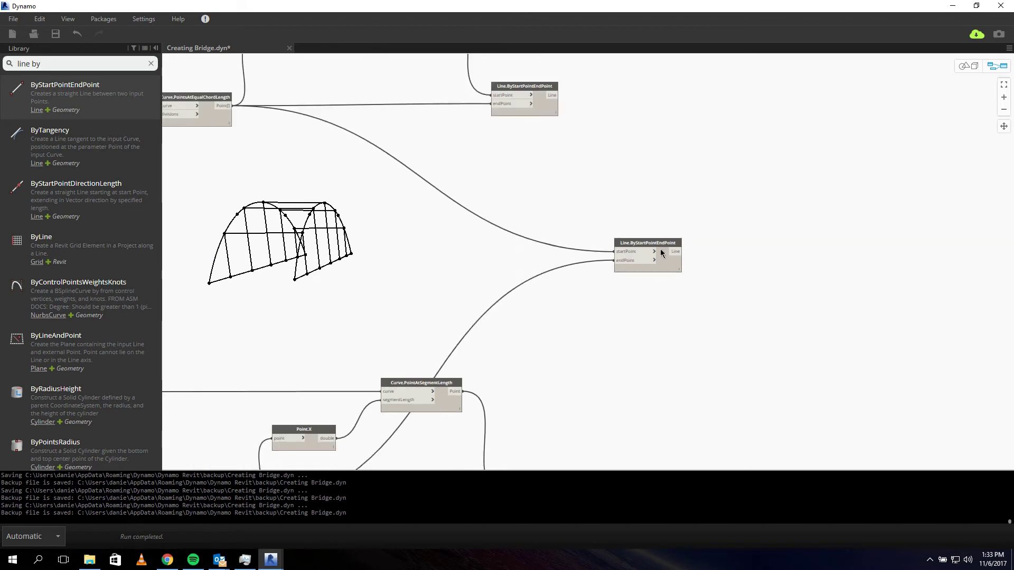
Duplicate the arch-joining Line.ByStartPointEndPoint node twice and stack both copies beneath it
scroll(661, 253, "up", 4)
left_click(633, 218)
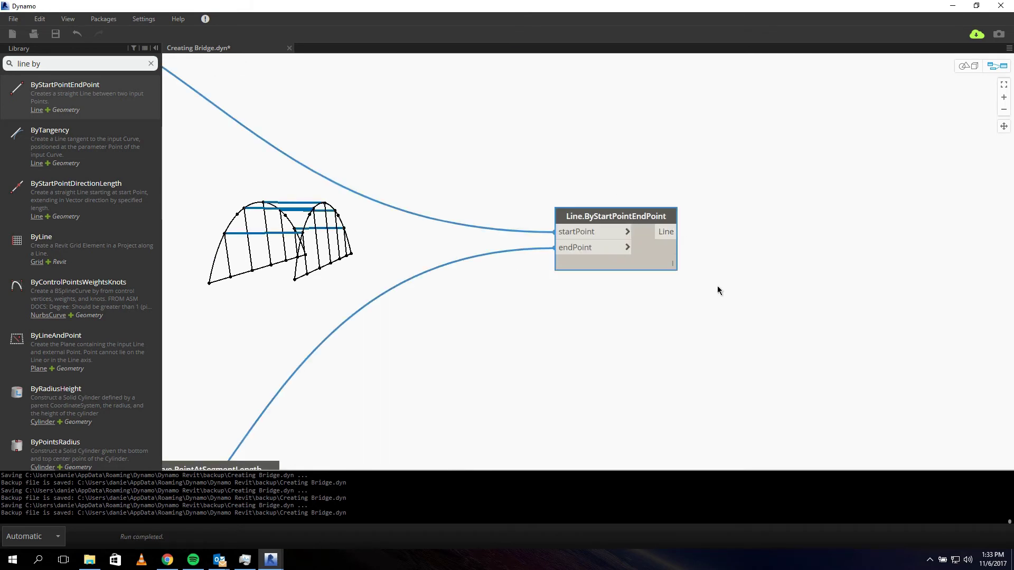
key("ctrl+c")
key("ctrl+v")
left_click_drag(761, 227, 639, 286)
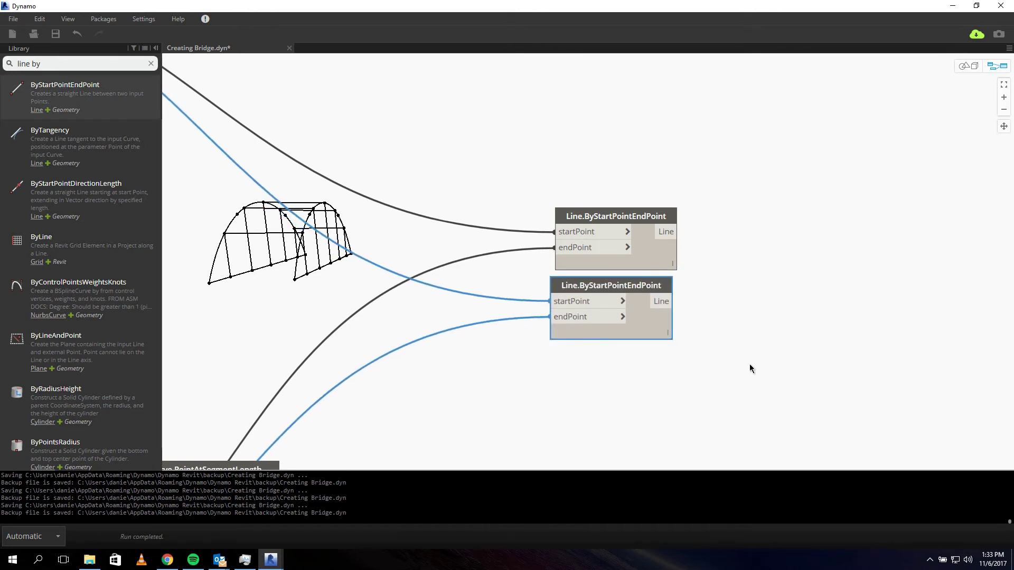
key("ctrl+v")
left_click_drag(755, 299, 620, 359)
Disconnect the wires from the startPoint and endPoint inputs of the copied Line.ByStartPointEndPoint nodes
left_click_drag(550, 371, 516, 389)
left_click(556, 317)
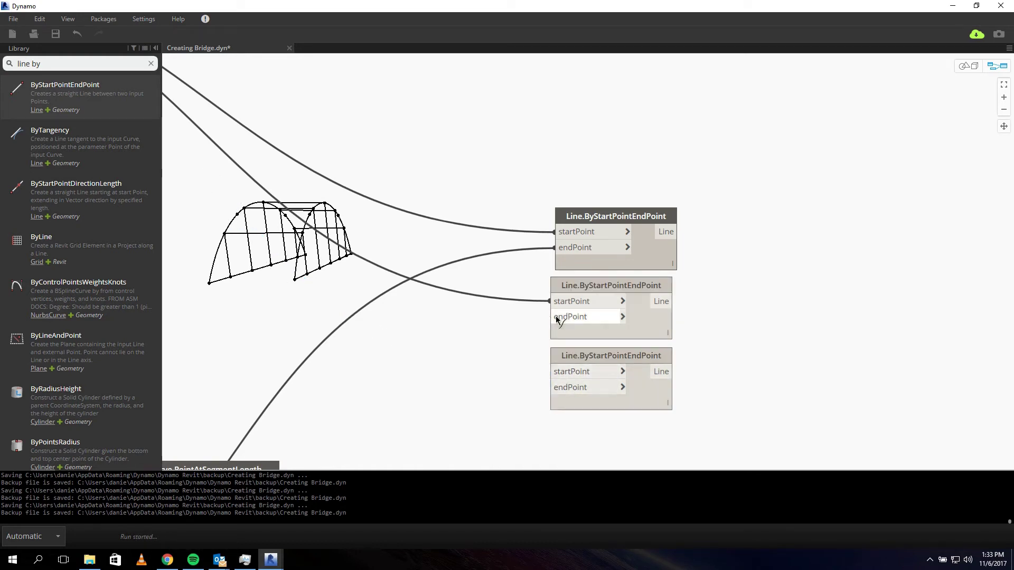
left_click_drag(572, 302, 528, 320)
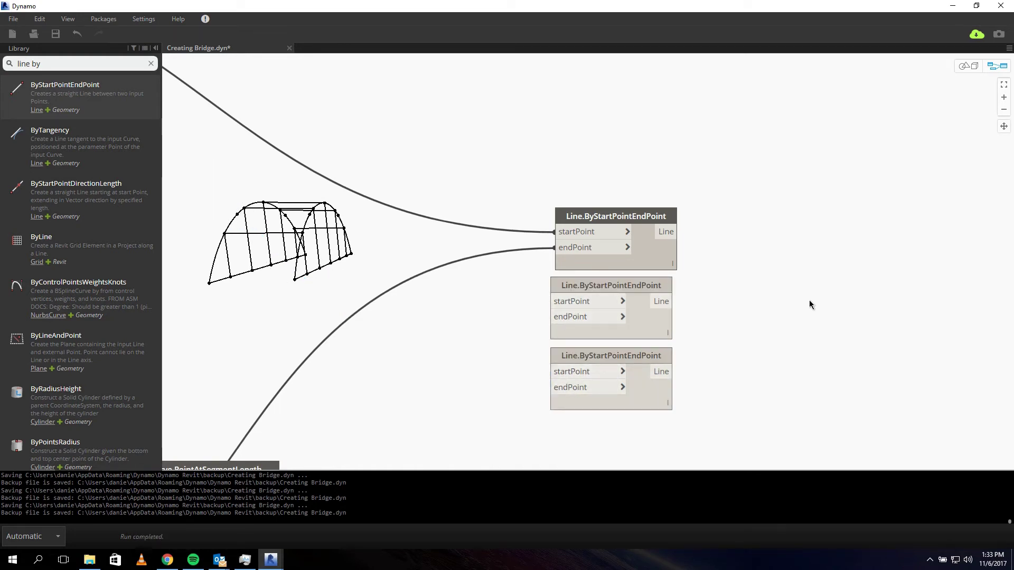
Examine the cross lines between the two arches in the 3D geometry preview, looking from the end of the bridge
scroll(762, 313, "down", 1)
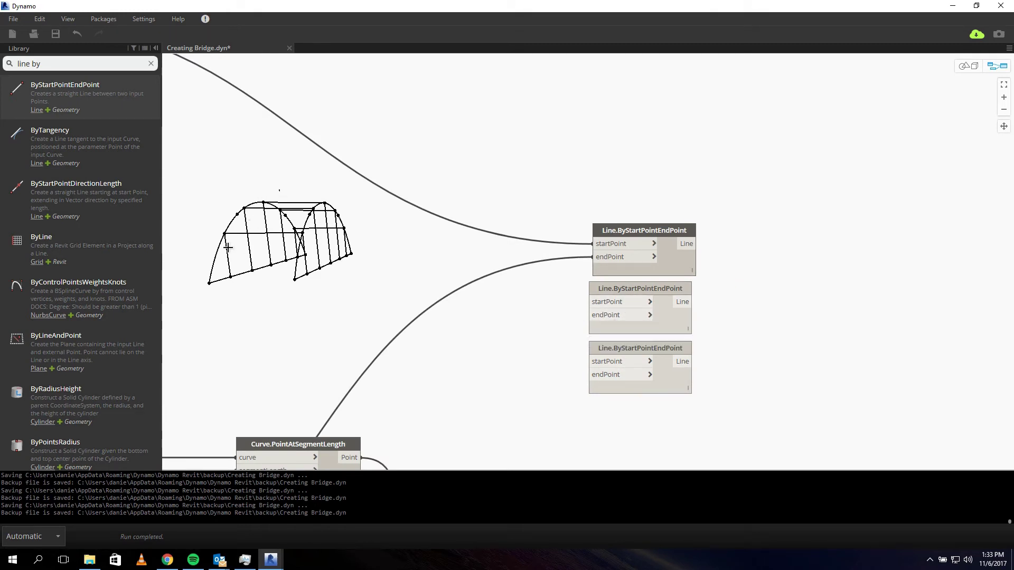
left_click_drag(355, 206, 300, 269)
double_click(311, 213)
left_click_drag(315, 205, 420, 204)
left_click(968, 64)
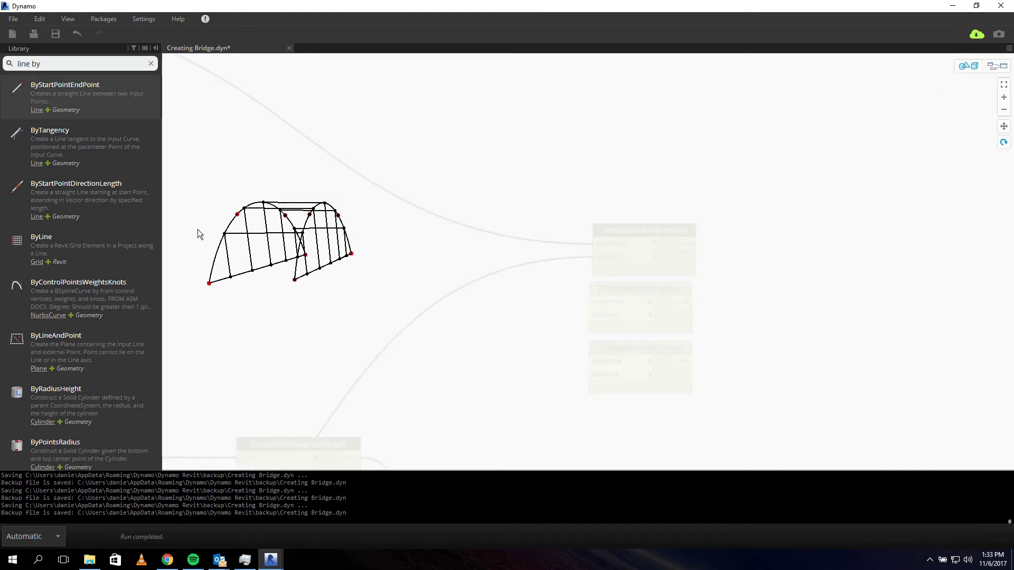
scroll(199, 231, "up", 2)
left_click_drag(230, 236, 349, 244)
scroll(663, 272, "down", 5)
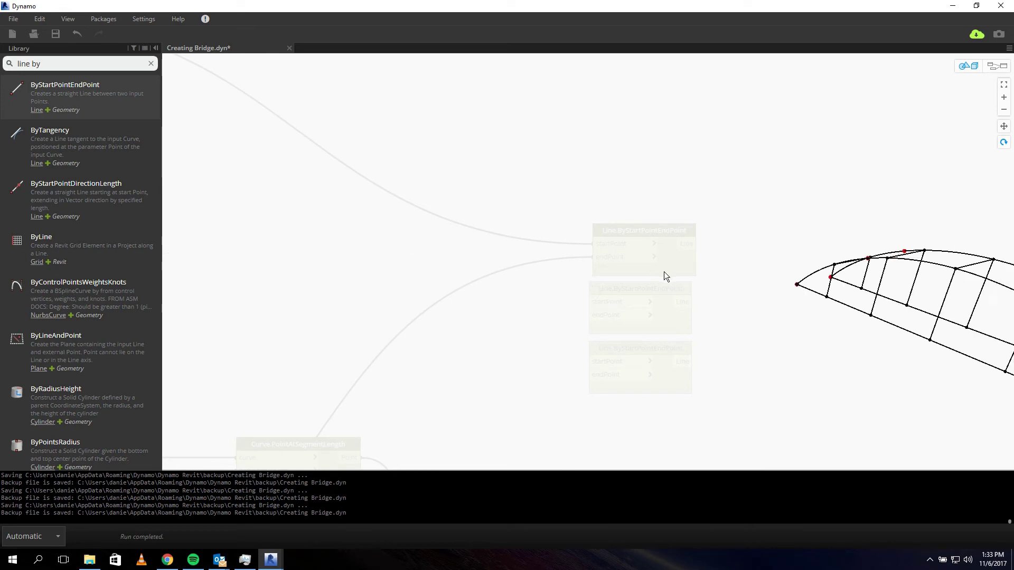
scroll(806, 304, "up", 3)
left_click_drag(762, 313, 479, 267)
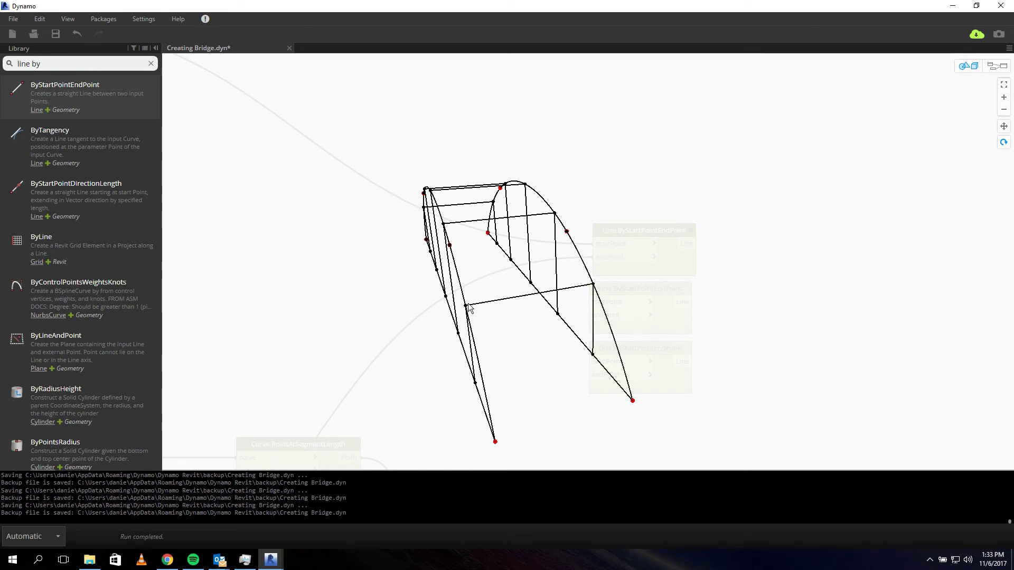
left_click(997, 66)
Search the node library for "rest" and add a List.RestOfItems node
middle_click_drag(265, 170, 711, 336)
left_click(87, 65)
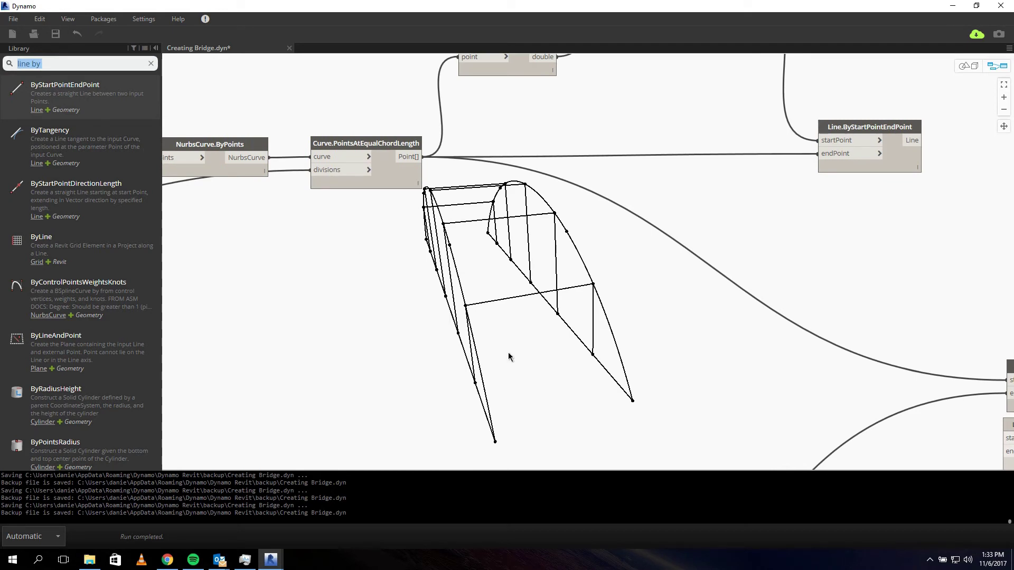
type("rest")
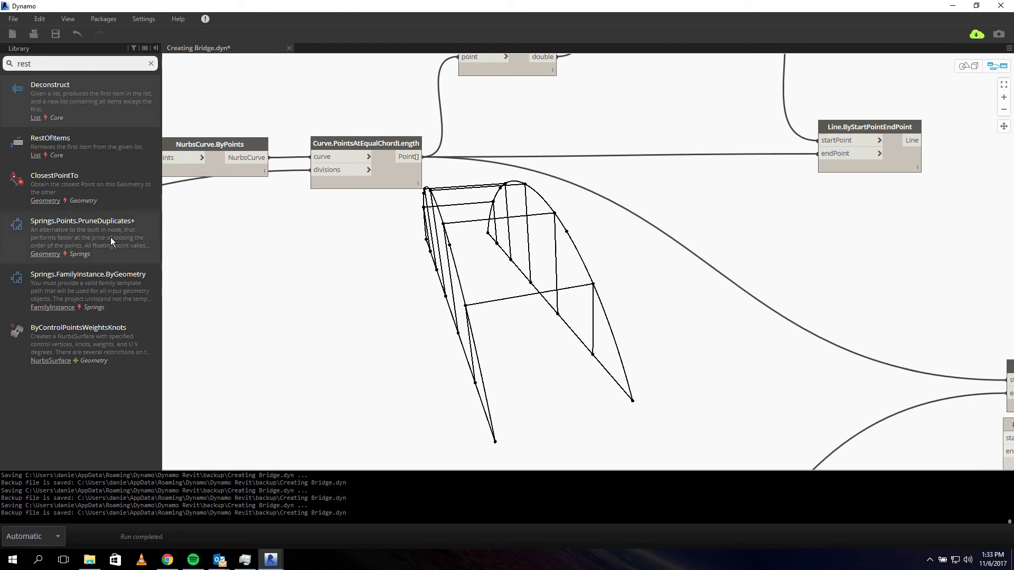
mouse_move(99, 166)
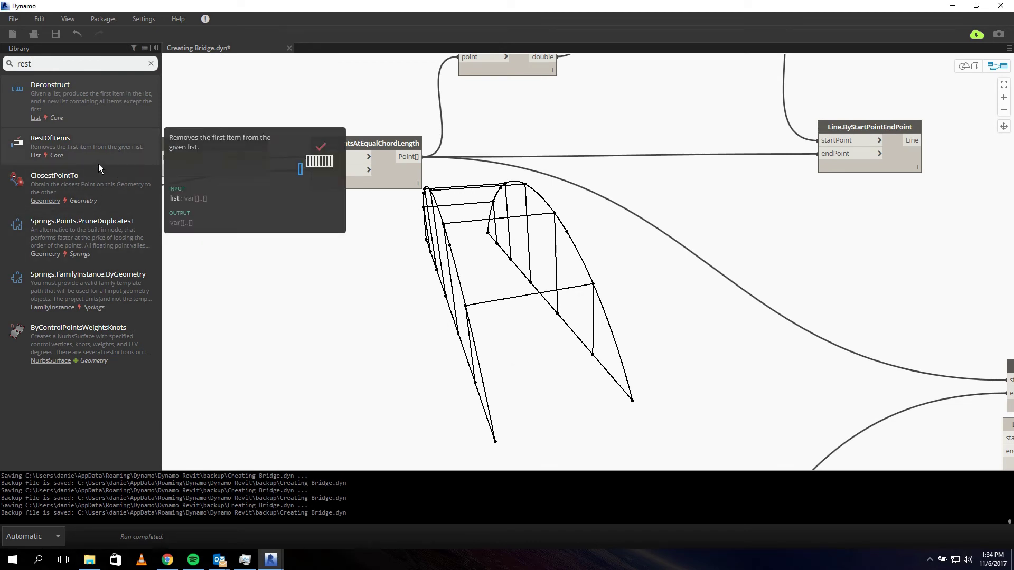
left_click(107, 151)
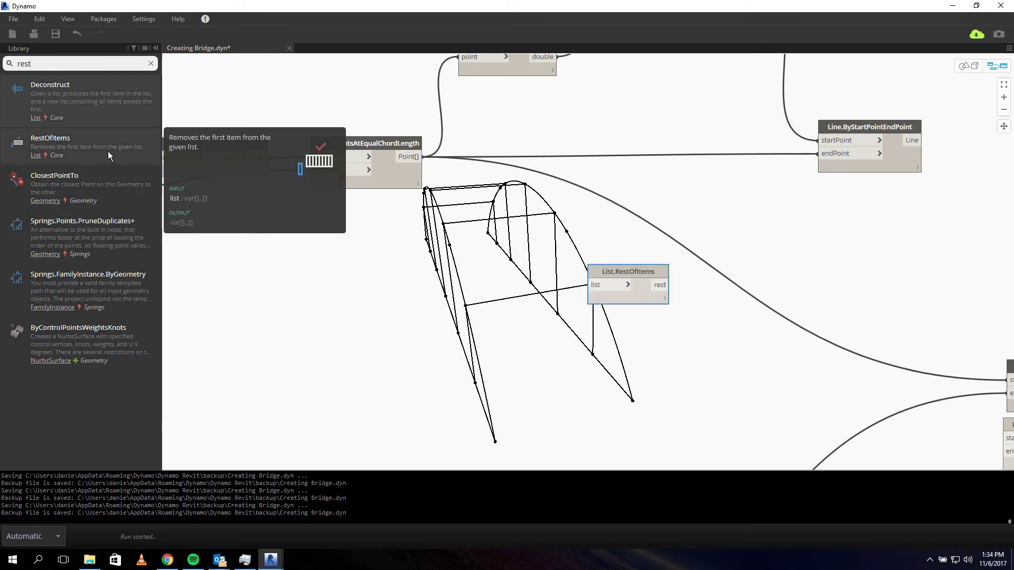
middle_click_drag(547, 350, 487, 283)
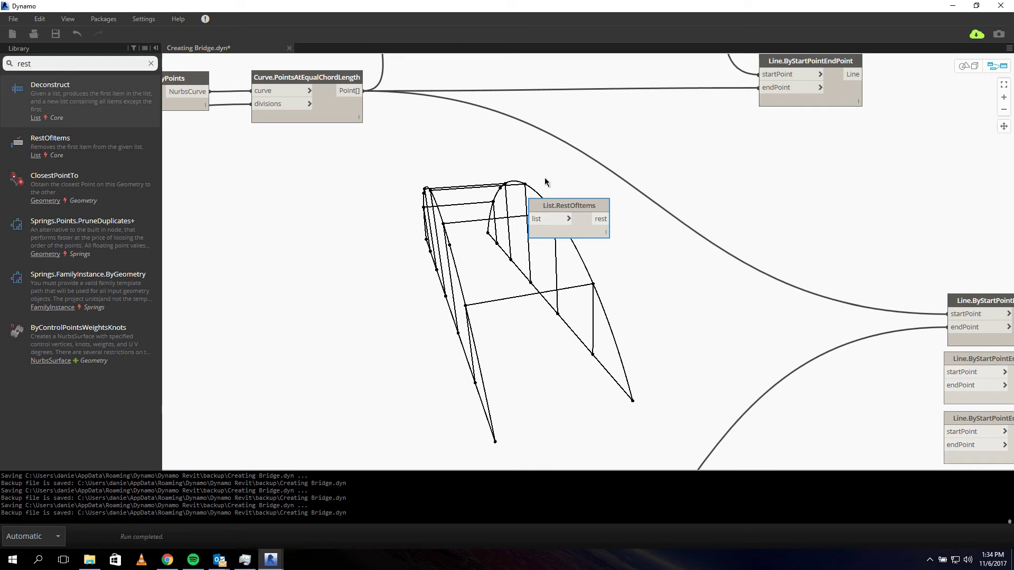
double_click(565, 207)
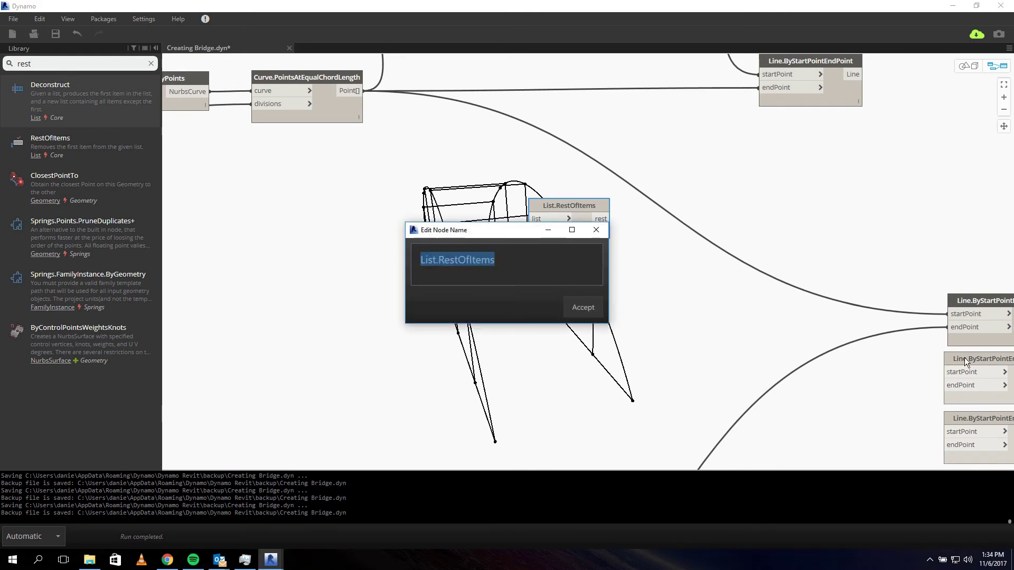
left_click(597, 230)
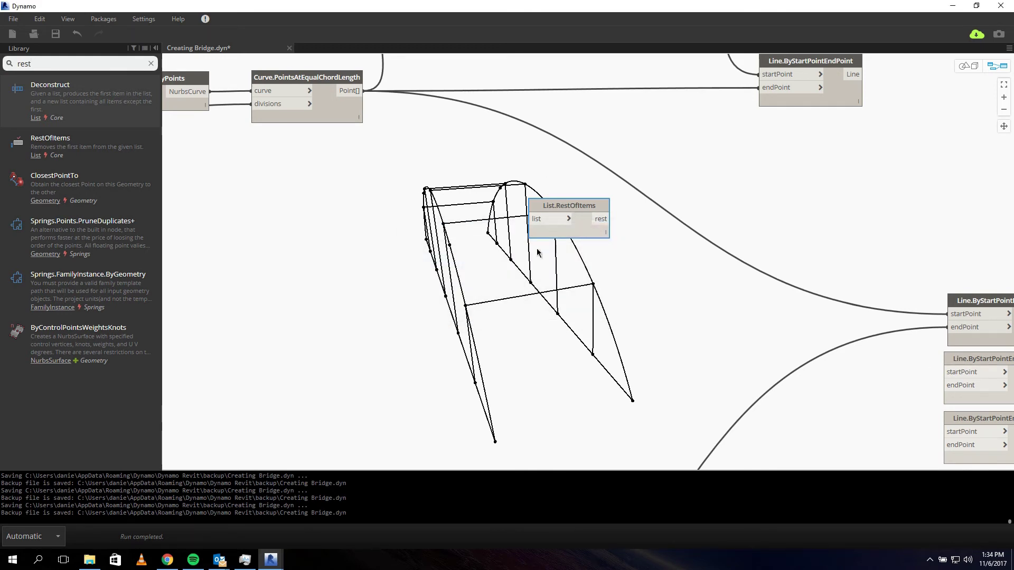
double_click(559, 207)
left_click(595, 230)
Place List.RestOfItems below the original arch's Curve.PointsAtEqualChordLength node and connect that node's Point[] output to its list input
left_click_drag(567, 209, 554, 316)
double_click(696, 283)
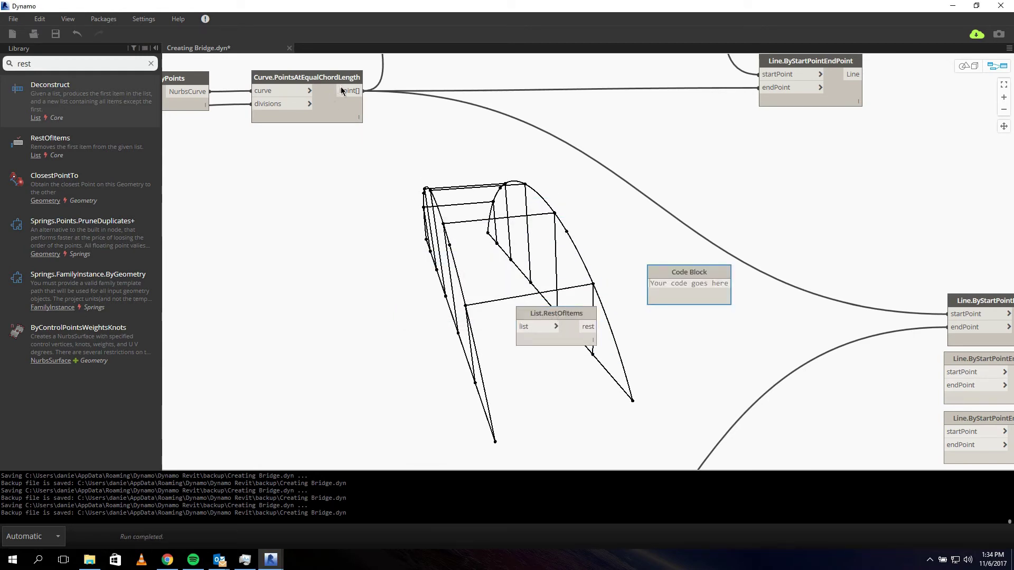
left_click(349, 91)
left_click(517, 326)
left_click_drag(710, 273, 659, 256)
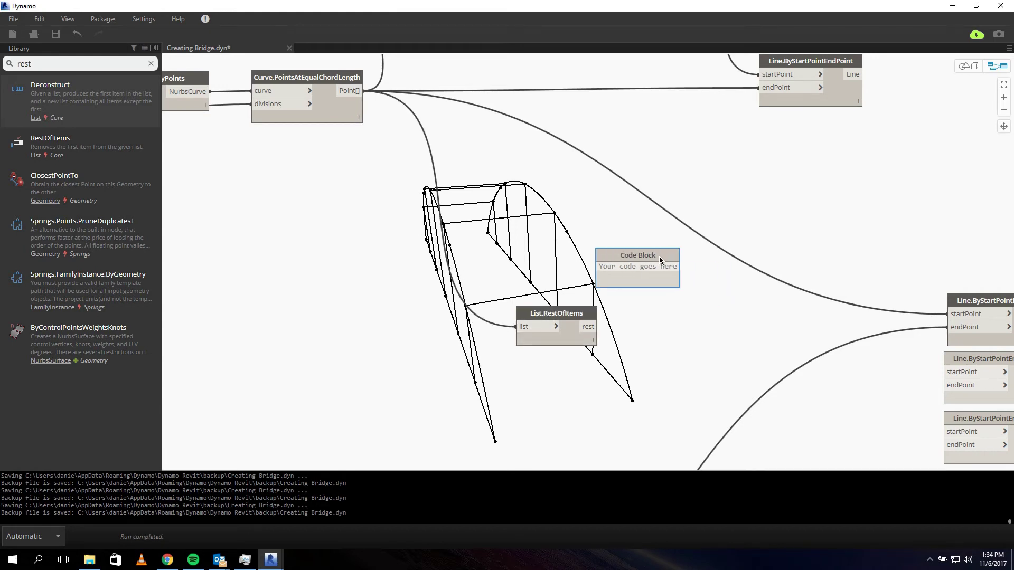
left_click(790, 334)
Connect List.RestOfItems to the startPoint of the first copied Line.ByStartPointEndPoint node and the second arch's Point[] output to its endPoint
middle_click_drag(715, 292, 541, 158)
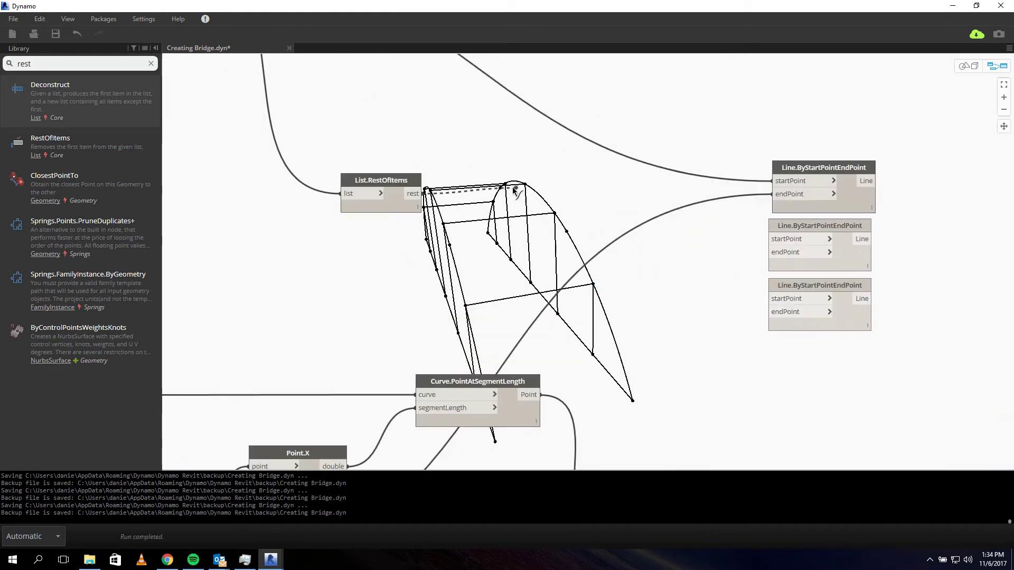
left_click_drag(420, 202, 768, 239)
middle_click_drag(776, 297, 847, 184)
left_click(394, 365)
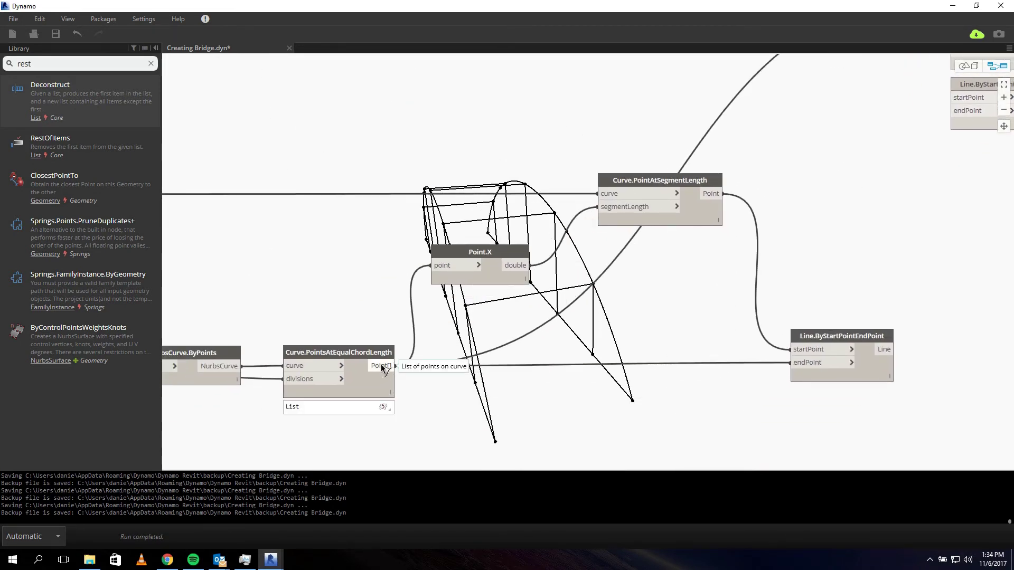
middle_click_drag(810, 238, 491, 362)
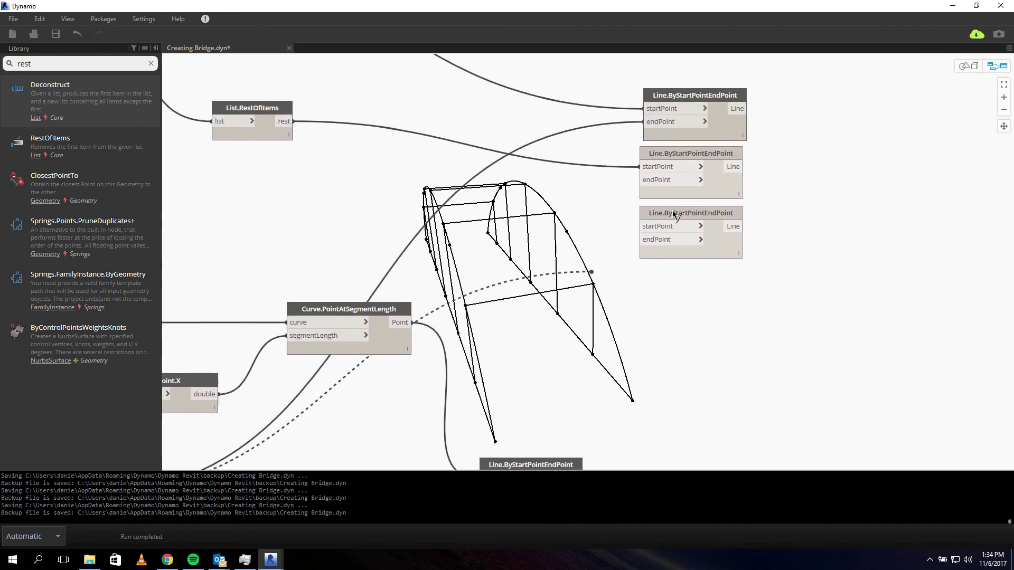
left_click(665, 183)
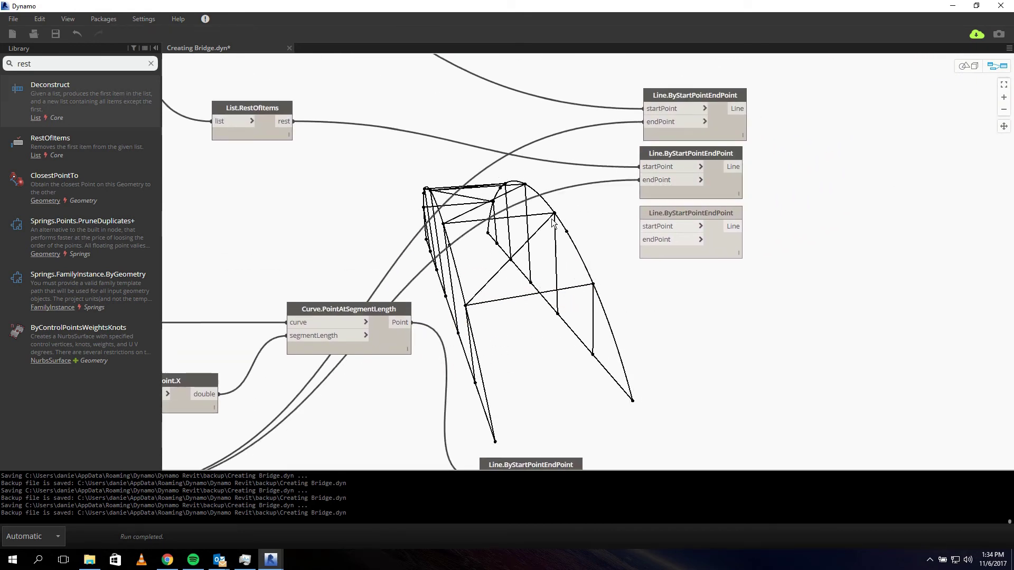
mouse_move(680, 212)
left_mouse_down()
mouse_move(690, 219)
mouse_move(678, 213)
left_mouse_up()
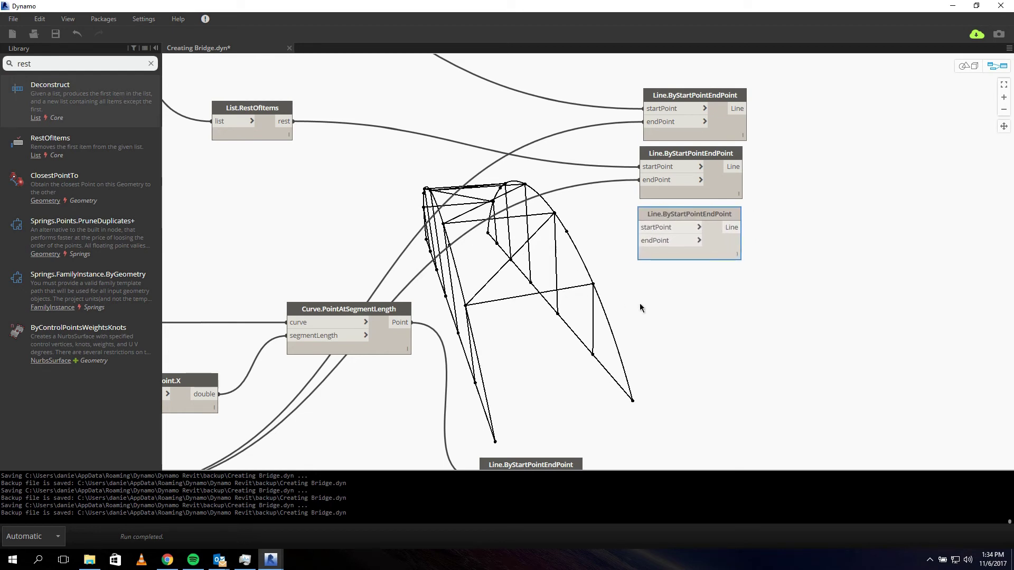
left_click(603, 238)
Duplicate List.RestOfItems, place the copy below the original and connect the second arch's Curve.PointsAtEqualChordLength Point[] output to its list input
middle_click_drag(415, 206, 577, 266)
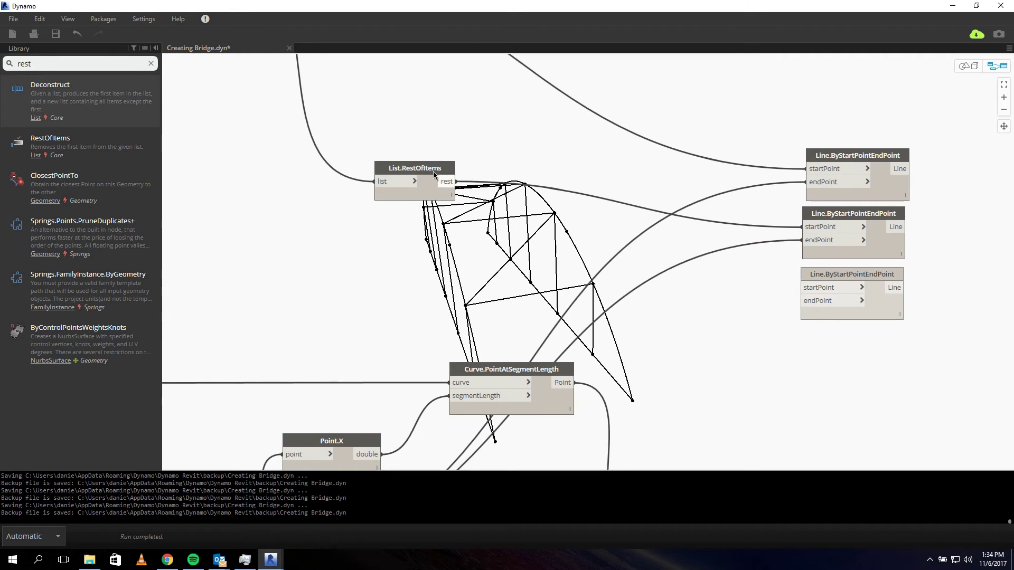
left_click_drag(433, 173, 423, 153)
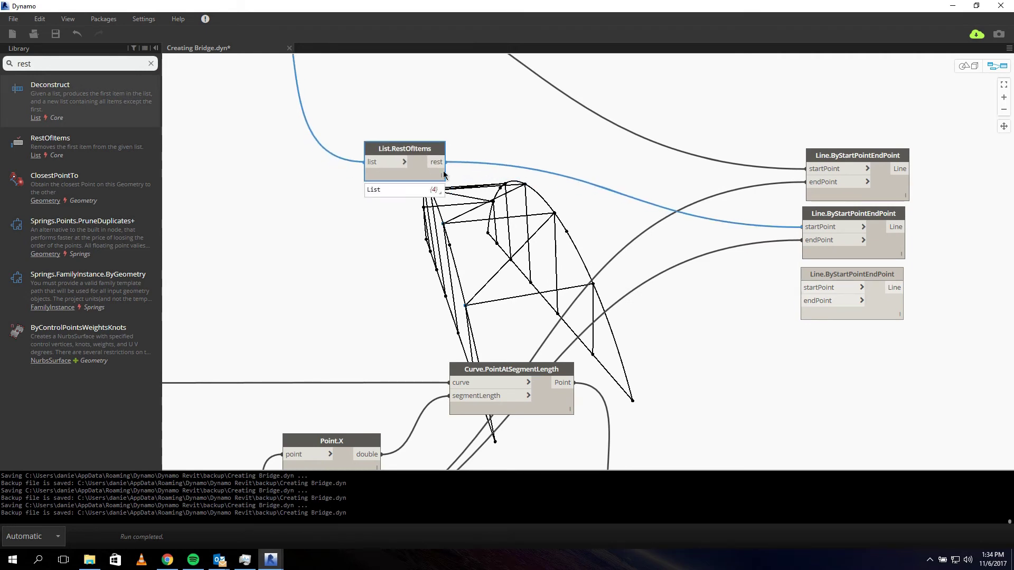
key("ctrl+c")
key("ctrl+v")
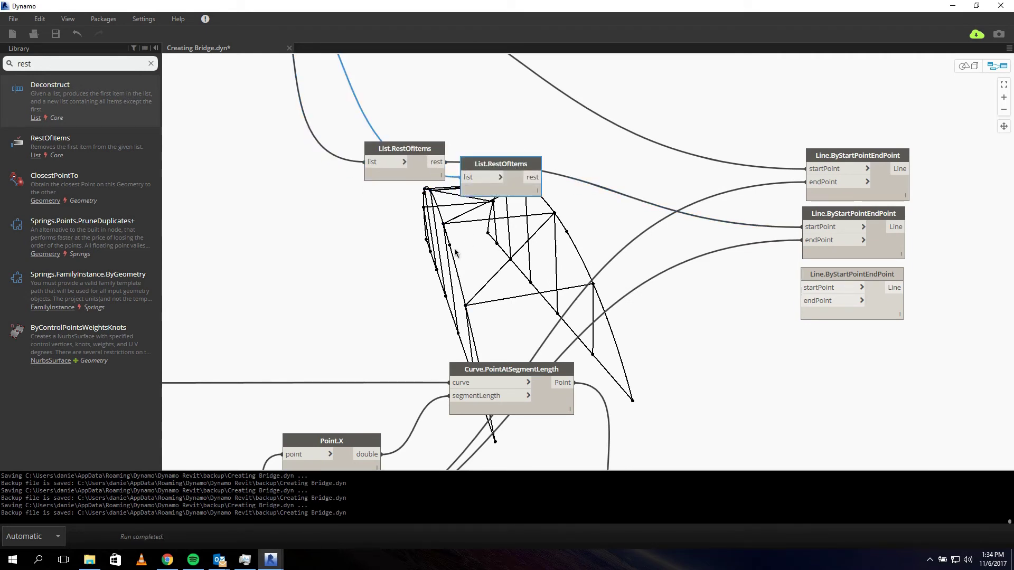
left_click_drag(504, 165, 412, 237)
middle_click_drag(552, 342, 633, 223)
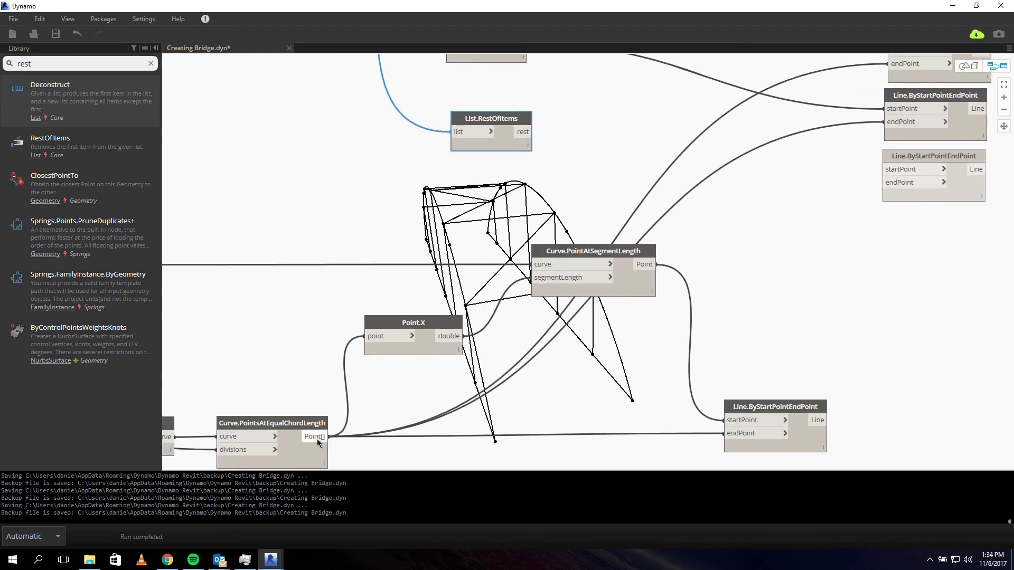
left_click(294, 421)
left_click_drag(321, 436, 460, 135)
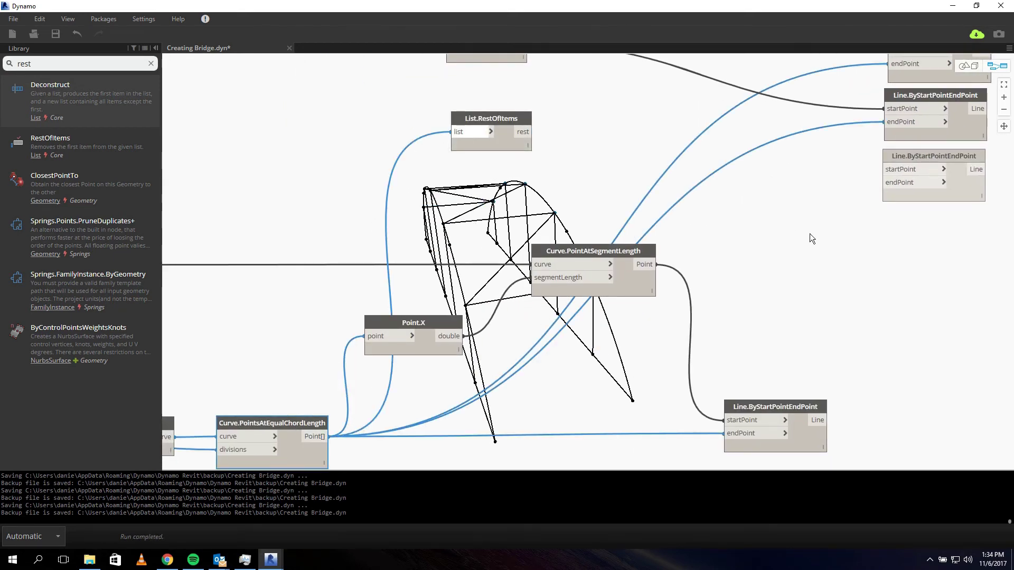
Connect the copied List.RestOfItems to the third Line.ByStartPointEndPoint node's startPoint and the original arch's Point[] output to its endPoint
middle_click_drag(810, 233, 644, 302)
left_click_drag(368, 200, 719, 237)
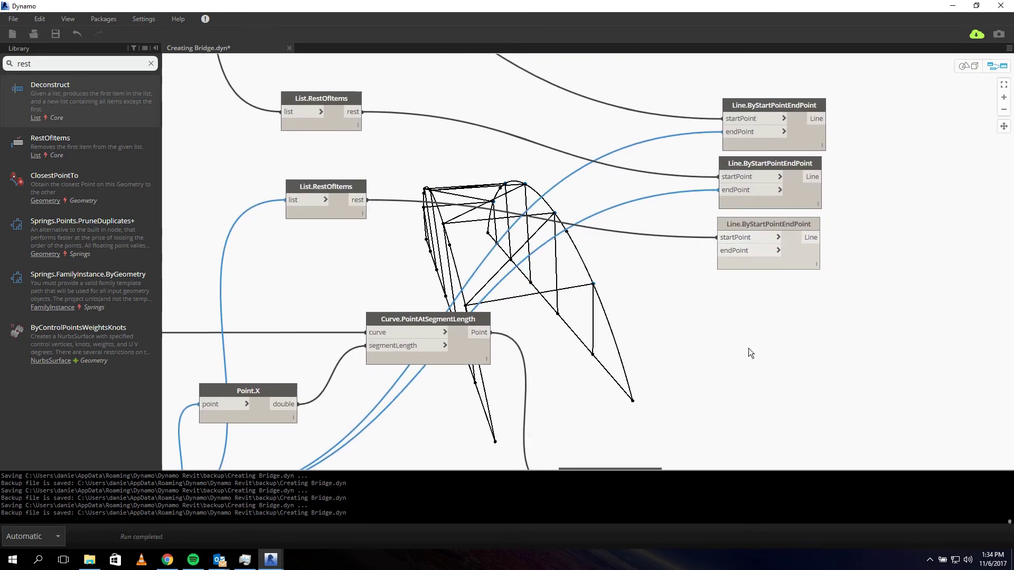
scroll(749, 353, "down", 3)
scroll(450, 125, "up", 4)
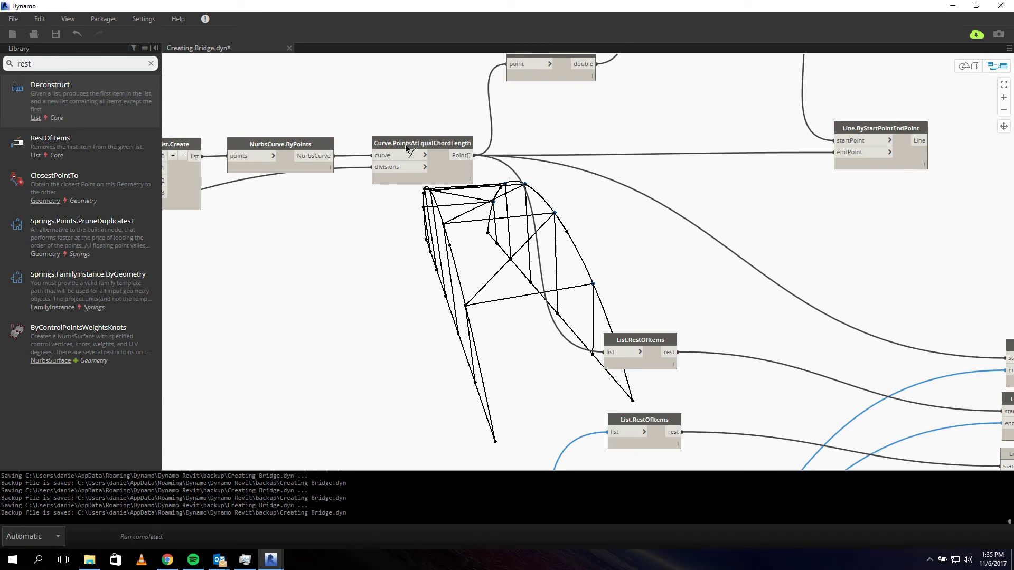
left_click_drag(457, 157, 590, 319)
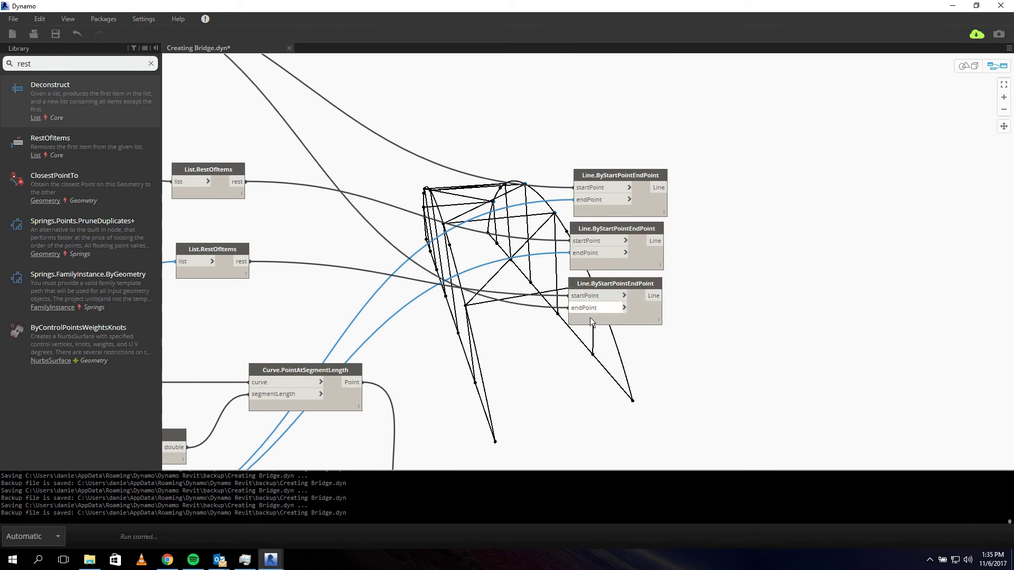
middle_click_drag(610, 404, 674, 249)
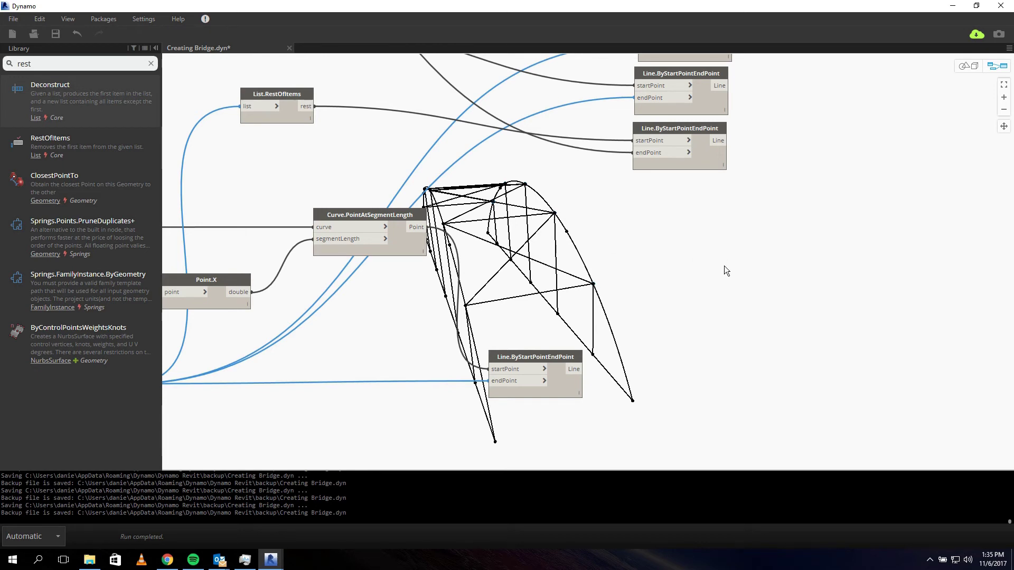
Examine the crossed bracing lines between the two arches in the 3D geometry preview
scroll(788, 315, "down", 5)
left_click(964, 66)
scroll(655, 299, "down", 5)
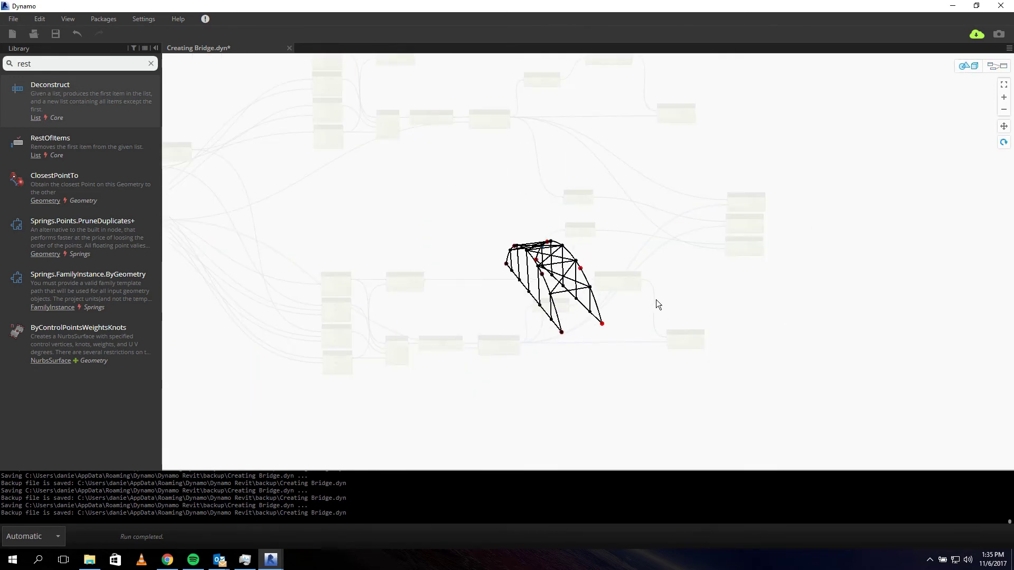
middle_click_drag(547, 318, 678, 350)
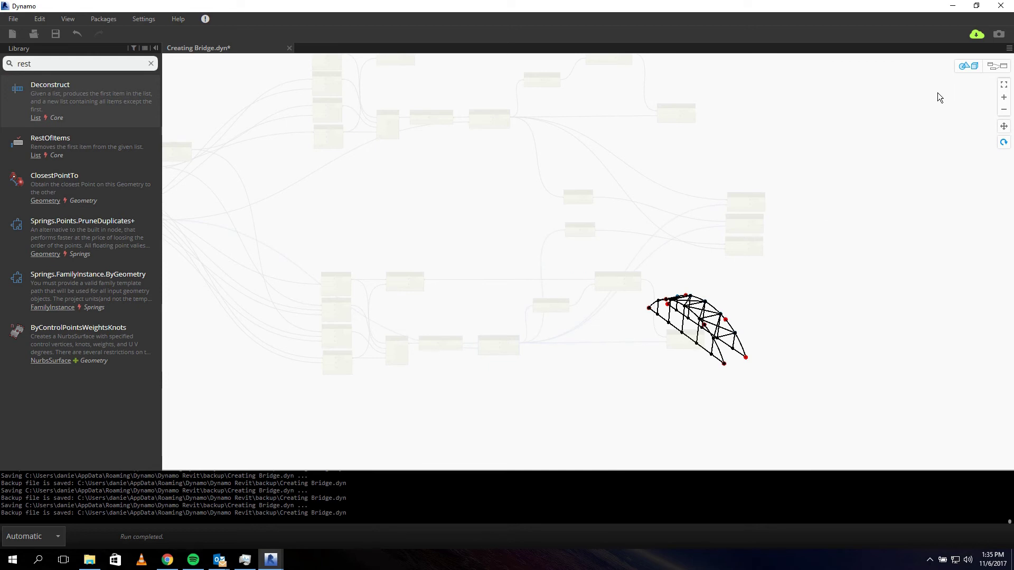
left_click_drag(553, 237, 475, 237)
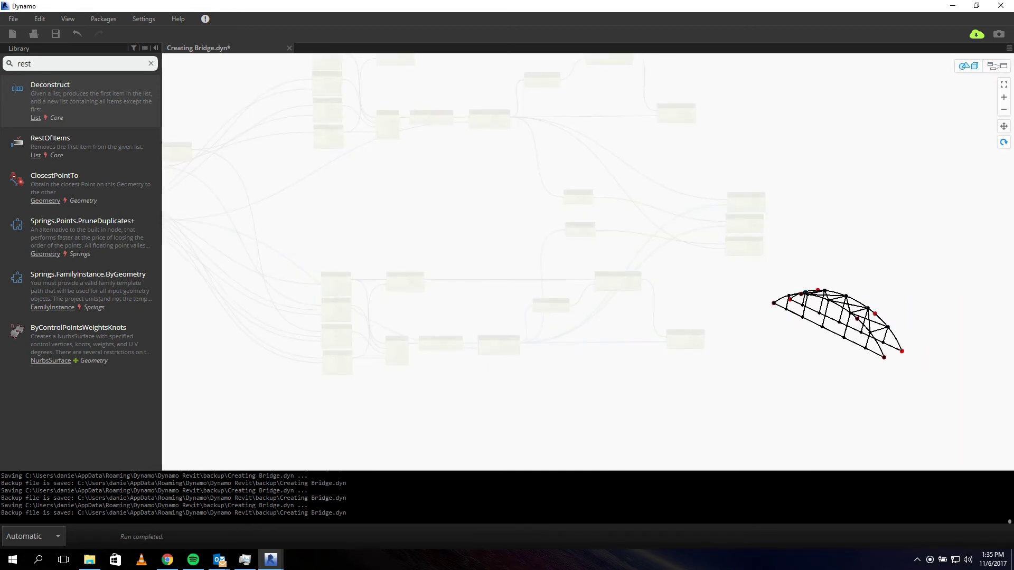
left_click(977, 73)
Set the Bridge width to 8000, the Bridge Length to 44000 and the Bridge Height to 6000
middle_click_drag(381, 238, 851, 253)
scroll(617, 188, "up", 8)
scroll(407, 220, "down", 4)
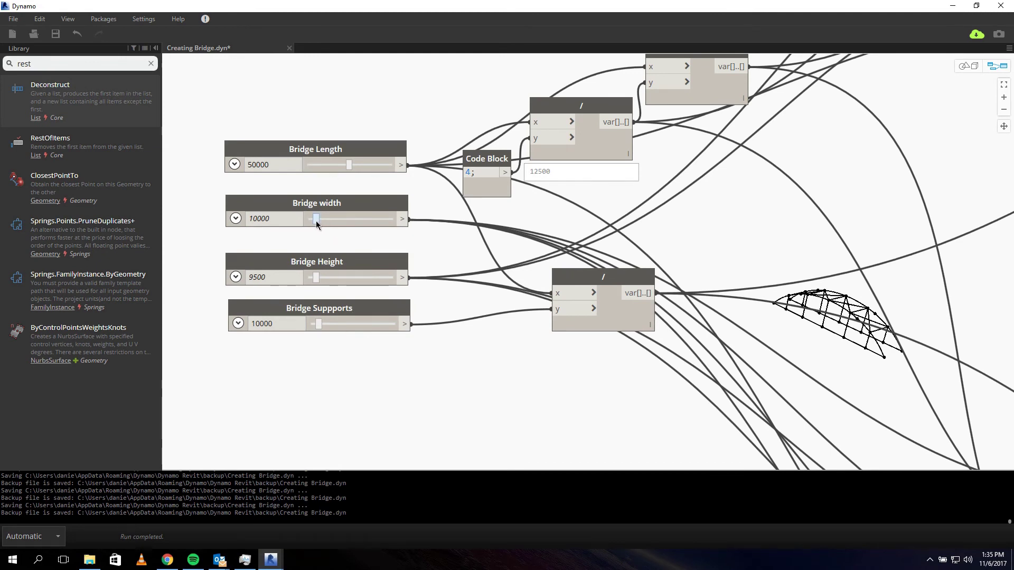
mouse_move(316, 222)
left_mouse_down()
mouse_move(353, 221)
mouse_move(314, 221)
left_mouse_up()
mouse_move(347, 165)
left_mouse_down()
mouse_move(386, 170)
mouse_move(344, 170)
left_mouse_up()
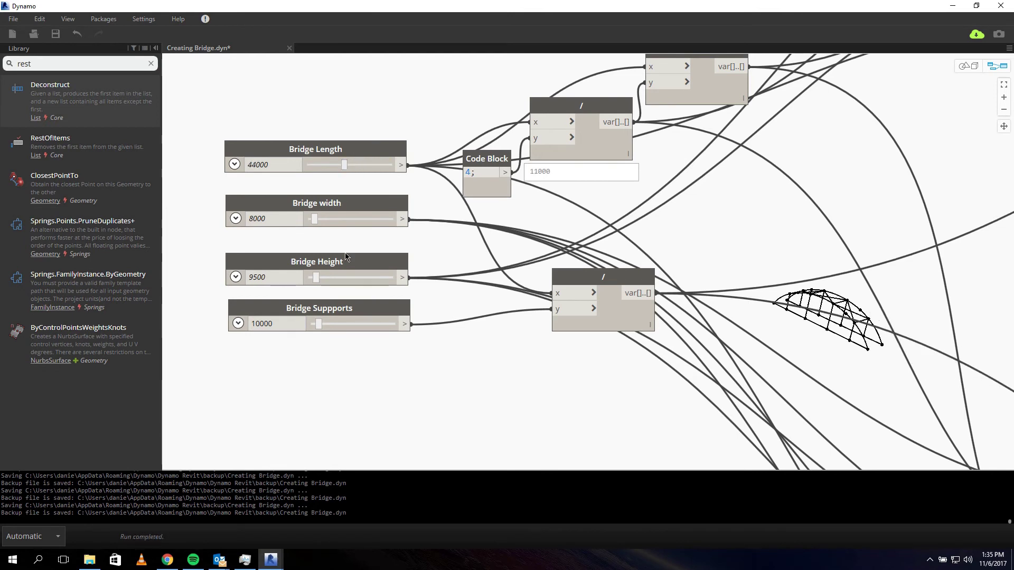
left_click_drag(345, 277, 313, 281)
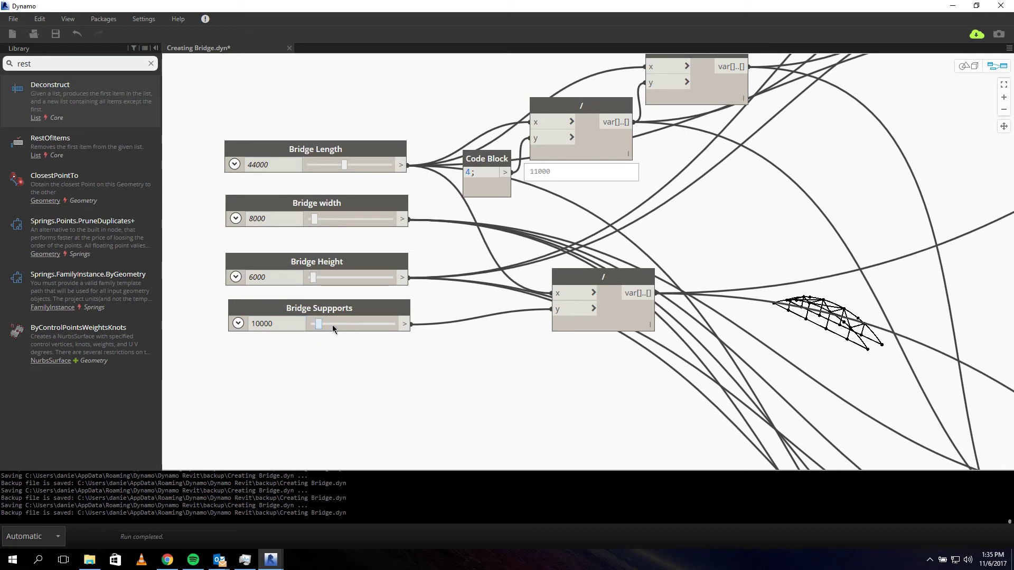
Try Bridge Suppports values of 30000 and 500 to compare the support spacing in the preview
middle_click_drag(826, 329, 777, 291)
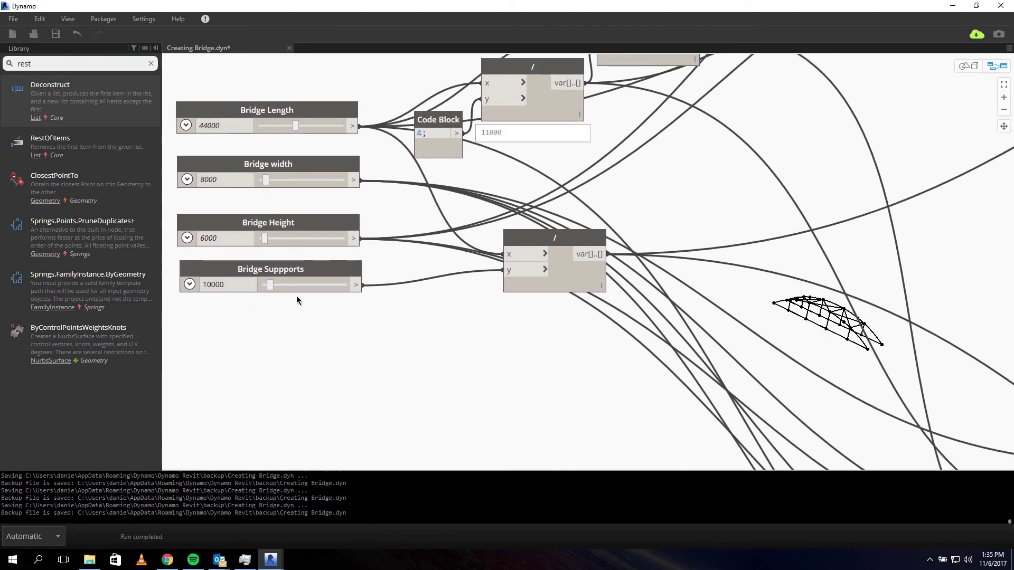
left_click_drag(270, 285, 300, 283)
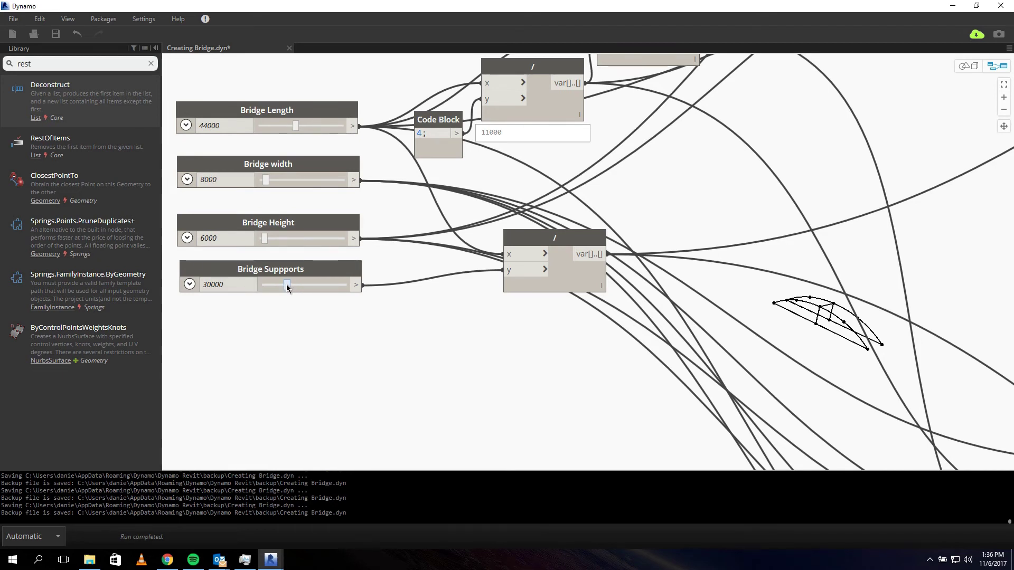
left_click_drag(288, 286, 259, 289)
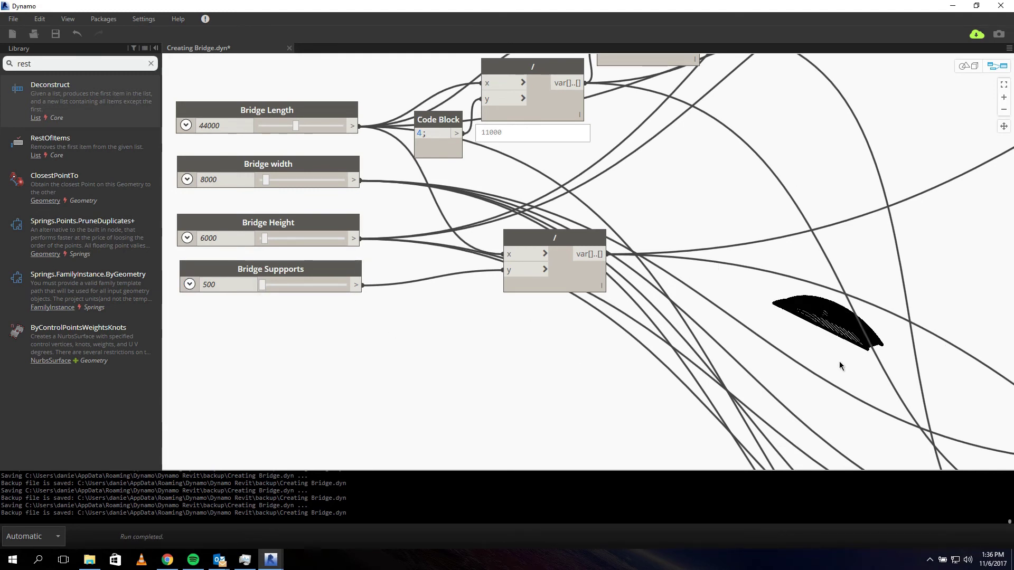
middle_click_drag(841, 362, 885, 344)
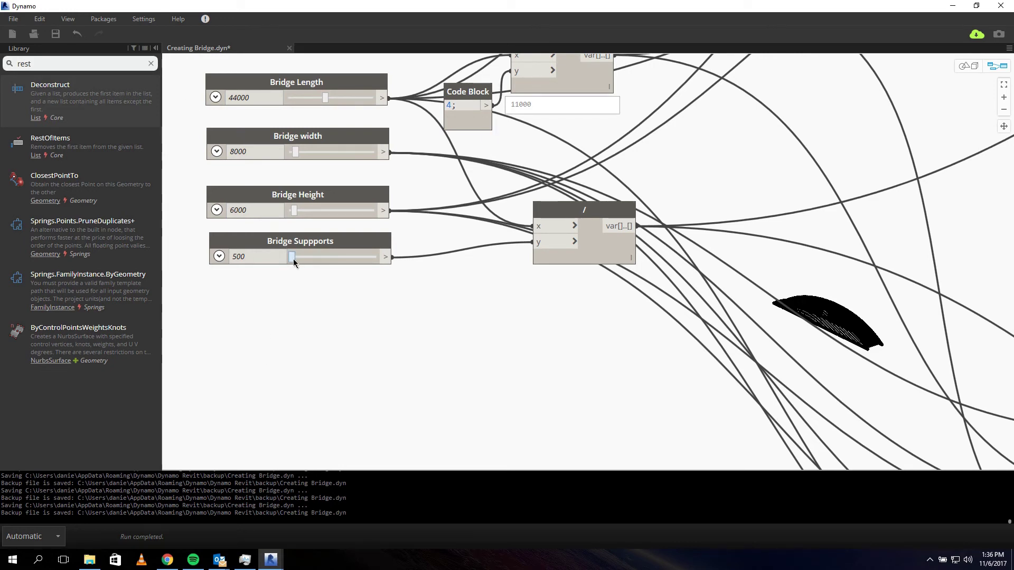
Set the Bridge Suppports value to 15000
mouse_move(294, 262)
left_mouse_down()
mouse_move(318, 261)
mouse_move(304, 261)
left_mouse_up()
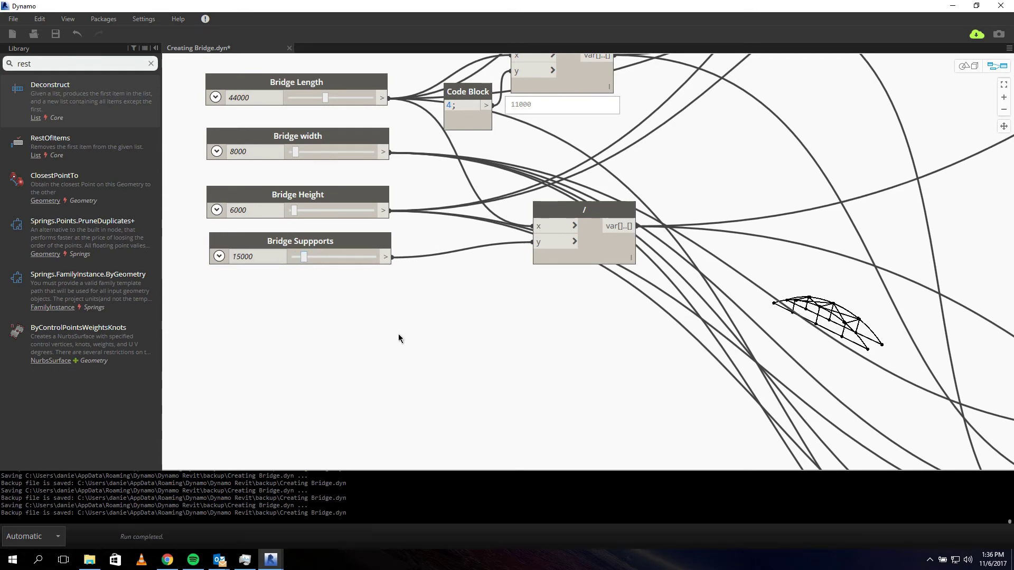
scroll(405, 319, "down", 10)
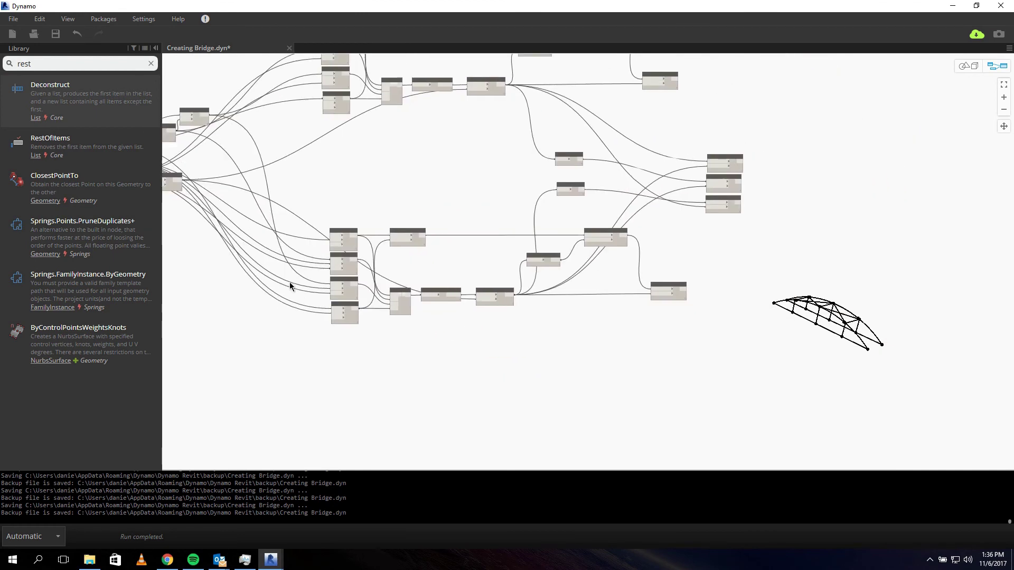
middle_click_drag(316, 353, 370, 342)
left_click_drag(883, 297, 823, 352)
scroll(913, 276, "up", 5)
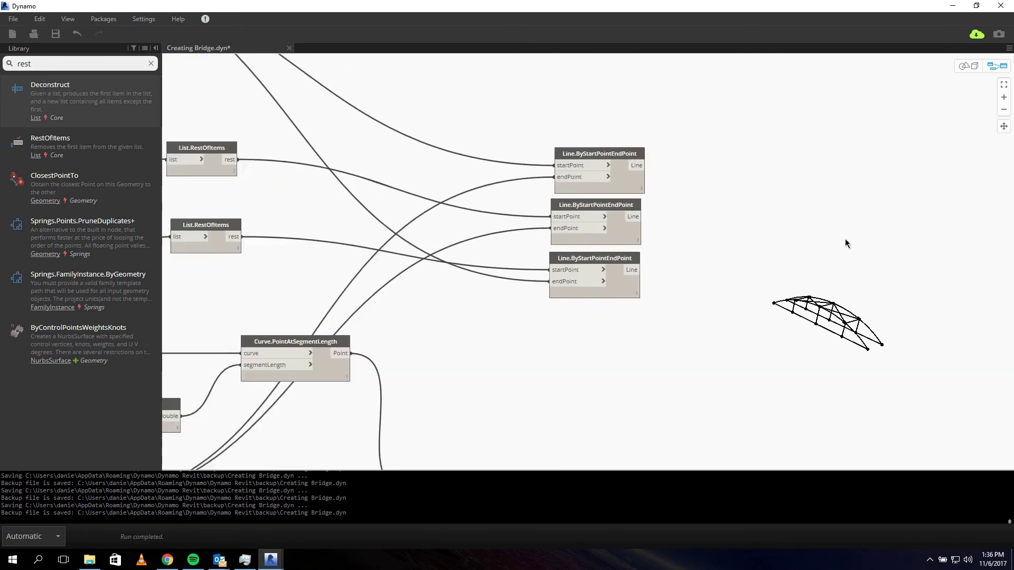
Switch to Revit and examine the bridge geometry from the side in the {3D} view
left_click(947, 9)
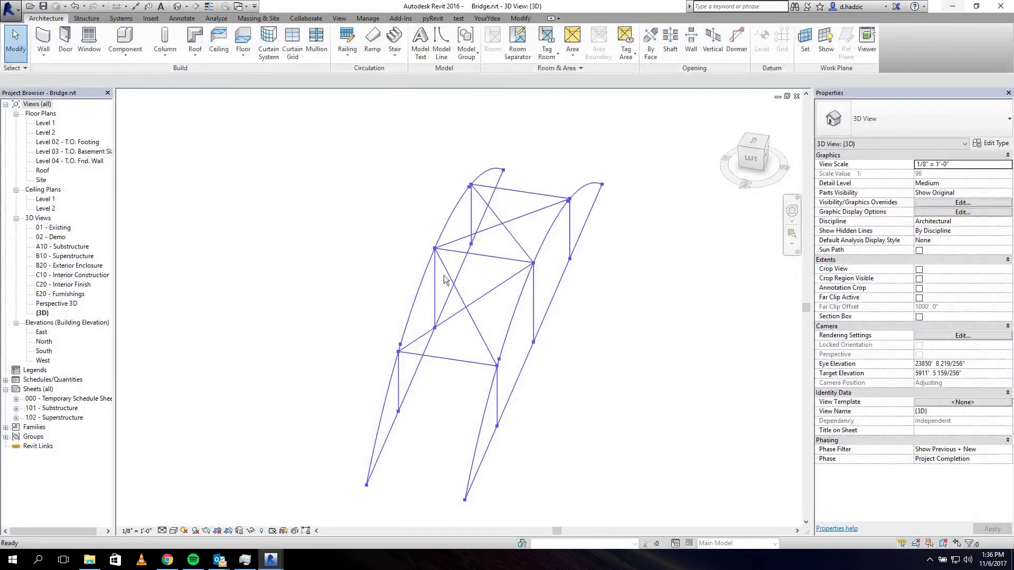
middle_click_drag(534, 300, 544, 338, "shift")
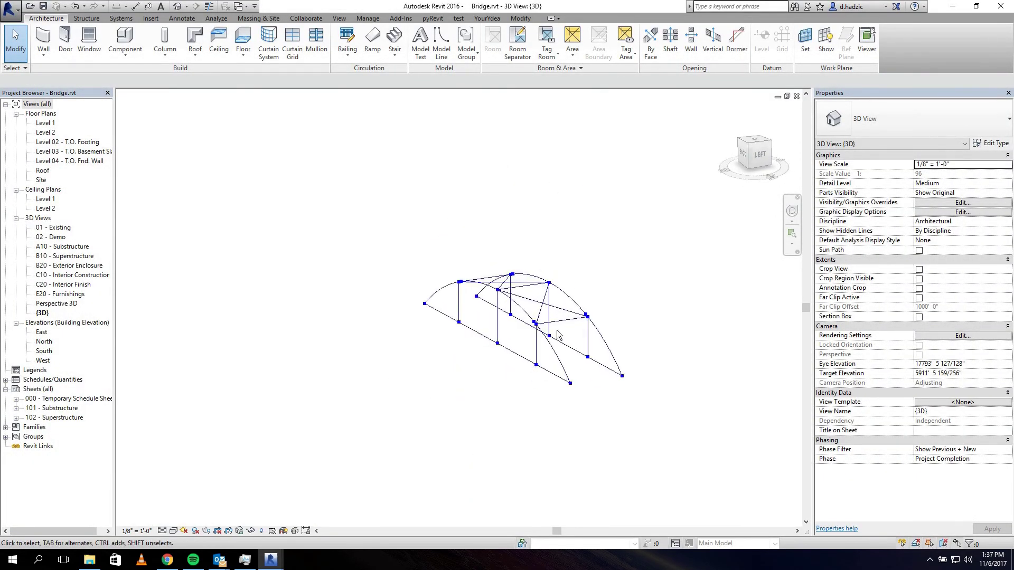
scroll(561, 335, "up", 4)
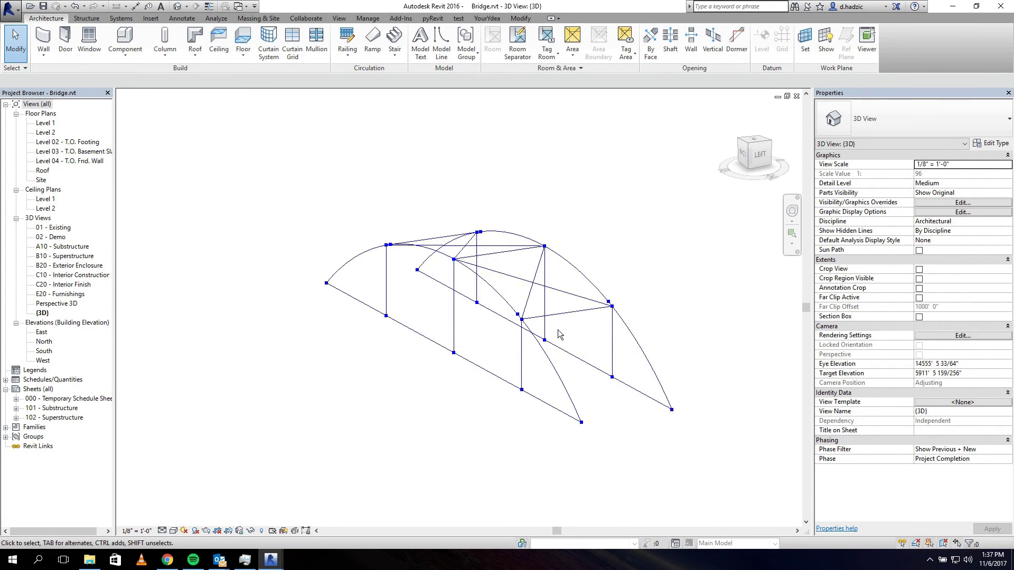
left_click(165, 39)
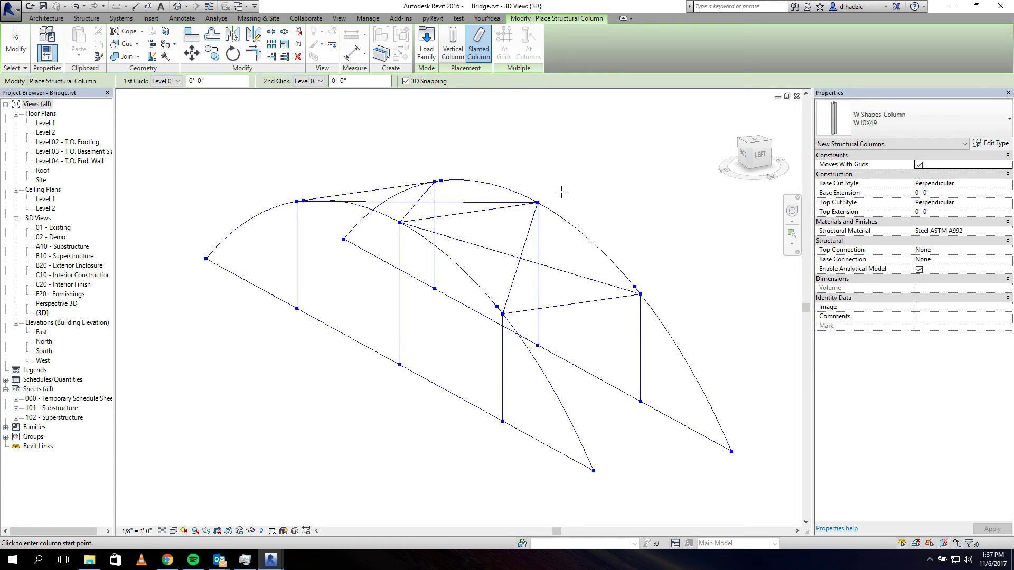
key("Escape")
key("Escape")
Switch to Dynamo and add a List.Create node beside the three Line.ByStartPointEndPoint bracing nodes
left_click(952, 6)
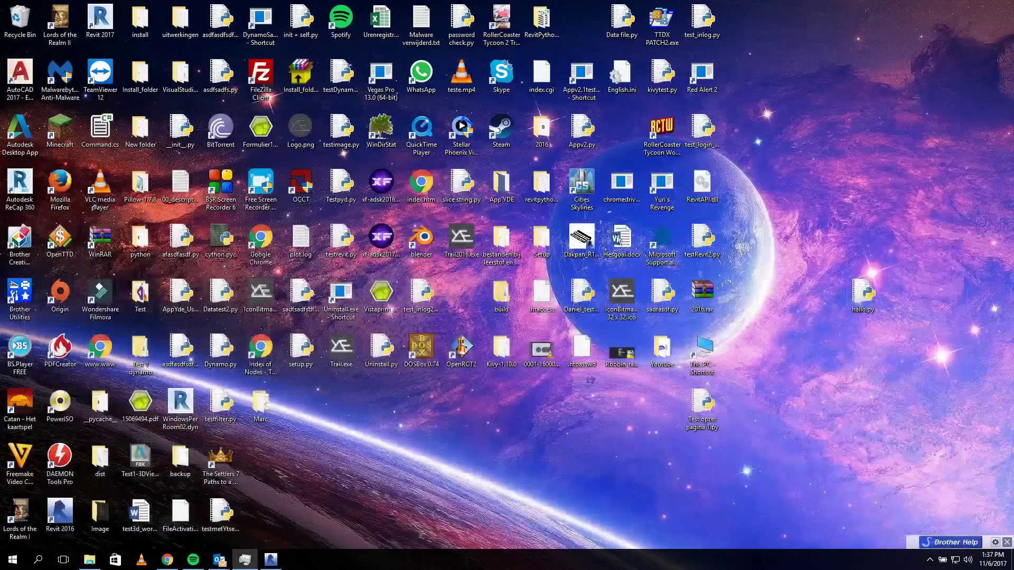
left_click(271, 559)
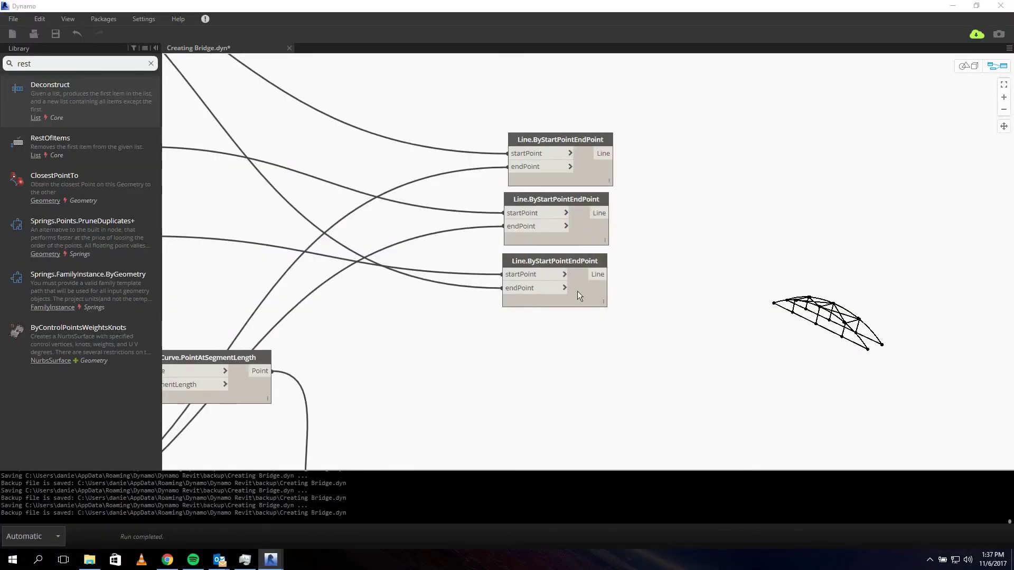
middle_click_drag(723, 300, 505, 311)
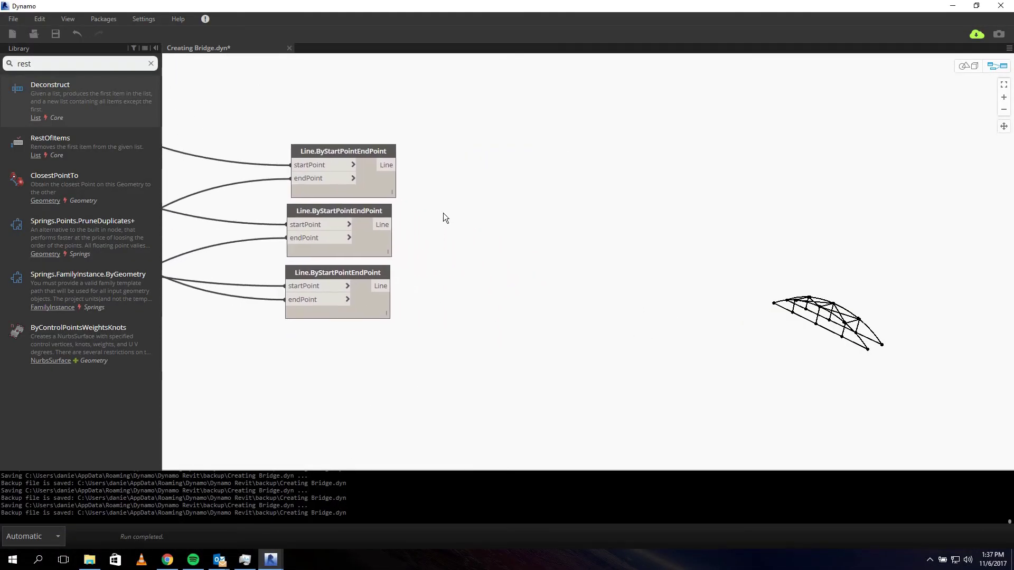
double_click(27, 62)
type("list")
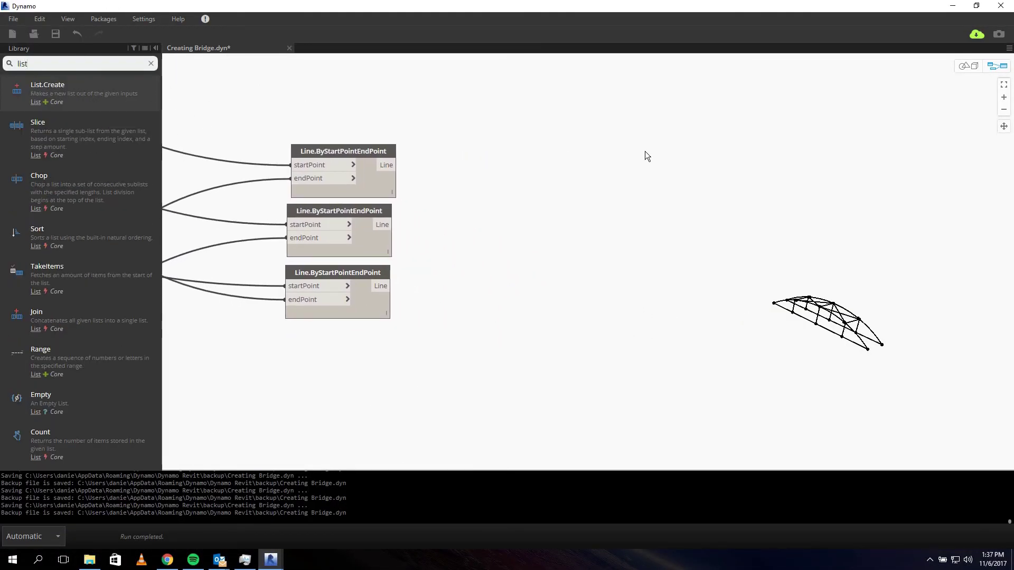
key("Return")
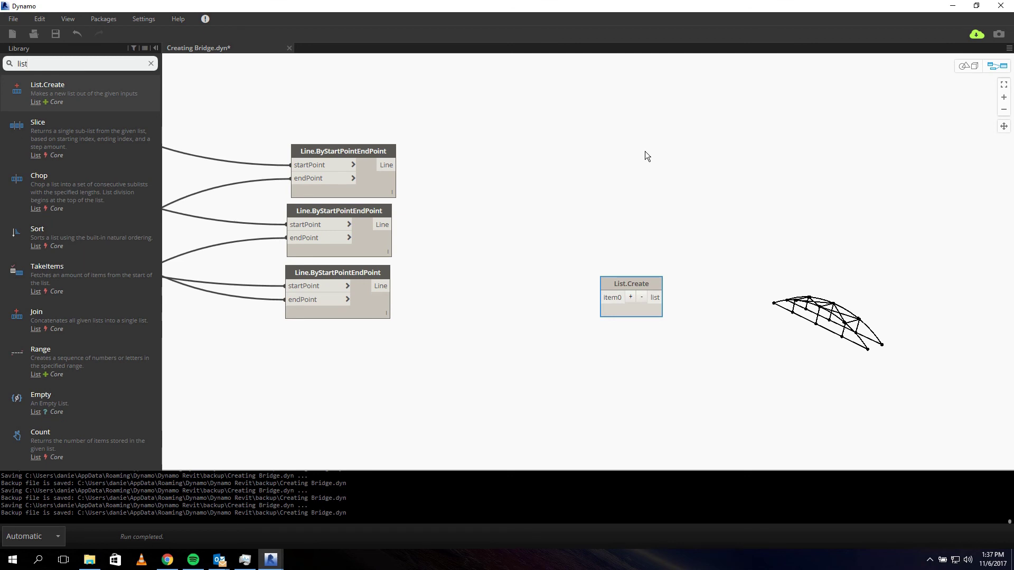
Give the List.Create node nine inputs, item0 to item8, and place it beyond the line nodes
left_click(628, 300)
left_click(627, 300)
left_click(626, 300)
left_click(627, 300)
left_click(626, 300)
left_click(626, 300)
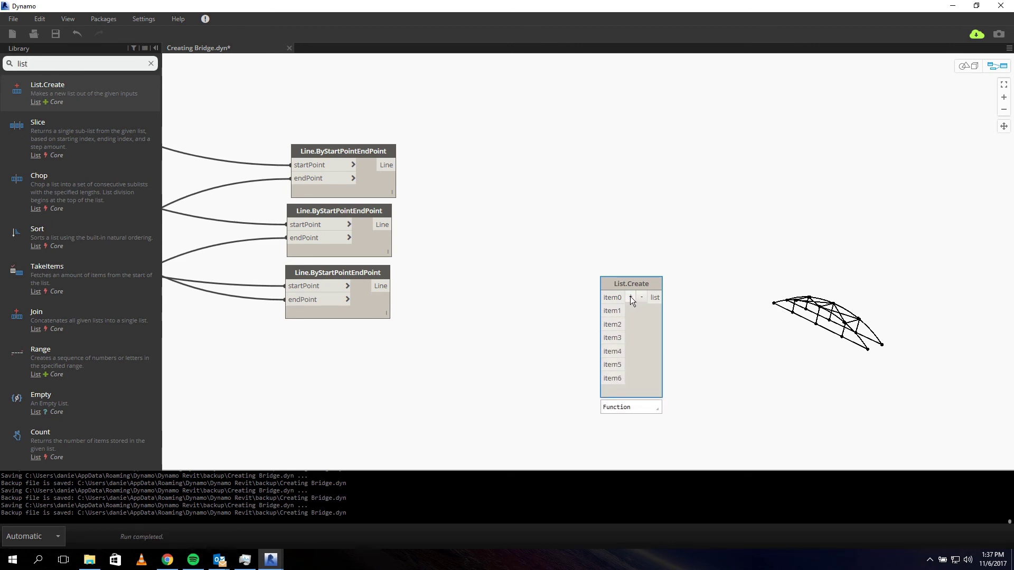
left_click(630, 297)
left_click(630, 297)
left_click(630, 296)
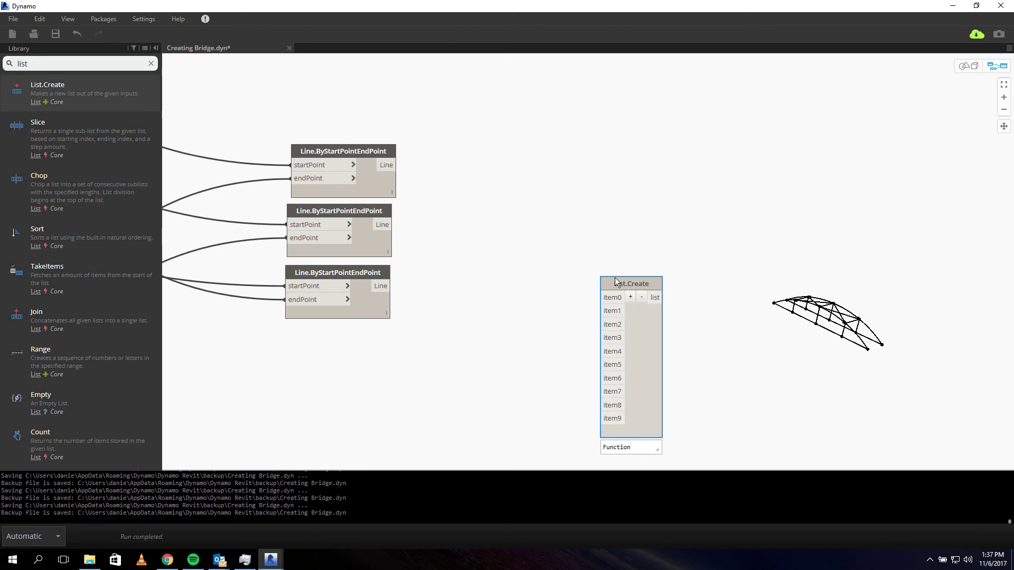
left_click_drag(615, 281, 623, 125)
left_click(651, 140)
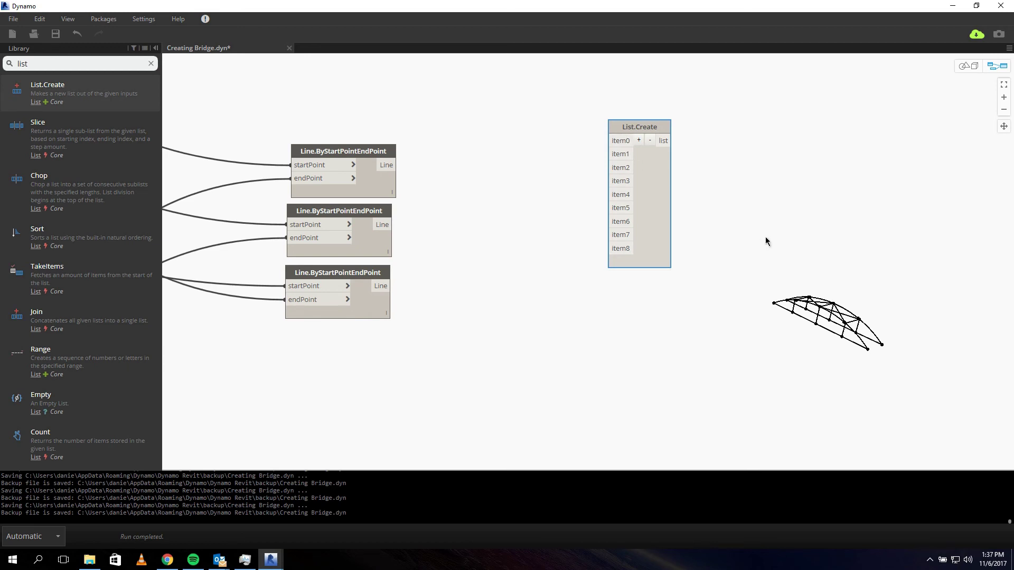
scroll(767, 241, "down", 5)
scroll(715, 224, "up", 3)
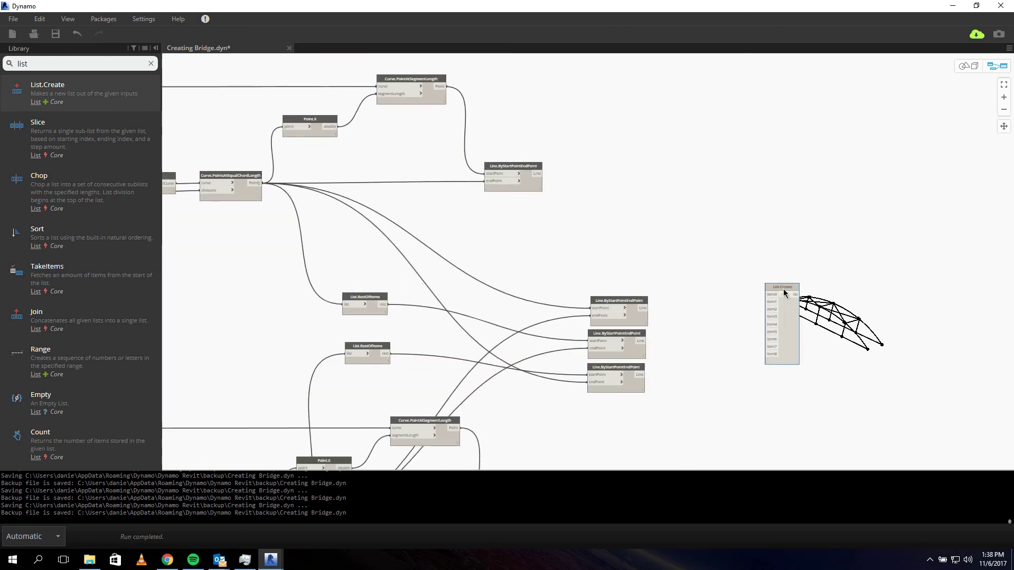
left_click_drag(784, 293, 750, 200)
double_click(685, 221)
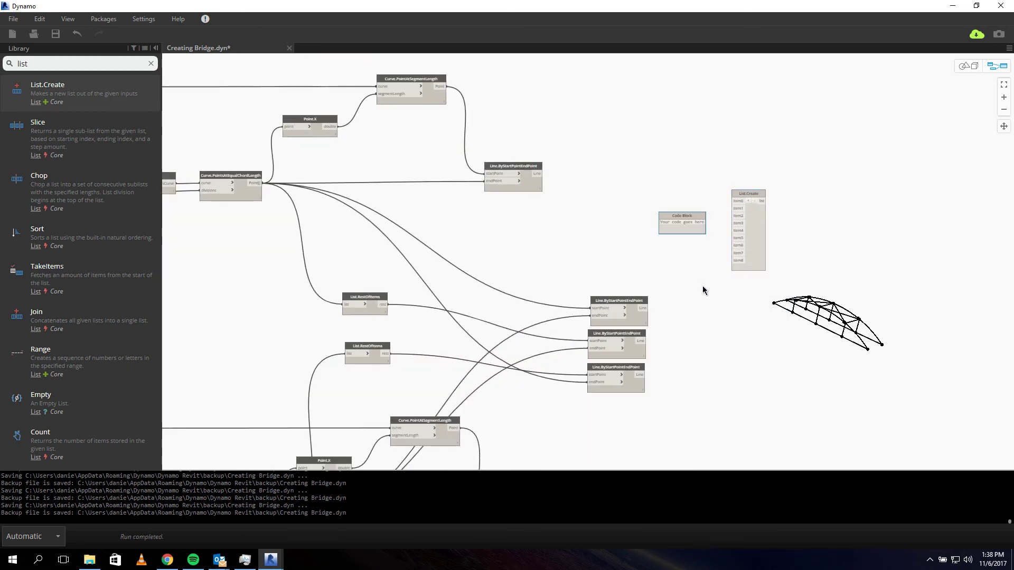
middle_click_drag(703, 291, 753, 346)
left_click(732, 234)
left_click(715, 308)
Connect the first arch's straight base Line output to item0 of the new List.Create node
middle_click_drag(693, 299, 892, 338)
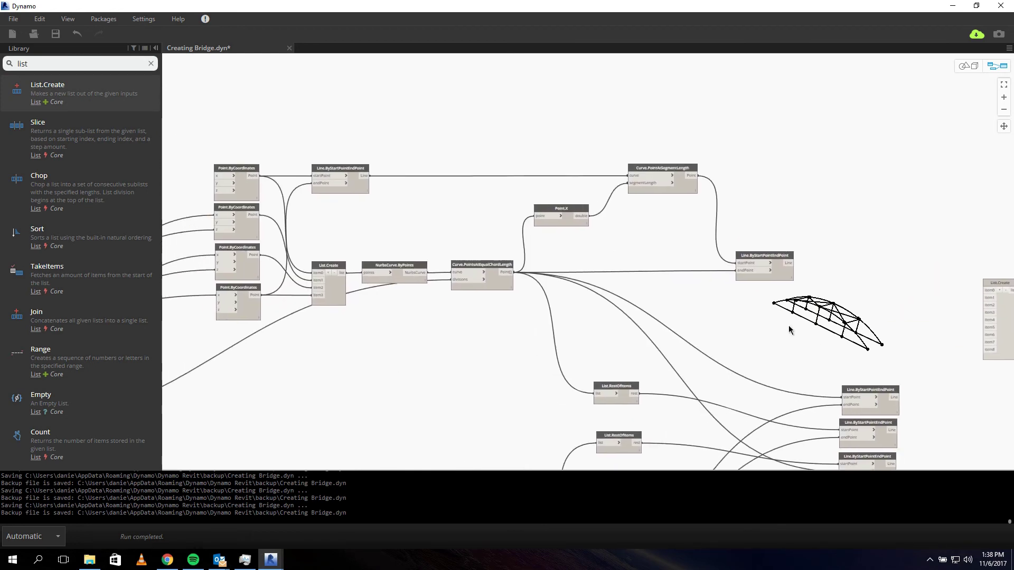
left_click(346, 169)
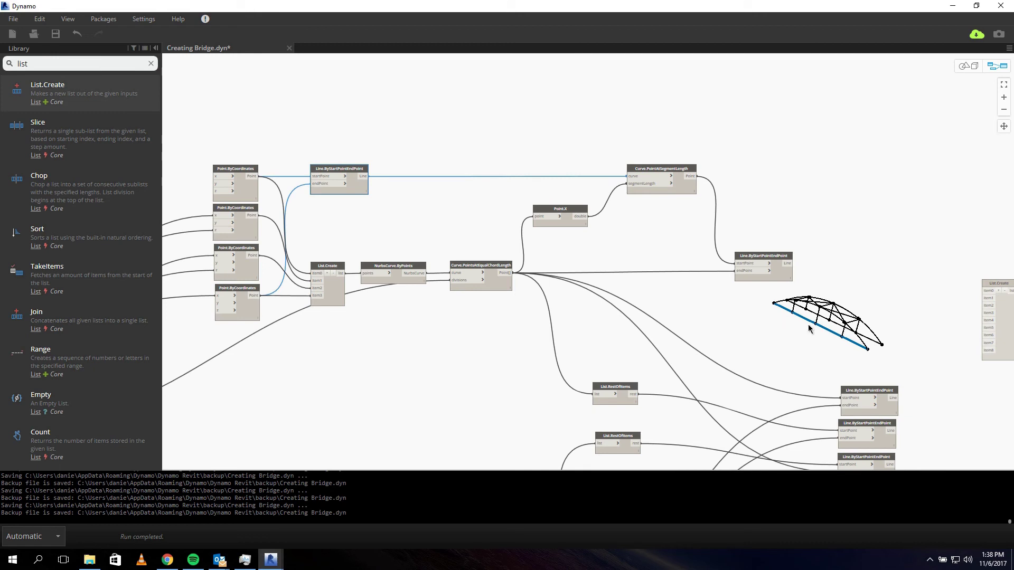
left_click(362, 178)
middle_click_drag(940, 299, 782, 274)
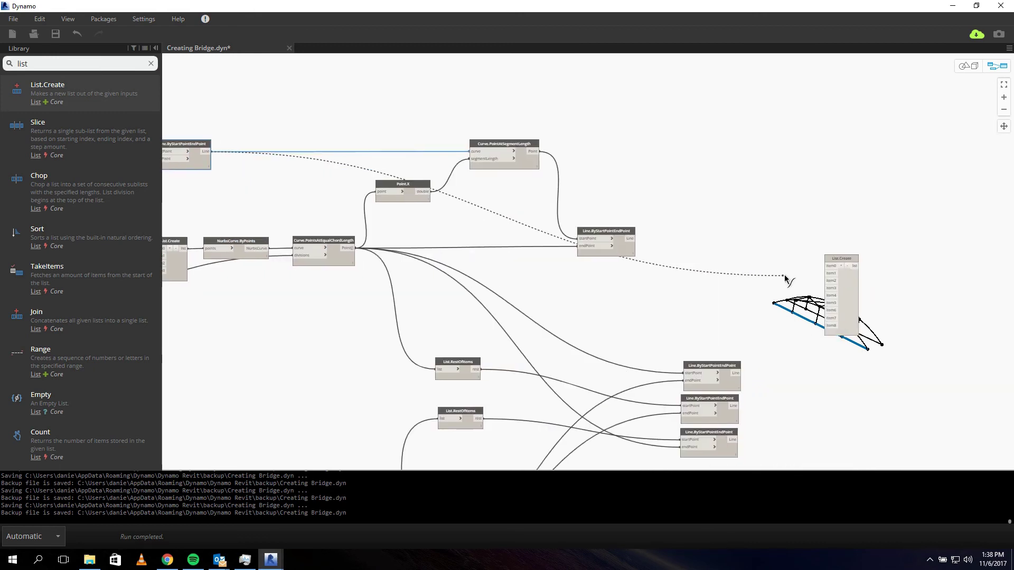
left_click(829, 267)
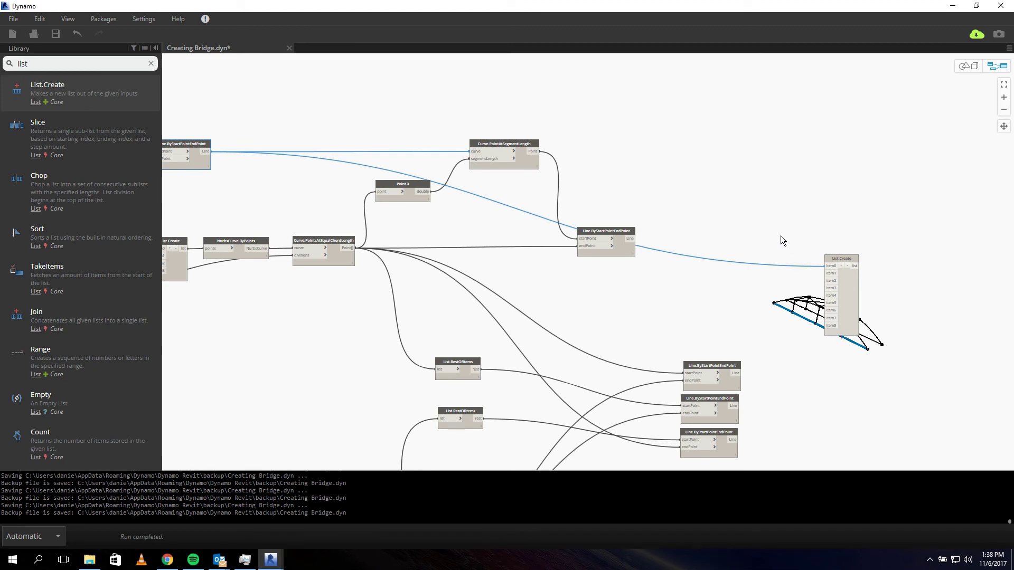
scroll(780, 236, "up", 1)
middle_click_drag(781, 243, 674, 236)
left_click(394, 120)
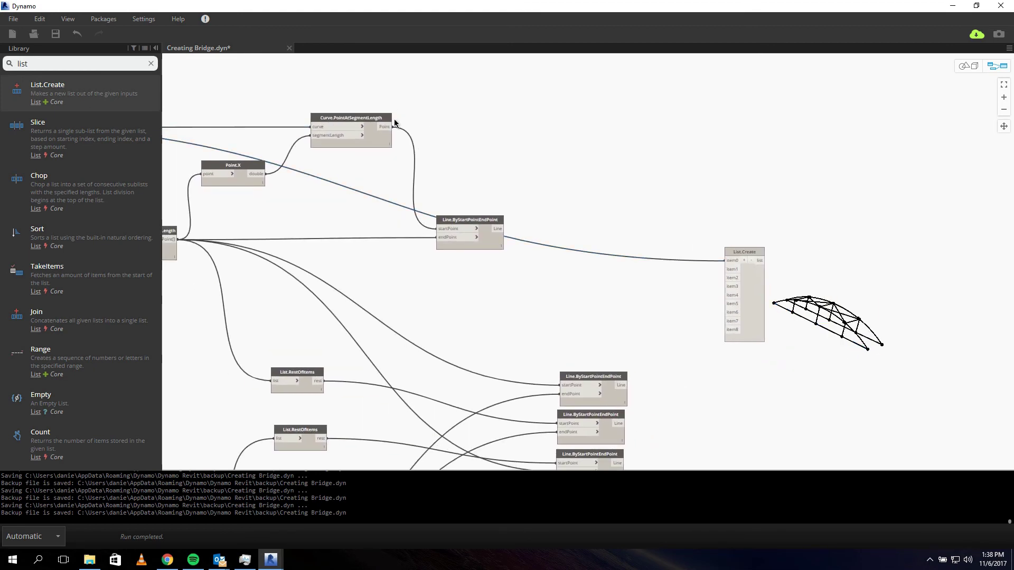
double_click(395, 123)
double_click(387, 111)
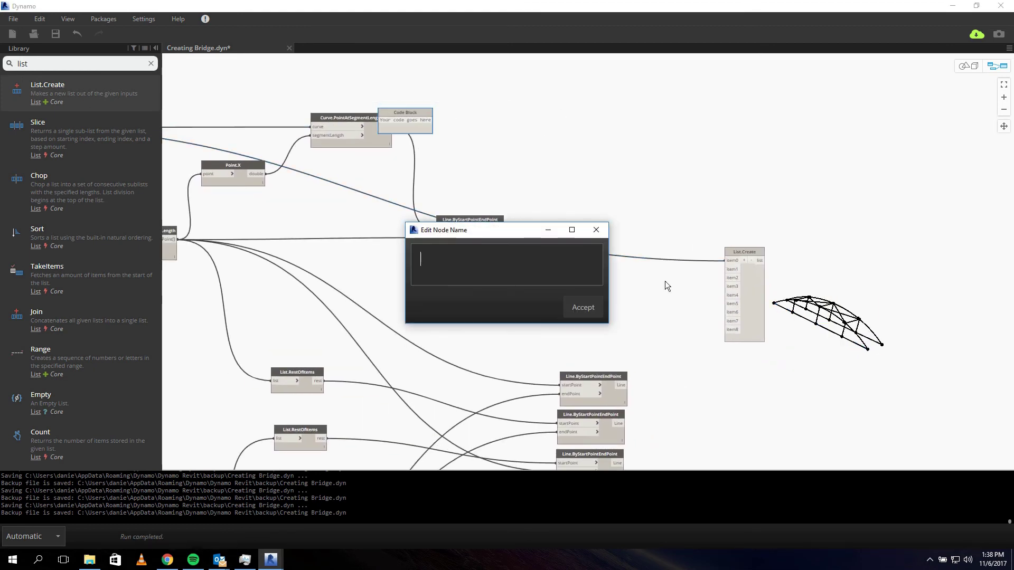
left_click(596, 229)
key("Delete")
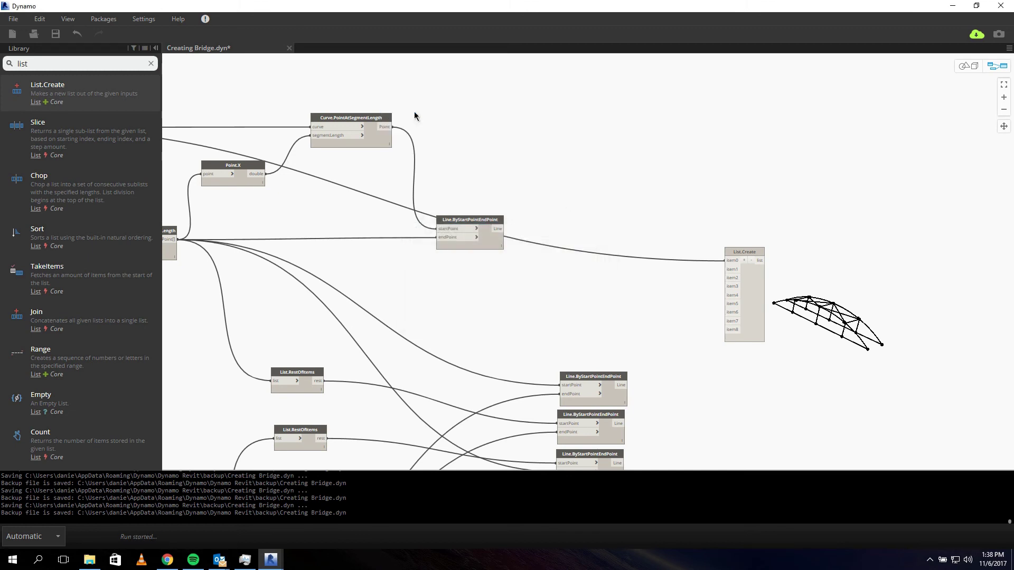
left_click(496, 231)
left_click(592, 260)
Connect the first arch's NurbsCurve output to item1 of the nine-input List.Create node
middle_click_drag(492, 306, 766, 298)
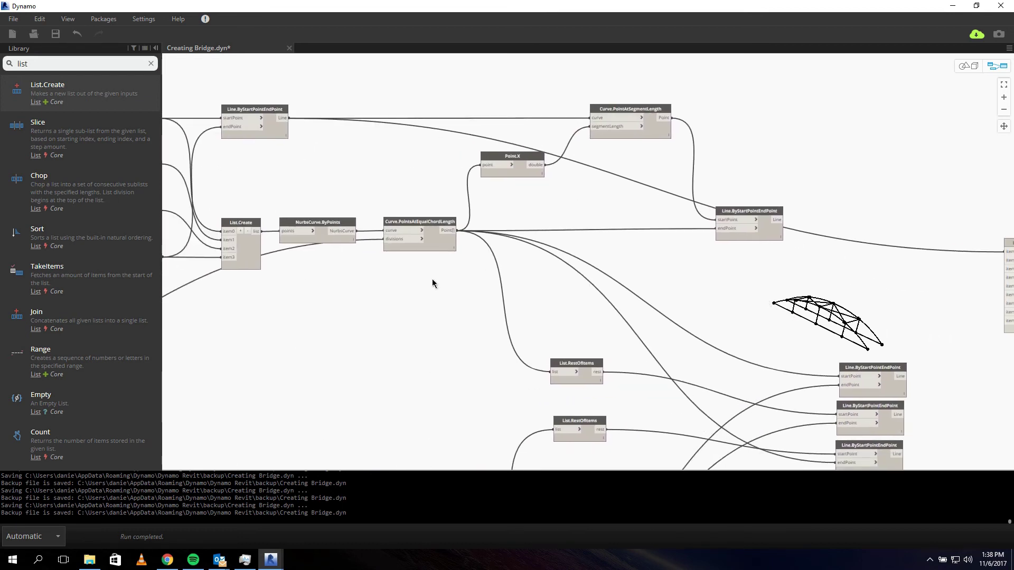
left_click(350, 231)
middle_click_drag(910, 297, 549, 267)
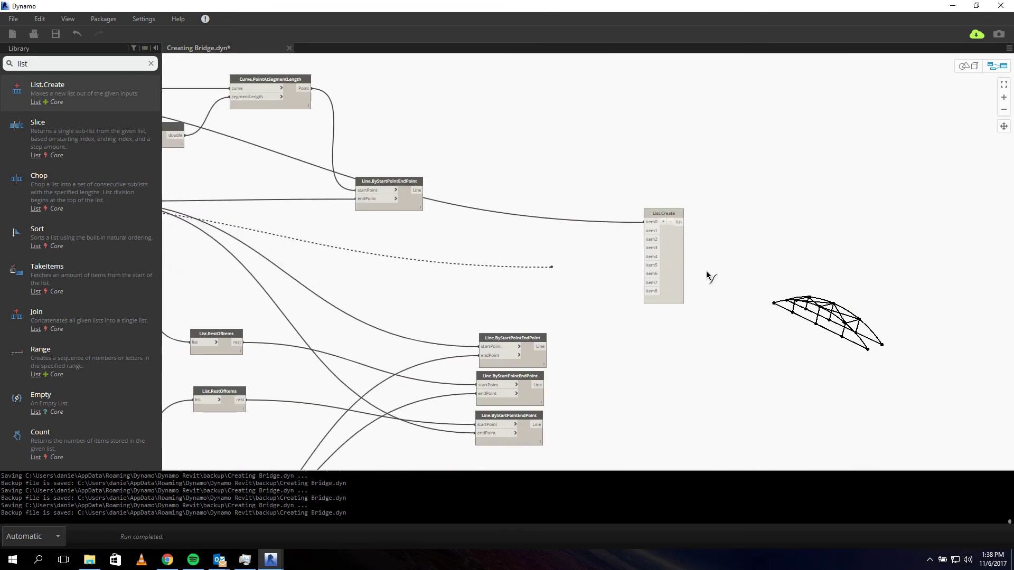
left_click(653, 231)
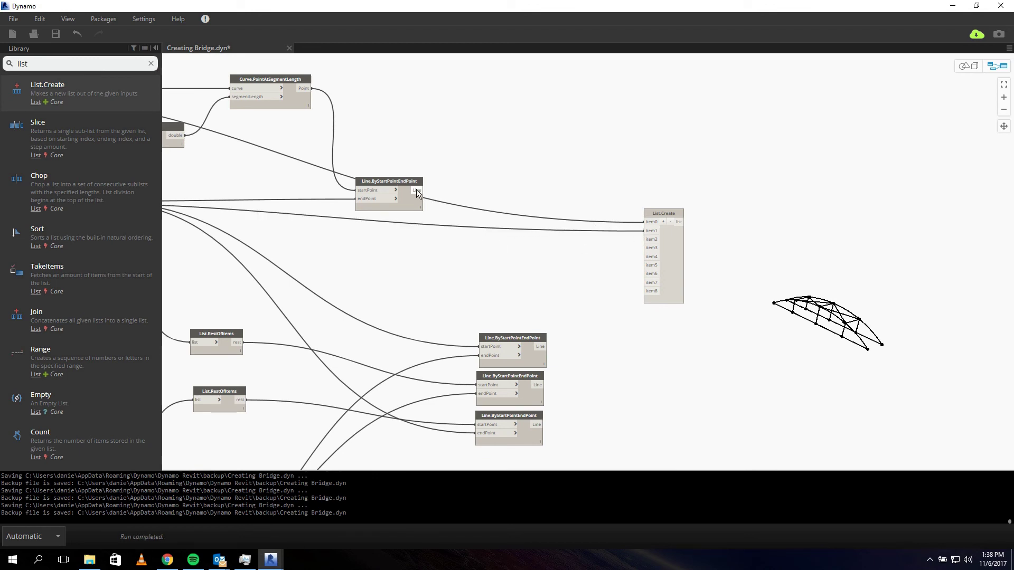
Connect the first arch's vertical support lines to item2 and move the List.Create node level with the bracing line nodes
mouse_move(402, 186)
left_click(391, 183)
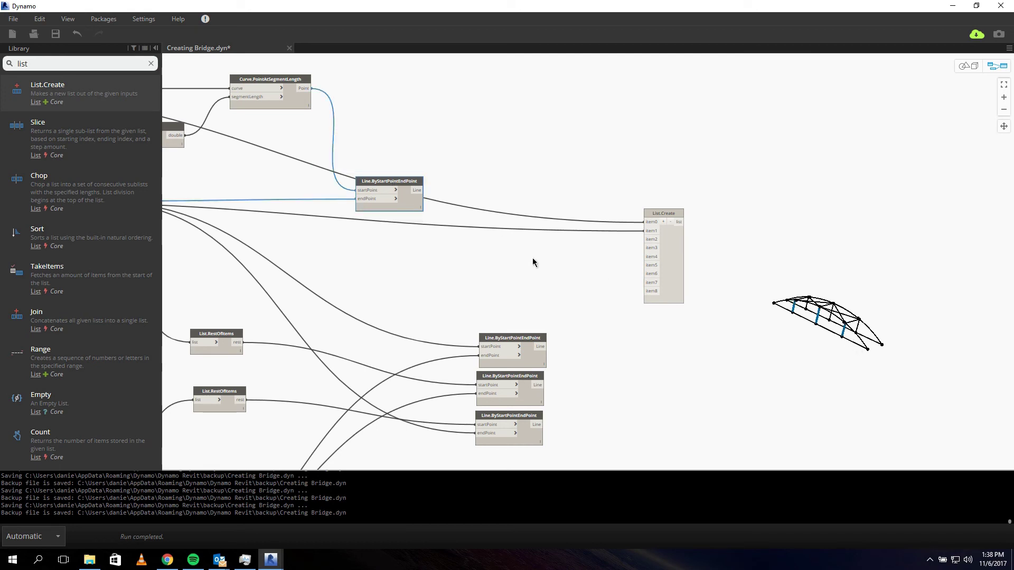
left_click_drag(413, 187, 710, 305)
left_click(627, 372)
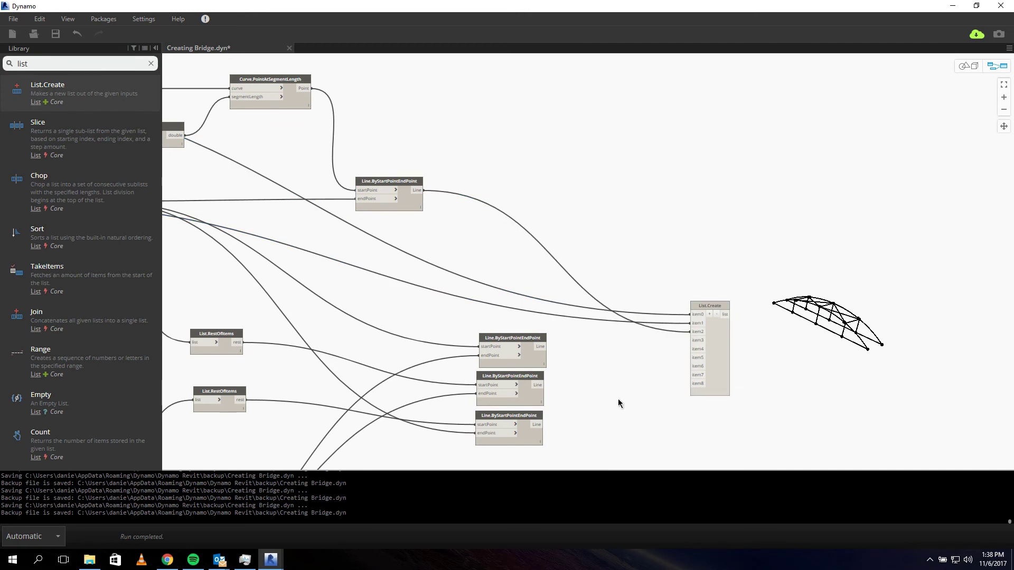
Connect the three bracing Line.ByStartPointEndPoint outputs to item3, item4 and item5 of the List.Create node
scroll(571, 392, "up", 3)
middle_click_drag(571, 392, 374, 331)
left_click_drag(299, 245, 536, 235)
left_click_drag(299, 307, 536, 248)
left_click_drag(448, 327, 536, 262)
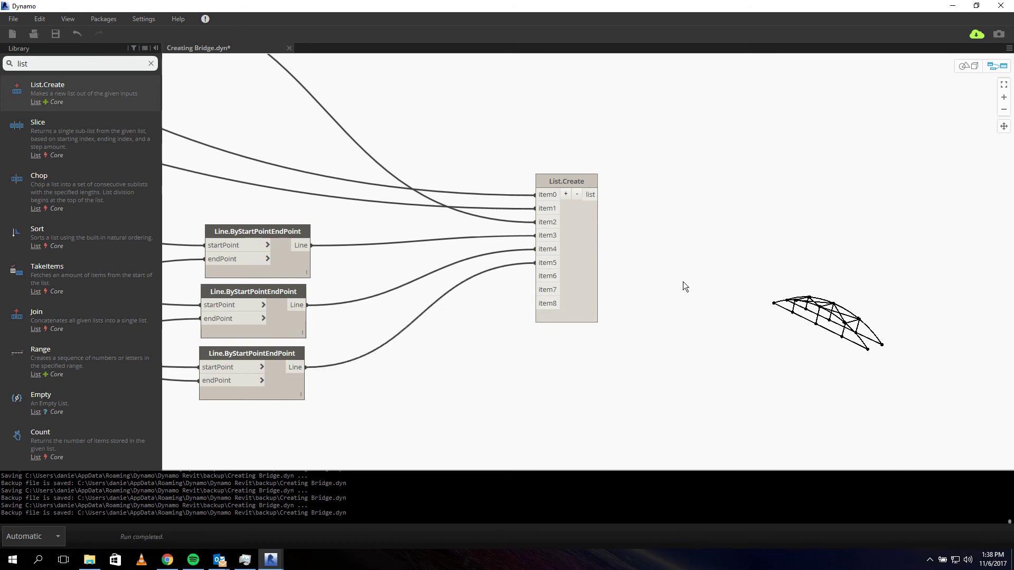
Connect the second arch's vertical support Line output to item6 of the List.Create node
scroll(683, 281, "down", 10)
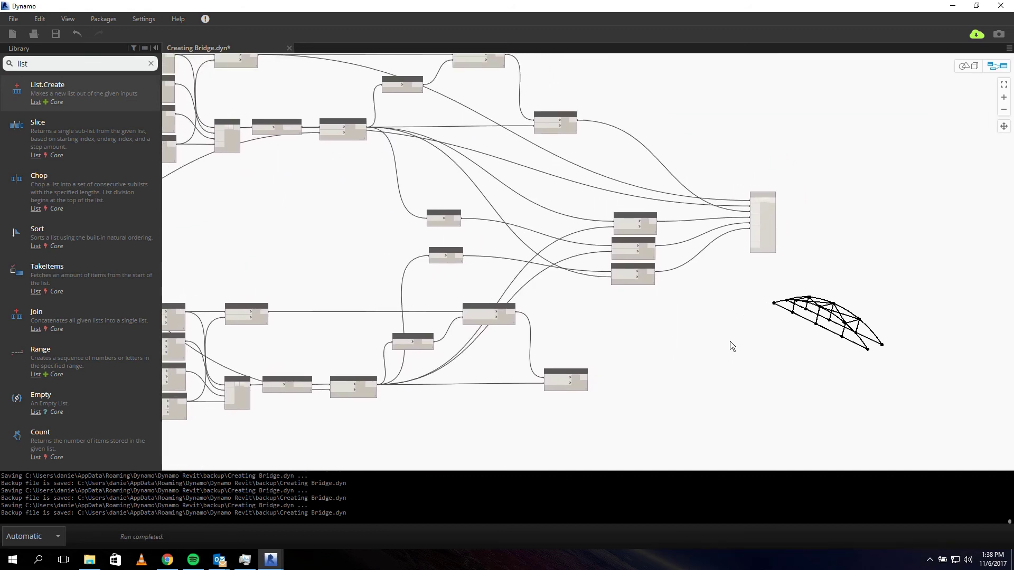
scroll(729, 341, "up", 10)
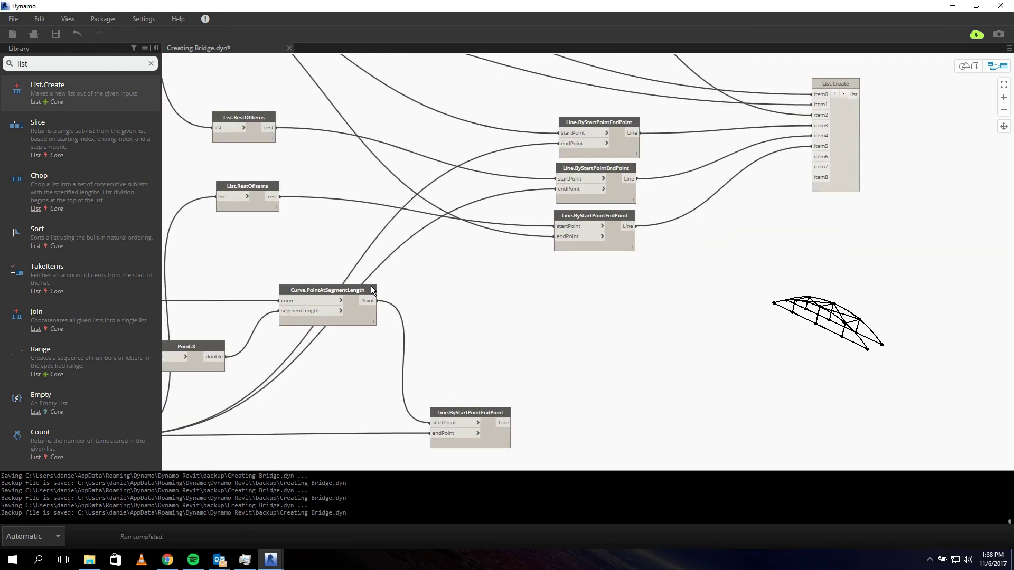
left_click(508, 412)
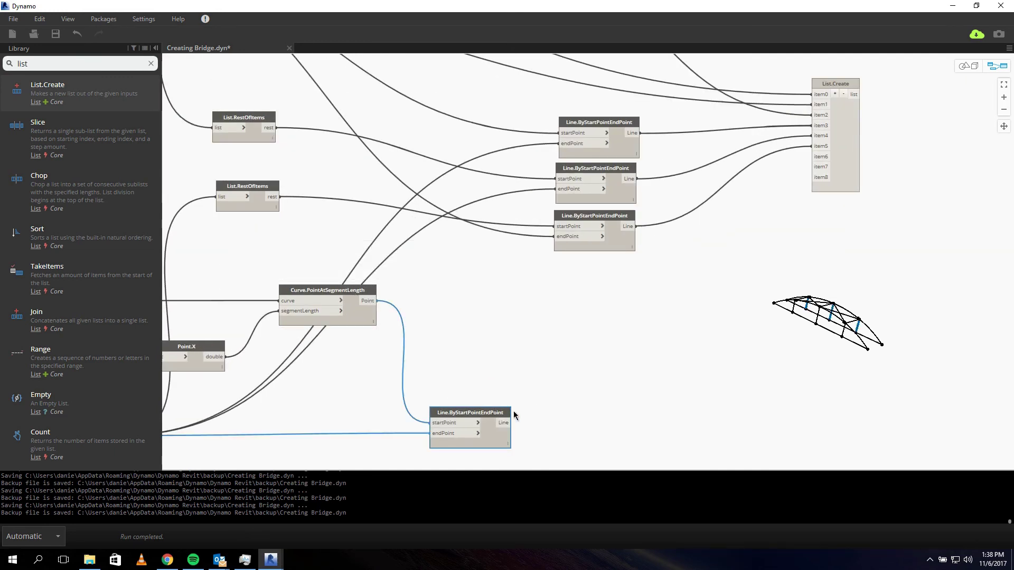
left_click(508, 422)
left_click(812, 156)
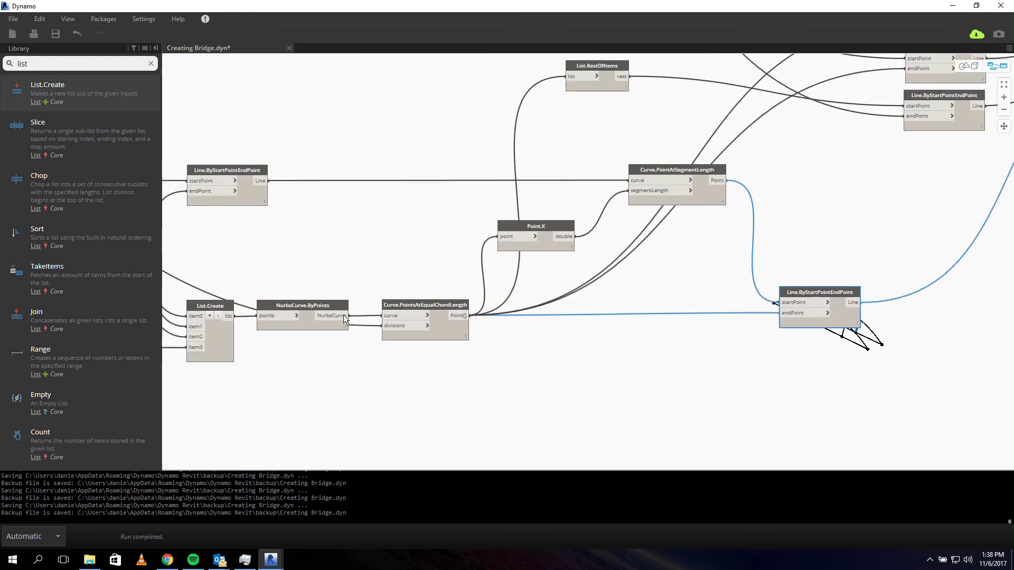
Connect the second arch's NurbsCurve output to item7 and its straight base Line output to item8
left_click(343, 315)
middle_click_drag(989, 245, 528, 407)
left_click(702, 208)
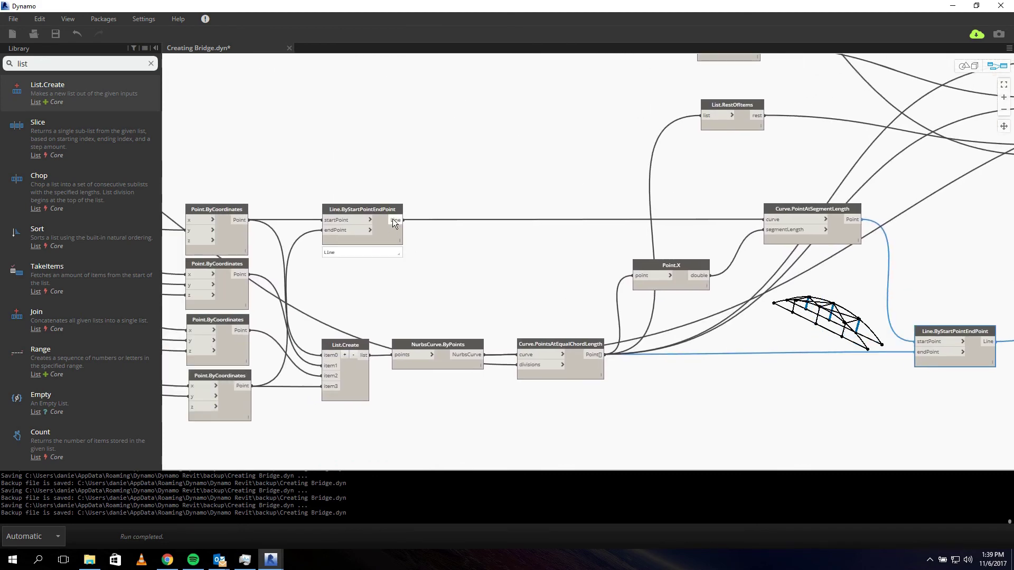
left_click(394, 221)
middle_click_drag(853, 215, 208, 385)
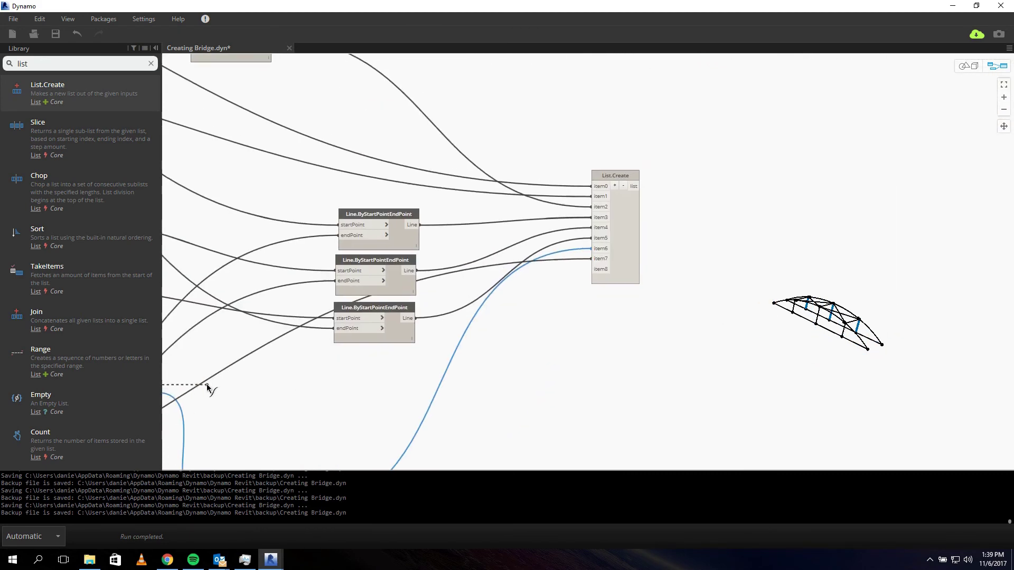
left_click(600, 269)
left_click(727, 201)
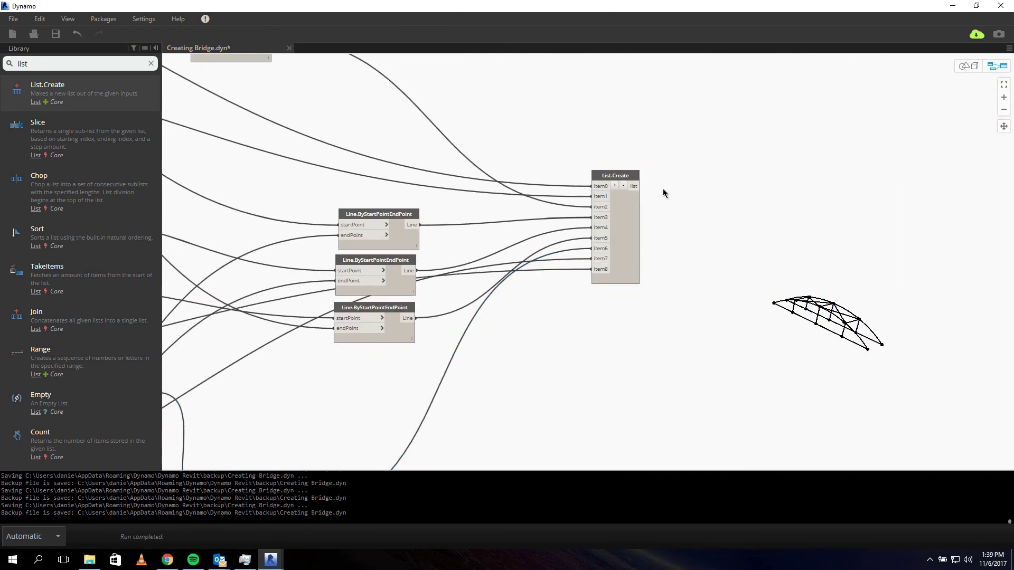
Examine the nested list structure in the List.Create node's output preview
left_click(630, 293)
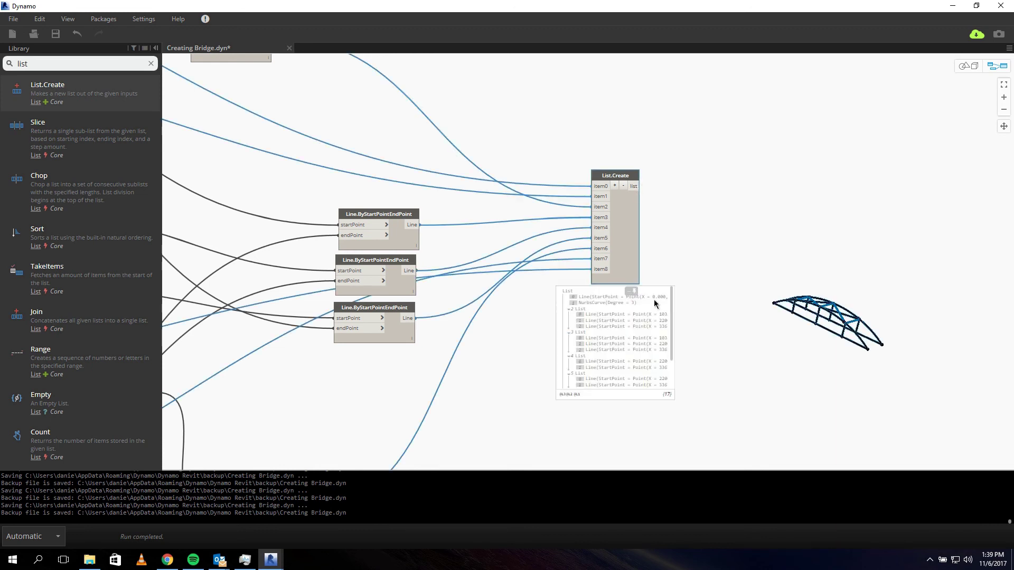
scroll(715, 355, "up", 3)
scroll(715, 355, "up", 2)
scroll(510, 328, "down", 5)
scroll(509, 330, "up", 5)
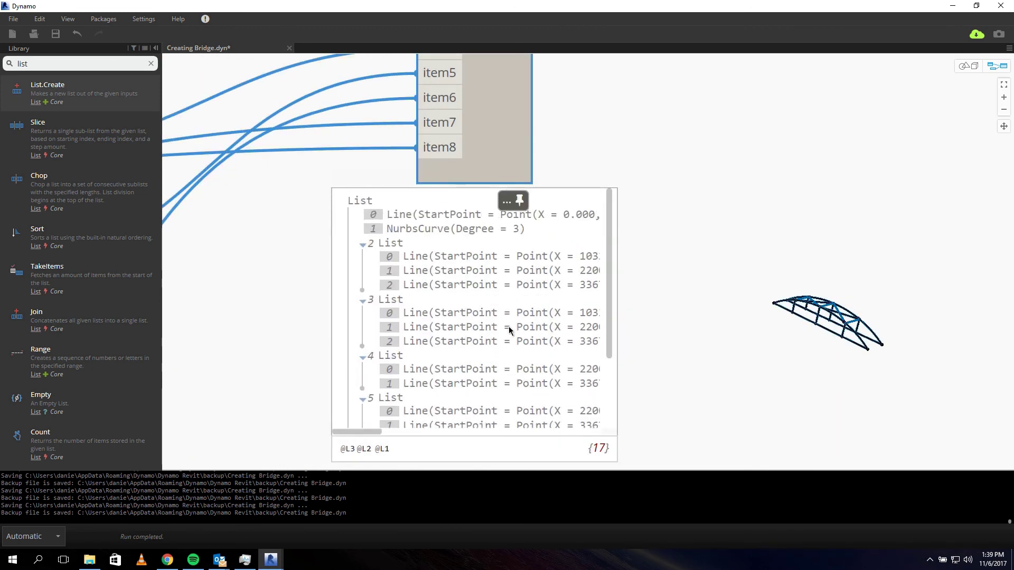
scroll(772, 270, "down", 2)
Add the built-in Flatten node, connect the List.Create output to its list input, and place it beside List.Create
middle_click_drag(758, 275, 596, 330)
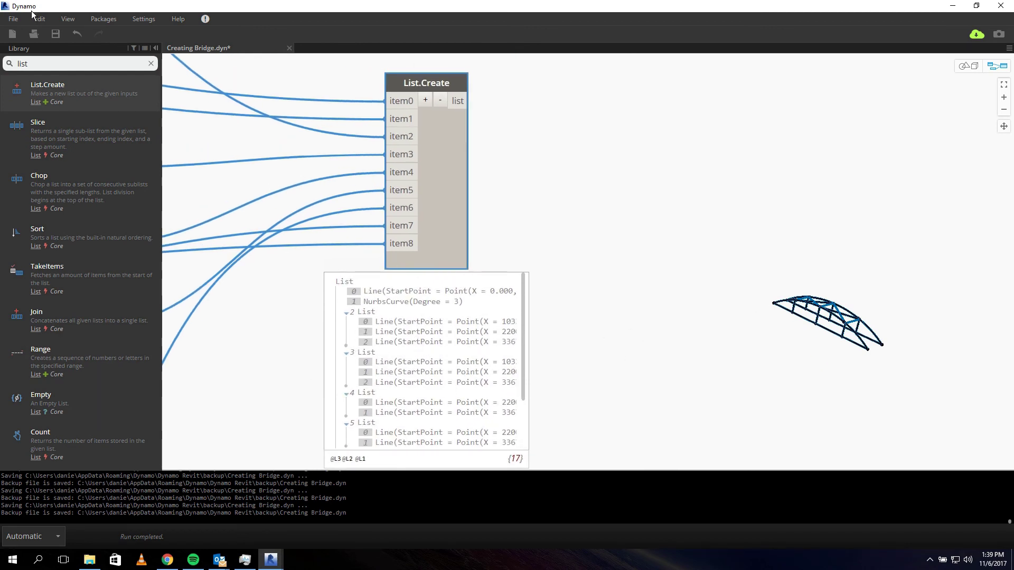
left_click(85, 63)
type("flatten")
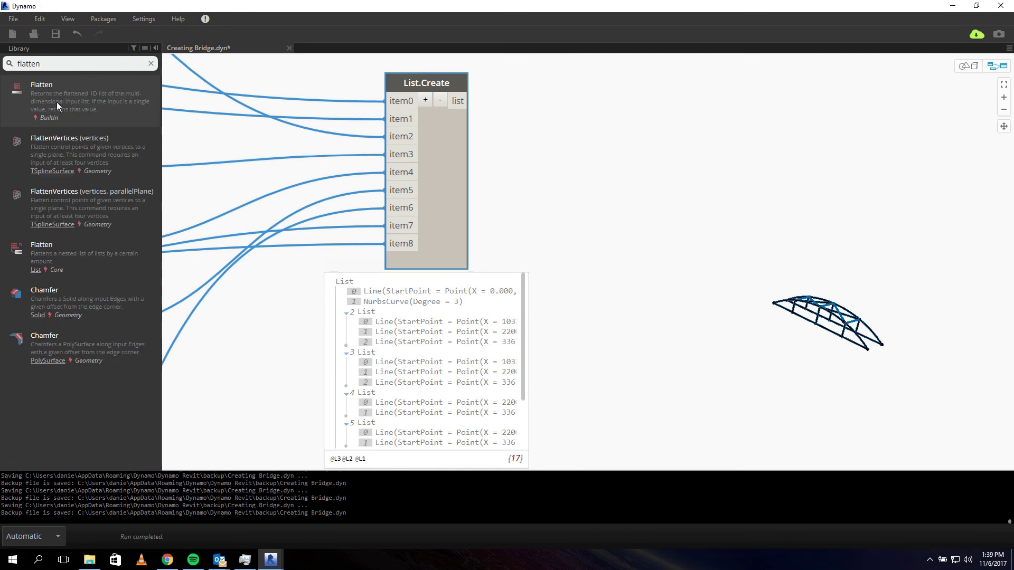
left_click(56, 102)
left_click(605, 308)
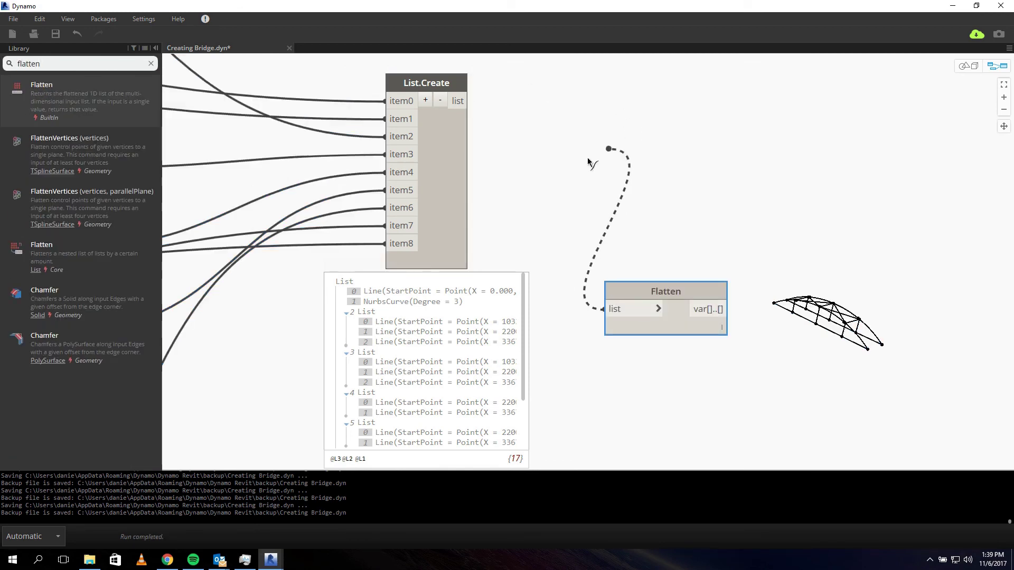
left_click(468, 101)
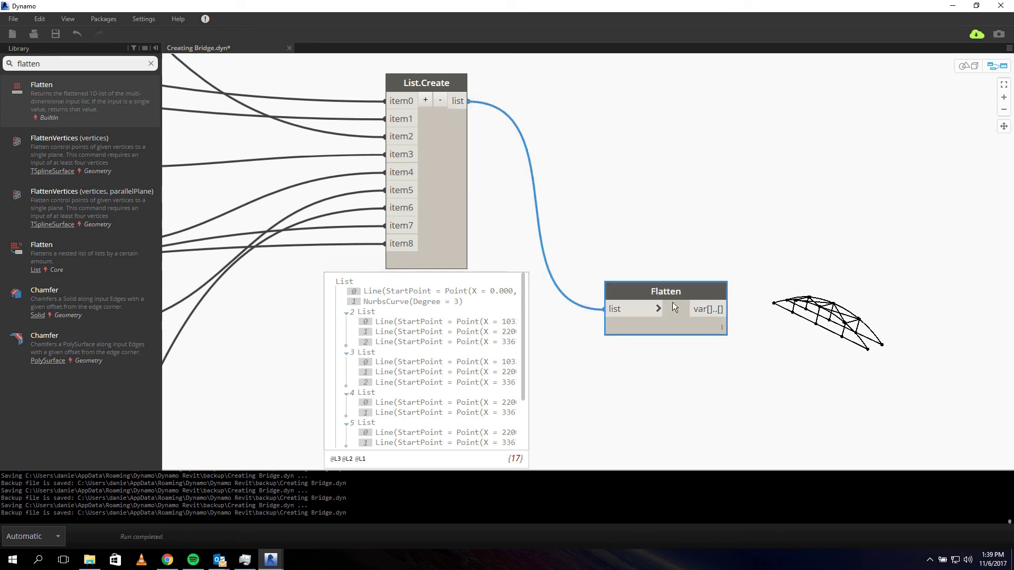
left_click_drag(672, 293, 590, 84)
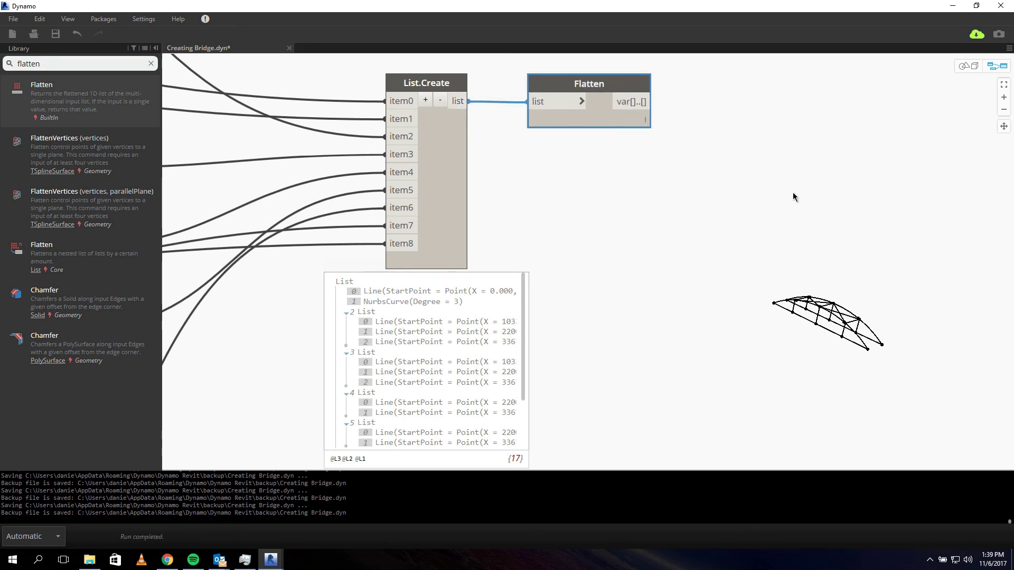
Add a ModelCurve.ByCurve node beside Flatten and connect the Flatten output to its curve input
middle_click_drag(793, 192, 647, 270)
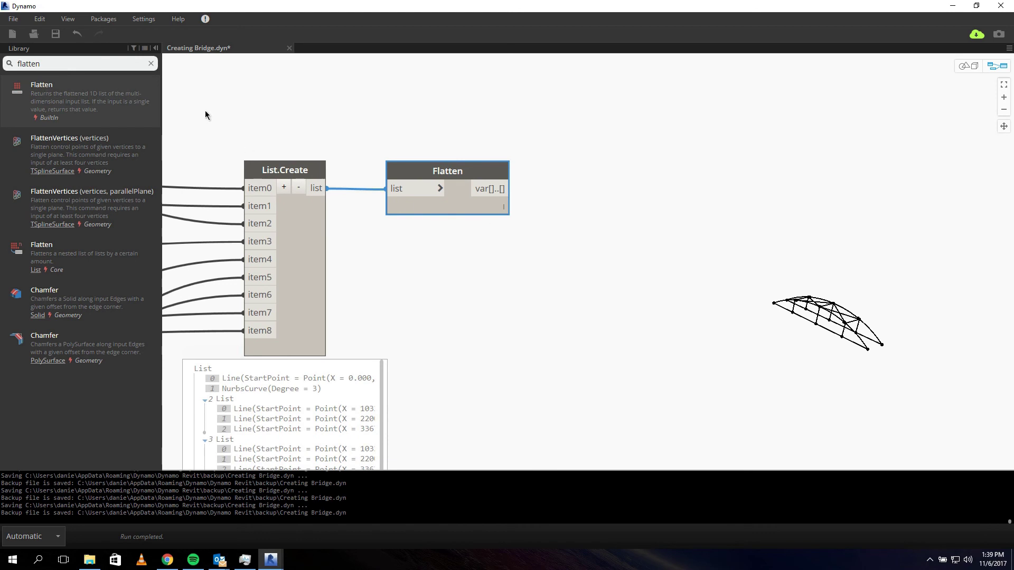
key("ctrl+a")
type("cuv")
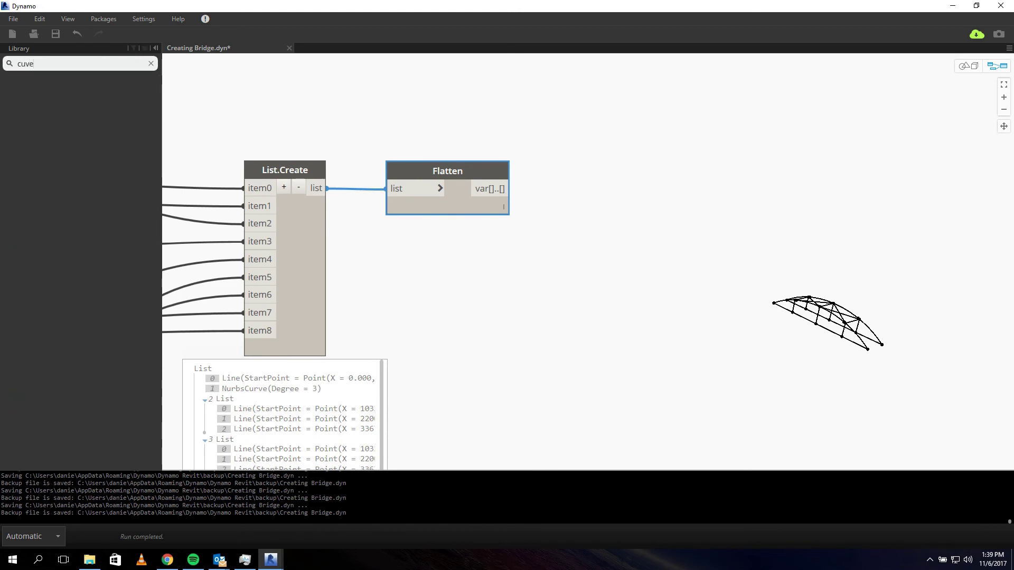
type("e")
key("BackSpace")
key("BackSpace")
type("rve")
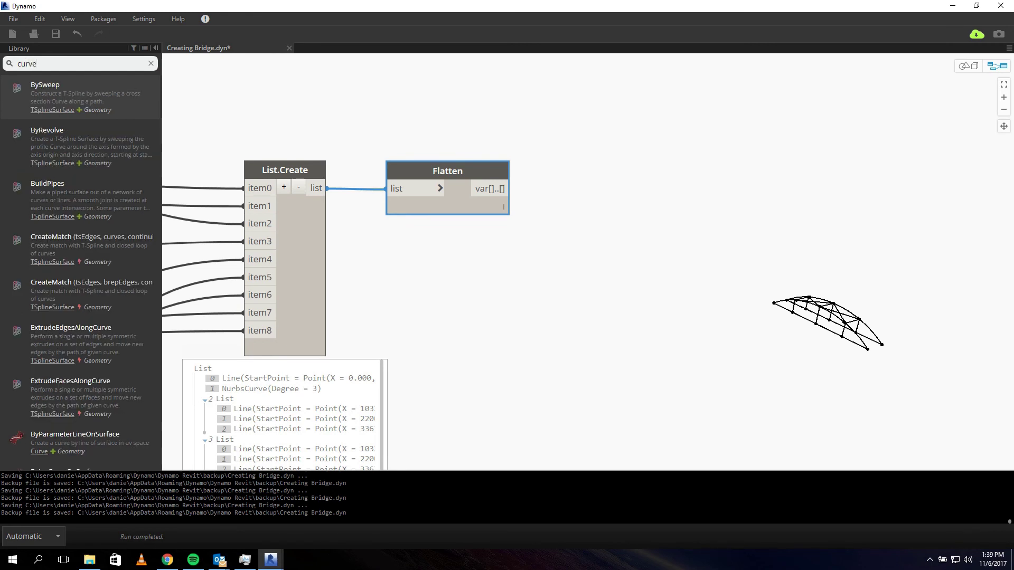
type(" model")
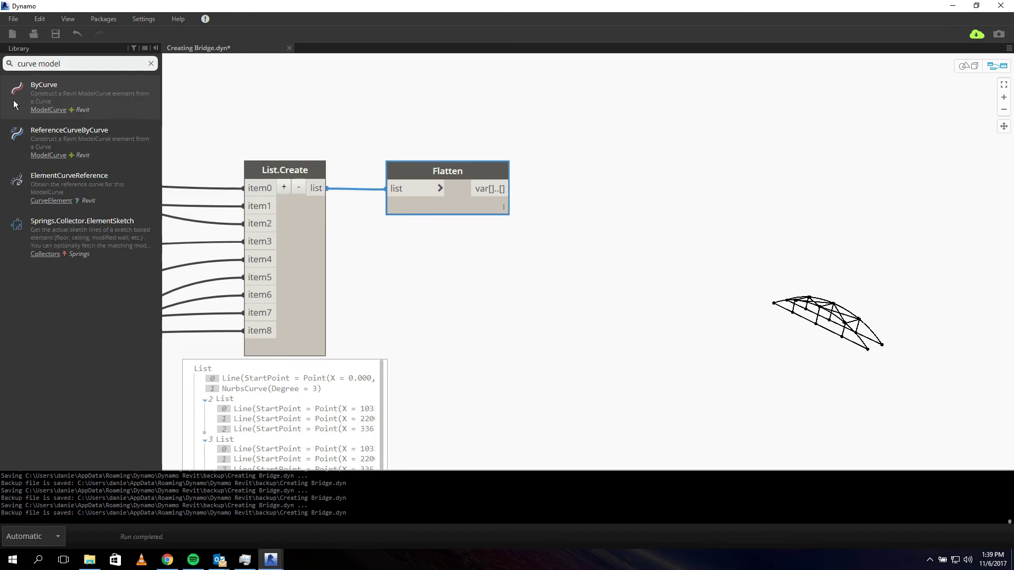
left_click(94, 100)
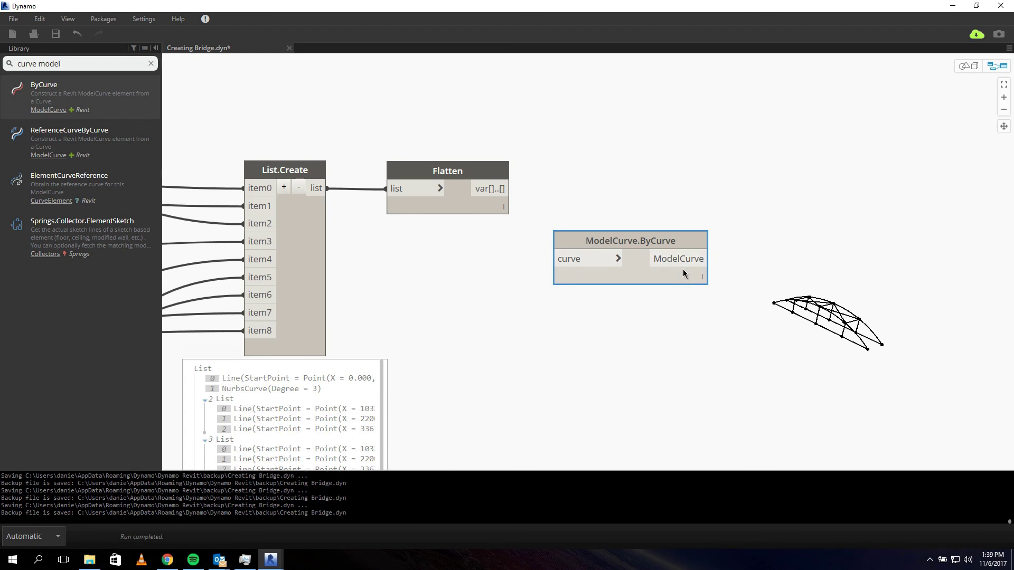
left_click_drag(683, 274, 732, 214)
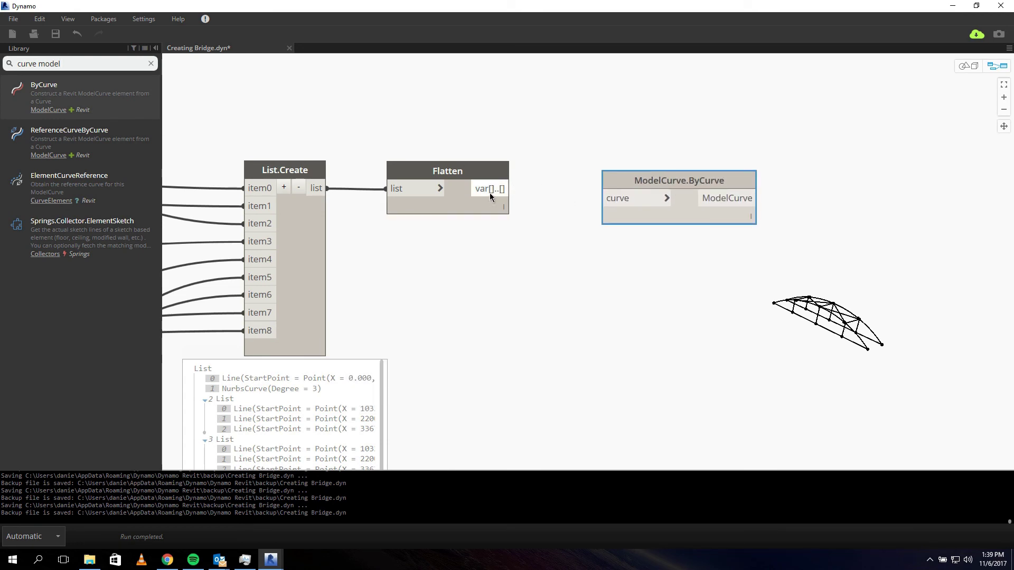
left_click_drag(490, 197, 606, 201)
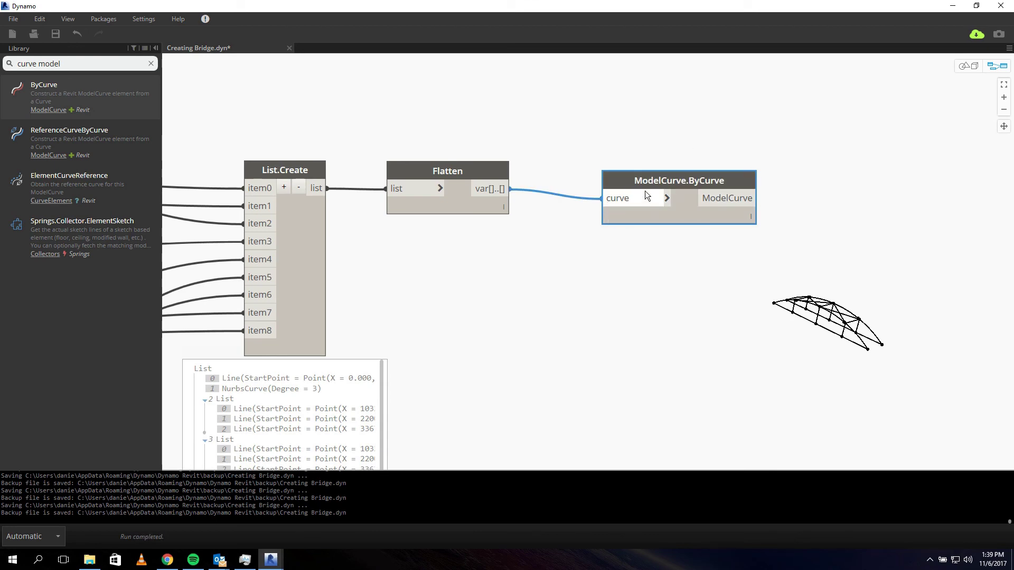
middle_click_drag(705, 275, 552, 280)
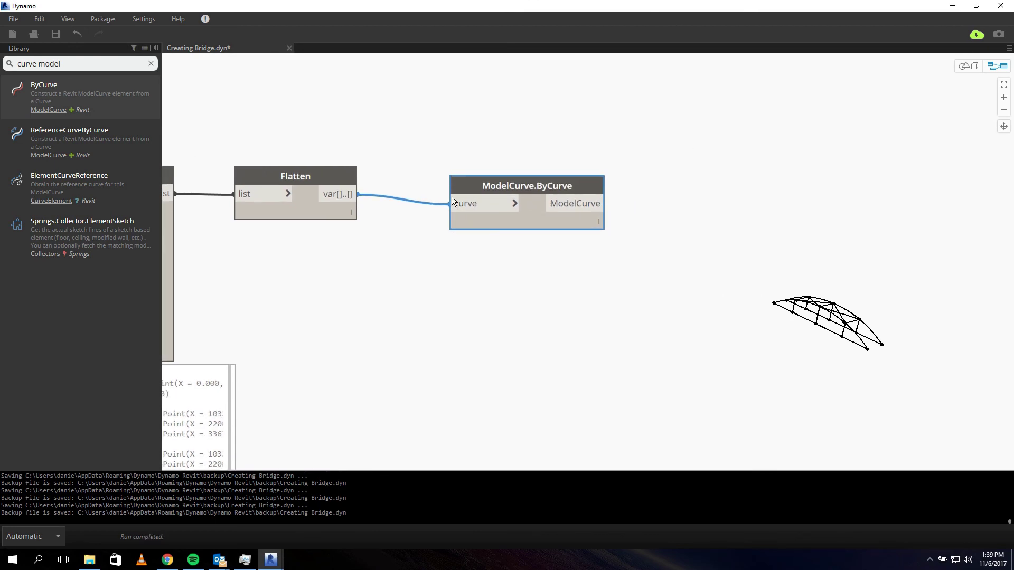
Switch to Revit and check the generated bridge by selecting and deselecting the far arch's model line in the 3D view
left_click_drag(546, 6, 1013, 232)
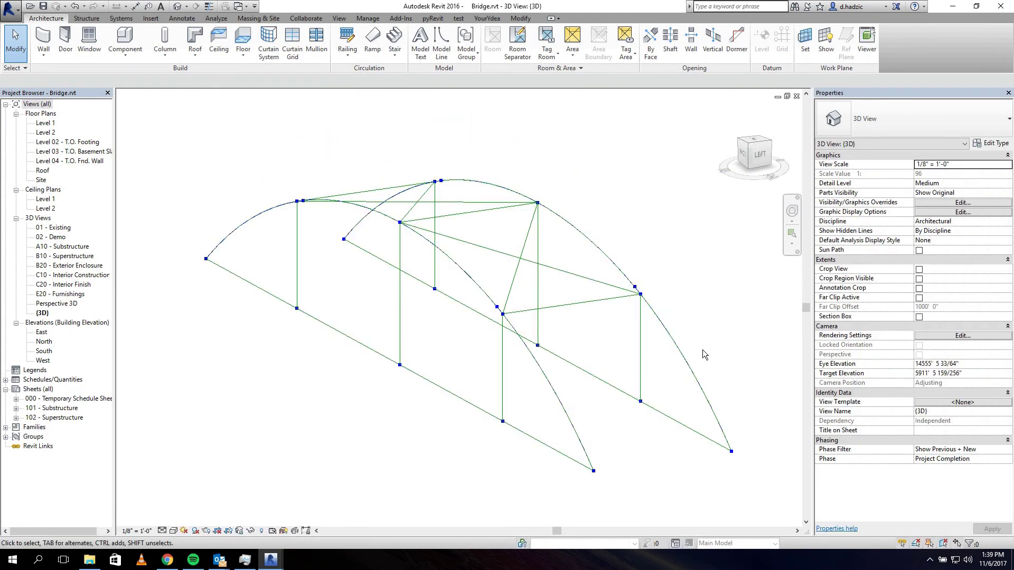
left_click(685, 360)
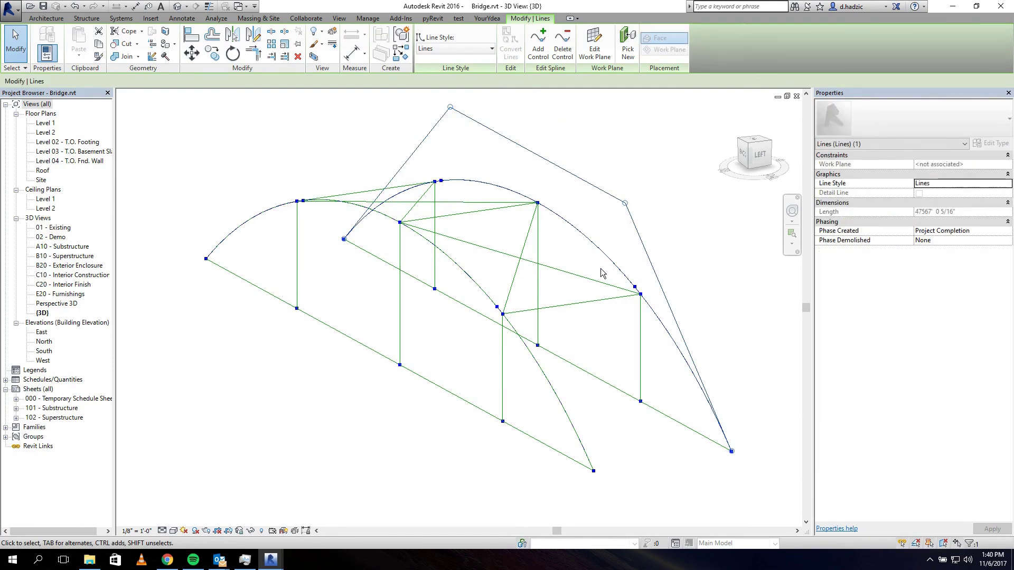
left_click(679, 462)
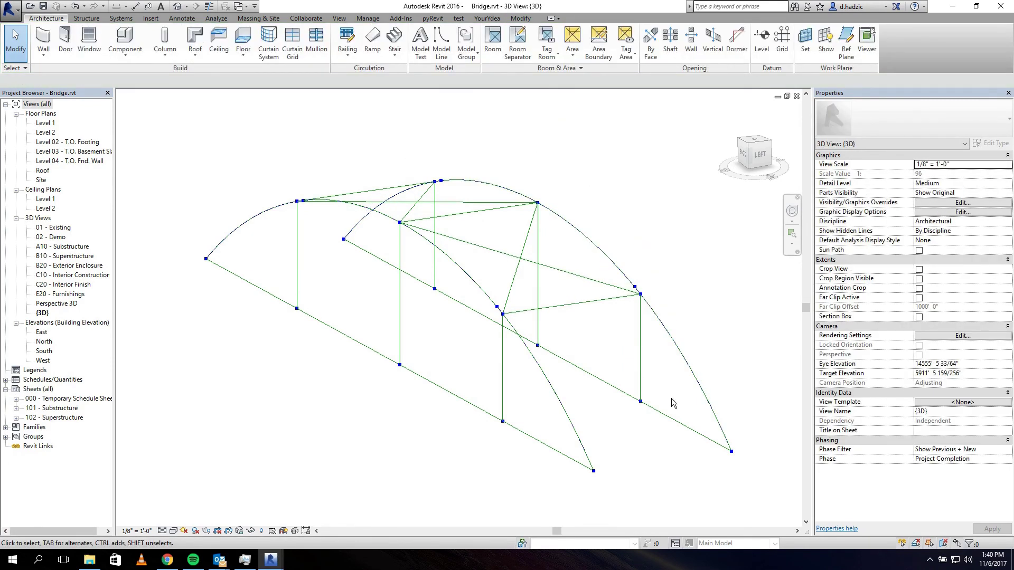
Place a slanted W10X49 structural column between the endpoints of the near arch's middle vertical line
left_click(165, 38)
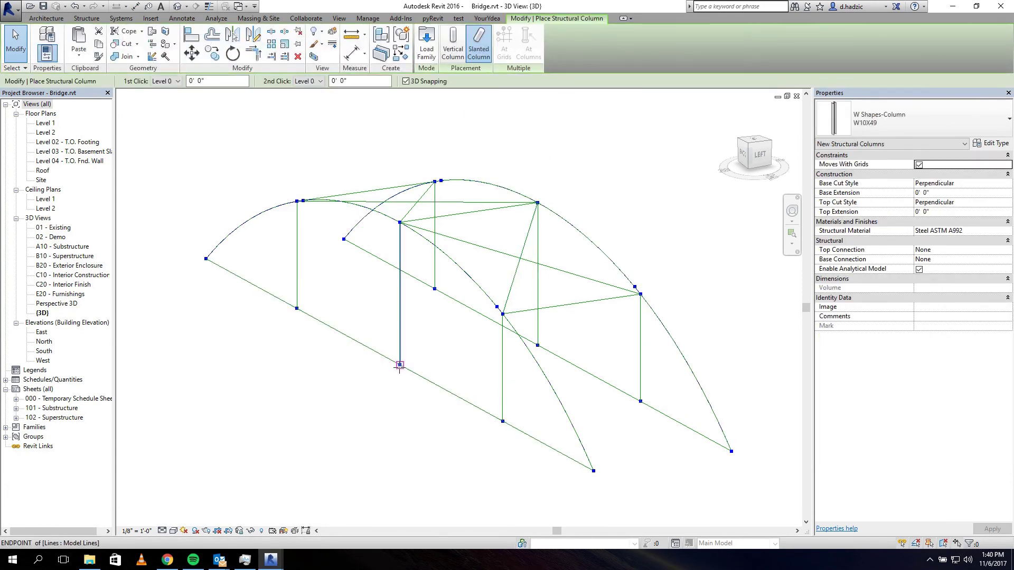
left_click(399, 222)
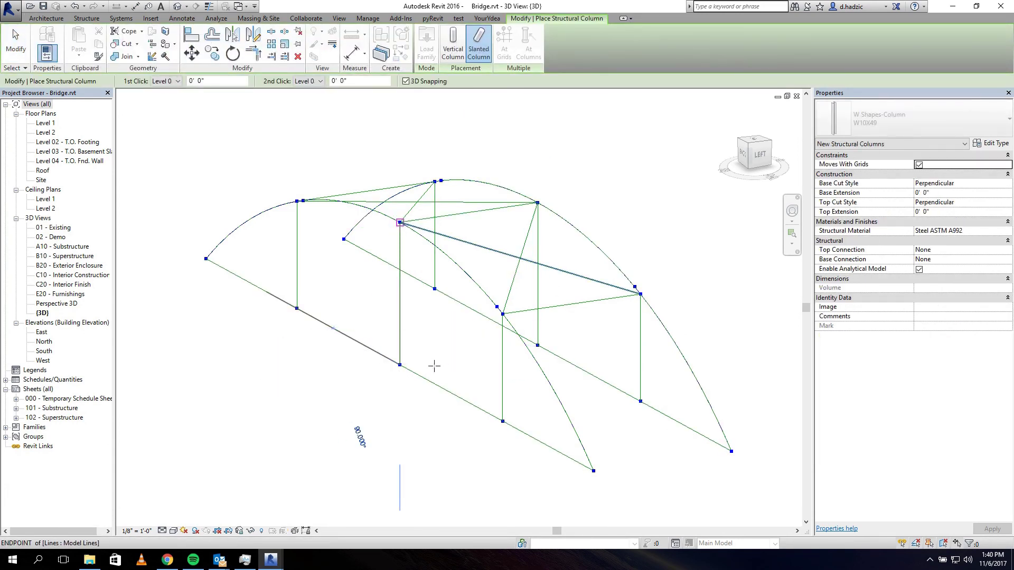
left_click(407, 316)
key("Escape")
key("Escape")
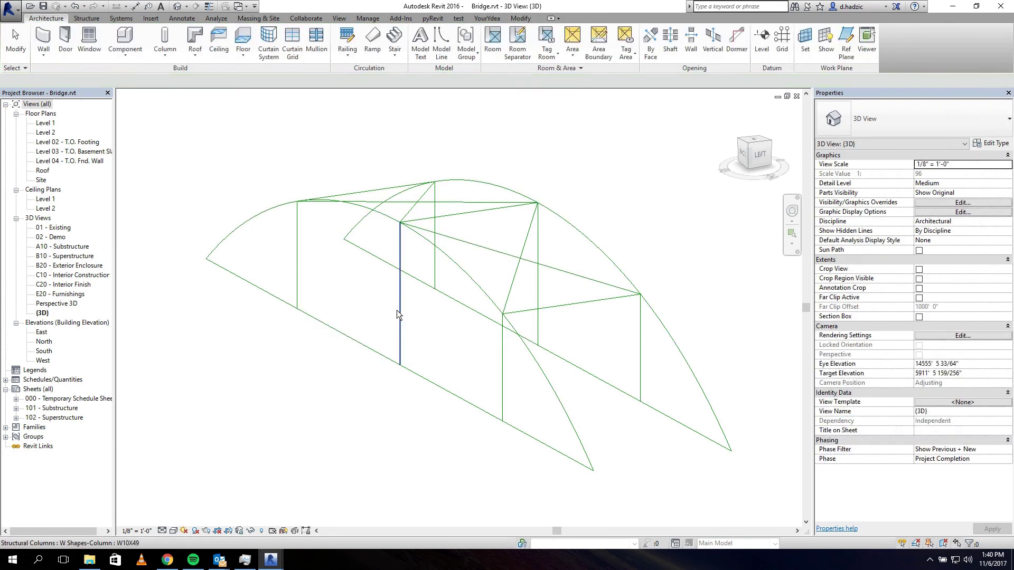
Inspect the placed column up close along its model line, and view the whole bridge from the back
scroll(397, 310, "up", 6)
scroll(411, 396, "up", 2)
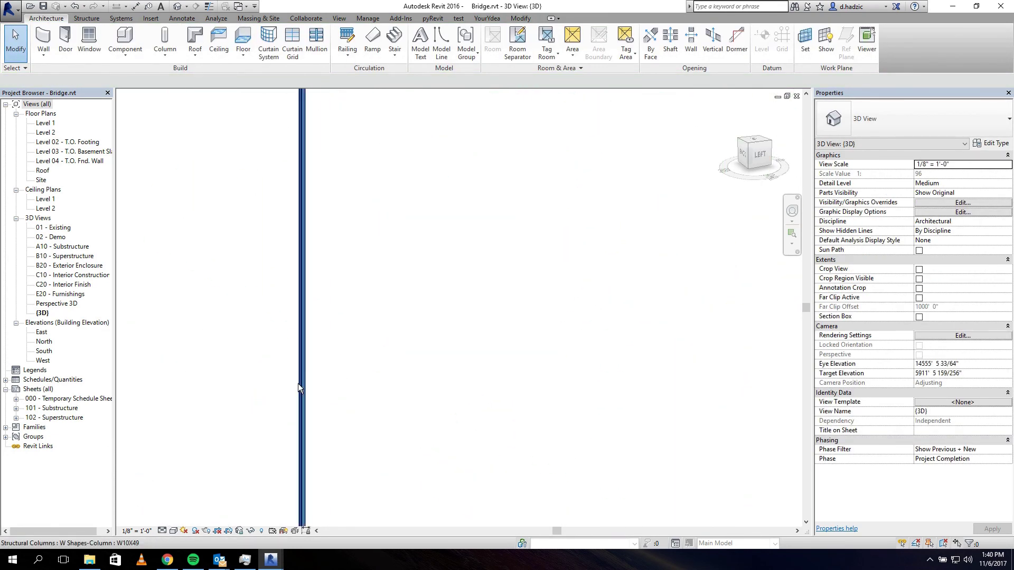
scroll(284, 375, "up", 4)
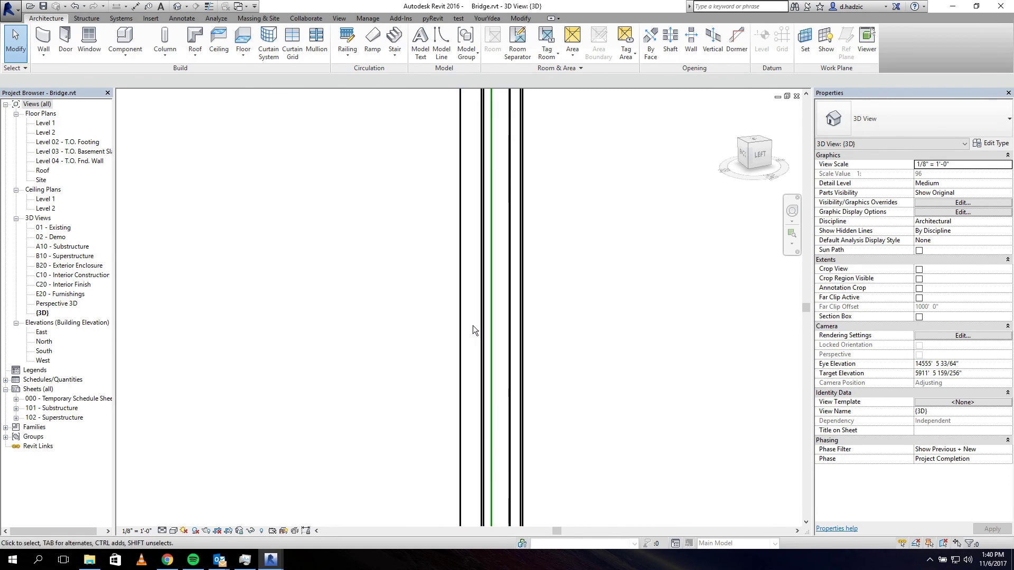
scroll(433, 275, "down", 4)
scroll(420, 289, "down", 5)
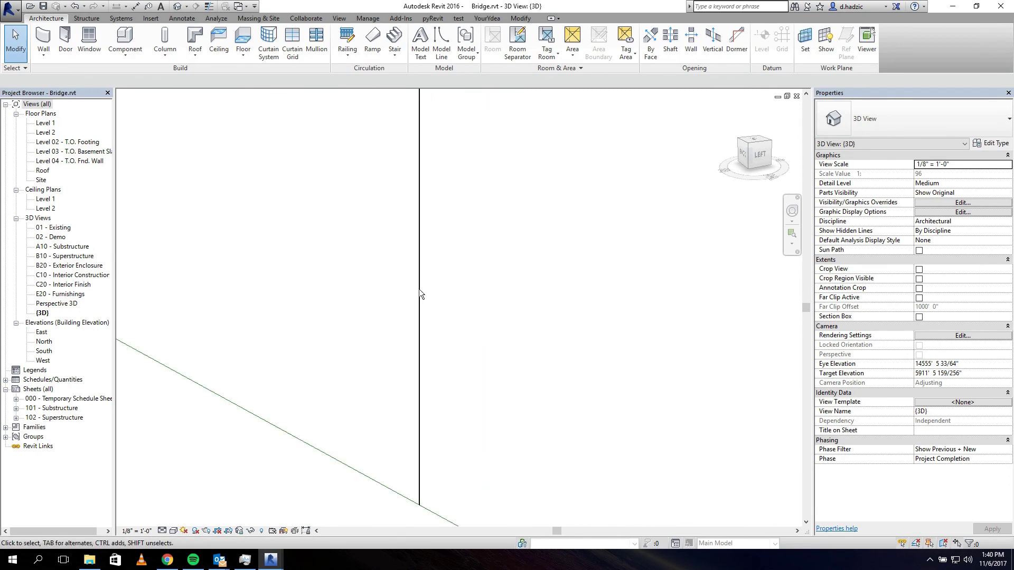
left_click(421, 278)
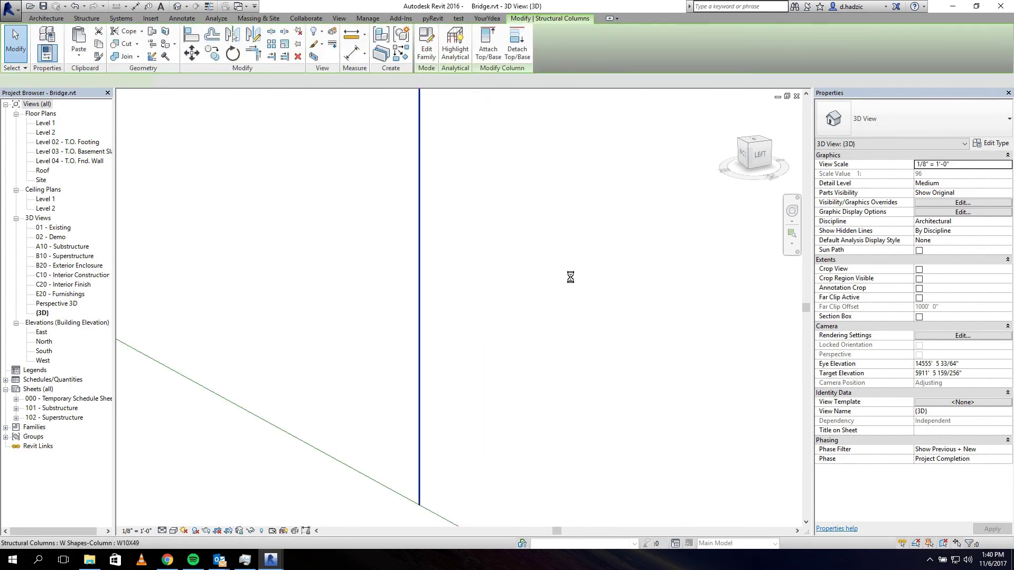
left_click(570, 278)
scroll(476, 286, "up", 3)
scroll(458, 297, "down", 5)
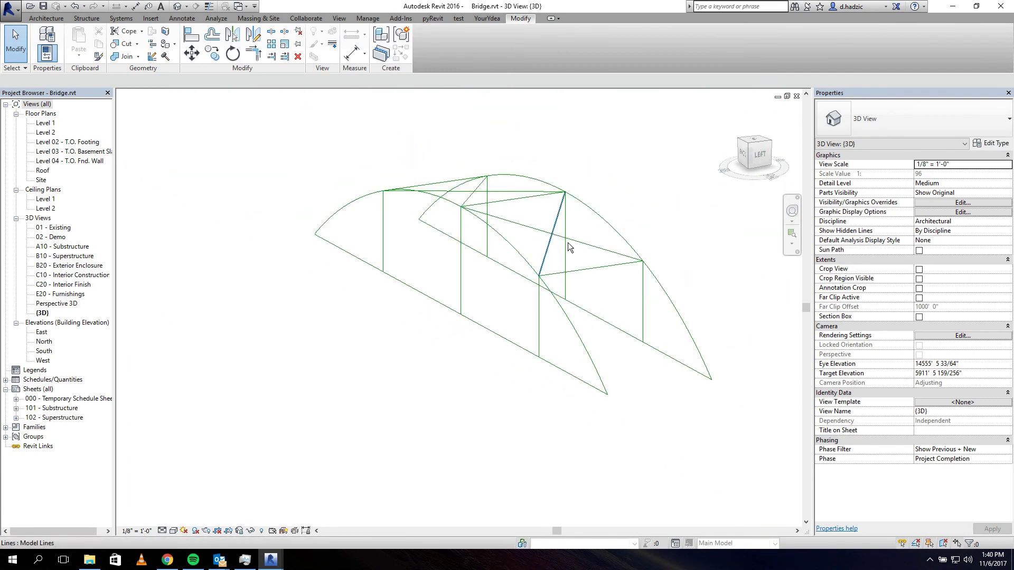
scroll(516, 309, "down", 1)
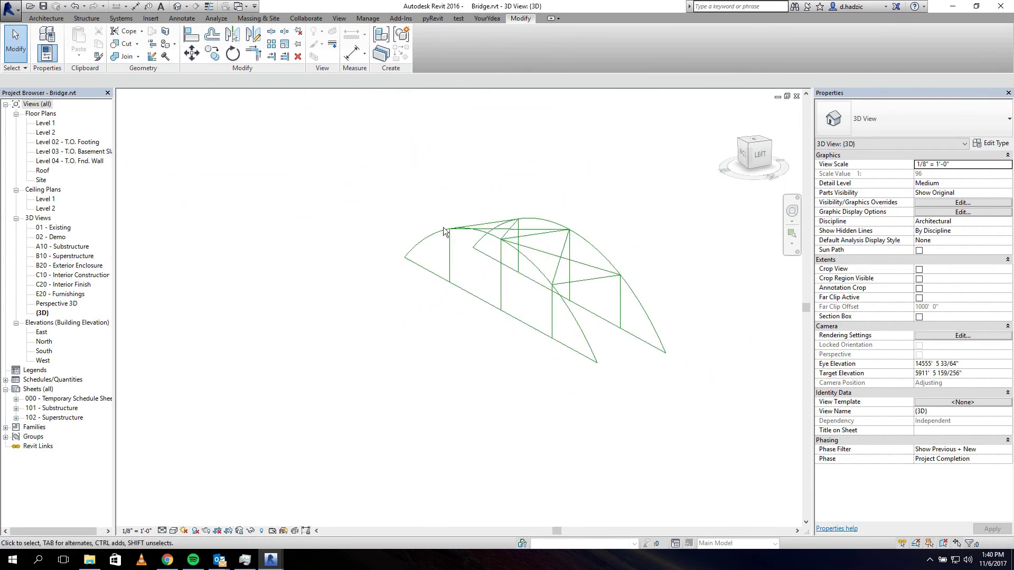
middle_click_drag(399, 347, 453, 357, "shift")
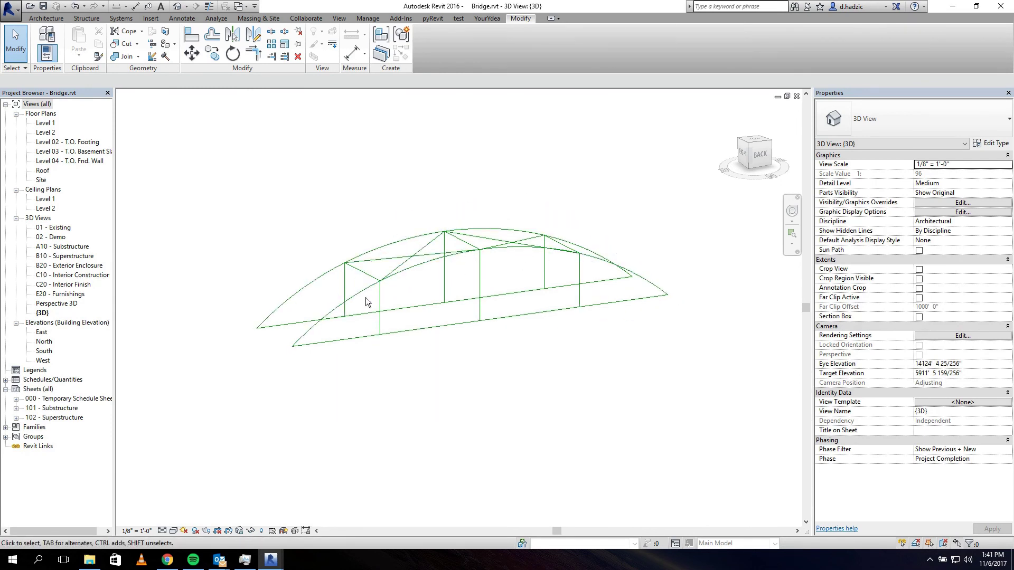
Switch back to Dynamo and save the Creating Bridge graph
key("alt+Tab")
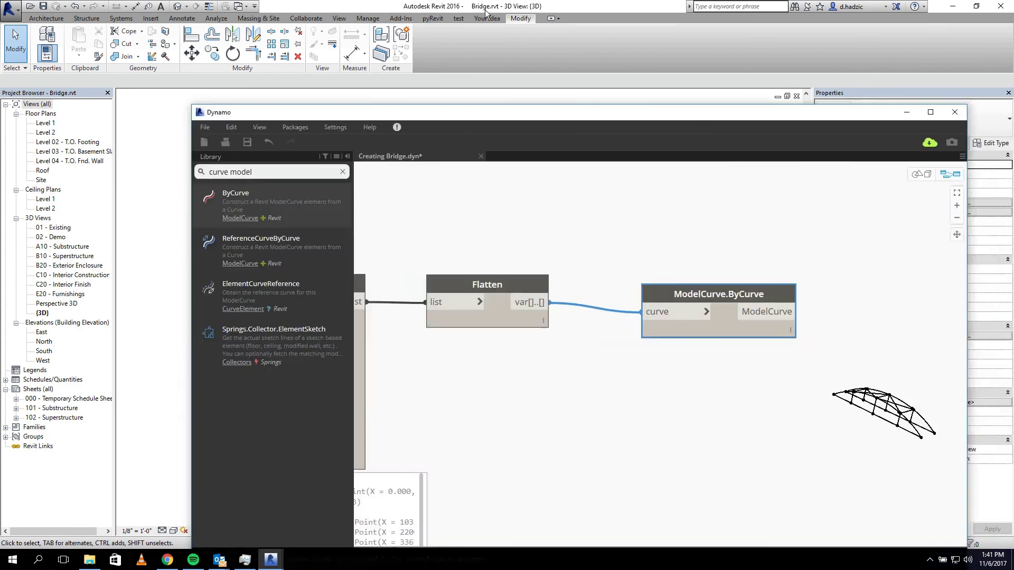
scroll(775, 257, "down", 6)
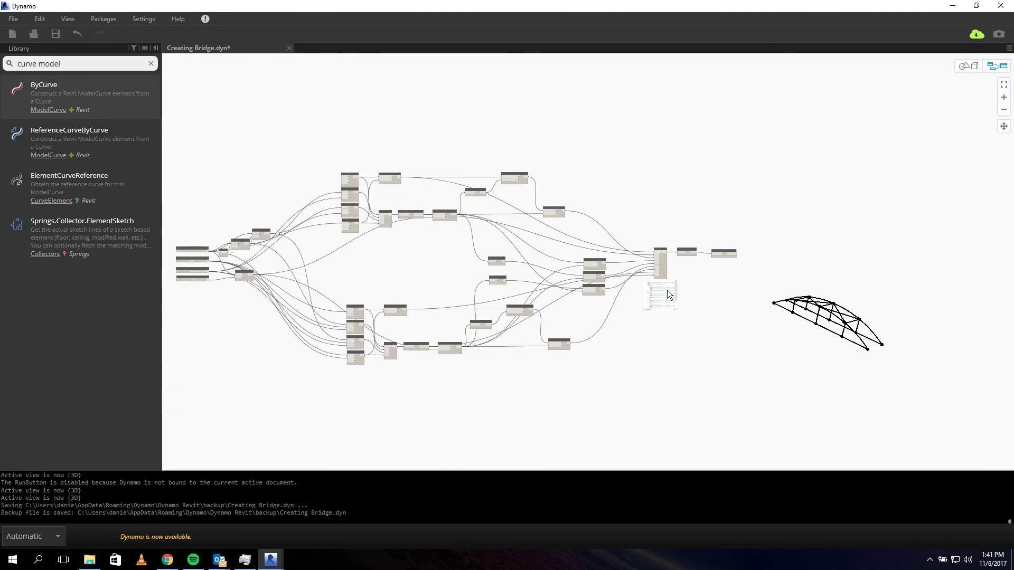
scroll(569, 290, "up", 3)
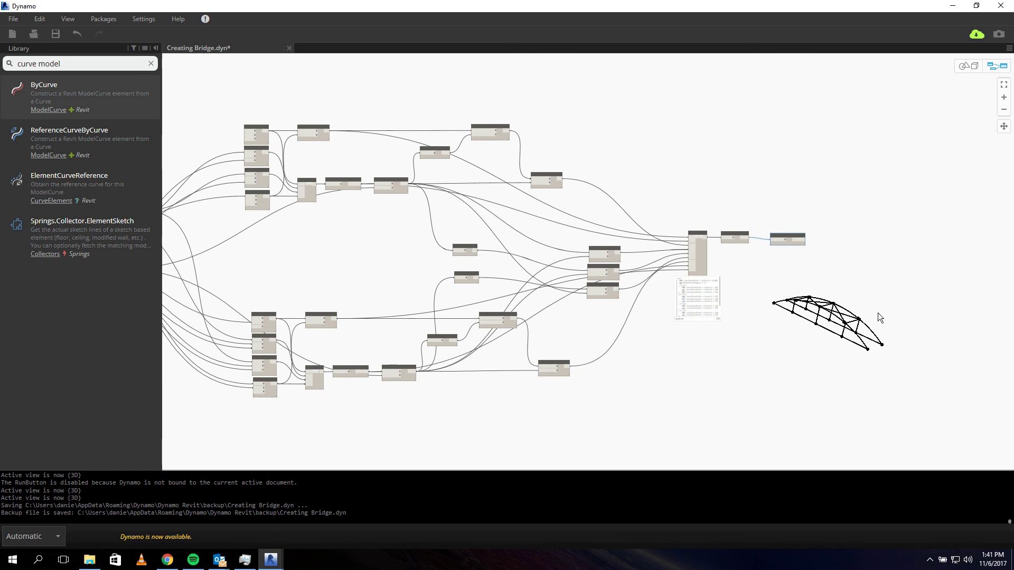
scroll(768, 268, "down", 2)
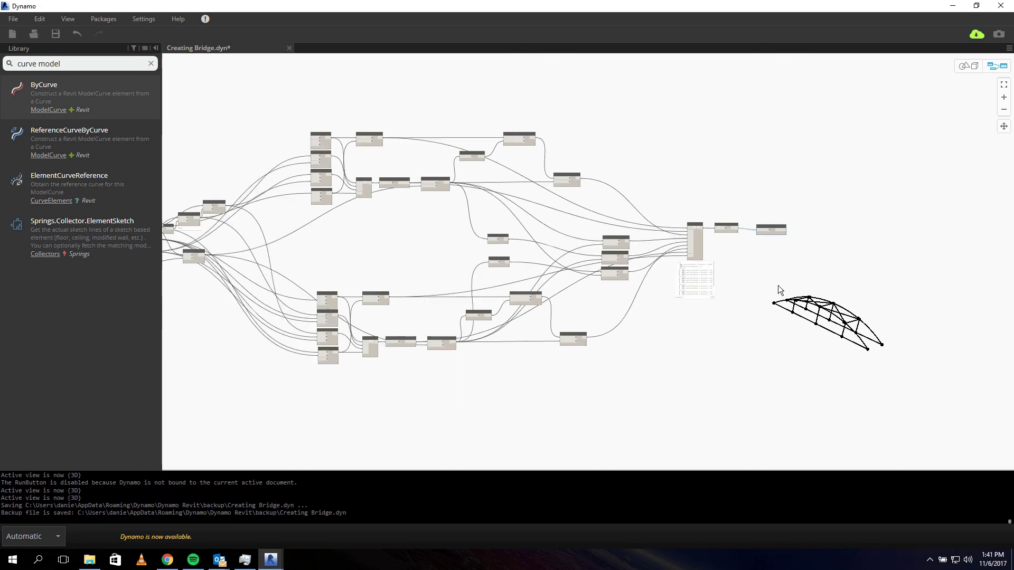
middle_click_drag(737, 328, 638, 353)
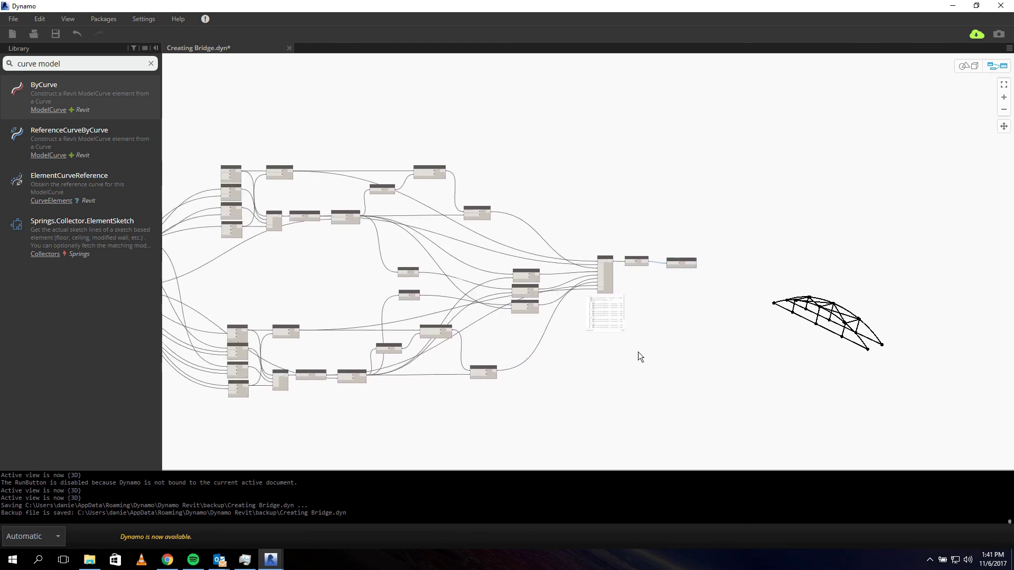
scroll(742, 296, "up", 2)
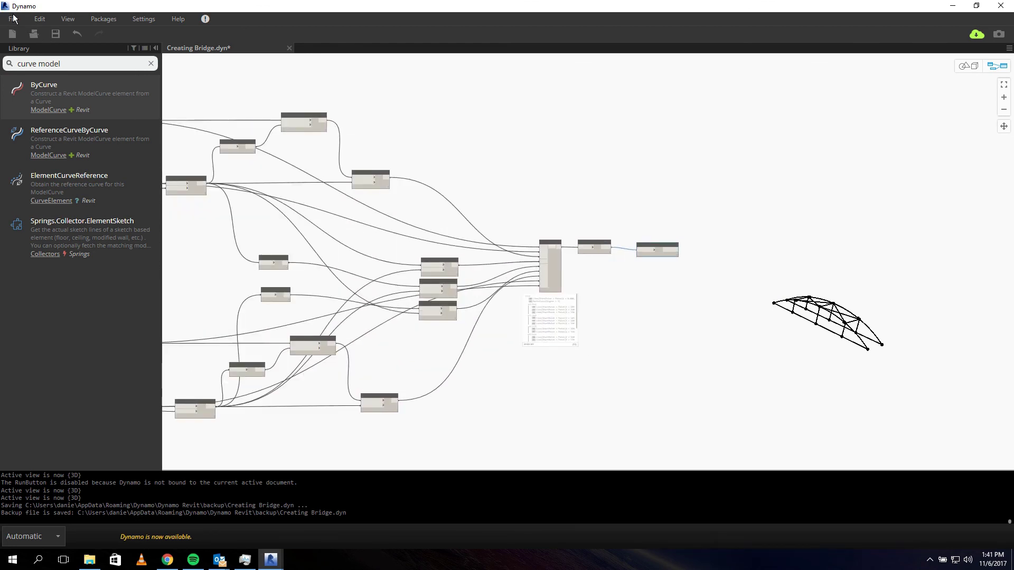
left_click(16, 20)
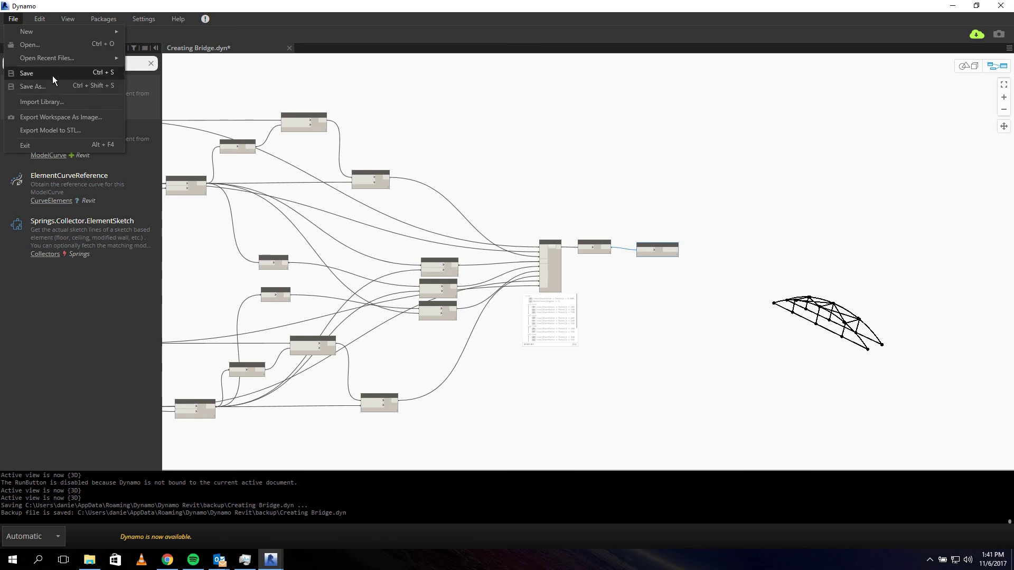
left_click(185, 101)
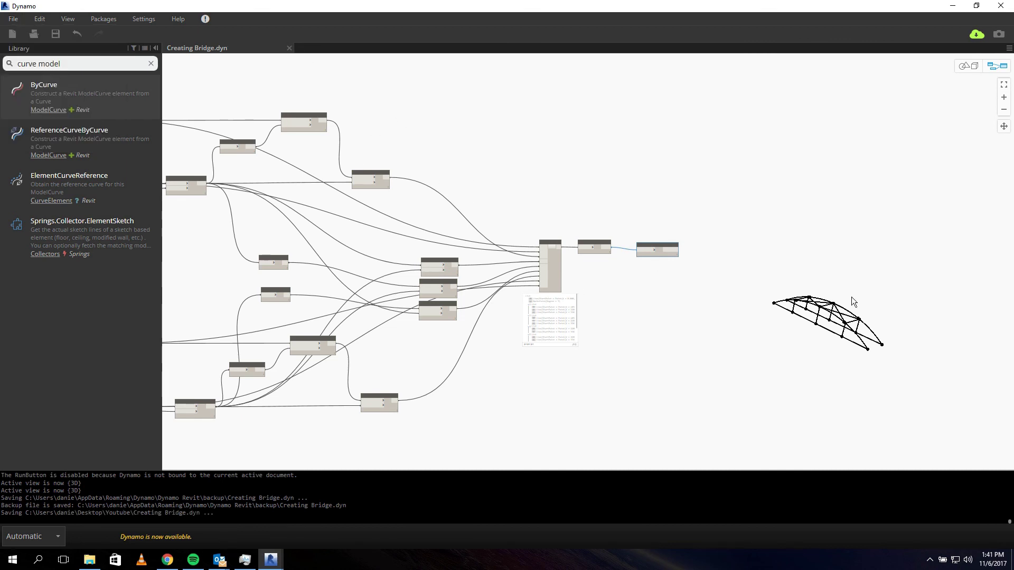
double_click(758, 233)
left_click_drag(777, 214, 727, 272)
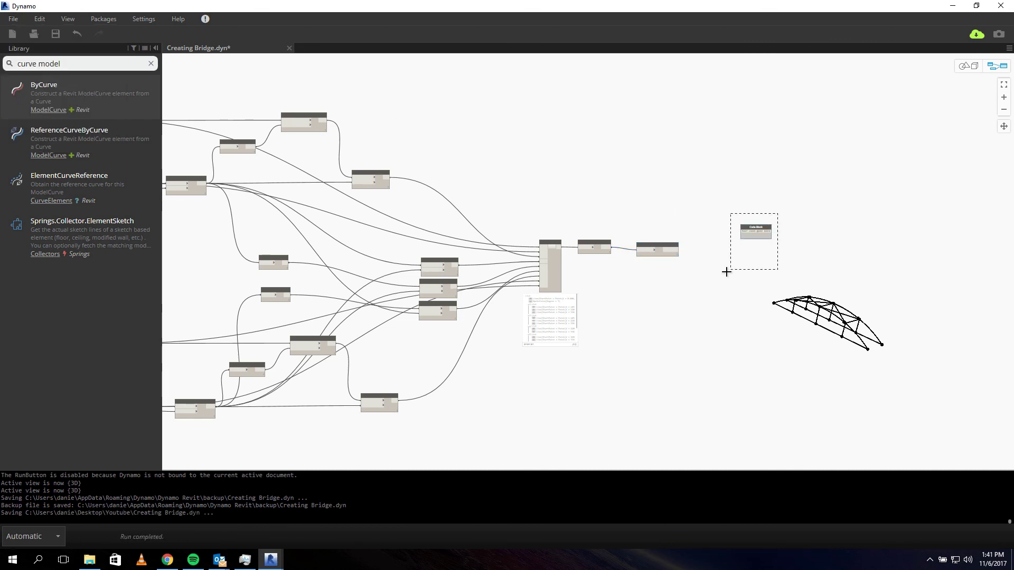
key("Delete")
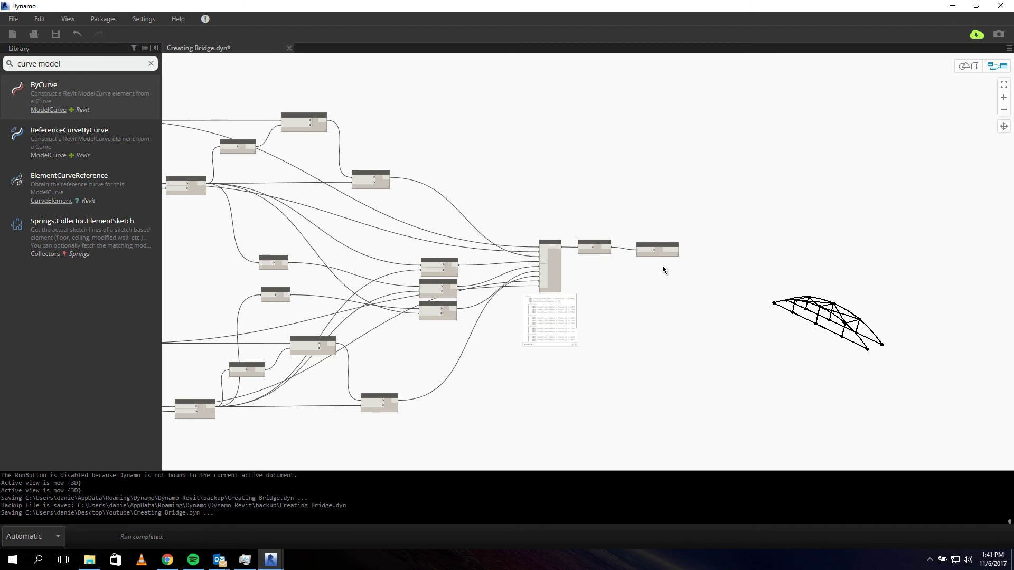
Open the Creating_Bridge_YourYdea.dyn graph without saving the changes to the current one
scroll(664, 270, "up", 4)
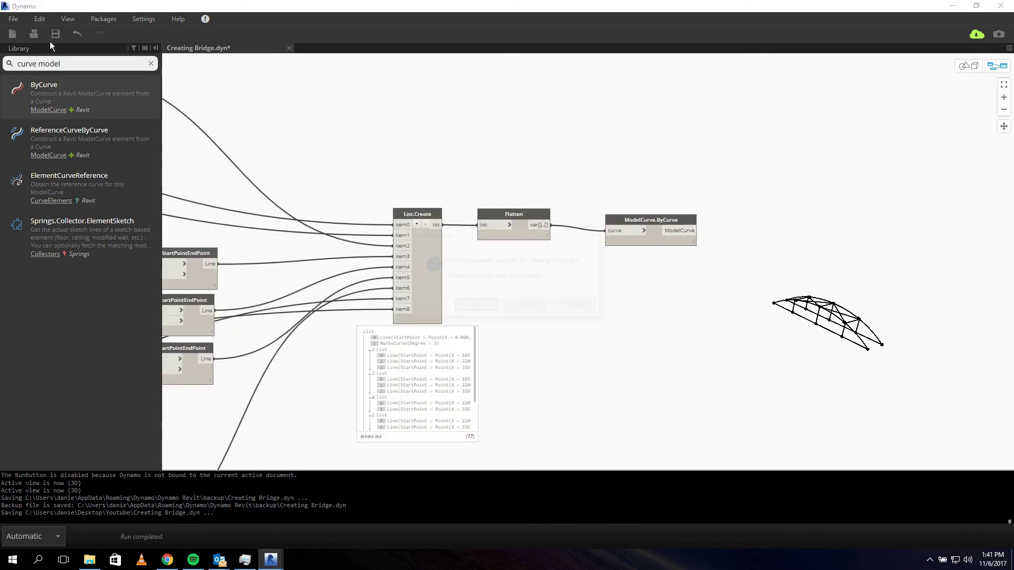
left_click(537, 306)
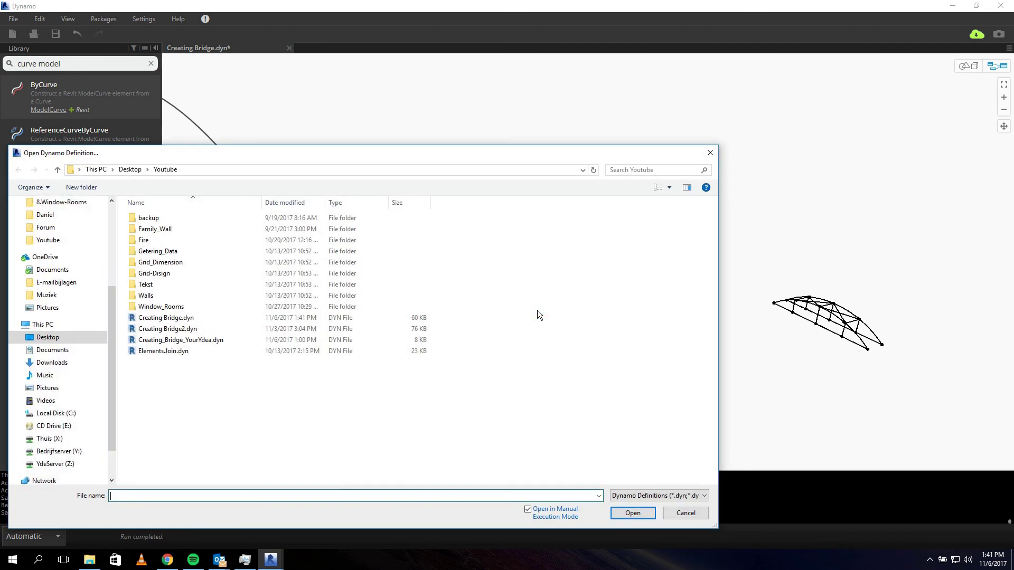
left_click(185, 342)
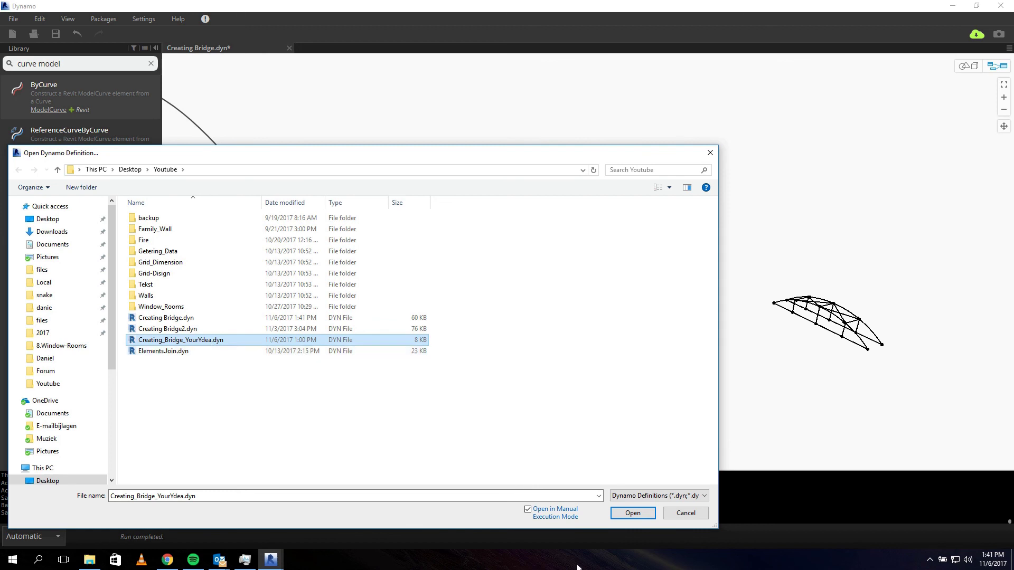
left_click(640, 513)
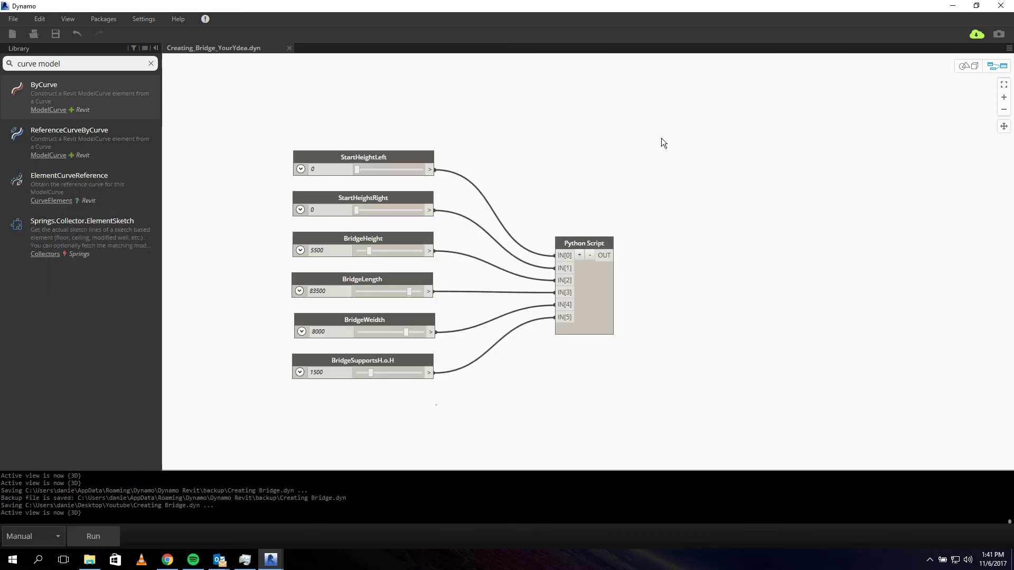
Move the Python Script node closer to the sliders and examine the six bridge parameters feeding it
left_click_drag(592, 241, 556, 214)
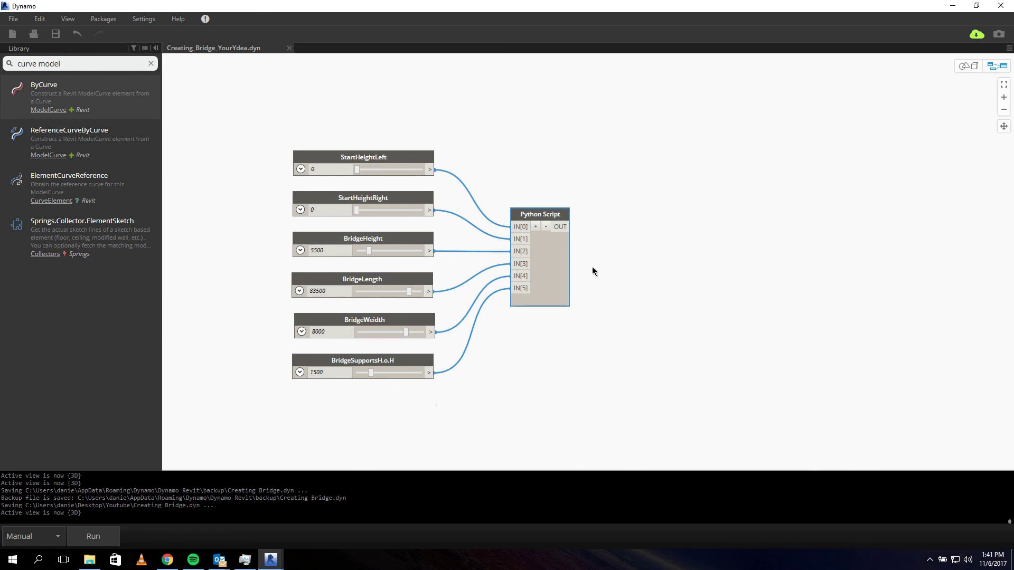
left_click(493, 315)
middle_click_drag(495, 373, 523, 372)
scroll(367, 163, "up", 4)
left_click_drag(530, 122, 465, 126)
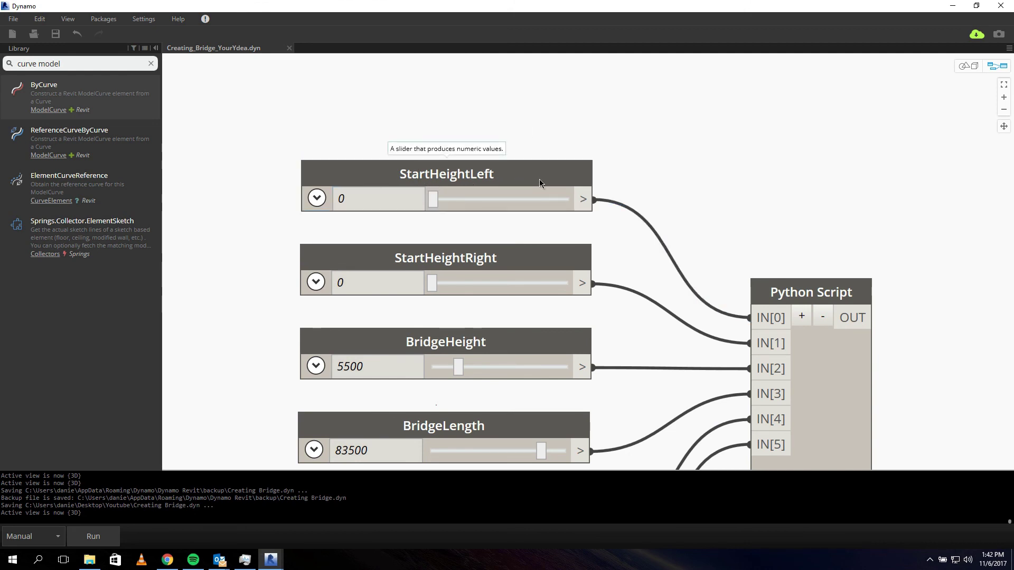
middle_click_drag(555, 335, 467, 308)
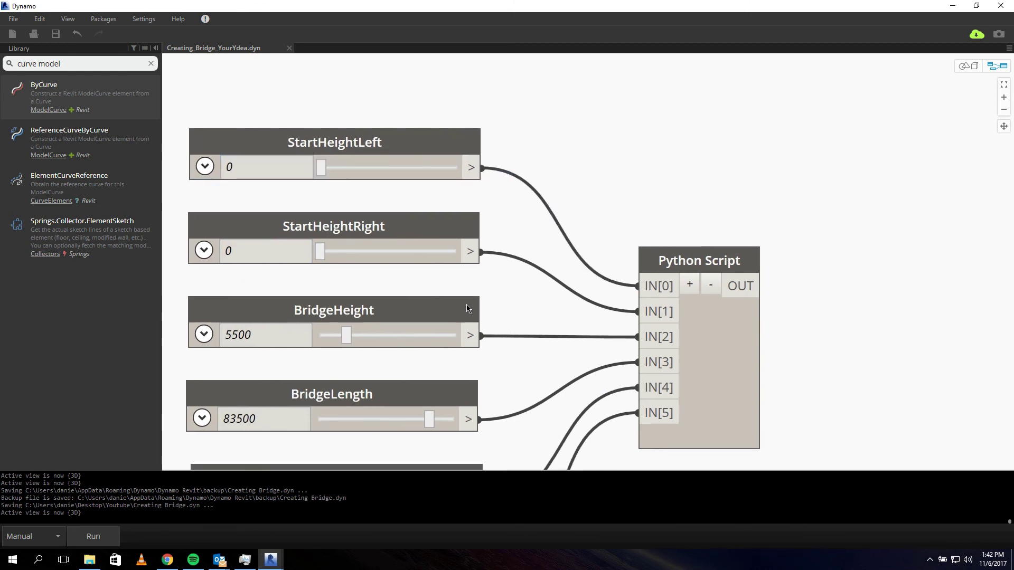
scroll(516, 274, "down", 3)
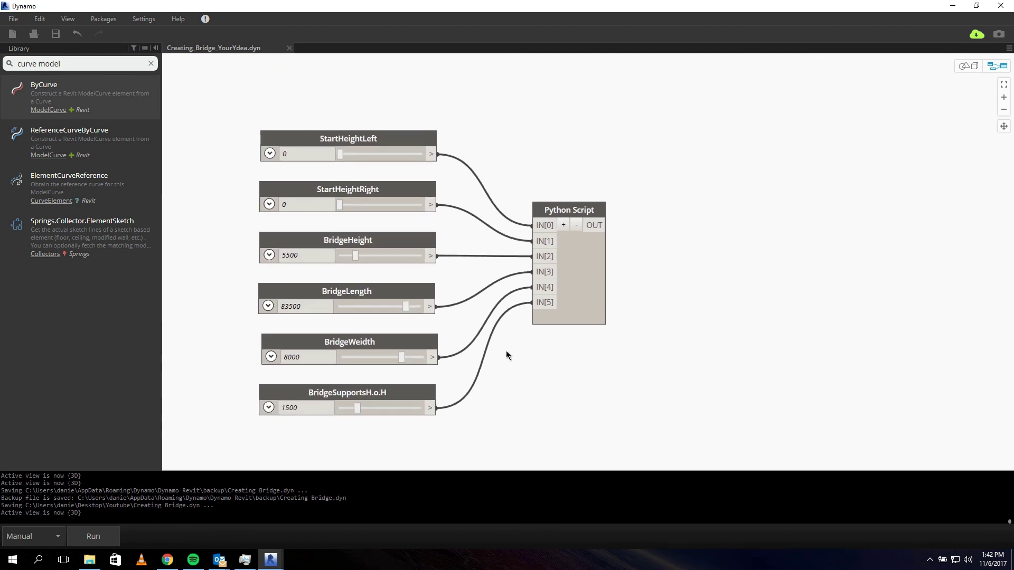
middle_click_drag(507, 352, 540, 337)
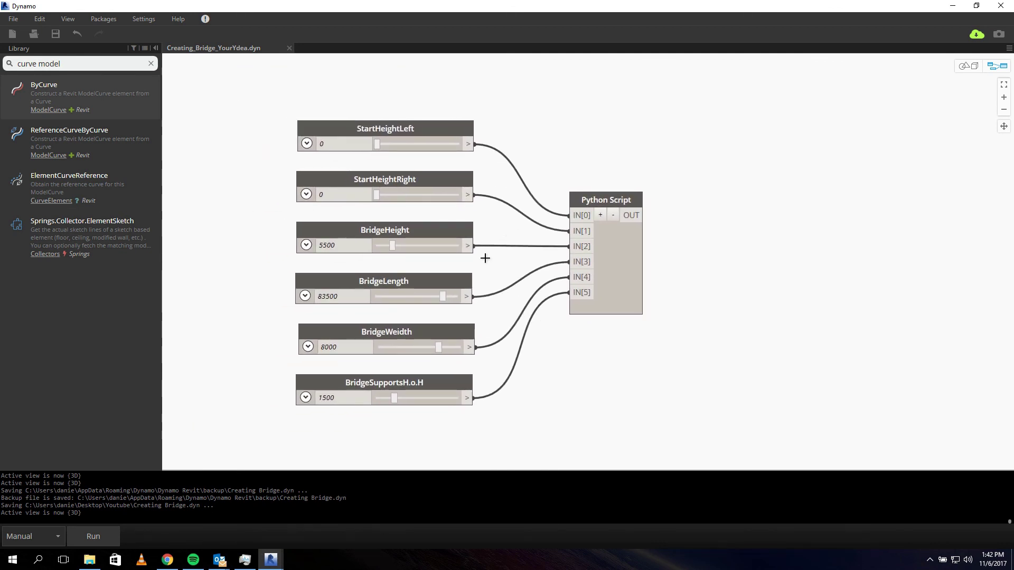
left_click_drag(505, 237, 333, 421)
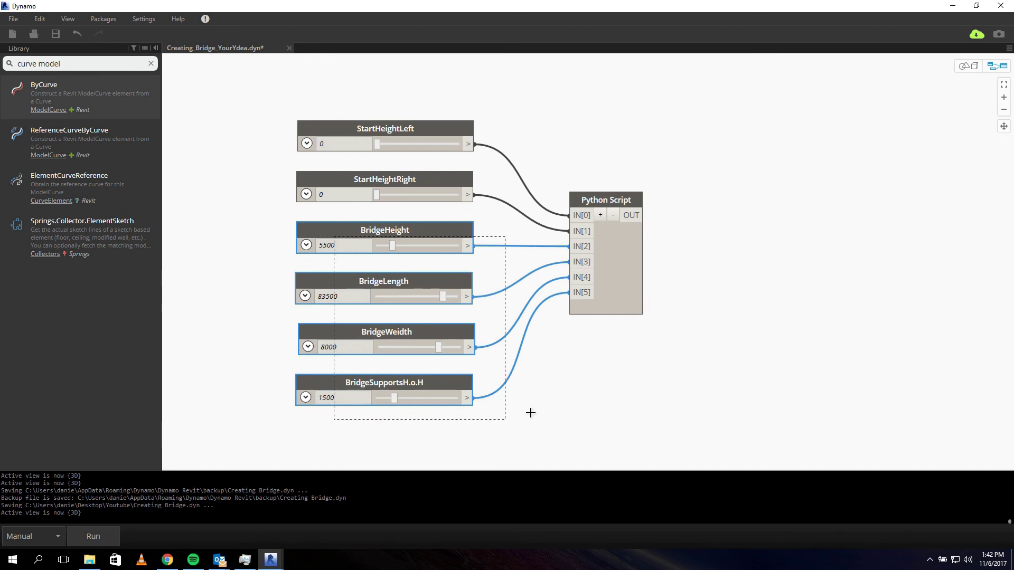
left_click_drag(530, 412, 557, 409)
Run the graph to generate the bridge geometry from the Python Script
left_click(95, 538)
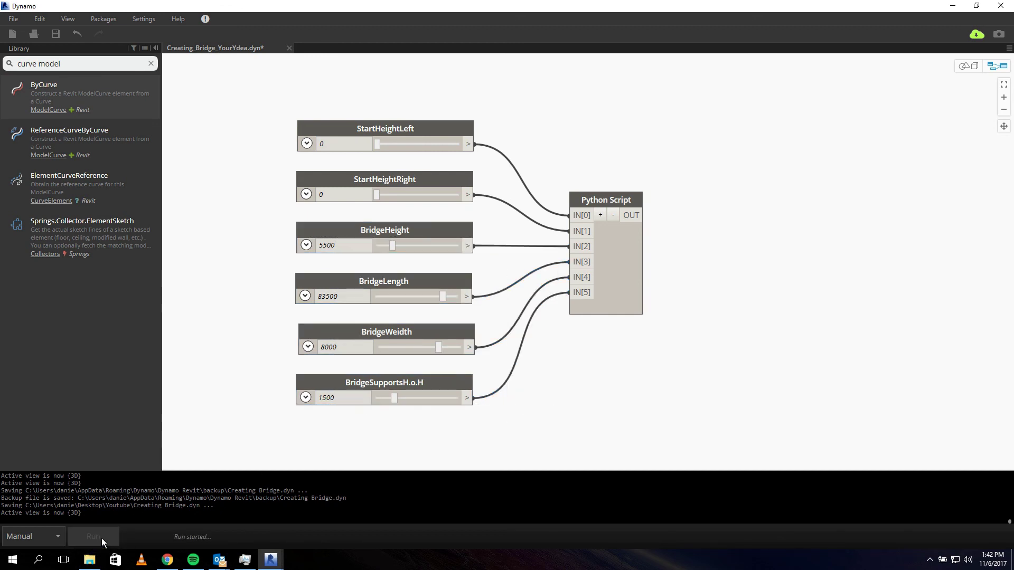
middle_click_drag(771, 372, 660, 341)
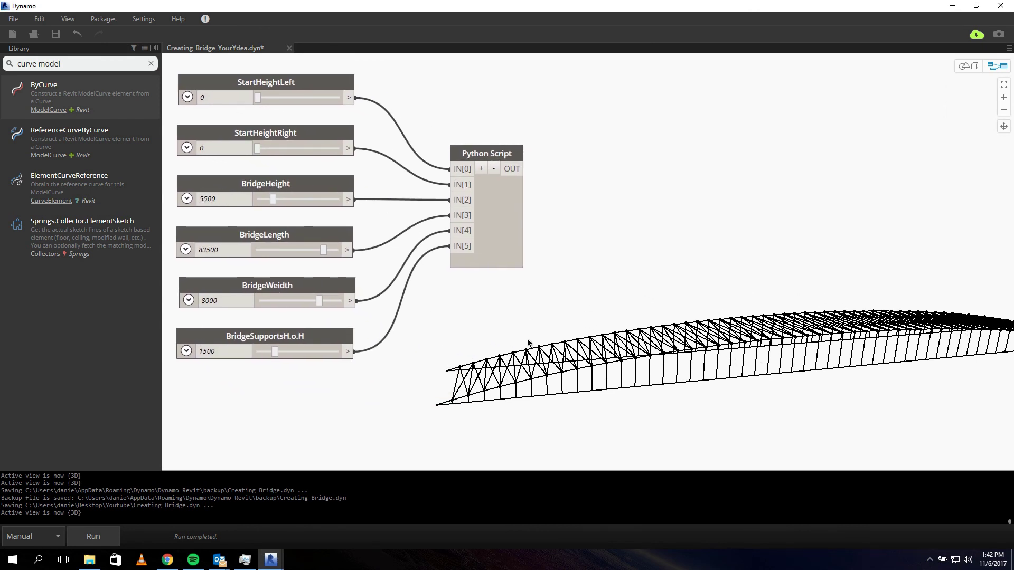
middle_click_drag(564, 223, 581, 244)
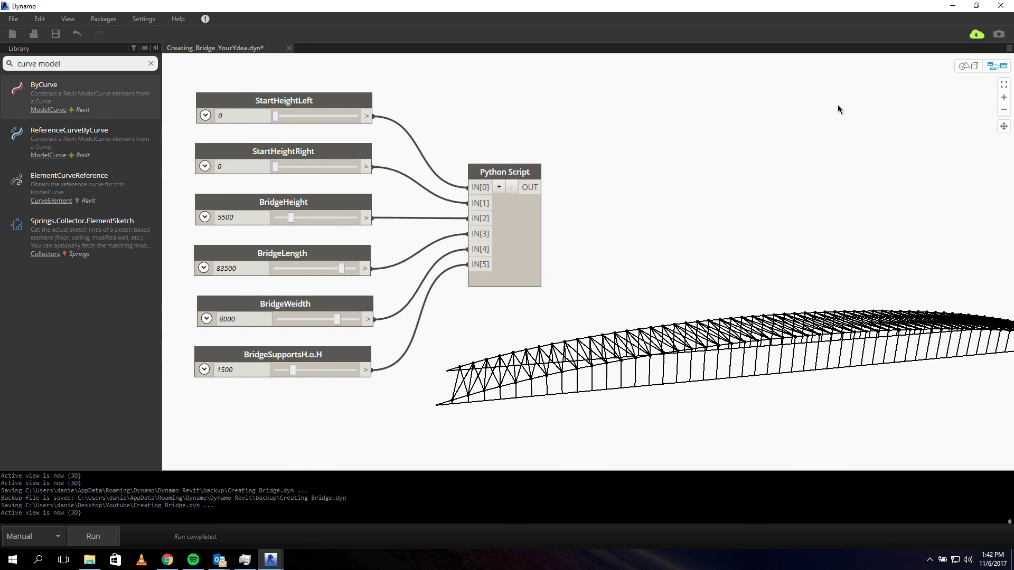
Orbit the bridge in the 3D preview to a side view, and return to the graph view
left_click(967, 65)
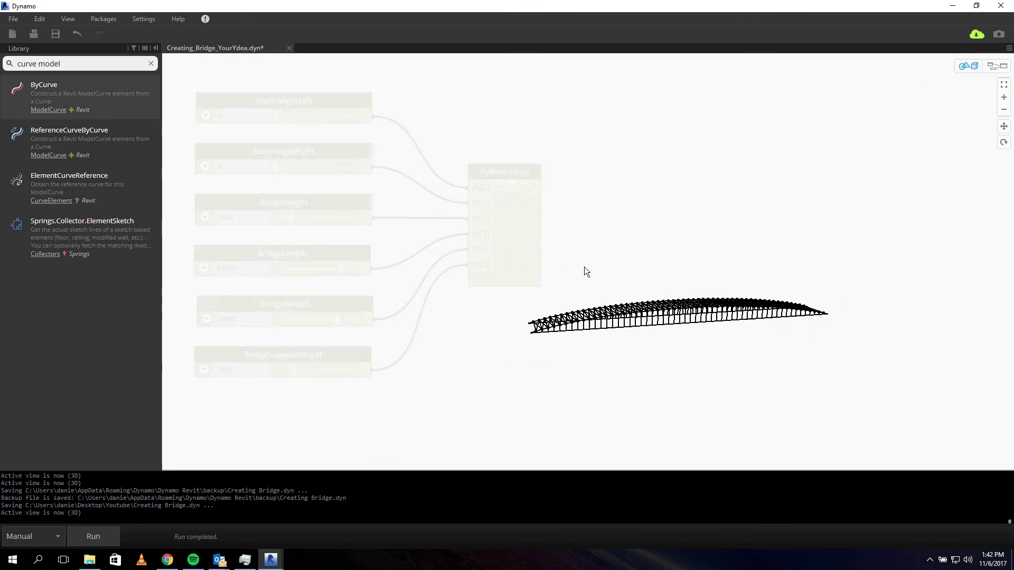
scroll(584, 269, "up", 2)
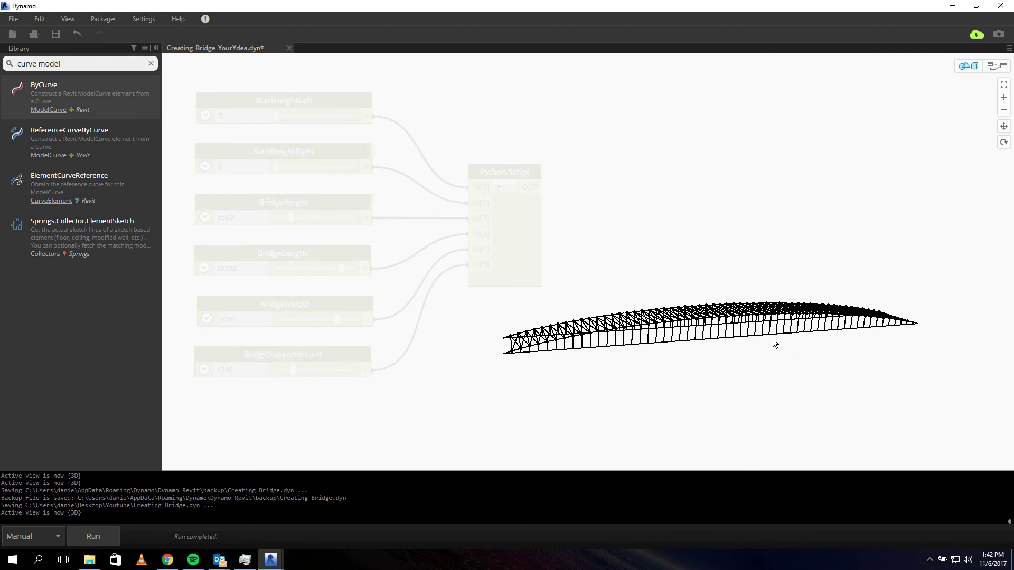
middle_click_drag(704, 374, 671, 358)
right_click_drag(715, 367, 728, 301)
left_click(997, 65)
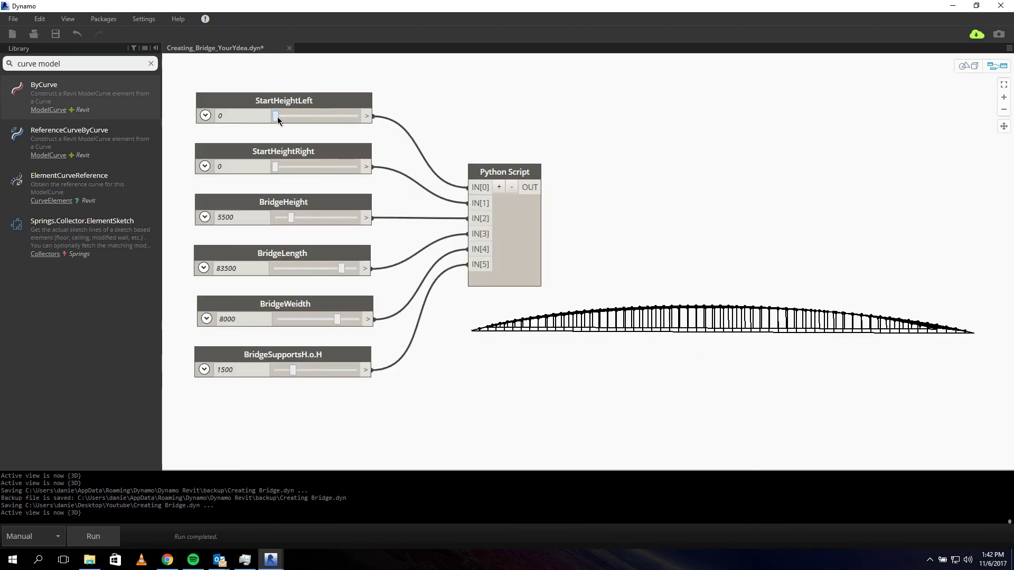
Switch the run mode to Automatic and set StartHeightLeft to 2000
mouse_move(277, 116)
left_mouse_down()
mouse_move(321, 115)
mouse_move(259, 117)
left_mouse_up()
left_click(46, 533)
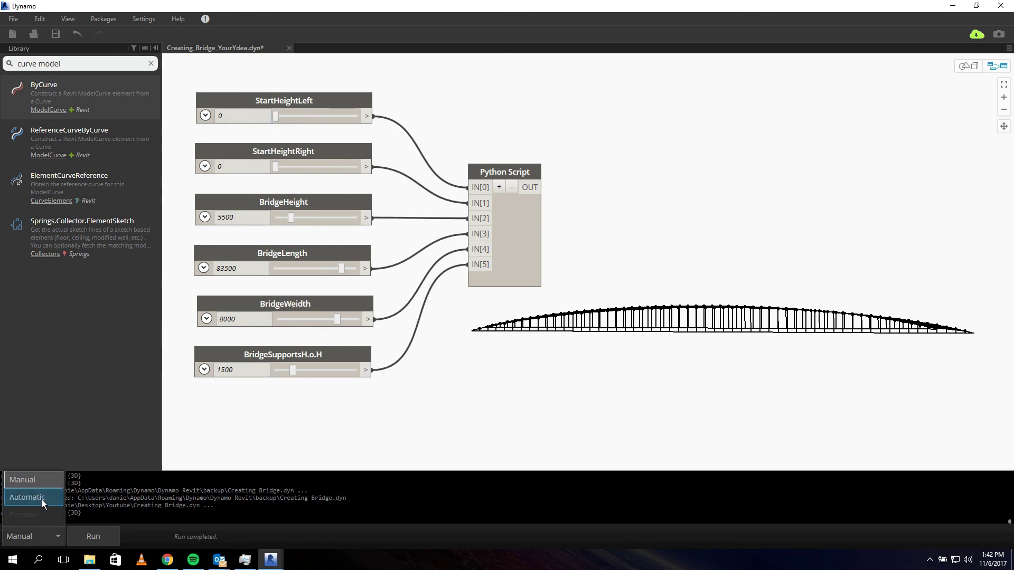
left_click(42, 500)
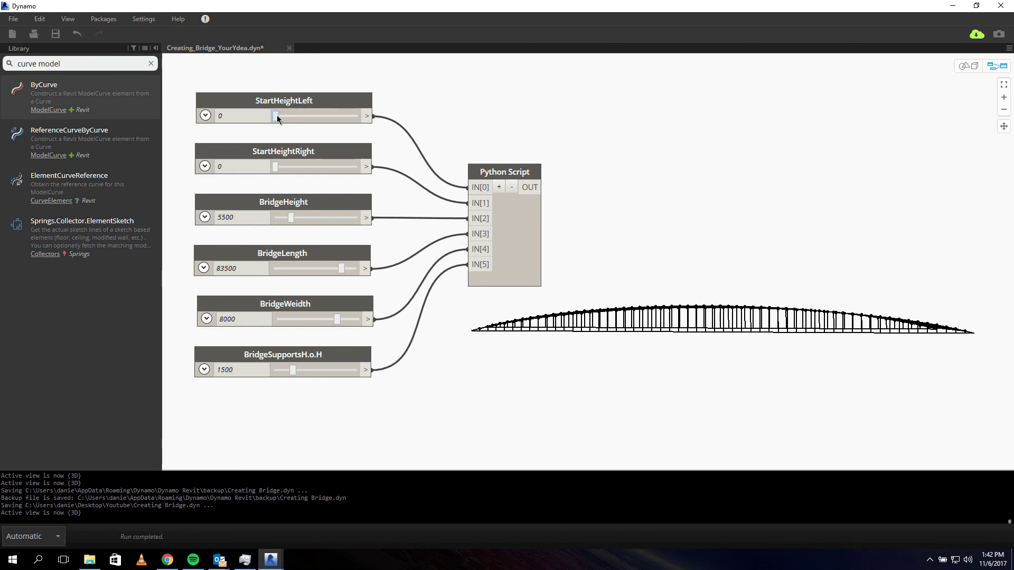
mouse_move(281, 115)
left_mouse_down()
mouse_move(353, 115)
mouse_move(274, 122)
mouse_move(292, 118)
left_mouse_up()
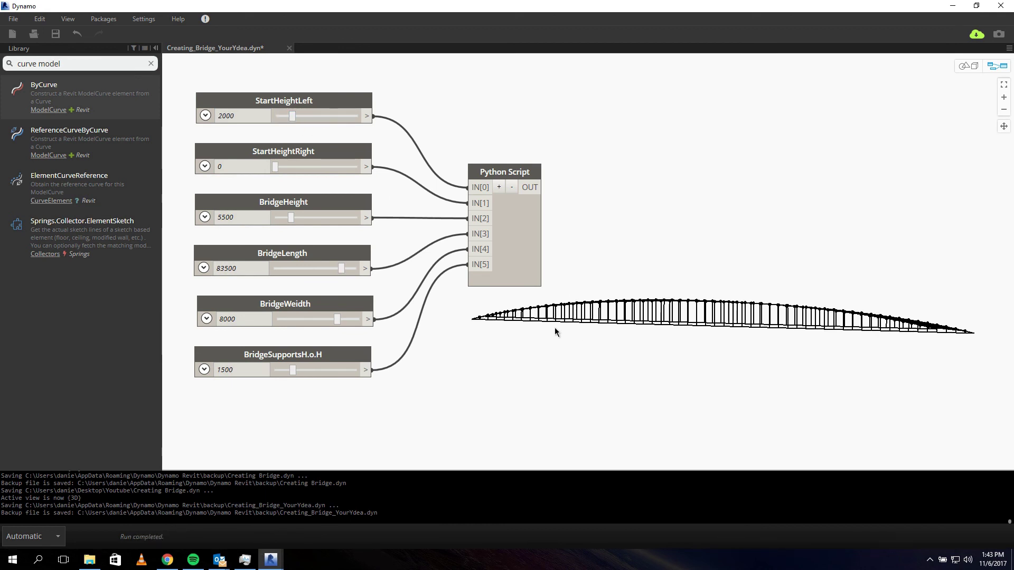
Place two empty Code Block nodes as supports below the two ends of the bridge preview
double_click(476, 326)
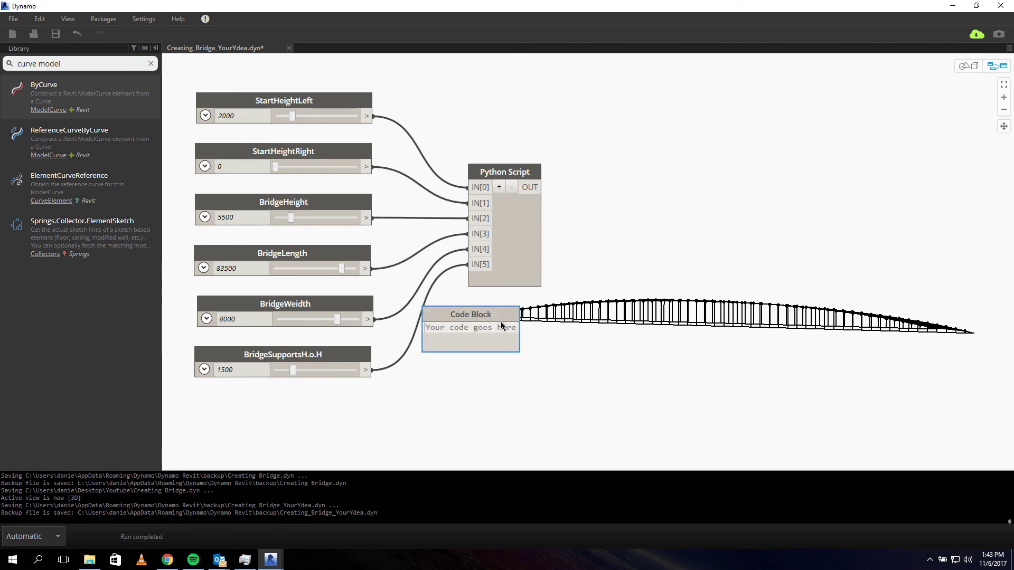
left_click_drag(488, 316, 466, 332)
double_click(908, 378)
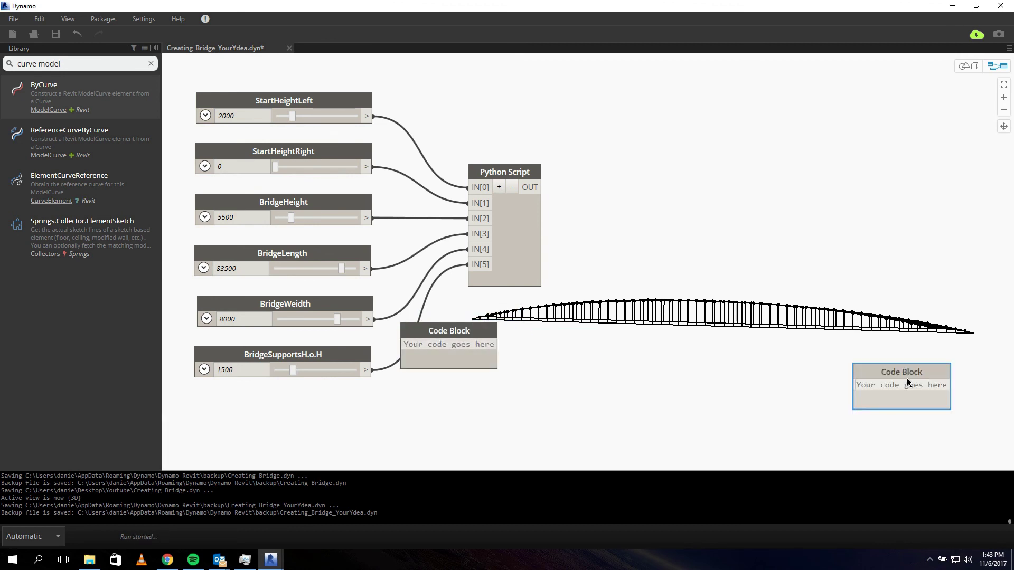
left_click_drag(900, 372, 959, 344)
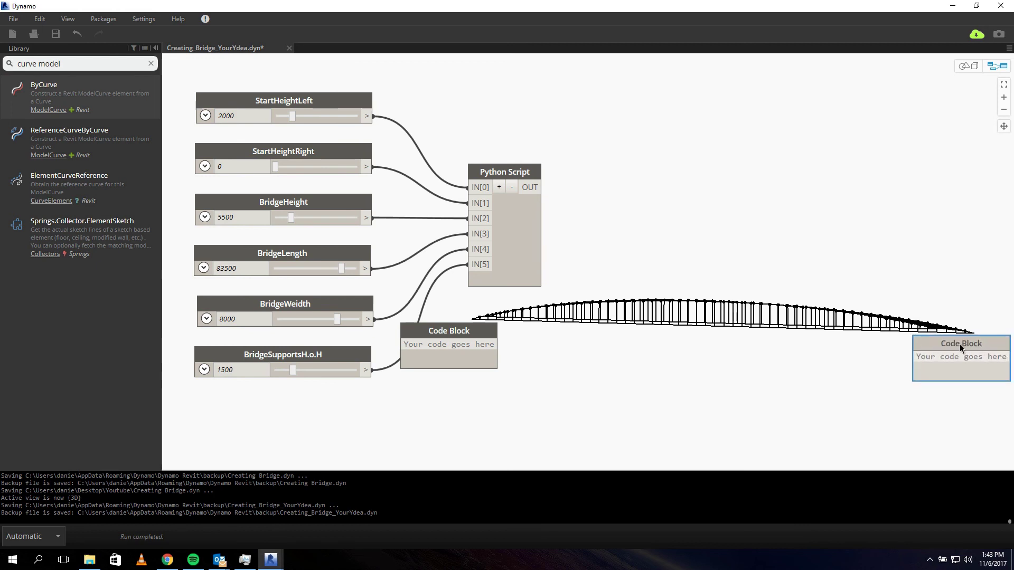
Set StartHeightLeft to 8500 and realign the two Code Block nodes with the bridge's ends
left_click_drag(293, 118, 346, 115)
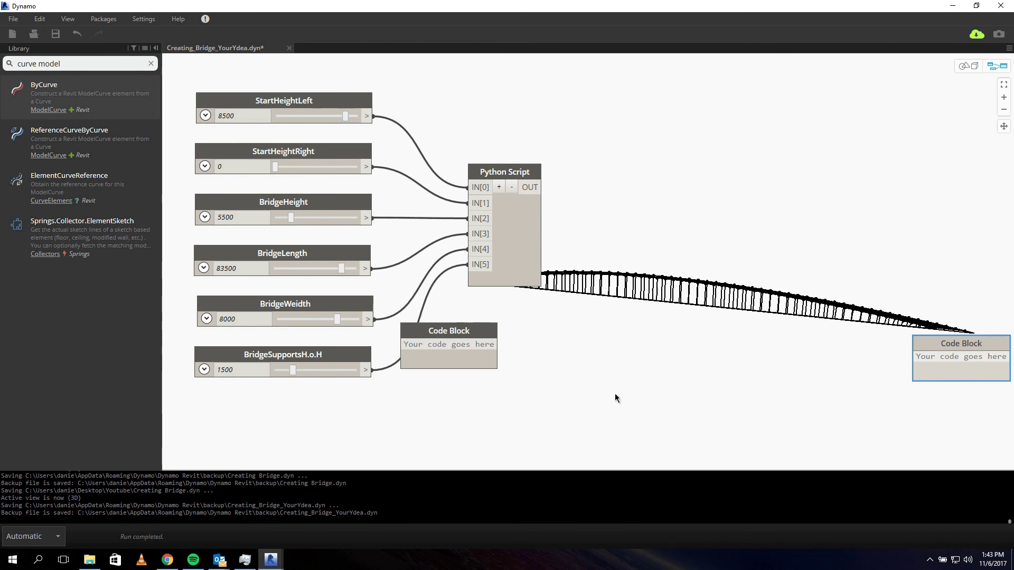
middle_click_drag(614, 394, 453, 321)
left_click_drag(817, 285, 943, 349)
left_click_drag(333, 278, 468, 296)
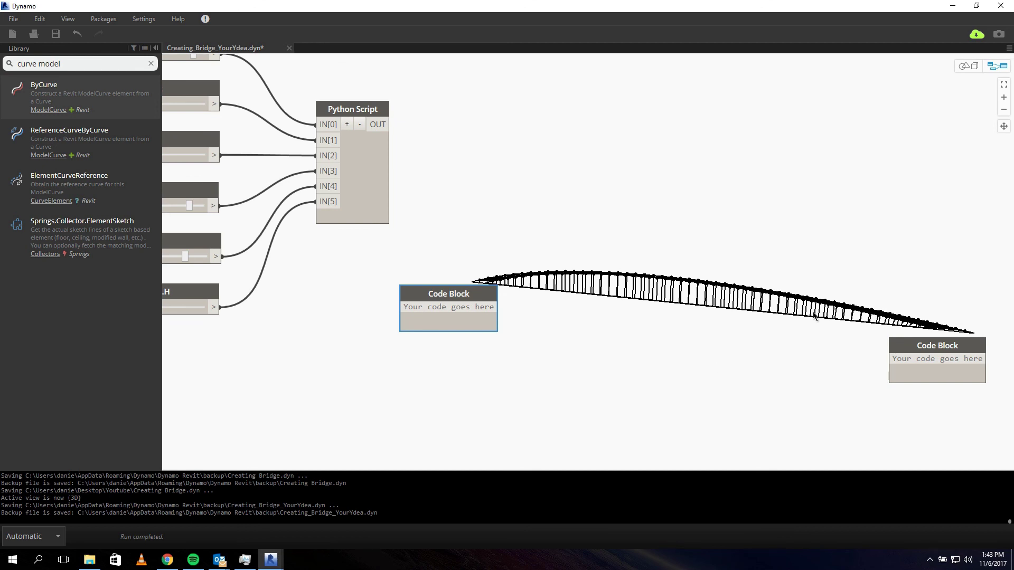
Remove both empty Code Block nodes from the graph
left_click_drag(936, 345, 679, 368)
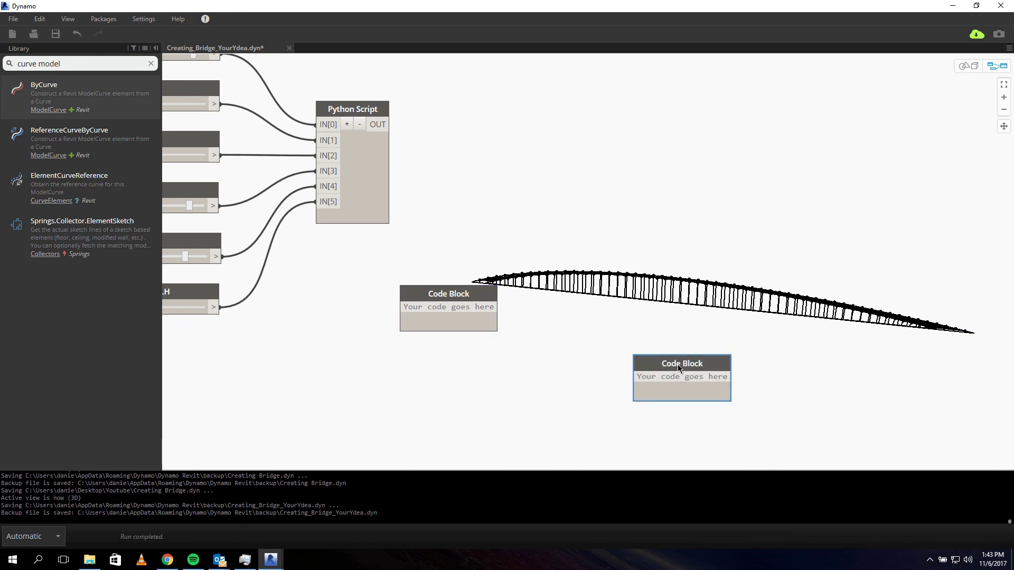
left_click(414, 300)
middle_click_drag(257, 190, 460, 247)
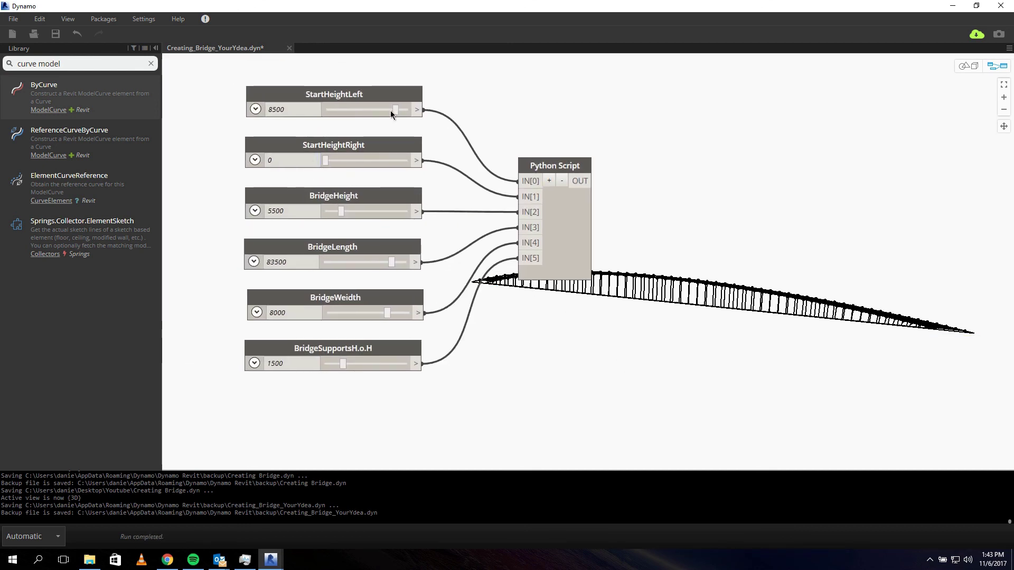
Set StartHeightLeft to 0 and StartHeightRight to 3500
left_click(324, 109)
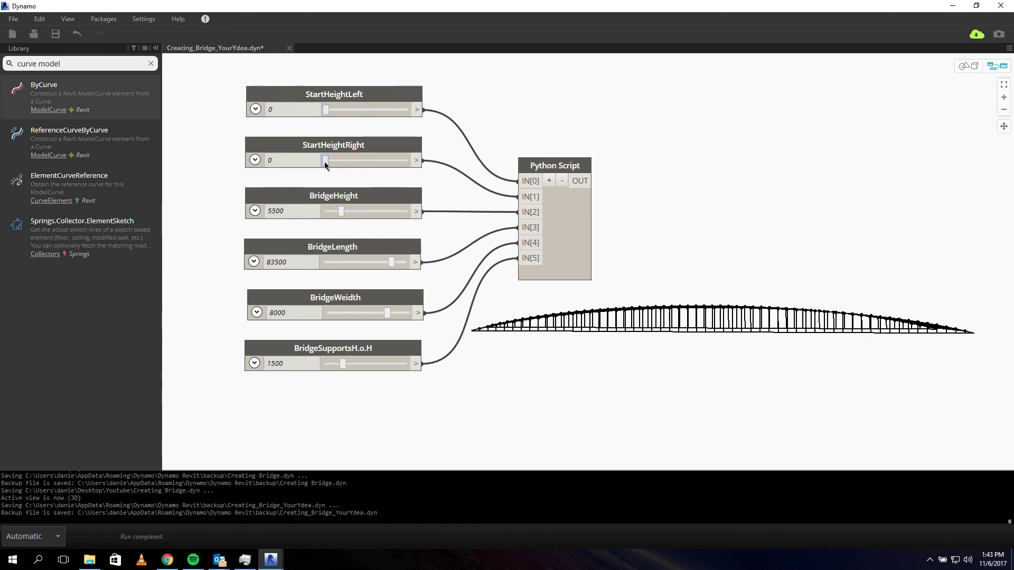
left_click_drag(327, 160, 343, 159)
left_click(353, 161)
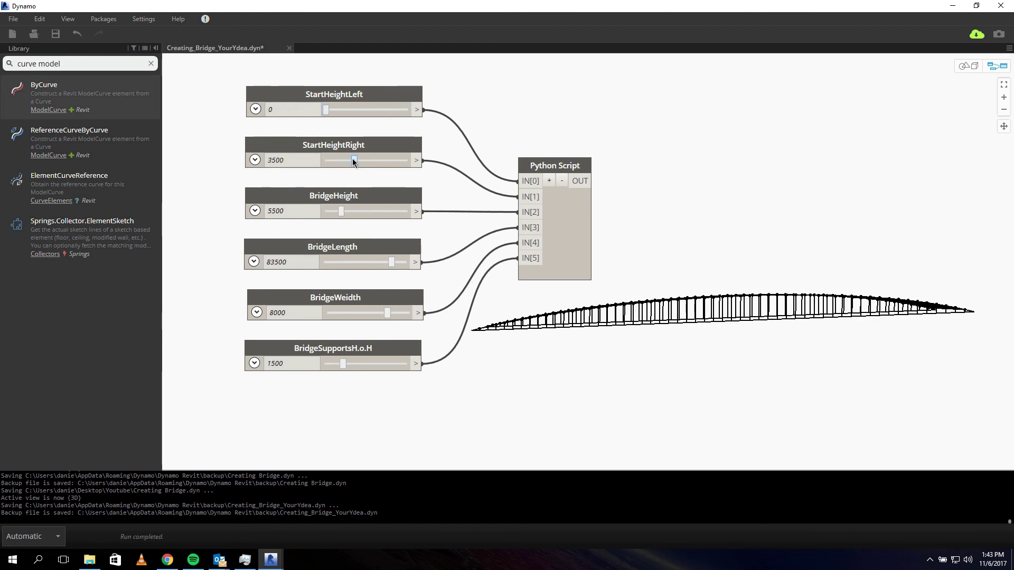